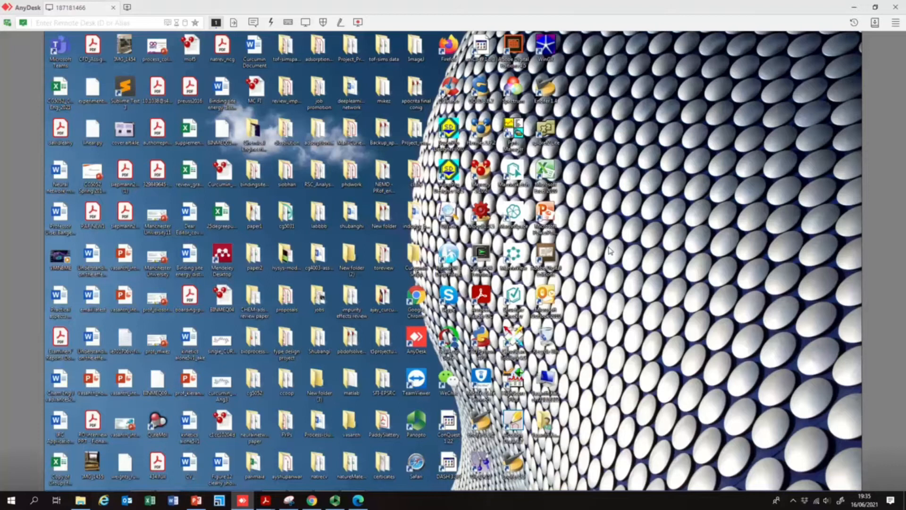
- Launch Aspen HYSYS V10 by searching for hysys from the Start menu
key("super")
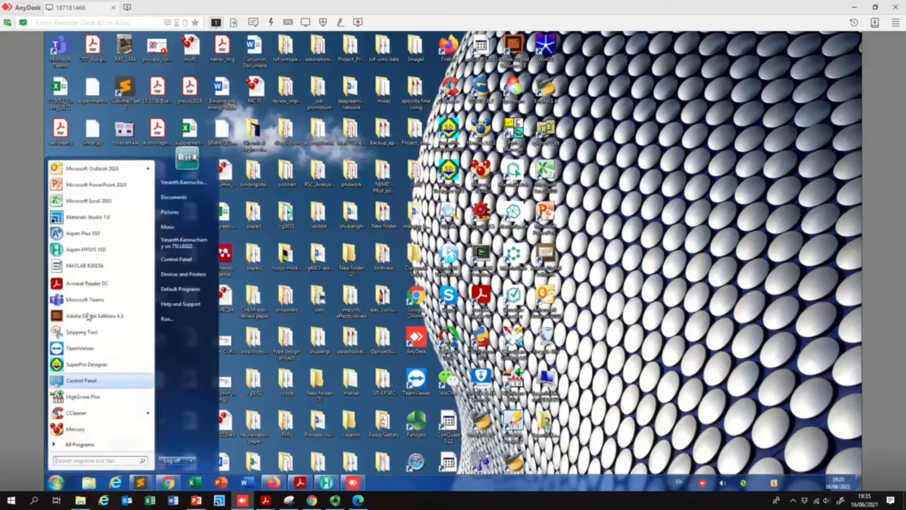
left_click(81, 461)
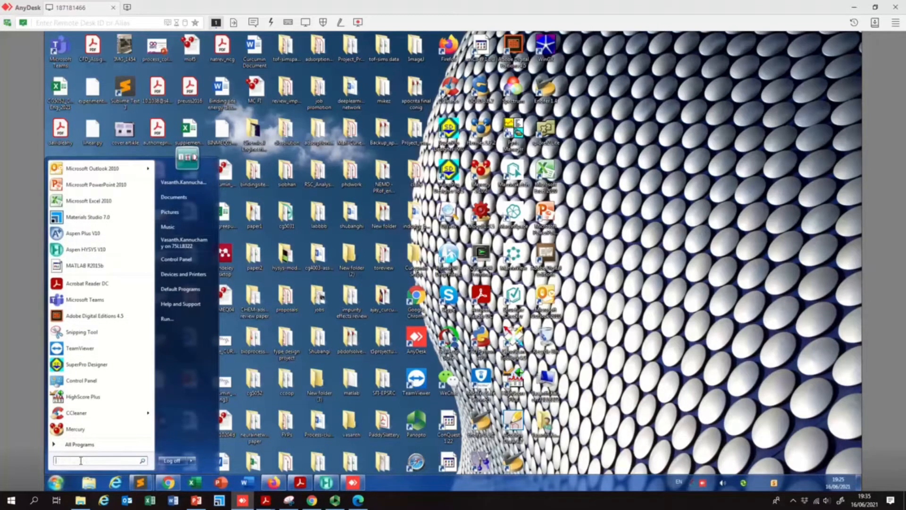
type("hysys")
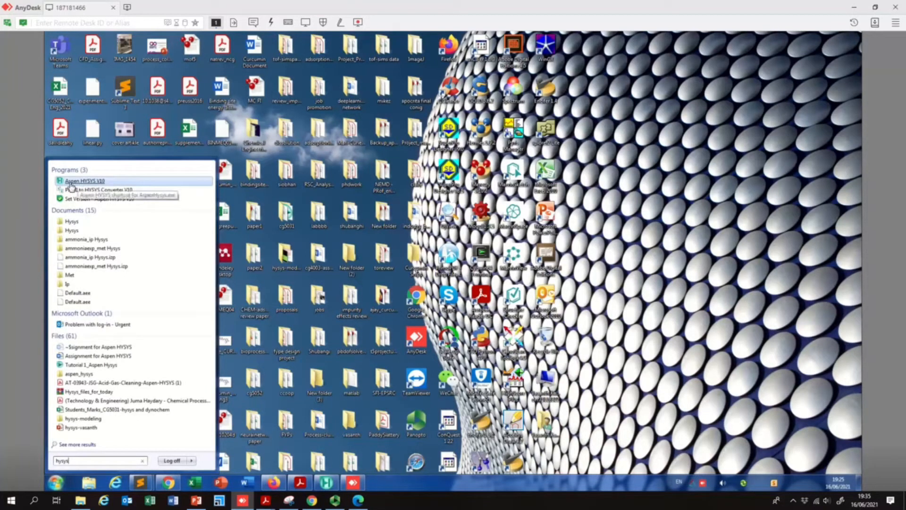
left_click(91, 182)
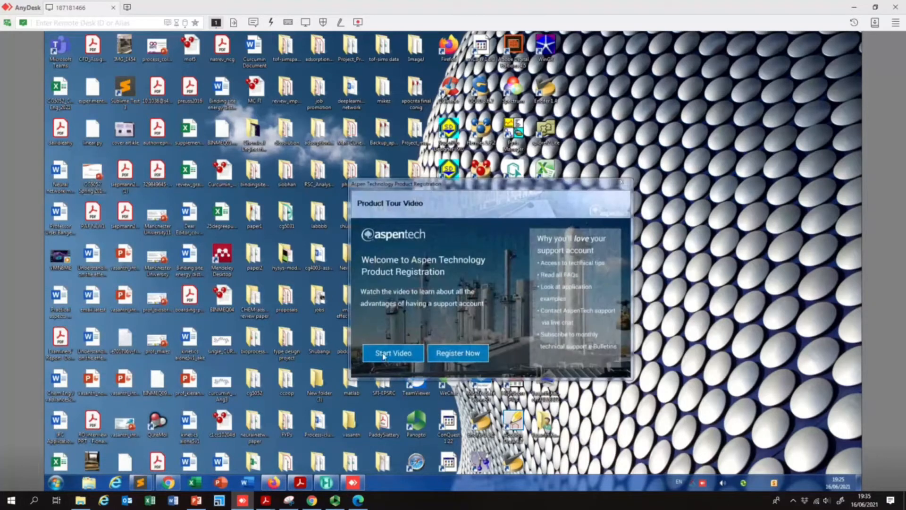
- Dismiss the product registration and Economic Evaluation setup dialogs, then start a new blank simulation case
left_click(622, 184)
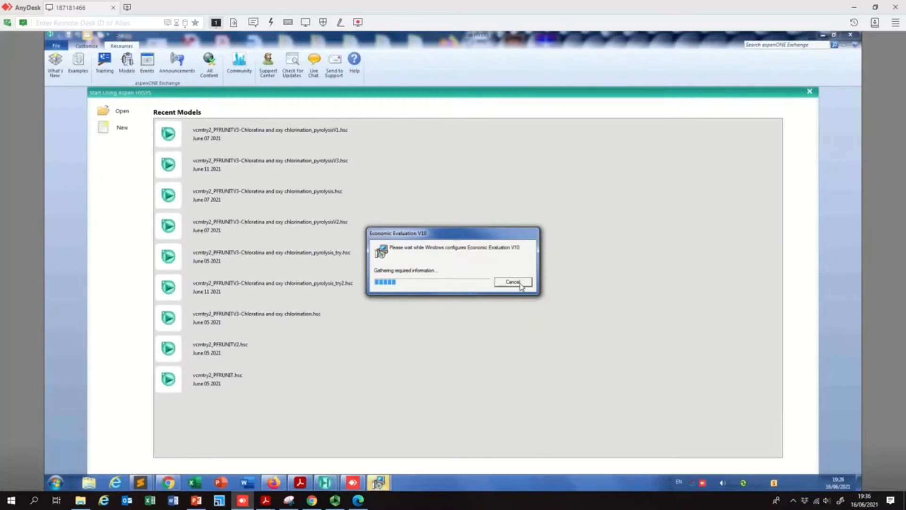
left_click(521, 283)
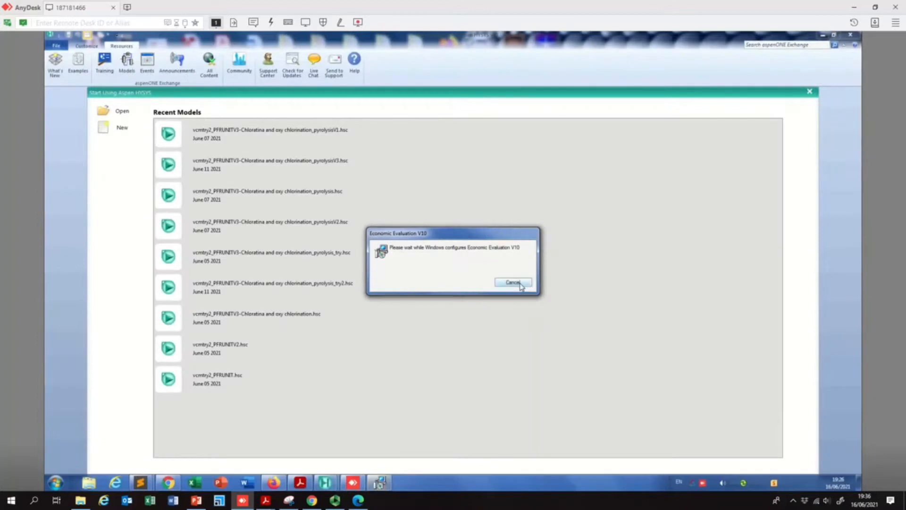
left_click(601, 360)
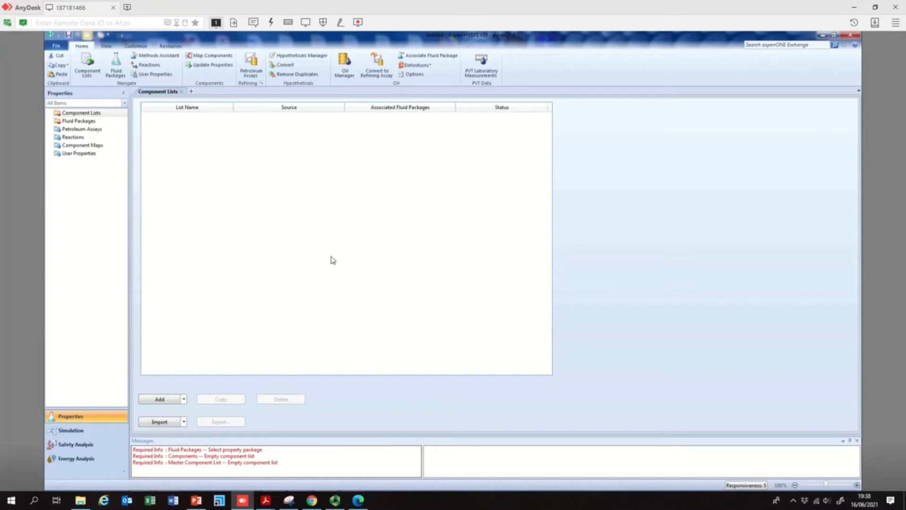
- Switch to PowerPoint and maximize the presentation listing the chlorination, oxychlorination and EDC pyrolysis reactions and conditions
mouse_move(194, 503)
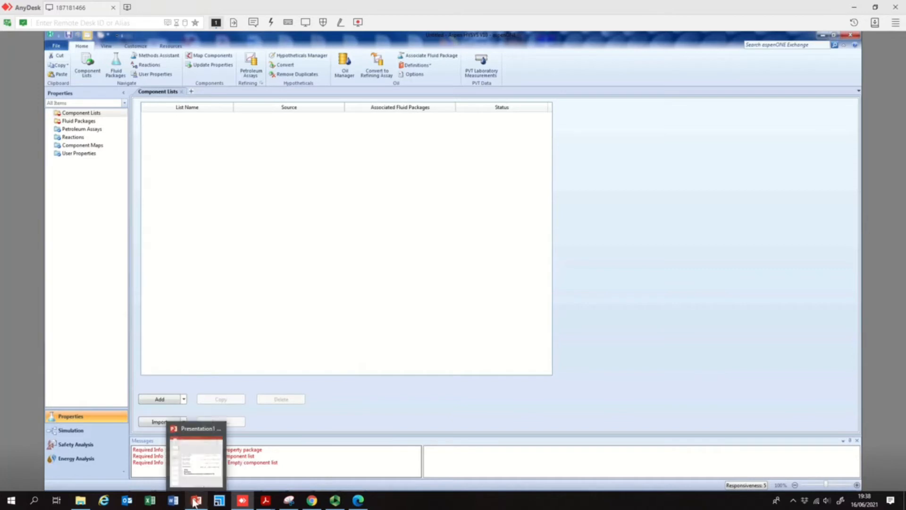
left_click(196, 461)
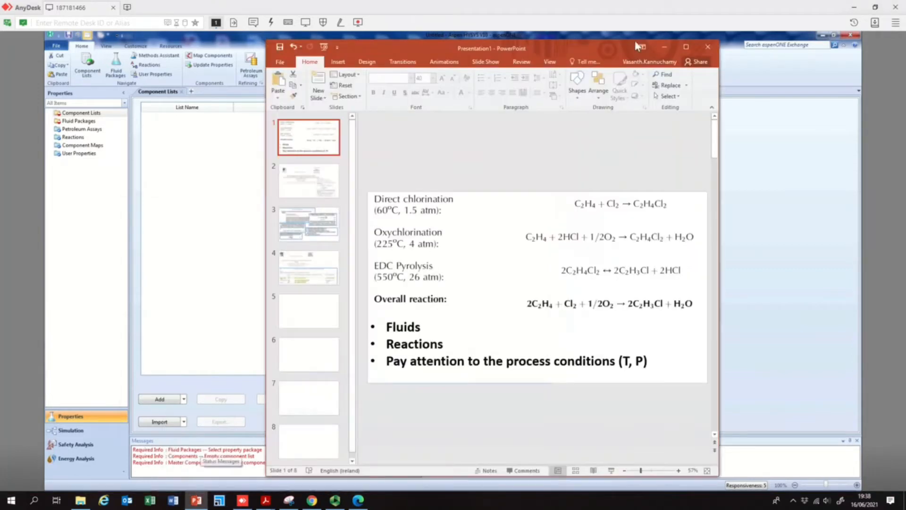
left_click(686, 47)
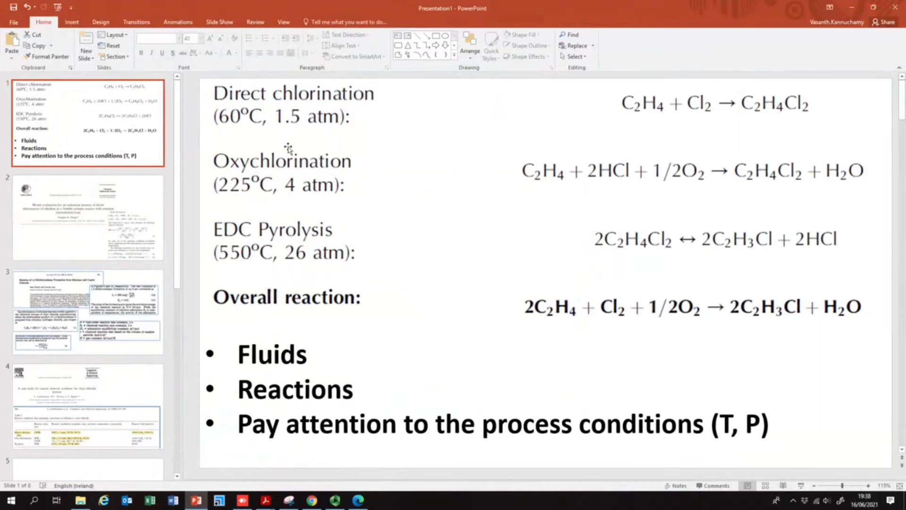
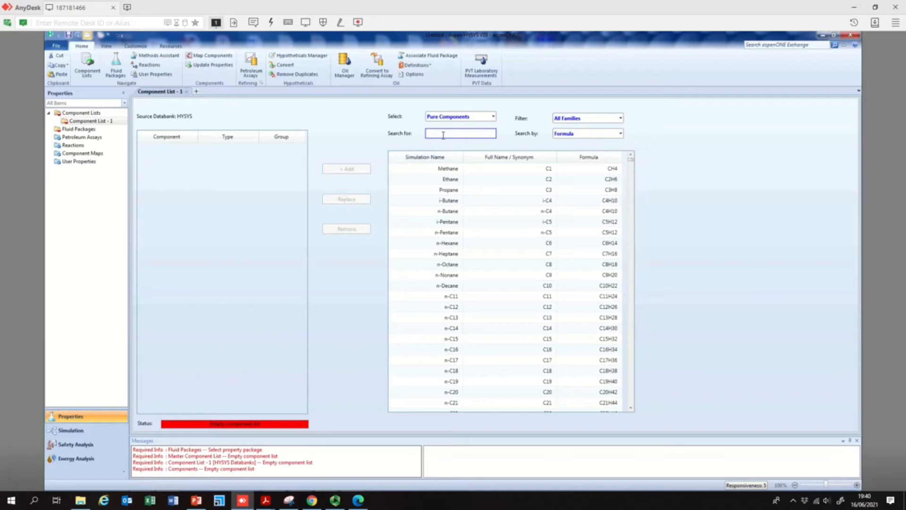
- Search components by formula for C2H4 and add Ethylene to the component list
left_click(443, 136)
type("c2H4")
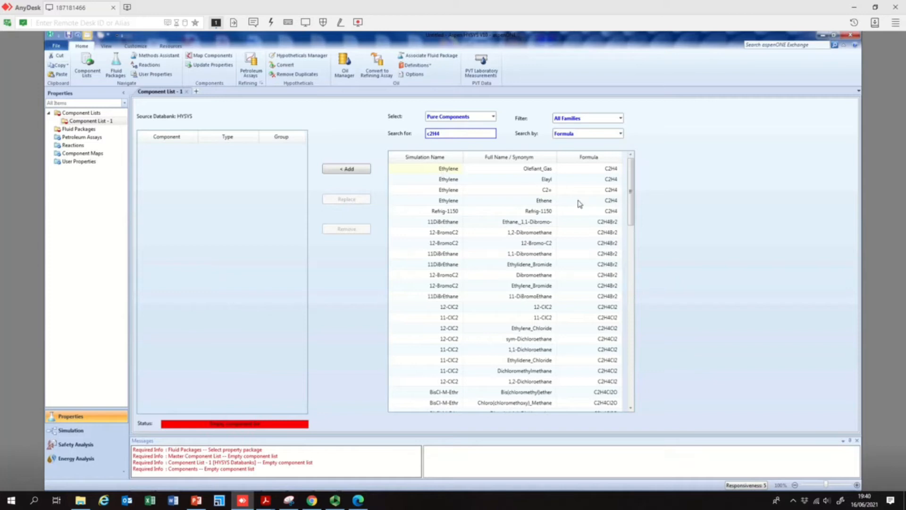
double_click(444, 205)
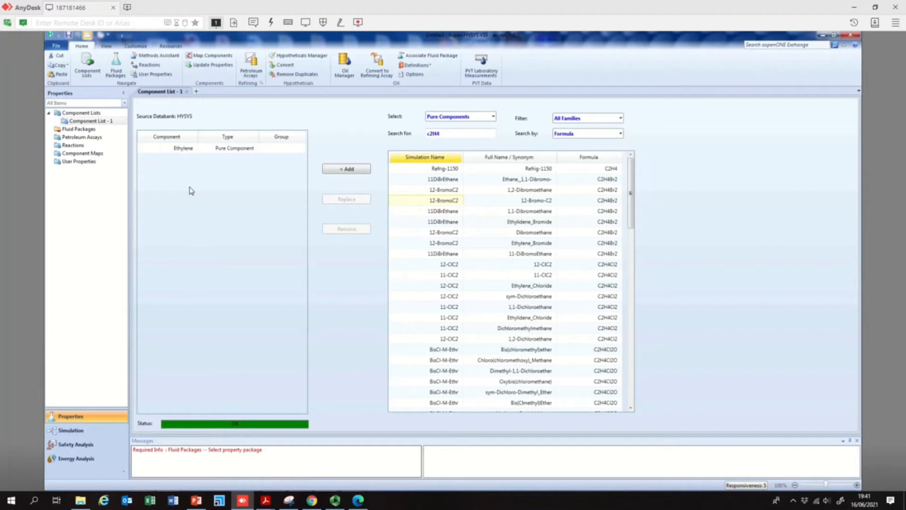
- Search by formula for Cl2 and add chlorine (Cl2) to the component list
left_click(454, 132)
key("BackSpace")
key("BackSpace")
key("BackSpace")
type("l2")
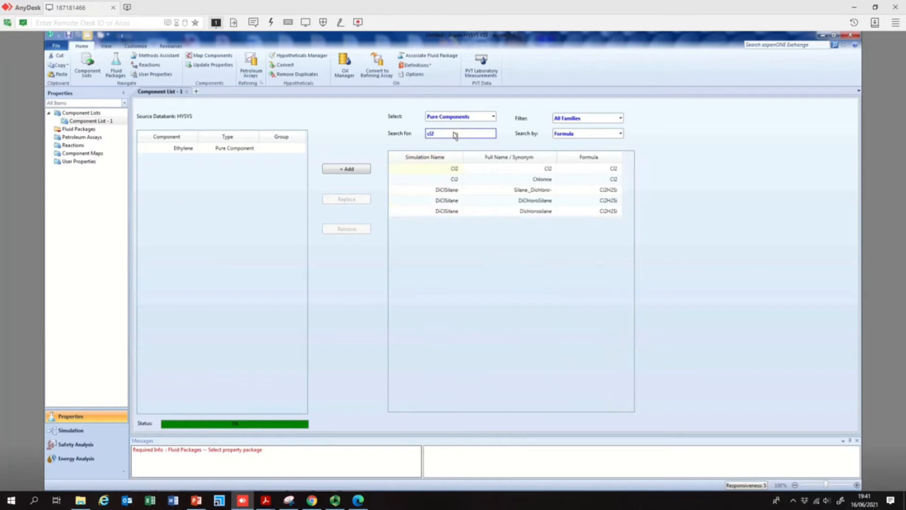
left_click(454, 180)
double_click(454, 180)
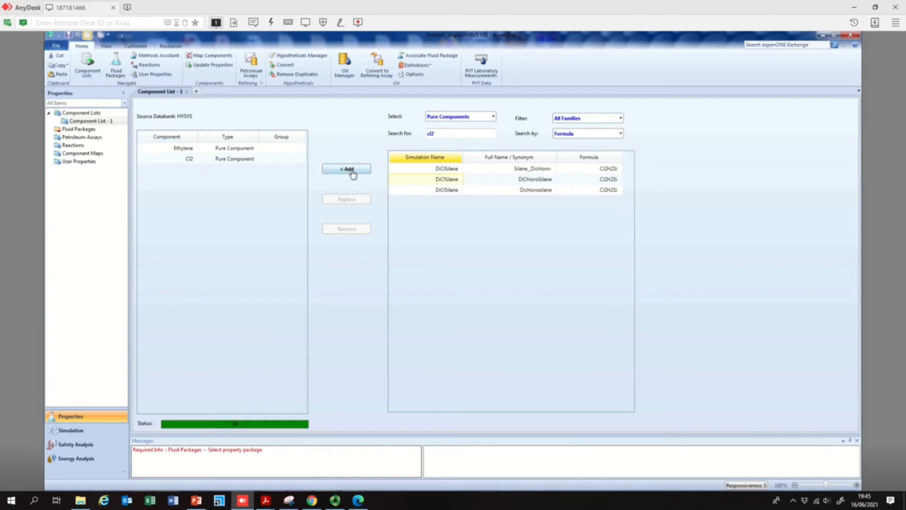
- Search by formula for C2H4Cl2 and add 1,2-dichloroethane (12-ClC2, Ethylene_Chloride) to the component list
left_click(448, 136)
key("BackSpace")
key("BackSpace")
key("BackSpace")
type("c2H4cl2")
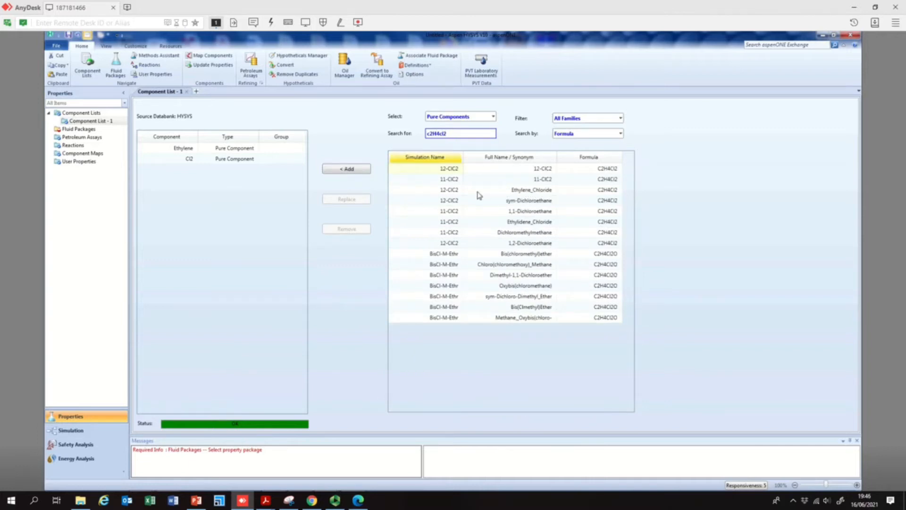
left_click(455, 192)
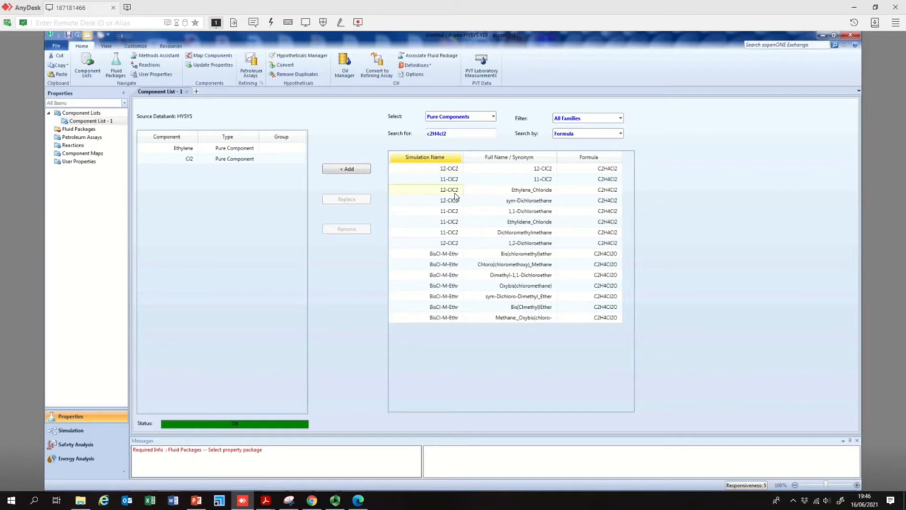
double_click(608, 190)
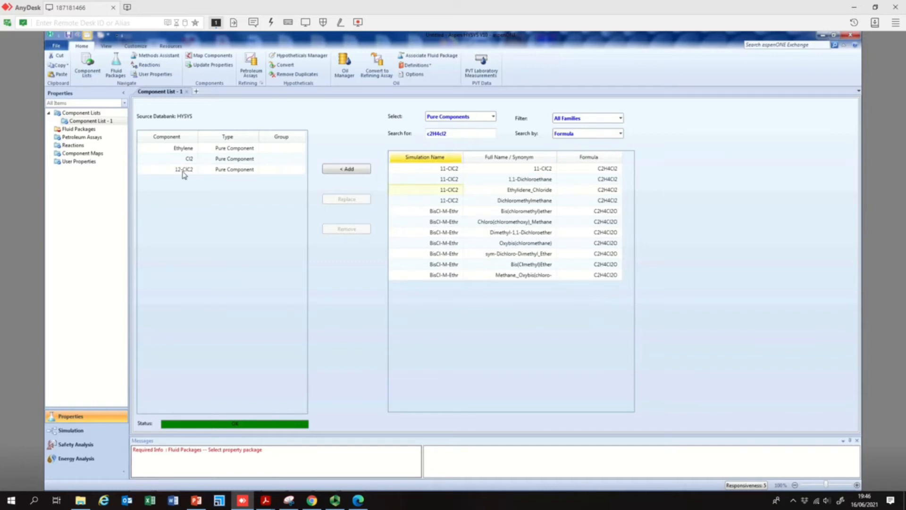
- Replace the search with HCl and add hydrogen chloride to the component list
left_click(434, 133)
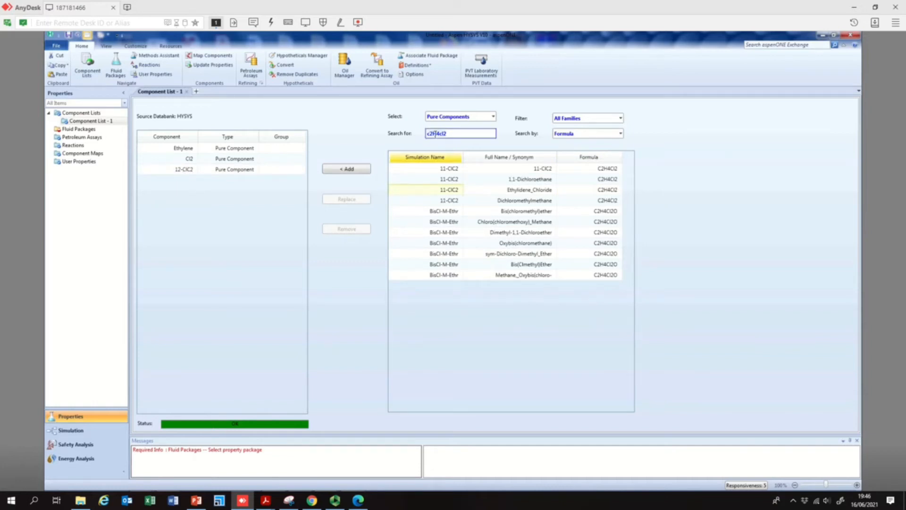
key("ctrl+a")
type("hcl")
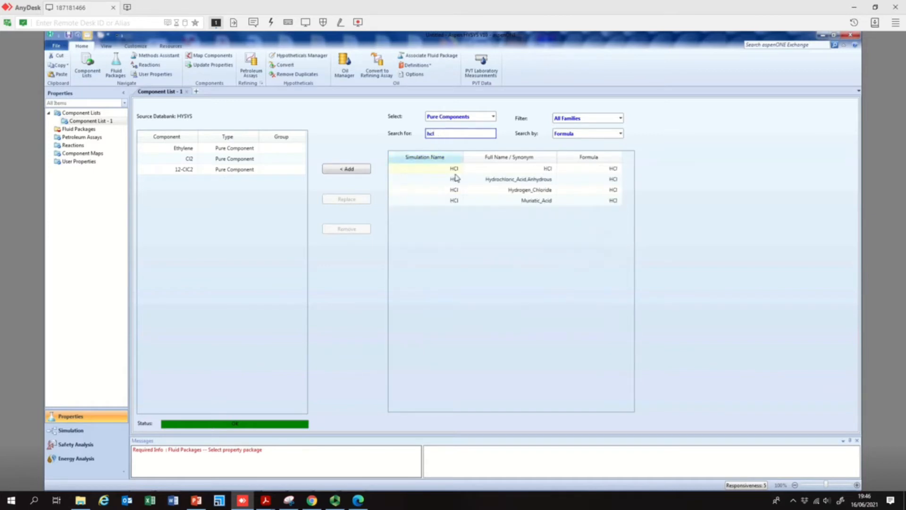
double_click(529, 178)
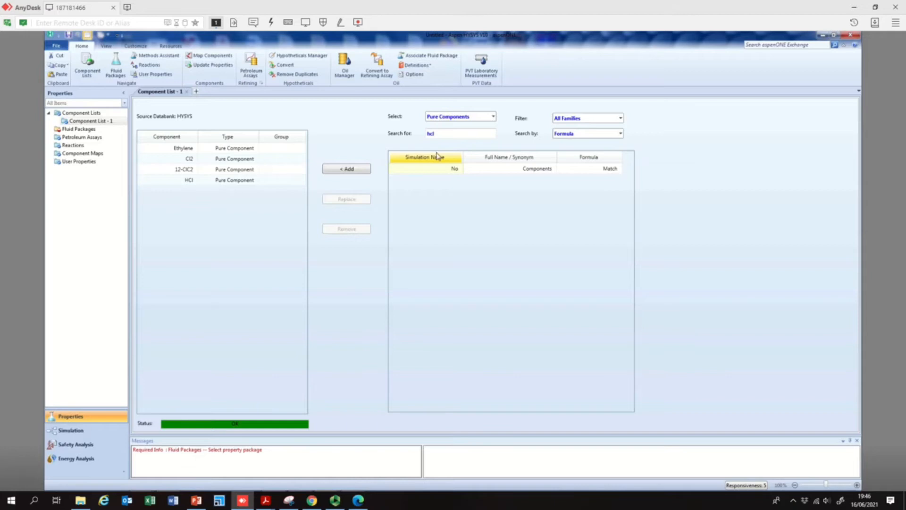
- Search by formula for C2H3Cl and add vinyl chloride (VinylCl) to the component list
left_click(443, 134)
key("BackSpace")
key("BackSpace")
key("BackSpace")
type("c2")
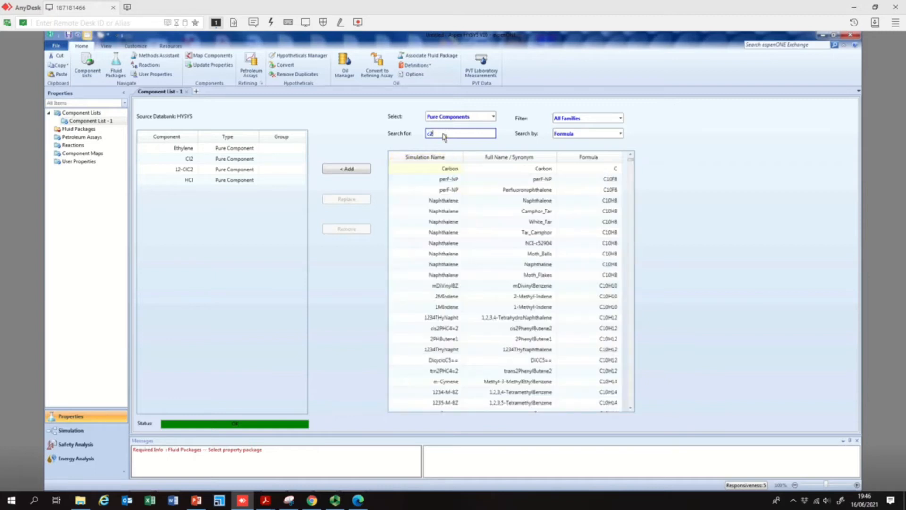
type("h3cl")
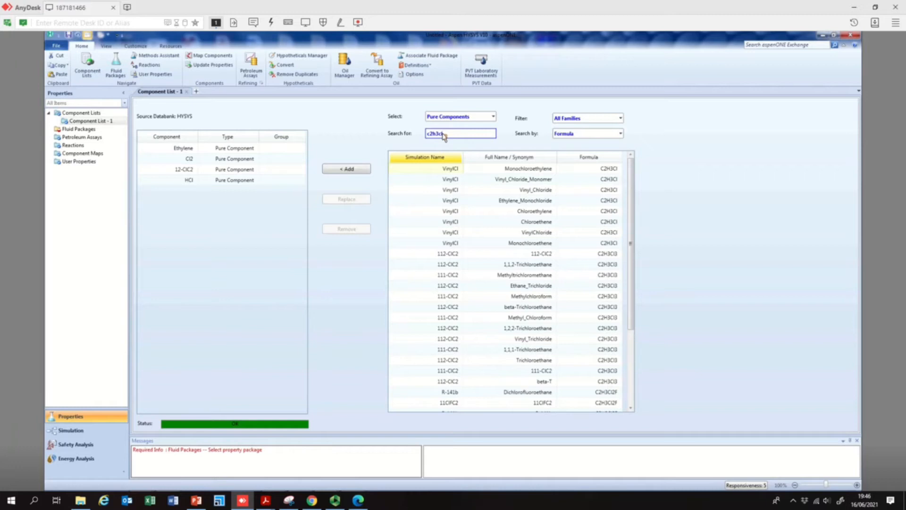
left_click(523, 180)
double_click(523, 183)
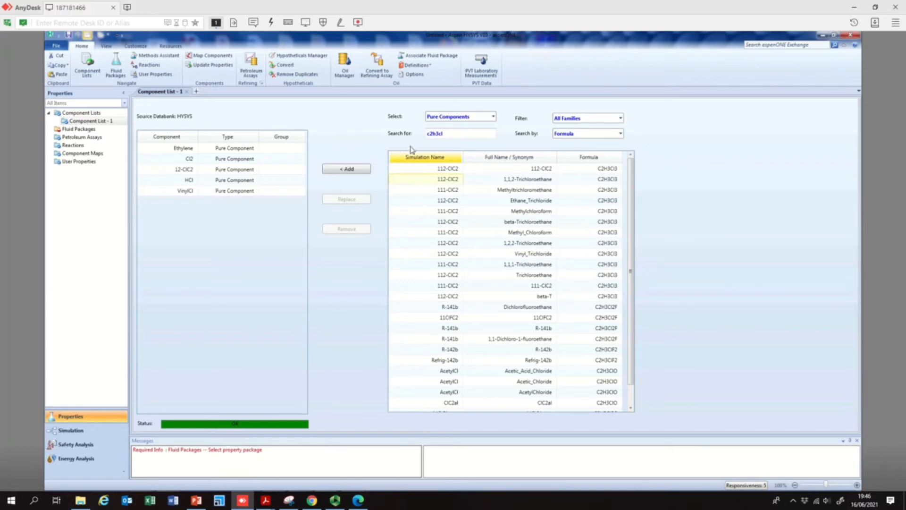
- Search by formula for H2O and add water to the component list
left_click(444, 135)
key("BackSpace")
key("BackSpace")
key("BackSpace")
key("BackSpace")
key("BackSpace")
key("BackSpace")
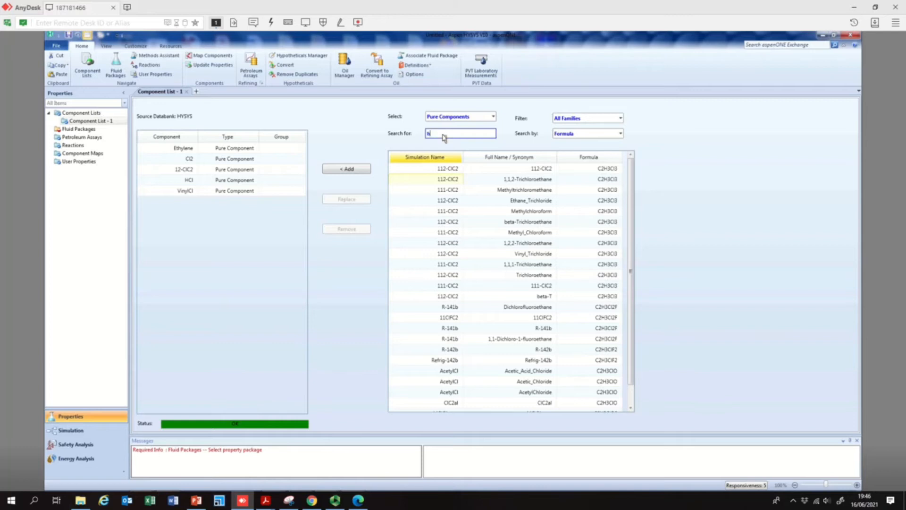
type("h2o")
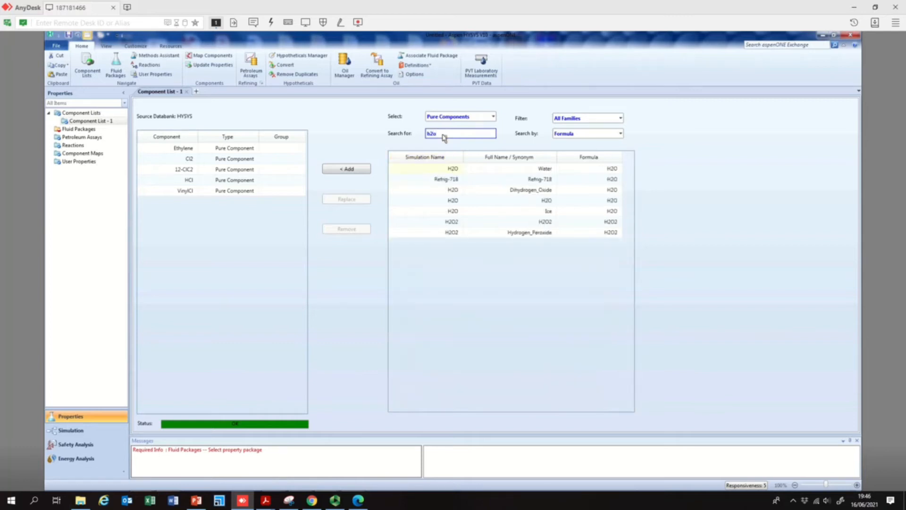
double_click(460, 172)
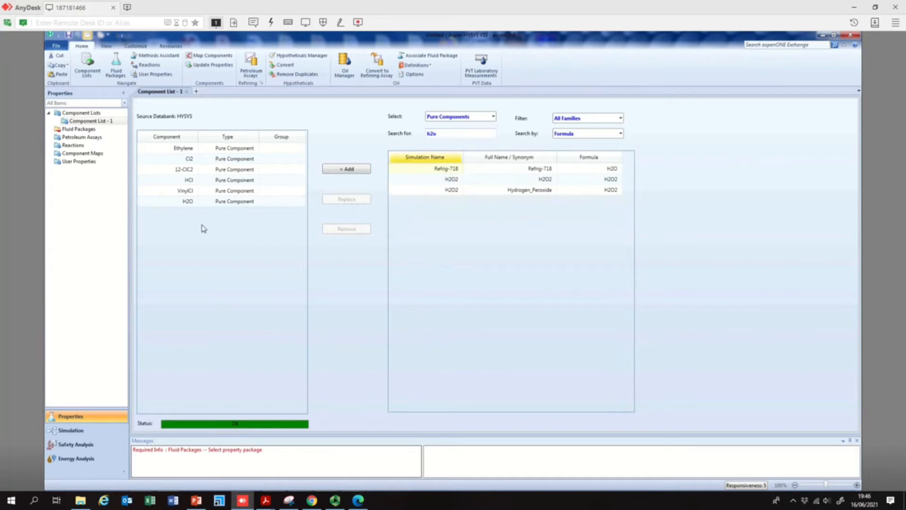
- Switch the search to full name/synonym, search for air, and add Air to the component list
left_click(439, 134)
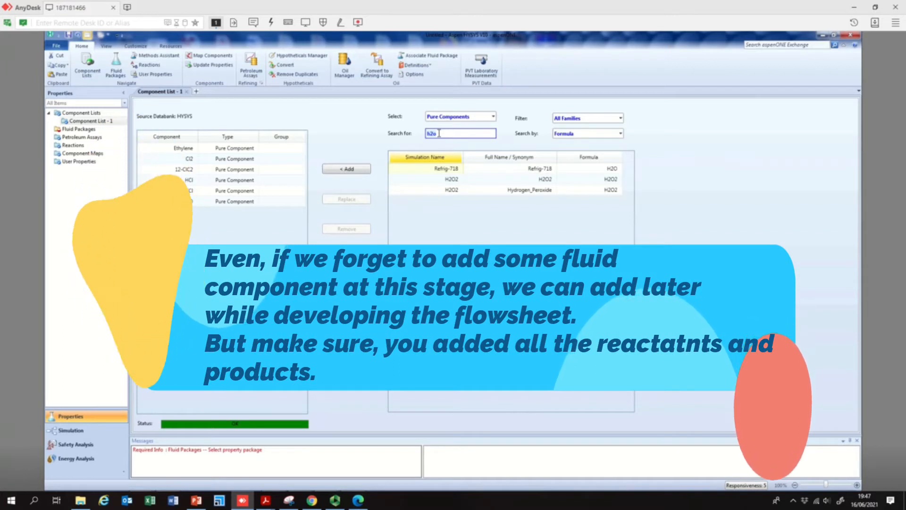
type("aio")
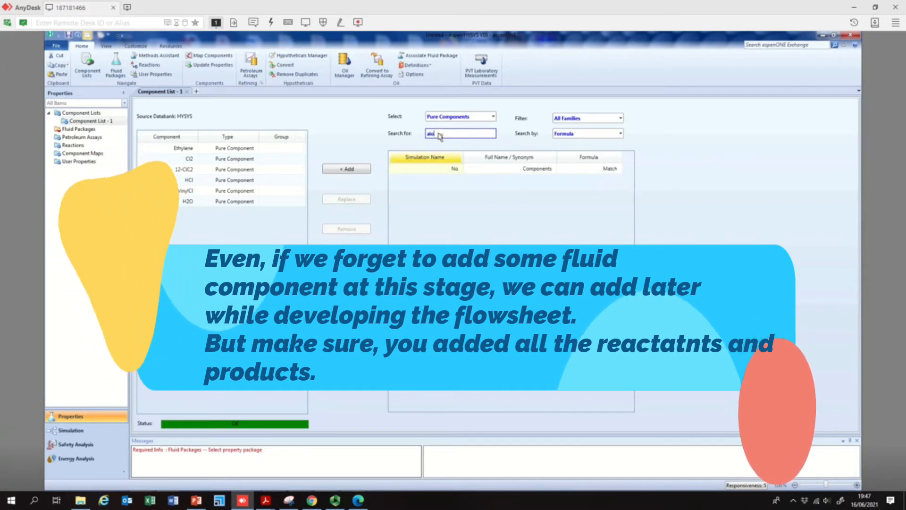
key("BackSpace")
key("BackSpace")
type("ir")
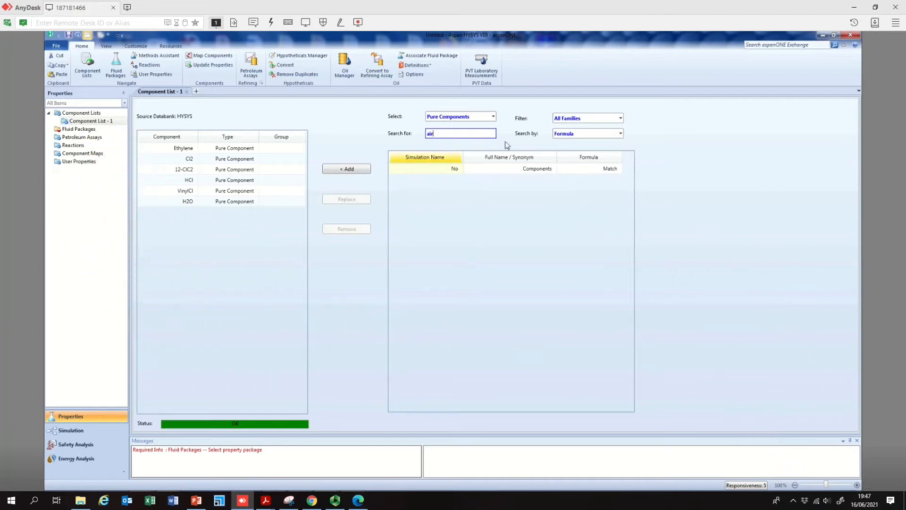
left_click(589, 133)
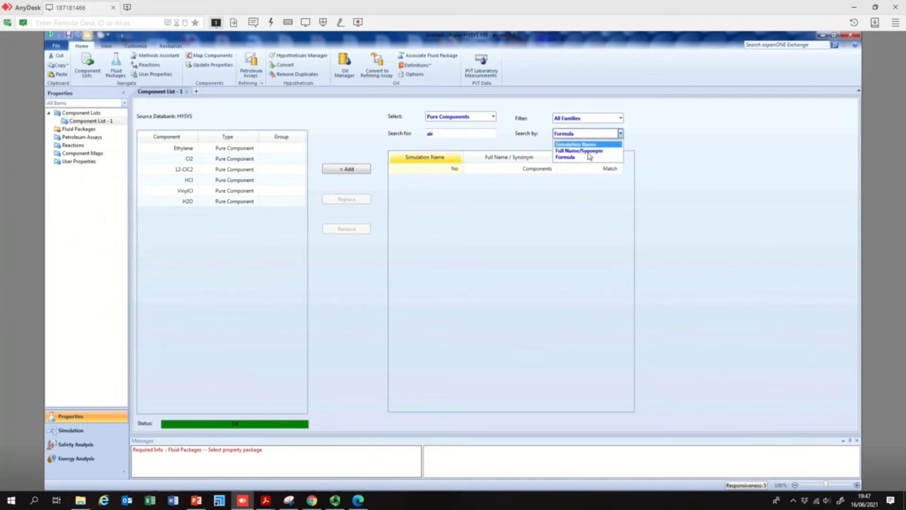
left_click(588, 151)
left_click(445, 135)
key("BackSpace")
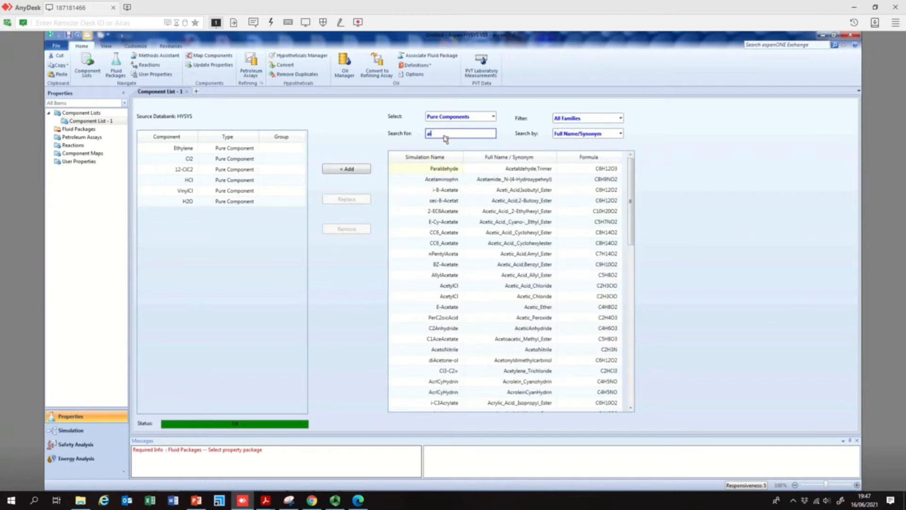
type("r")
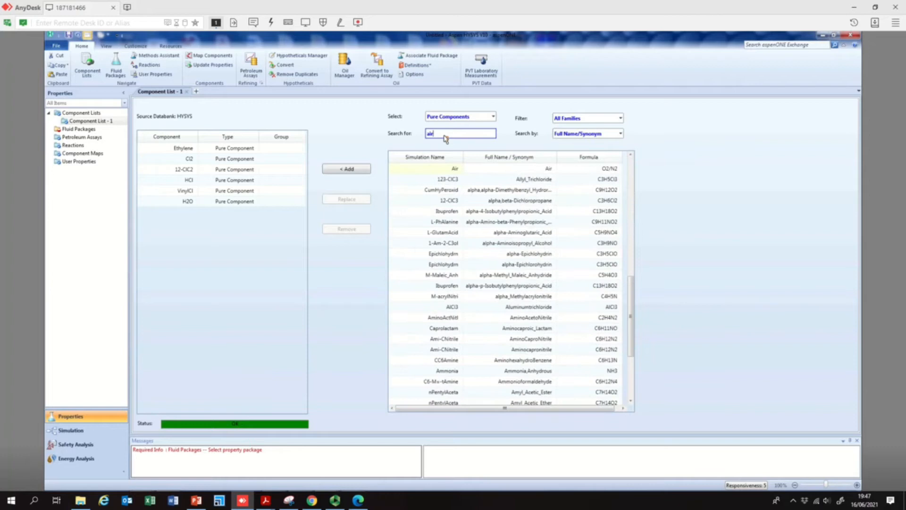
double_click(446, 168)
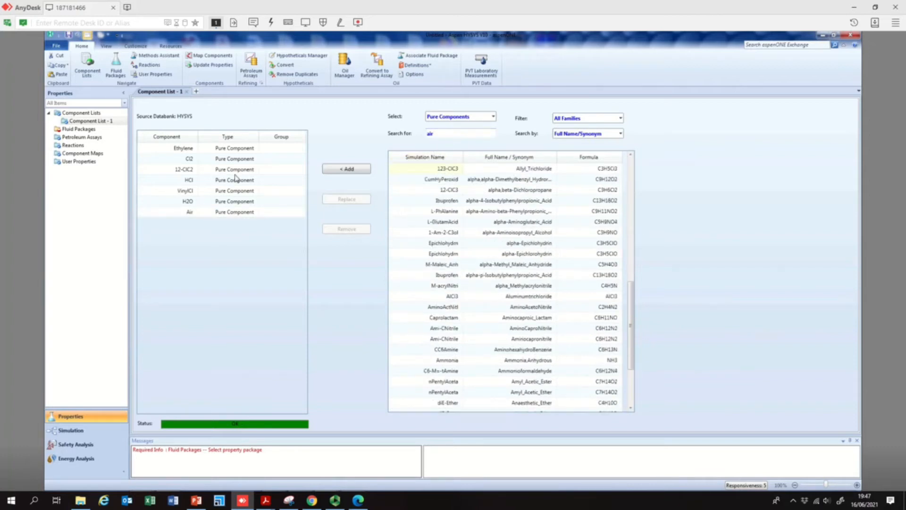
- Review each added component in the component list one by one
left_click(193, 158)
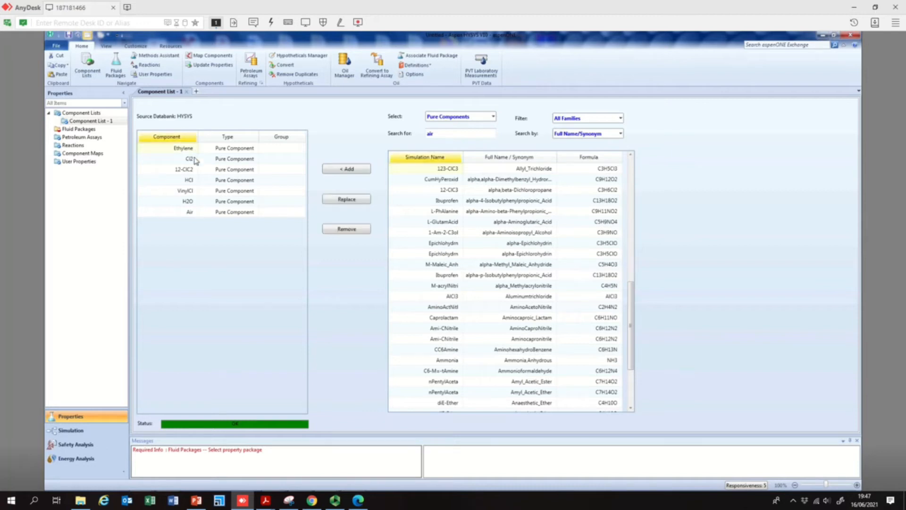
left_click(191, 169)
left_click(190, 180)
left_click(192, 191)
left_click(195, 203)
left_click(192, 212)
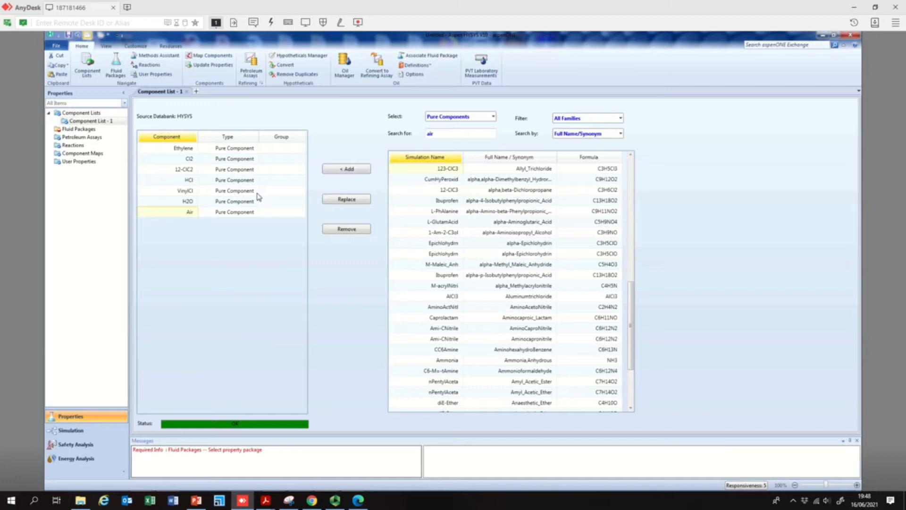
- Add a new fluid package and select PRSV as its property package
double_click(80, 129)
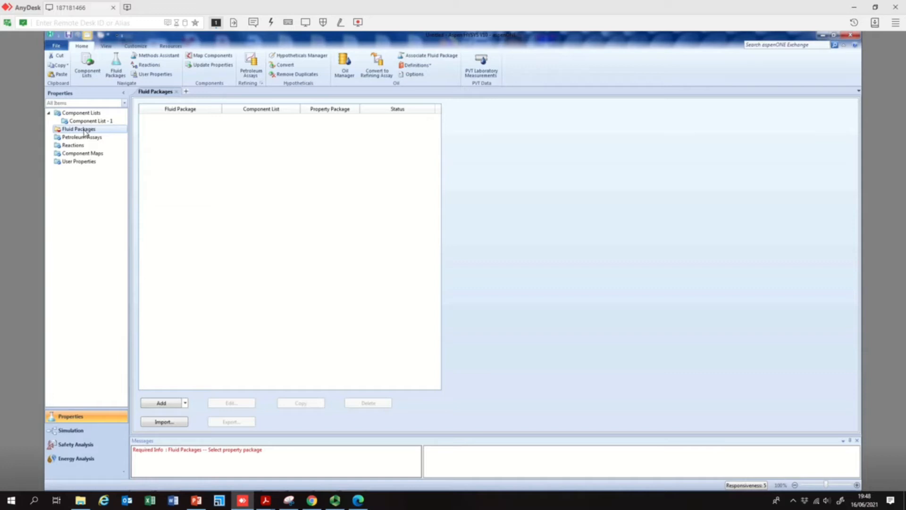
left_click(95, 121)
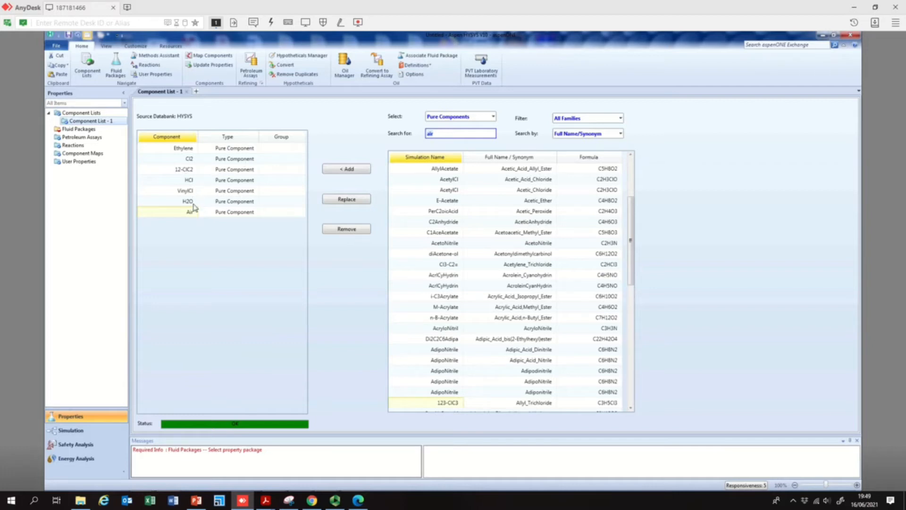
left_click(81, 130)
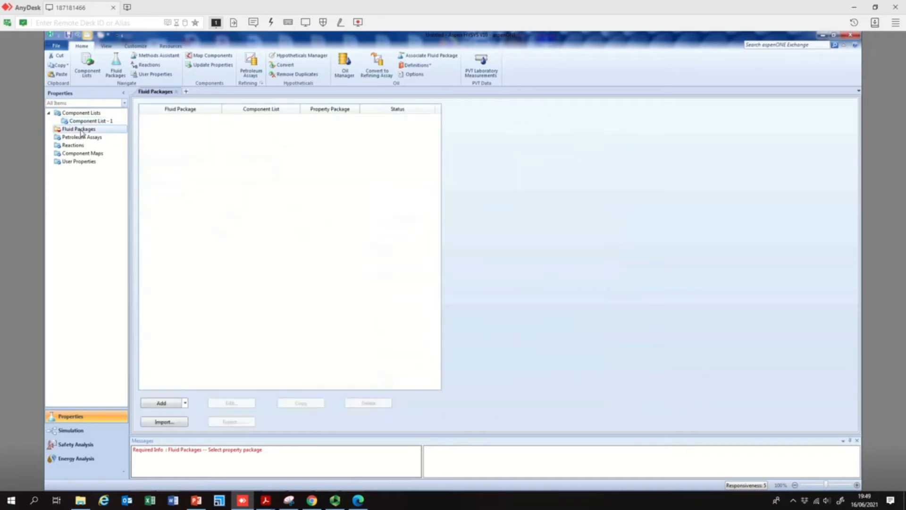
left_click(162, 403)
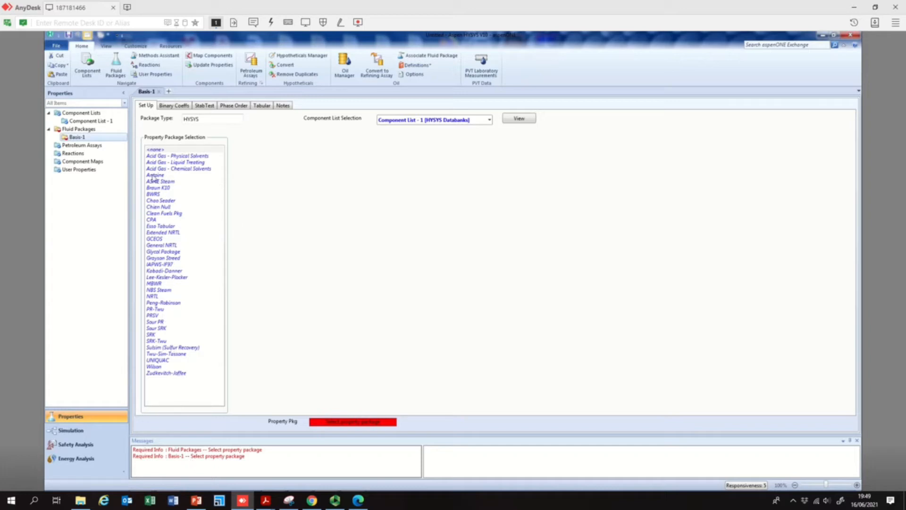
left_click(157, 316)
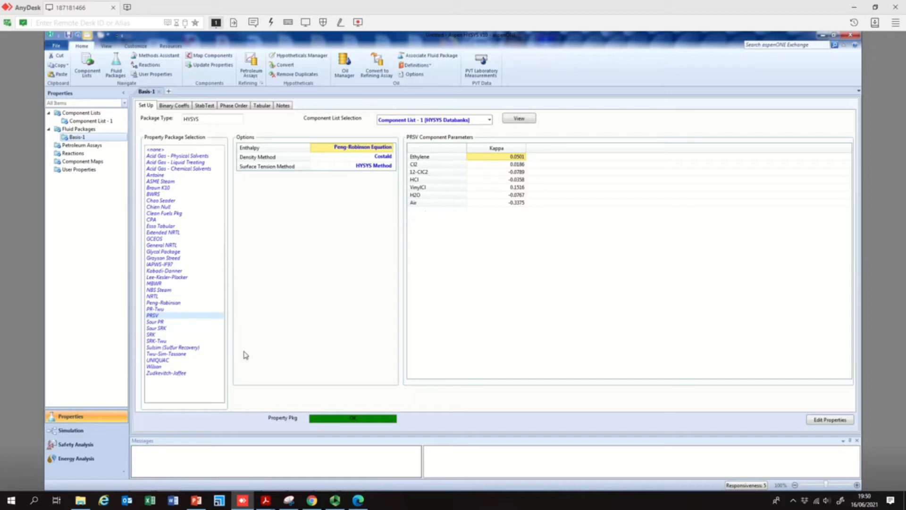
- Switch to PowerPoint and add a text box beside Fluids reading Peng-Robinson-Stryjek-Vera
mouse_move(198, 503)
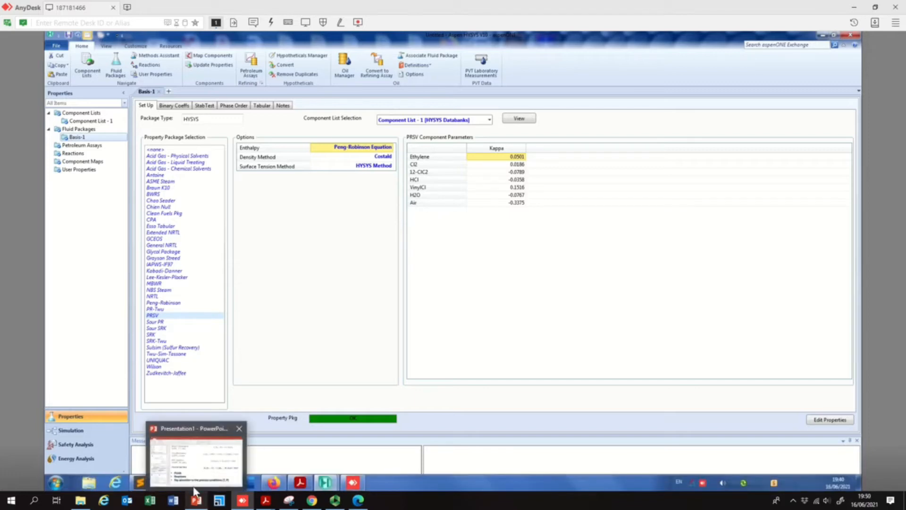
left_click(189, 448)
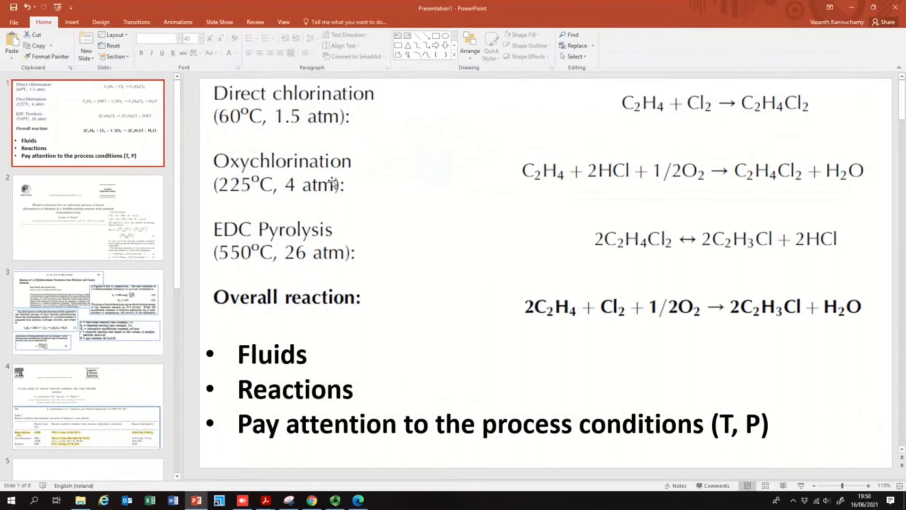
left_click(397, 35)
left_click_drag(373, 351, 741, 383)
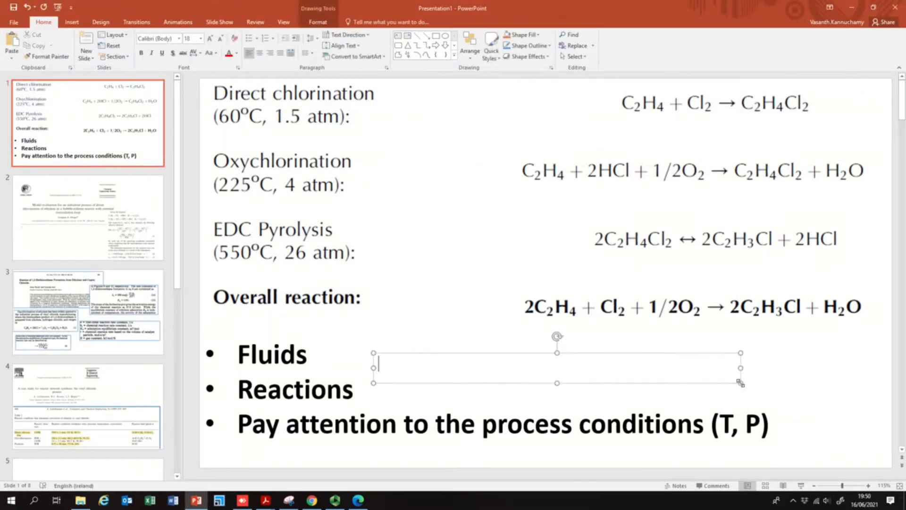
type("Peng-Robinsonb")
key("BackSpace")
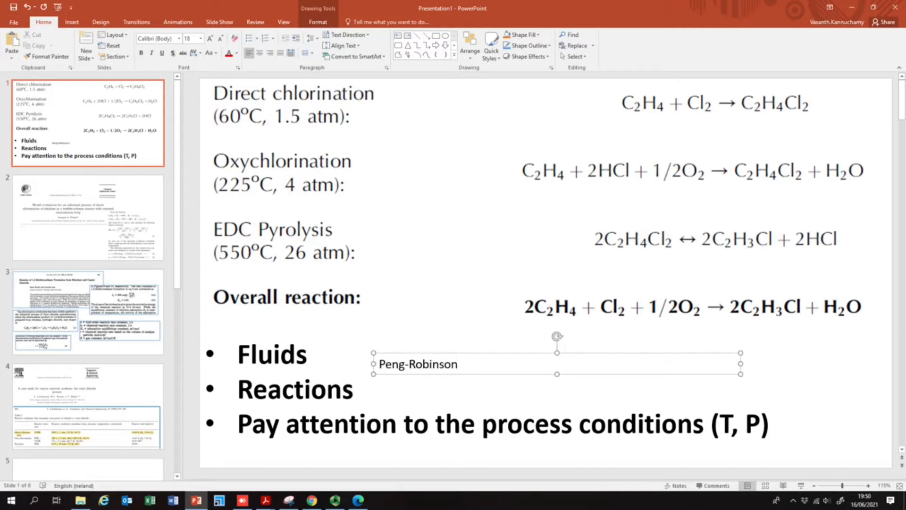
type("-Stryjek-Vera")
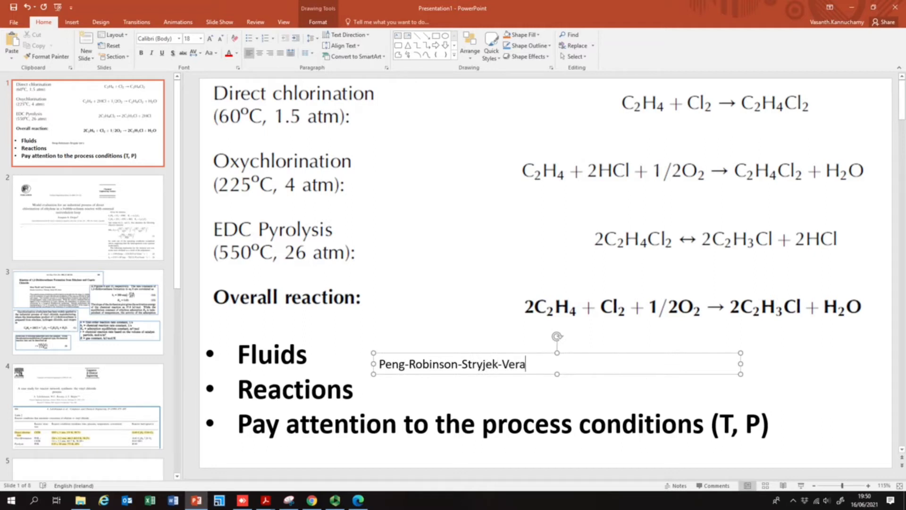
- Try the Chien Null and Peng-Robinson property packages for the fluid package, then reselect PRSV
left_click(843, 405)
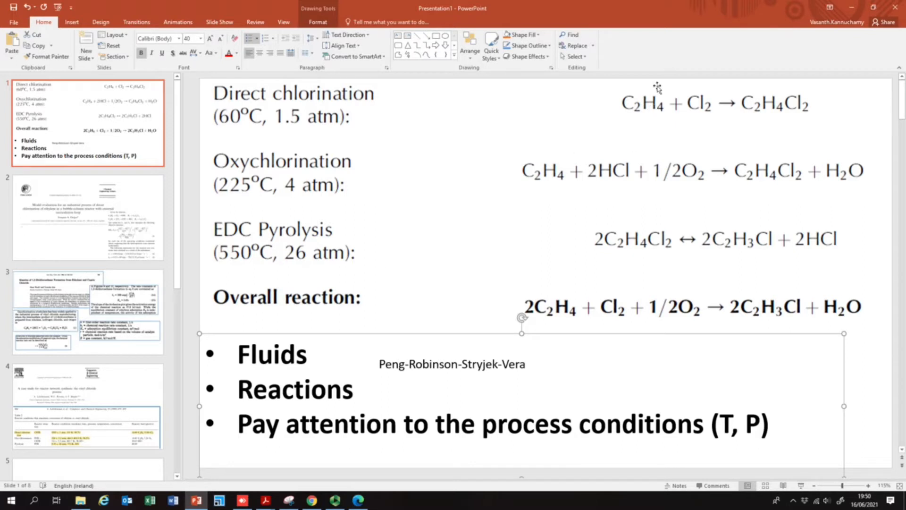
left_click(464, 247)
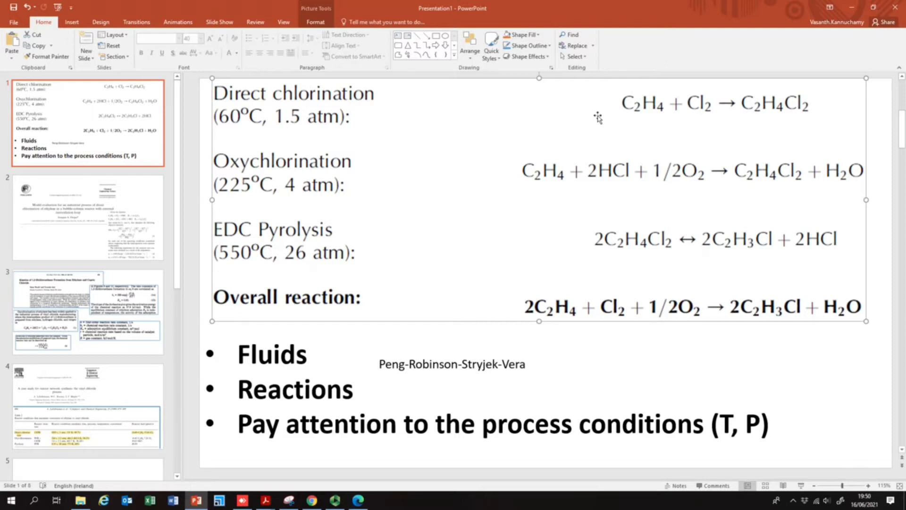
key("alt+Tab")
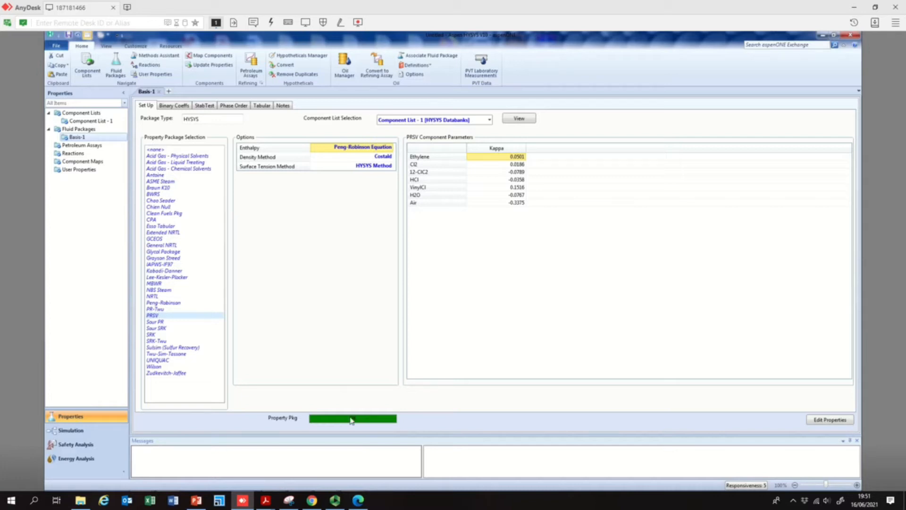
left_click(164, 209)
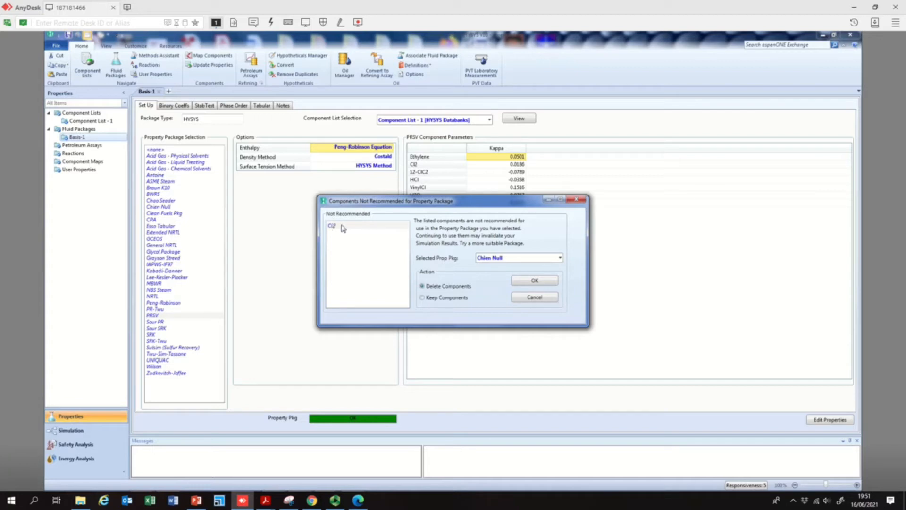
left_click(537, 298)
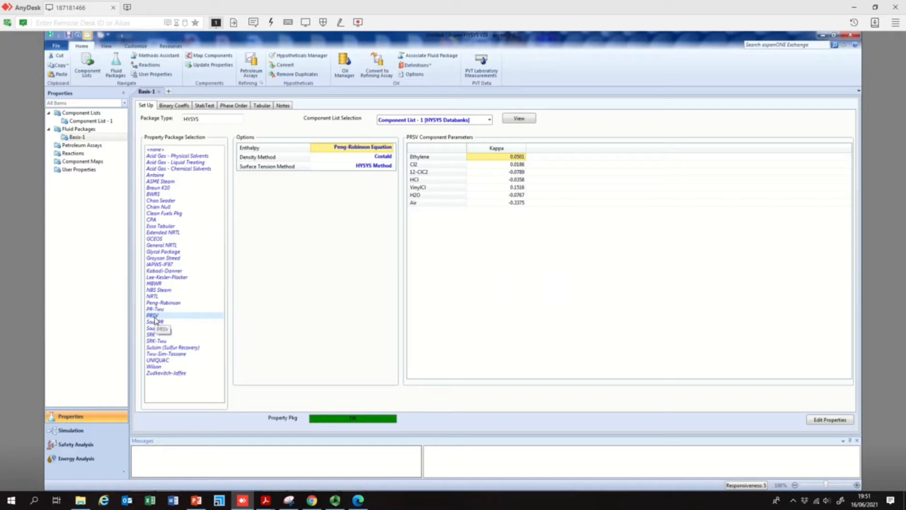
left_click(171, 304)
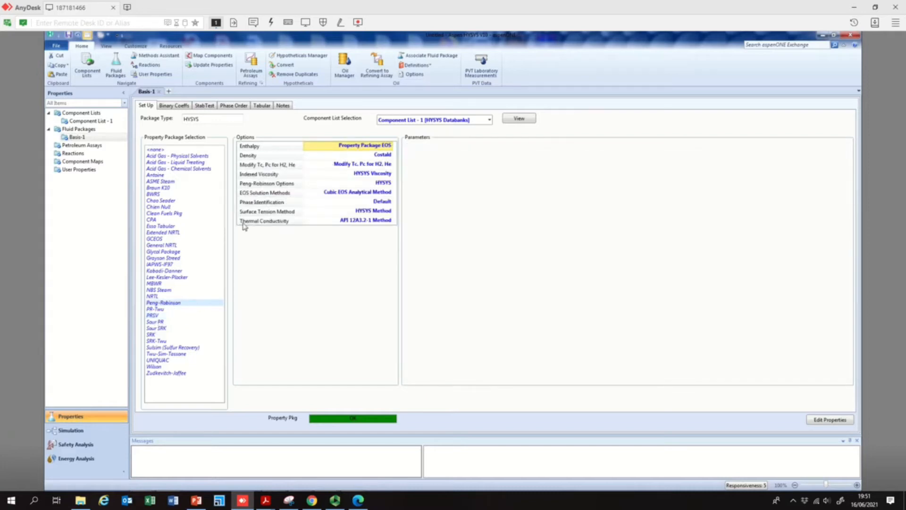
left_click(152, 316)
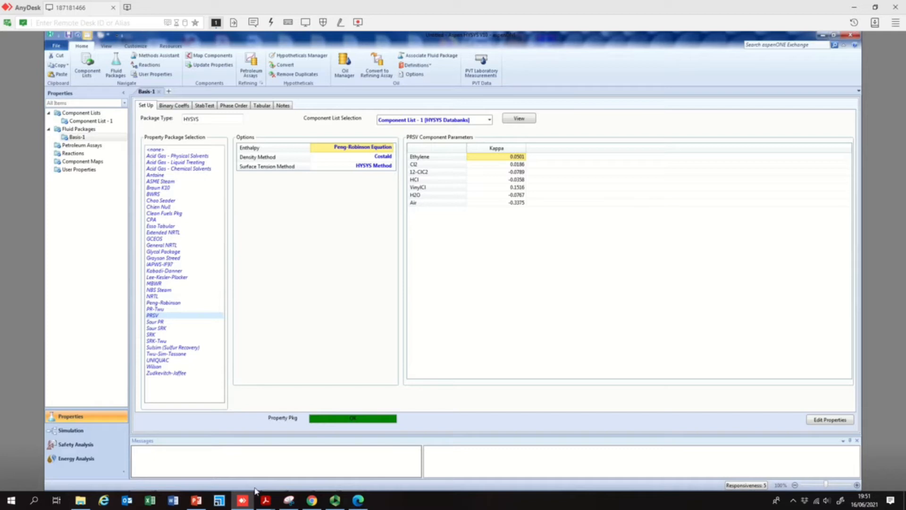
- Review the hand-drawn process flowsheet and pyrolysis notes in aspen3.pdf, then open slide 2 of the presentation
left_click(196, 500)
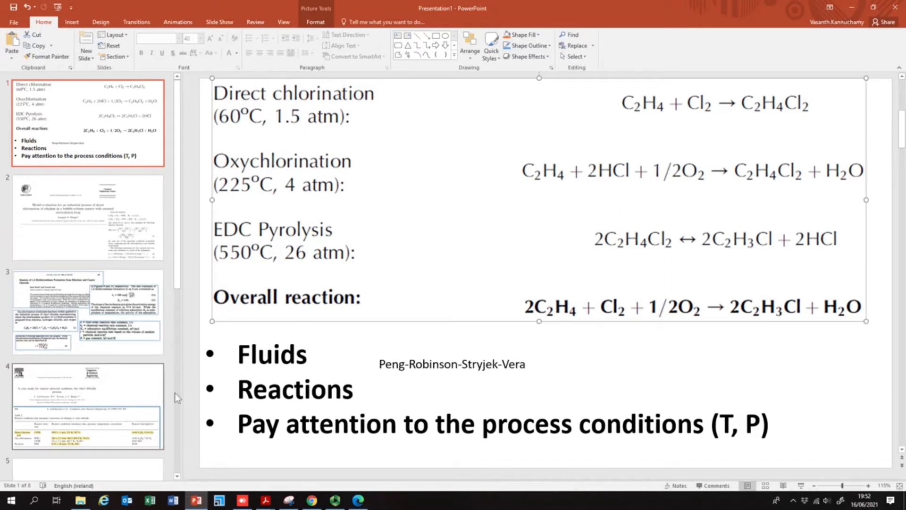
mouse_move(274, 494)
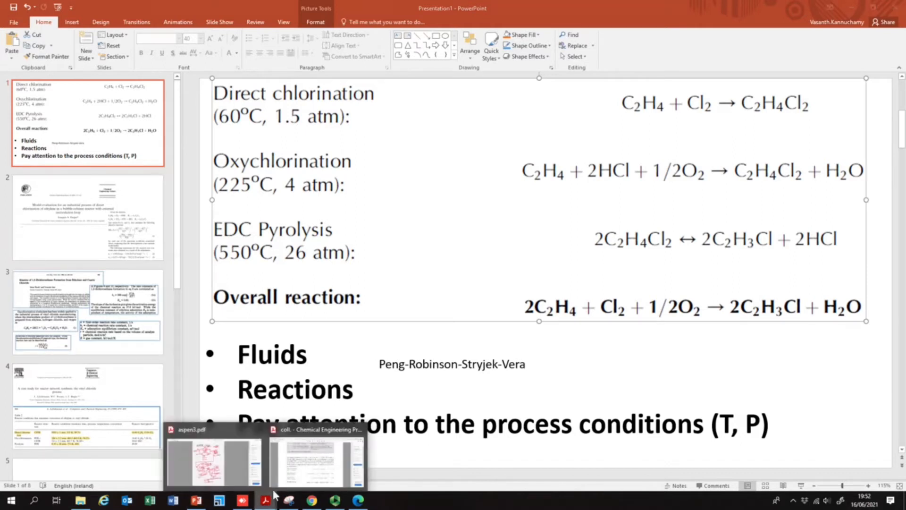
left_click(212, 458)
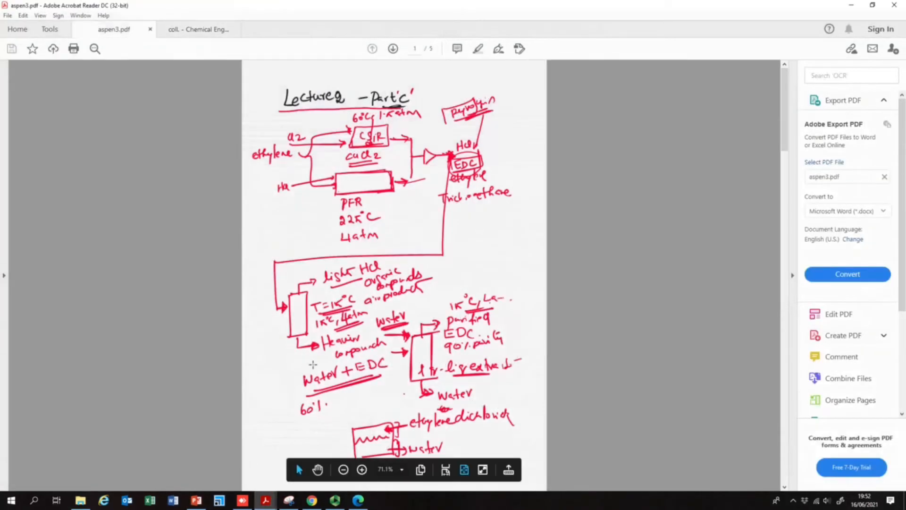
left_click(538, 287)
left_click(539, 287)
scroll(539, 287, "down", 1)
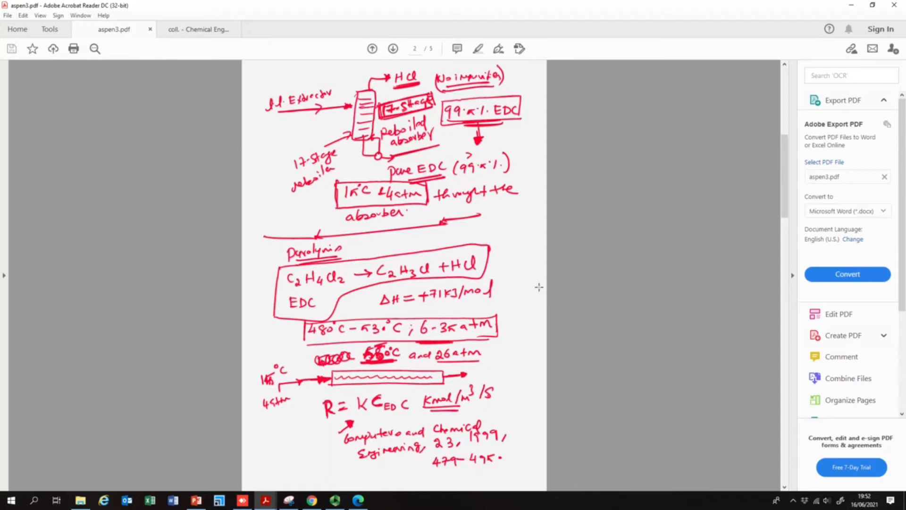
scroll(538, 287, "down", 1)
scroll(444, 159, "up", 1)
key("Left")
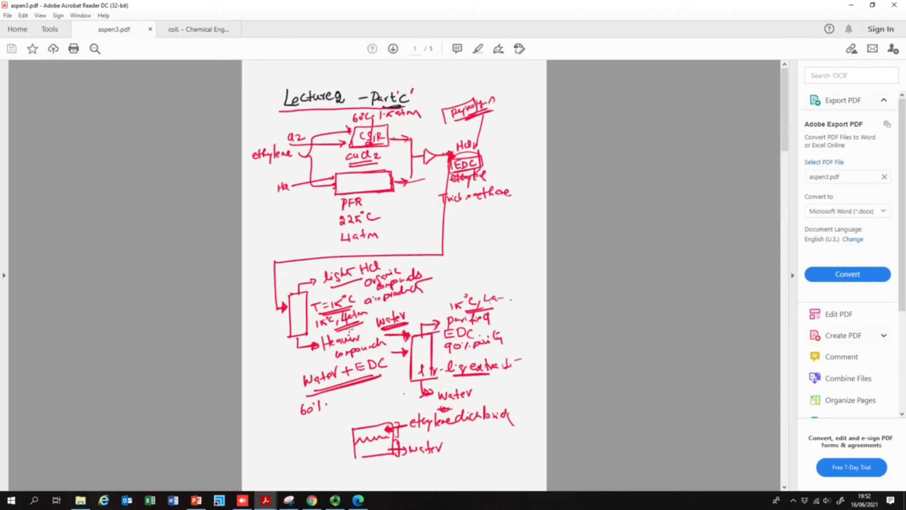
left_click(851, 5)
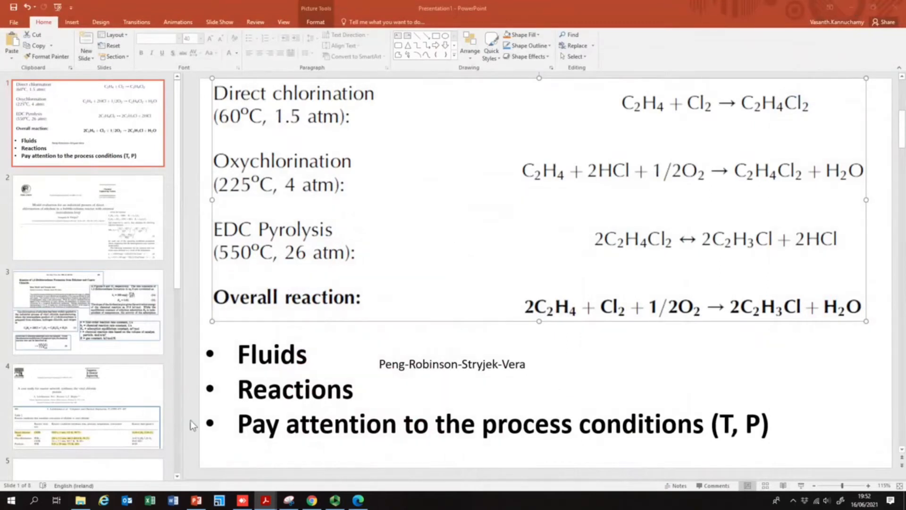
left_click(98, 234)
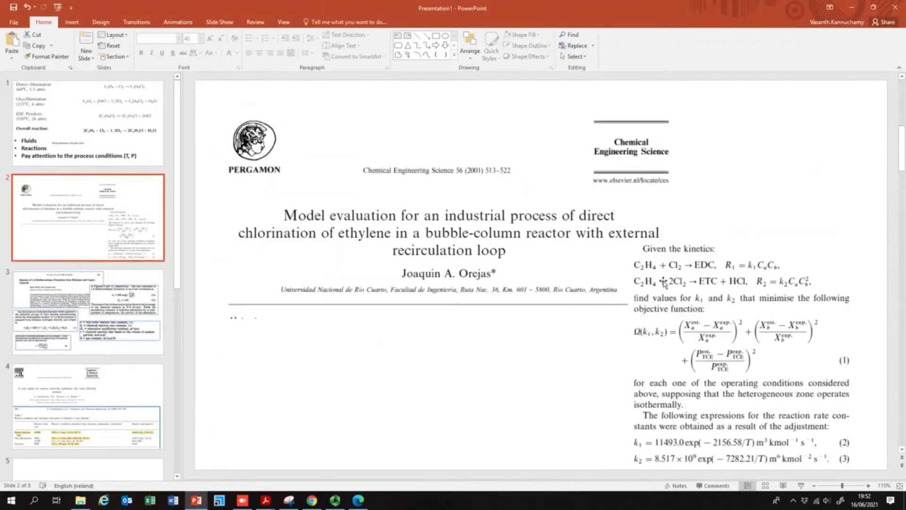
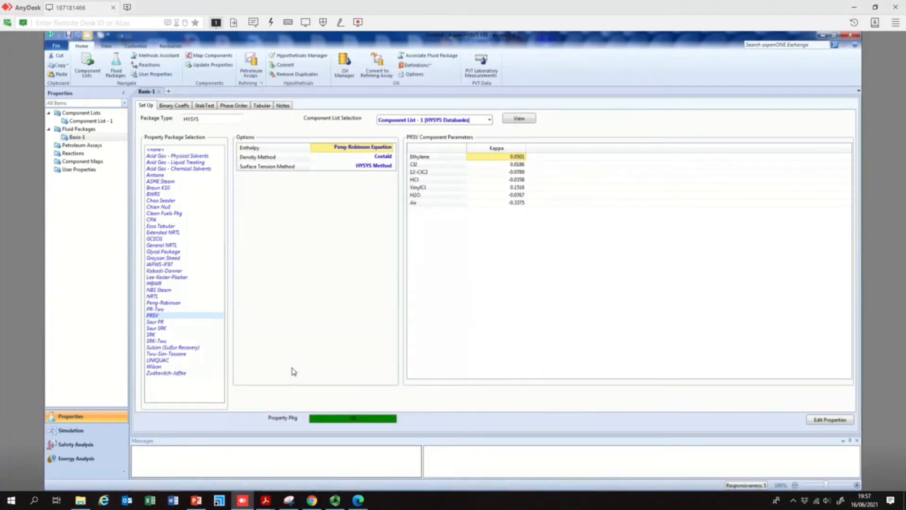
left_click(358, 500)
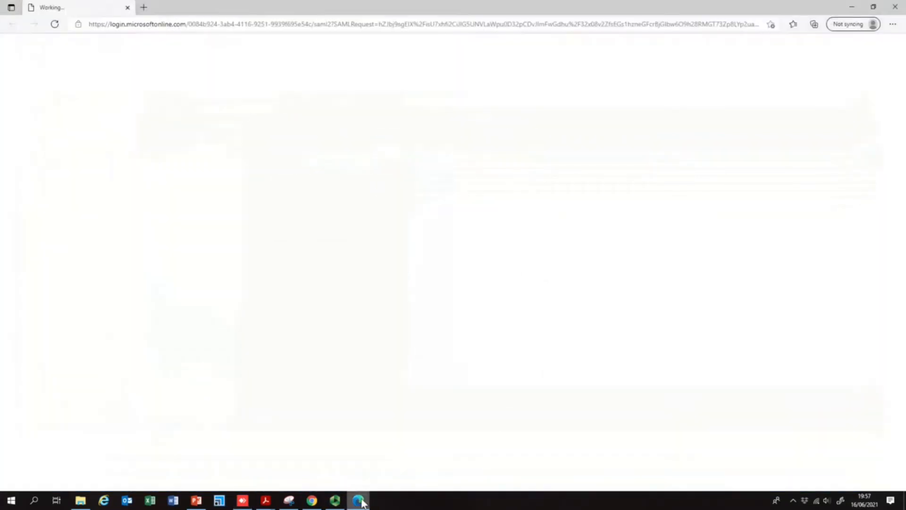
left_click(852, 8)
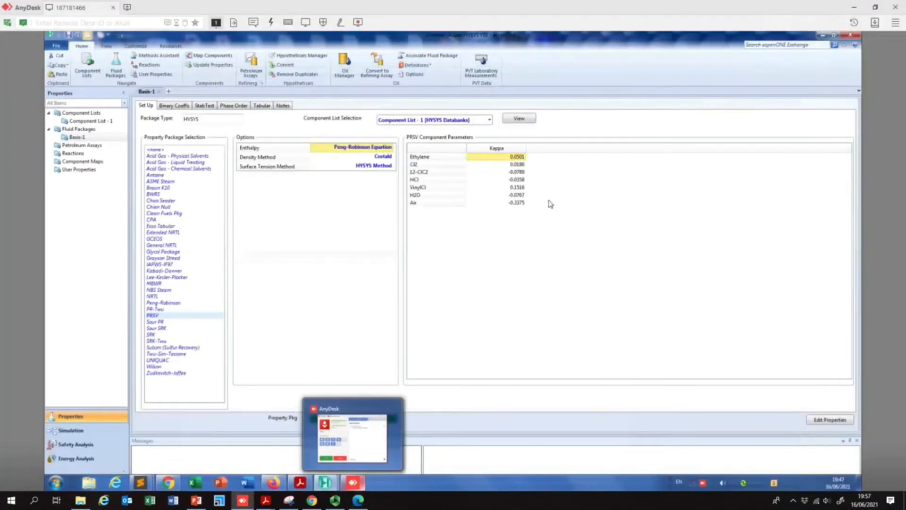
left_click(335, 500)
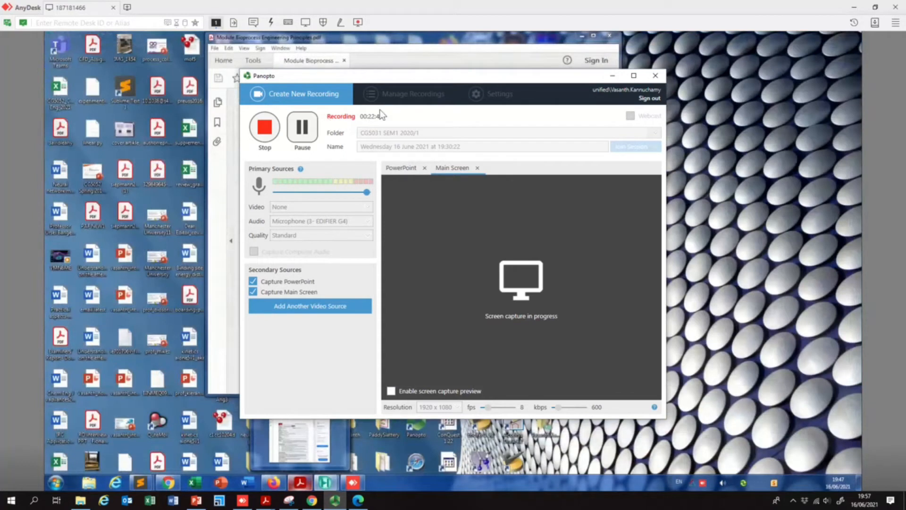
left_click(612, 75)
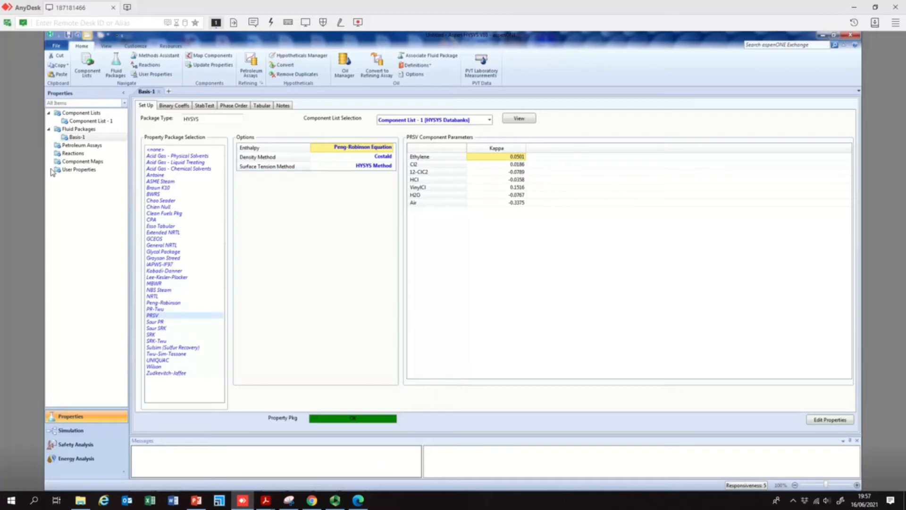
- Create a new reaction set and add a Kinetic reaction to it
left_click(81, 154)
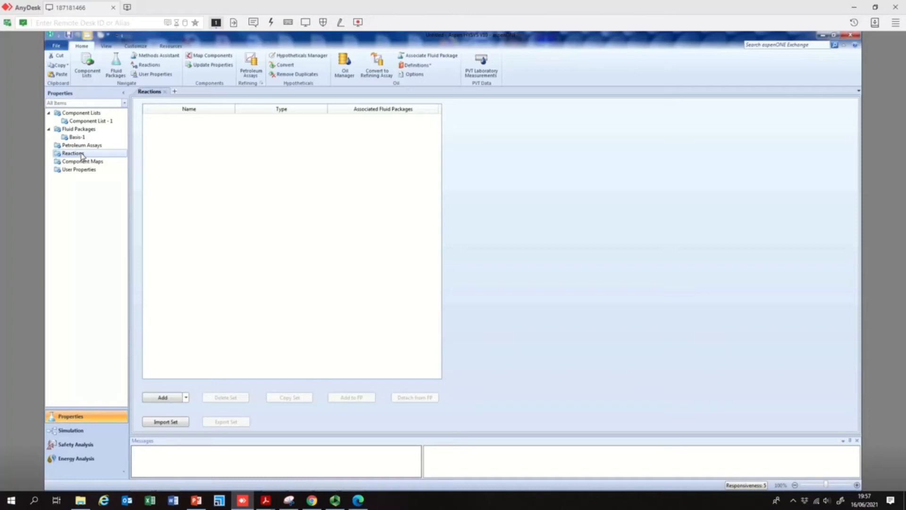
left_click(163, 398)
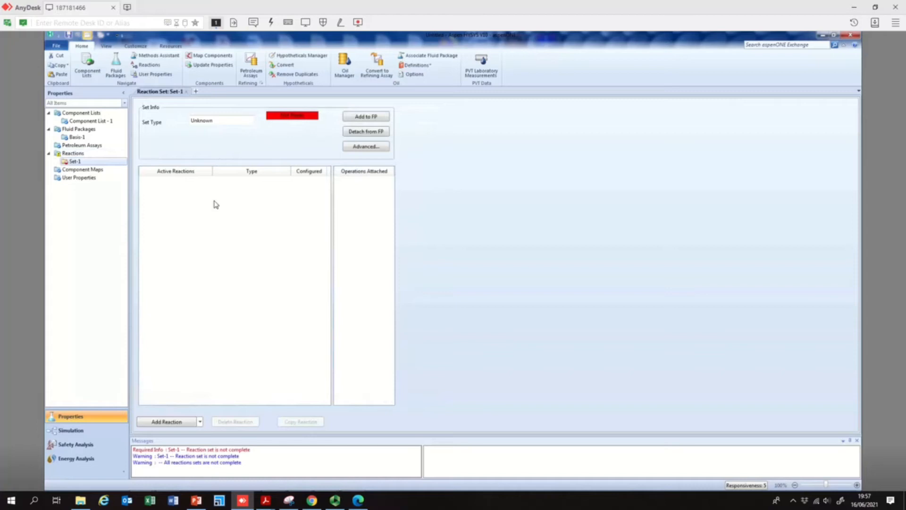
left_click(199, 422)
left_click(197, 423)
left_click(183, 422)
left_click(418, 272)
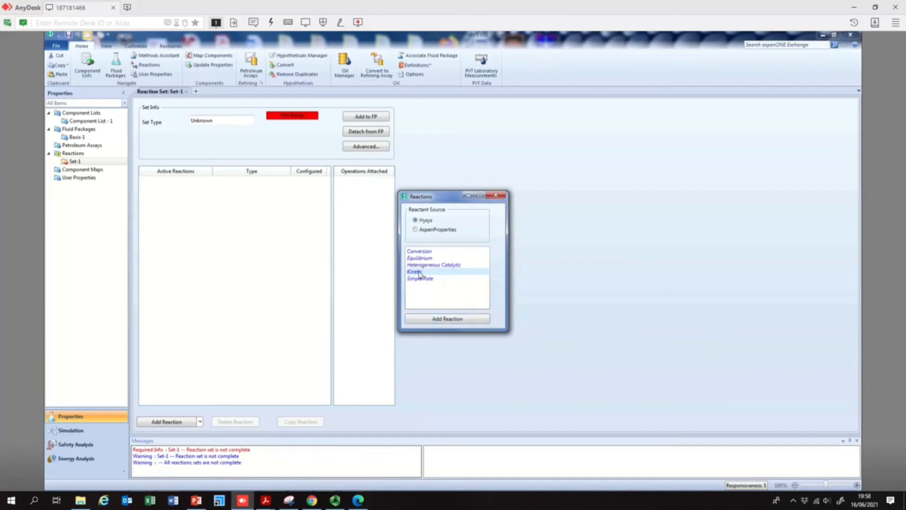
left_click(453, 324)
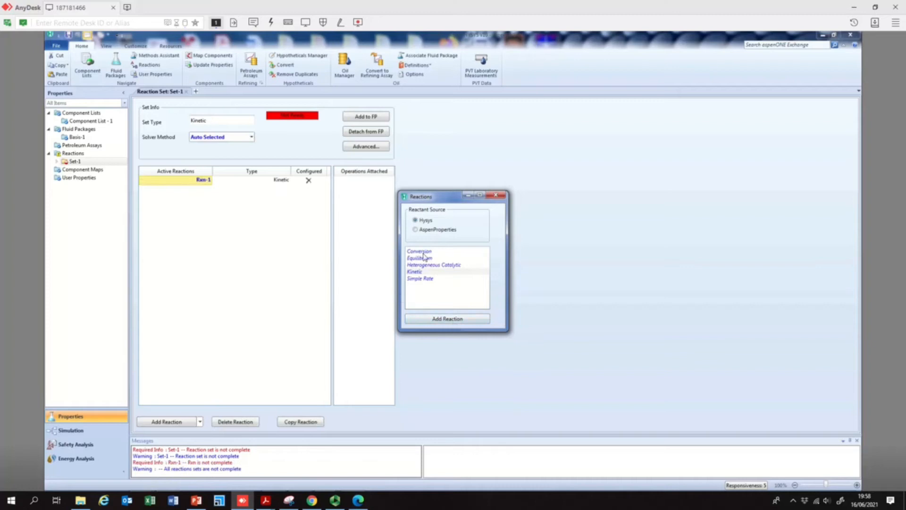
left_click(494, 197)
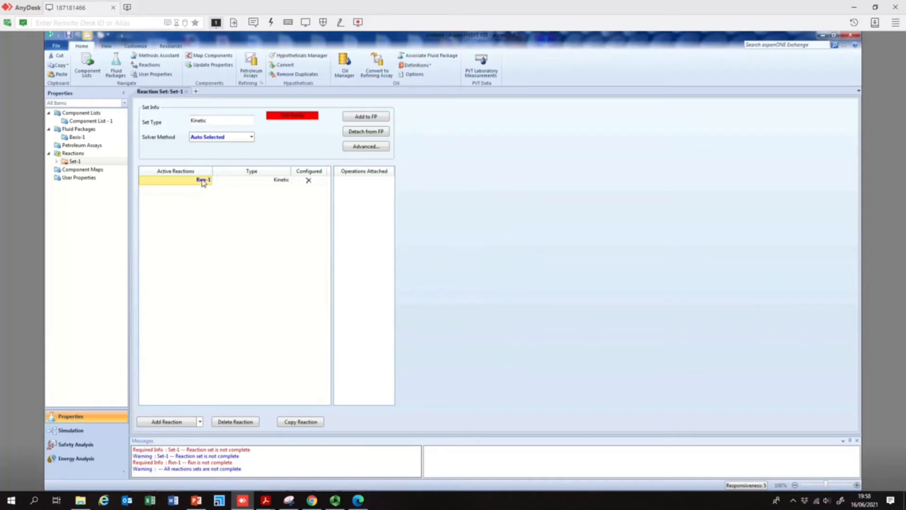
- Open the kinetic reaction and add Ethylene, Cl2 and 12-C2Cl2 as its components, consulting slide 1 of the presentation
double_click(204, 180)
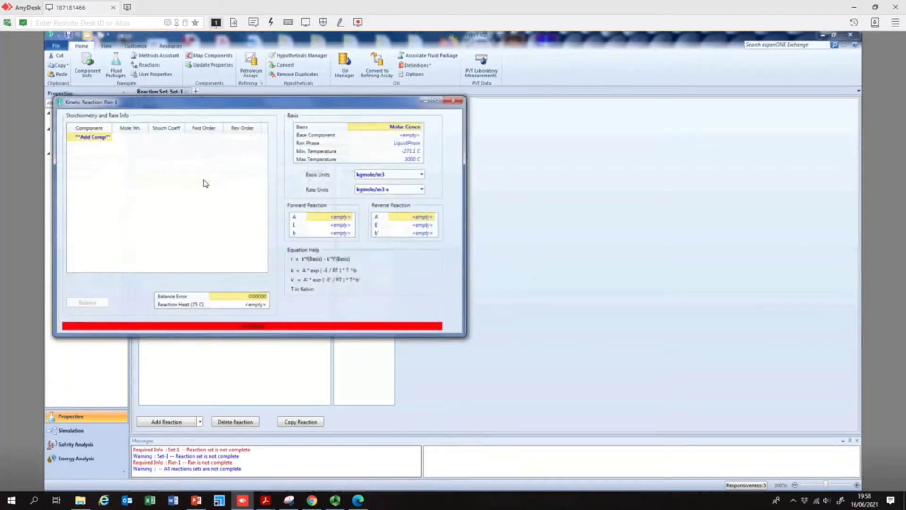
left_click(110, 138)
left_click(195, 501)
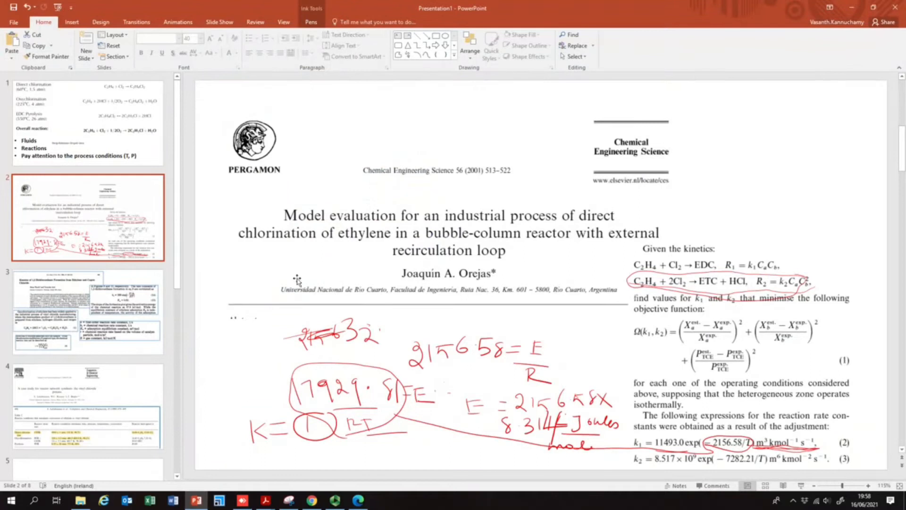
left_click(85, 127)
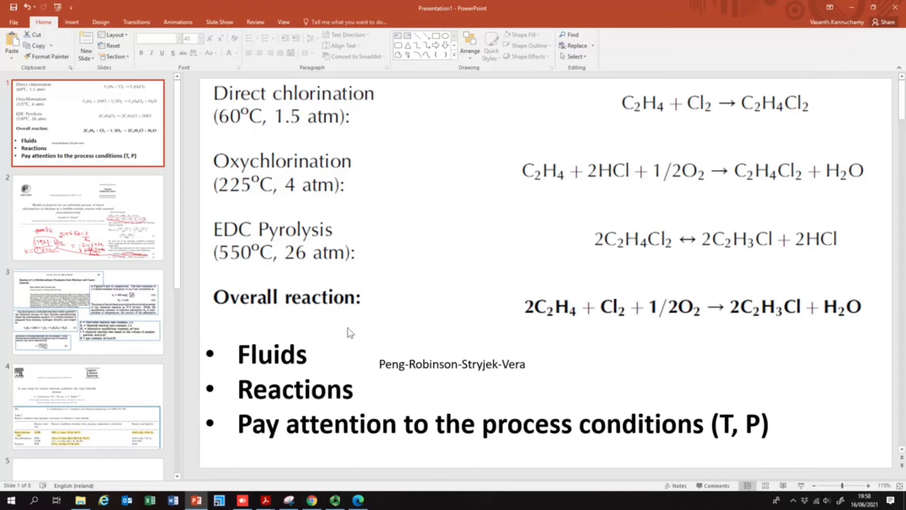
left_click(242, 500)
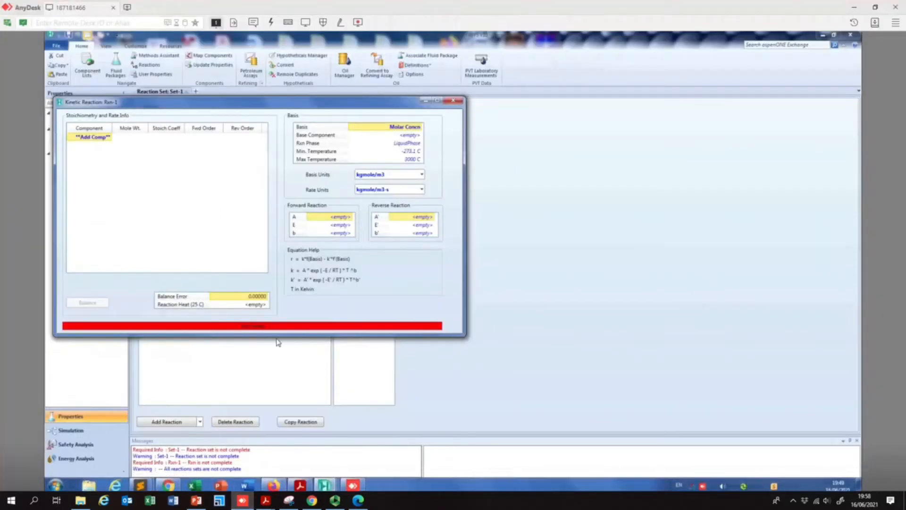
left_click(112, 136)
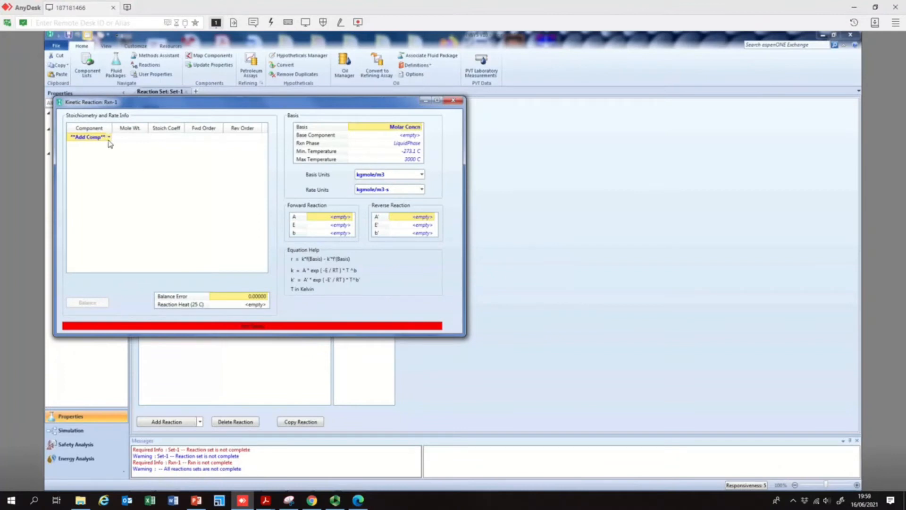
left_click(96, 151)
left_click(95, 146)
left_click(88, 156)
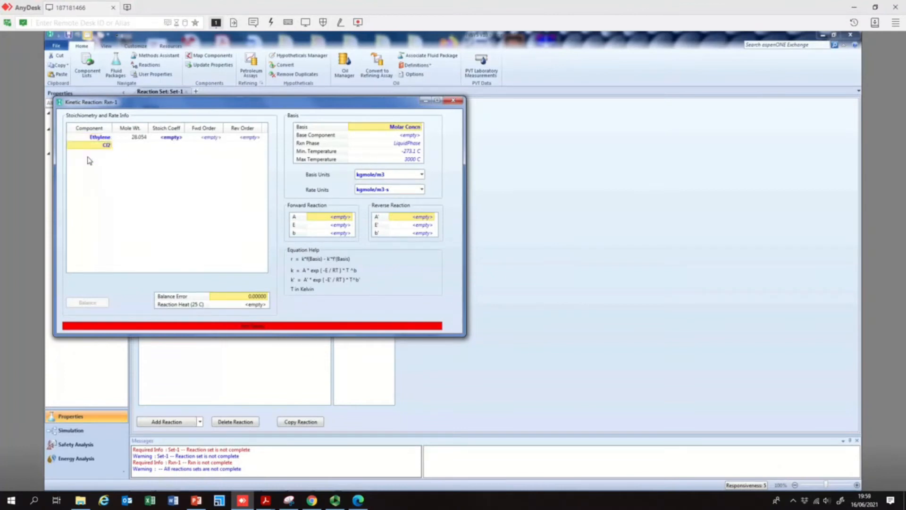
left_click(110, 154)
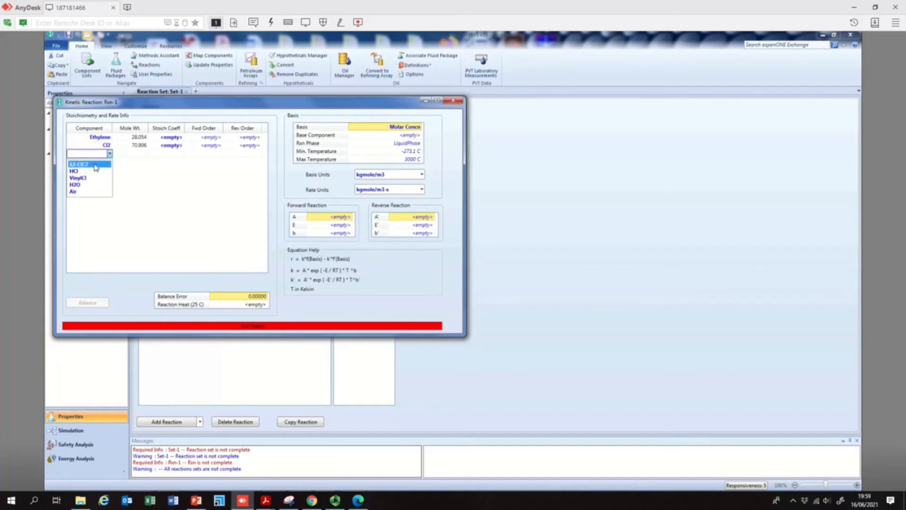
left_click(95, 165)
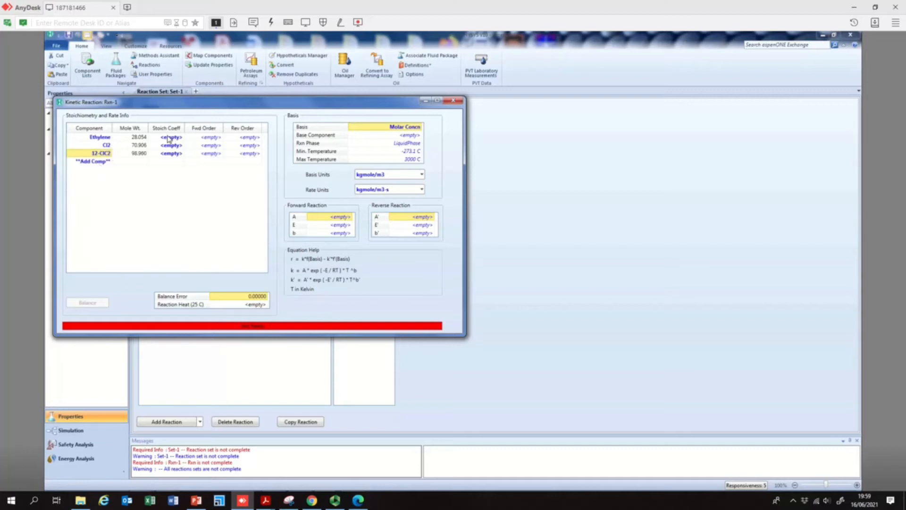
- Set the stoichiometric coefficients to 1 for Ethylene and Cl2 and -1 for 12-C2Cl2
left_click(196, 500)
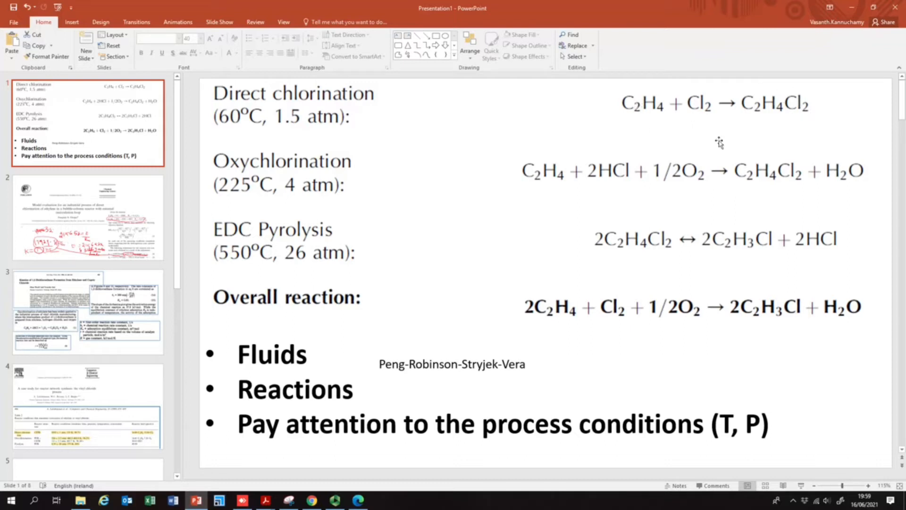
left_click(242, 499)
left_click(179, 138)
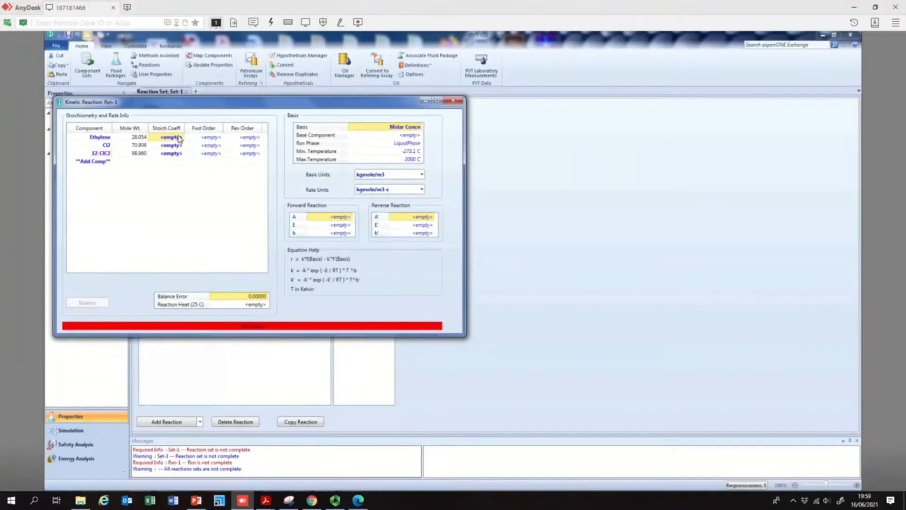
left_click(178, 138)
type("1")
key("Return")
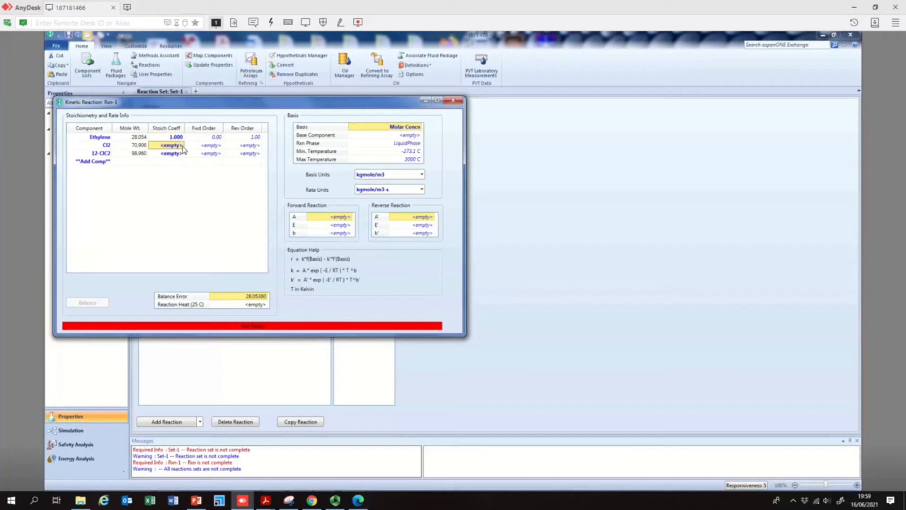
left_click(174, 146)
type("1")
key("Return")
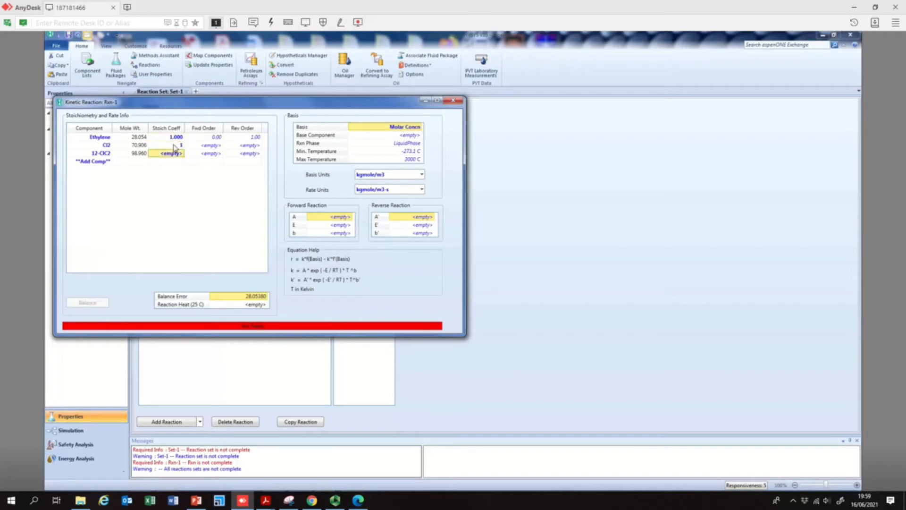
left_click(169, 153)
type("-1")
key("Return")
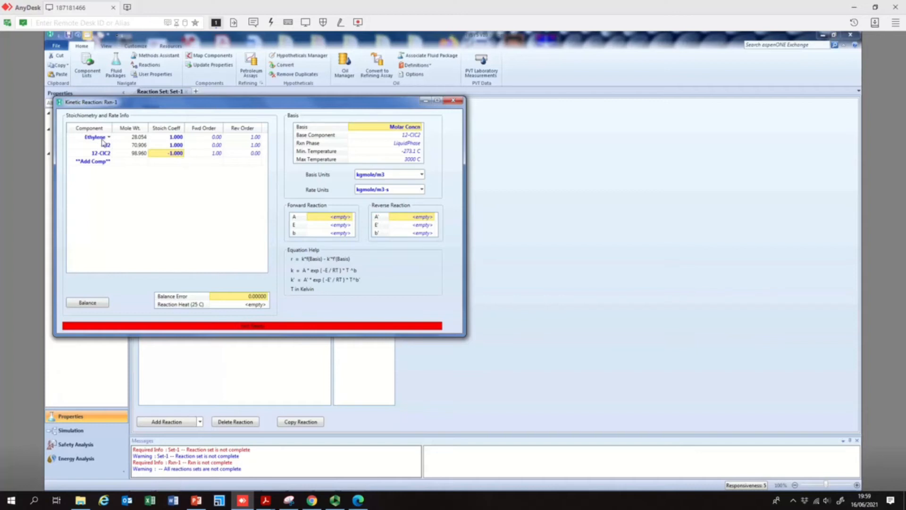
- Set the forward reaction orders to 1 for Ethylene and 0 for 12-C2Cl2
left_click(216, 137)
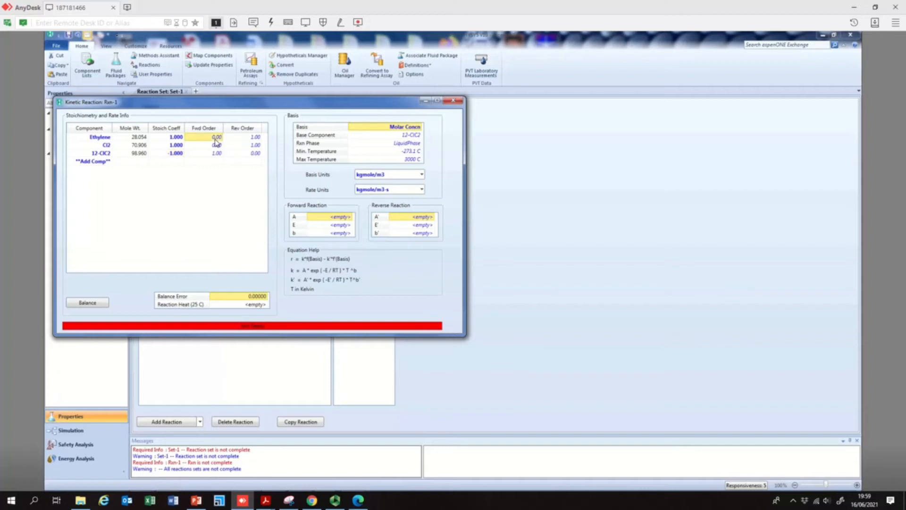
type("1")
key("Return")
left_click(214, 153)
type("0")
key("Return")
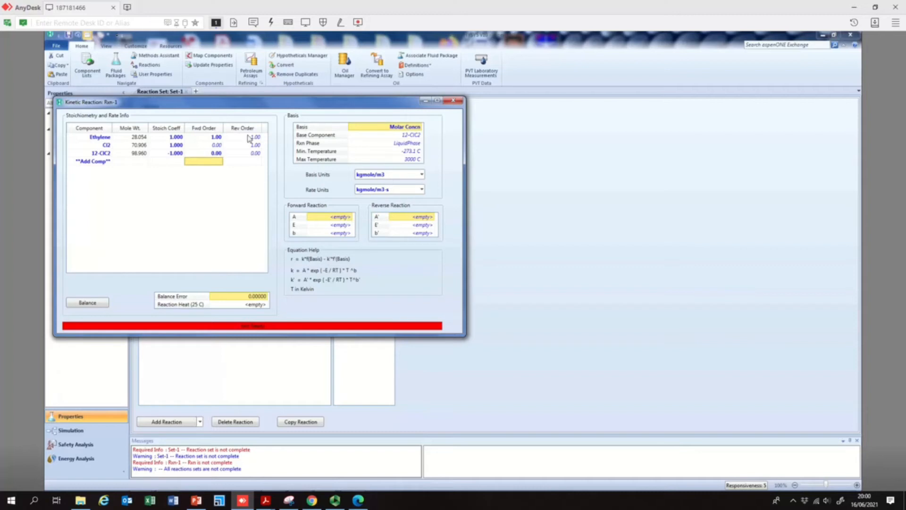
- Check the rate law on slide 2 of the presentation and set the forward order of Cl2 to 1
left_click(214, 148)
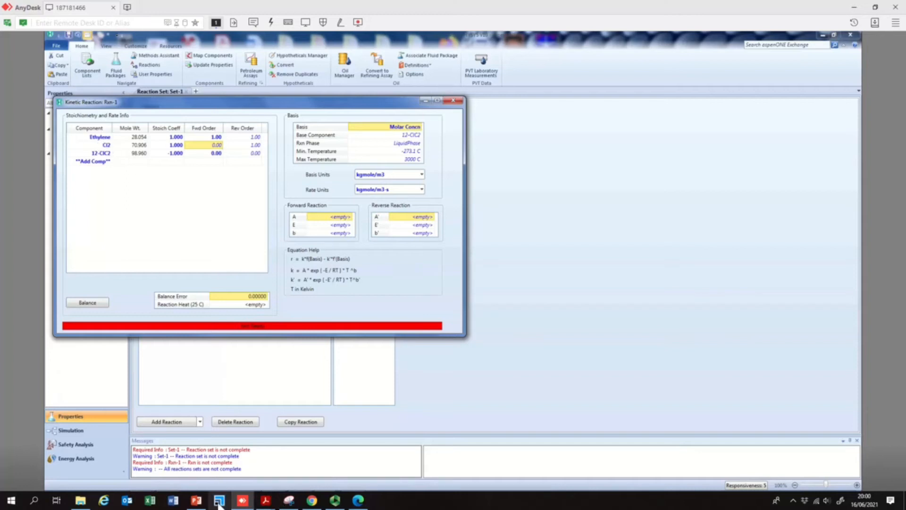
left_click(197, 500)
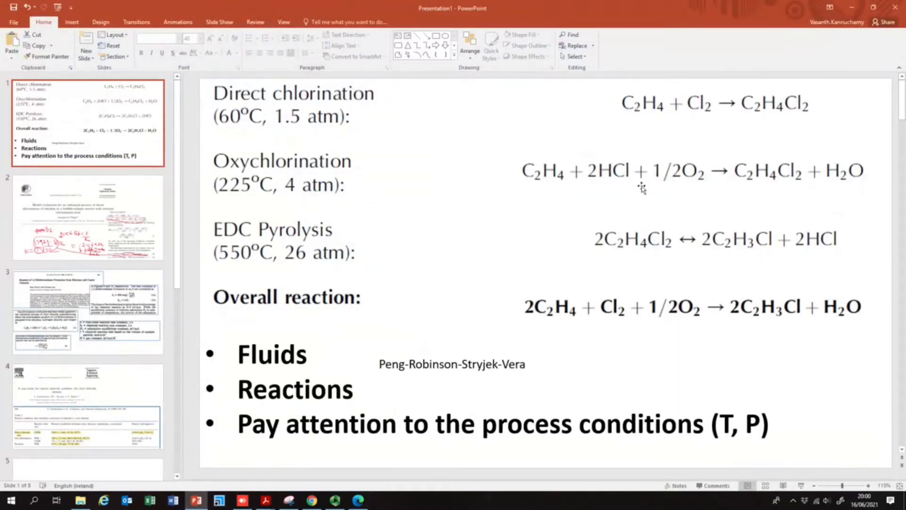
left_click(91, 245)
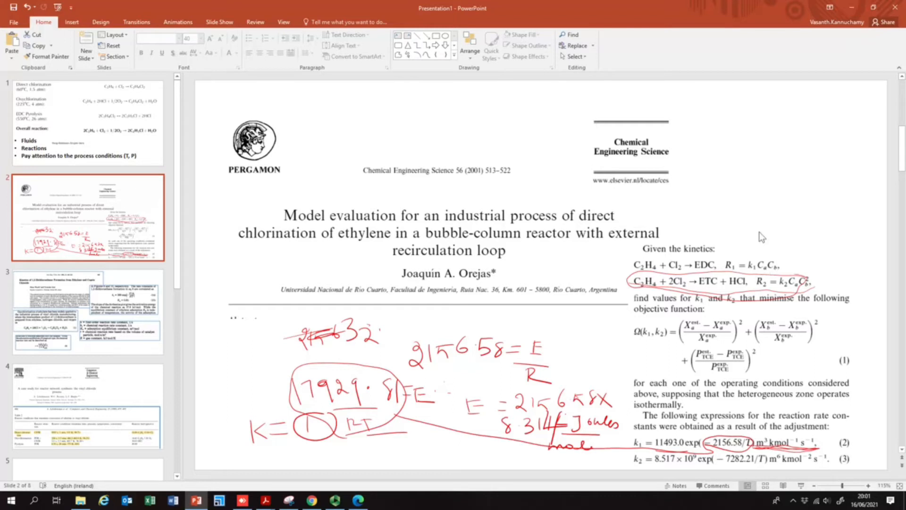
left_click(851, 7)
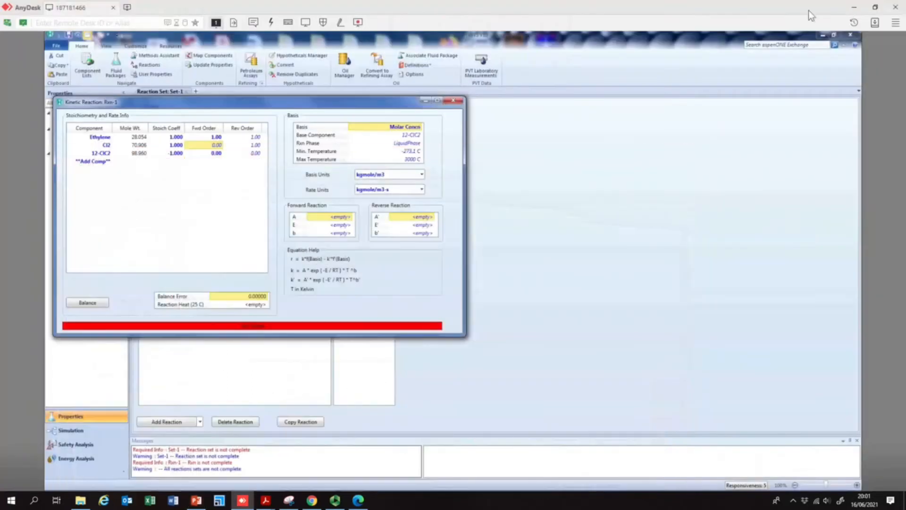
left_click(217, 147)
type("1")
key("Return")
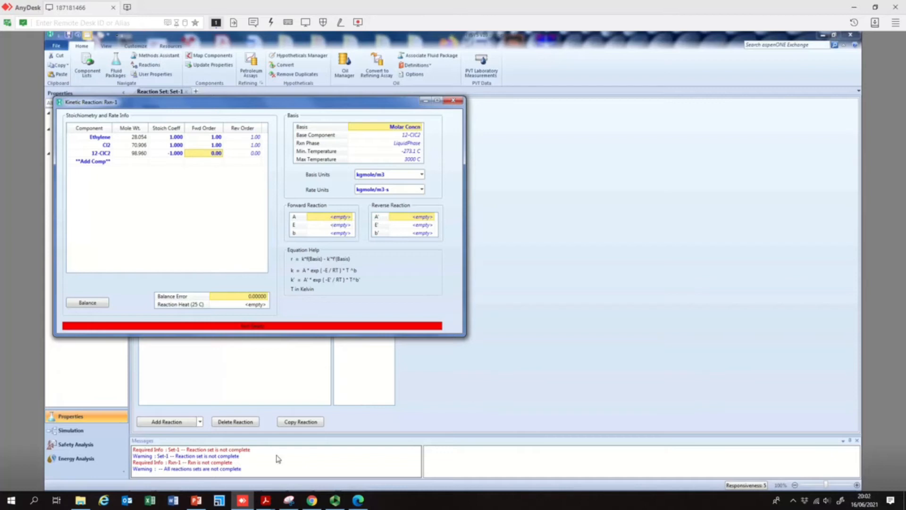
- Set the forward reaction's pre-exponential factor A to 11493, taken from the paper on slide 2
left_click(204, 504)
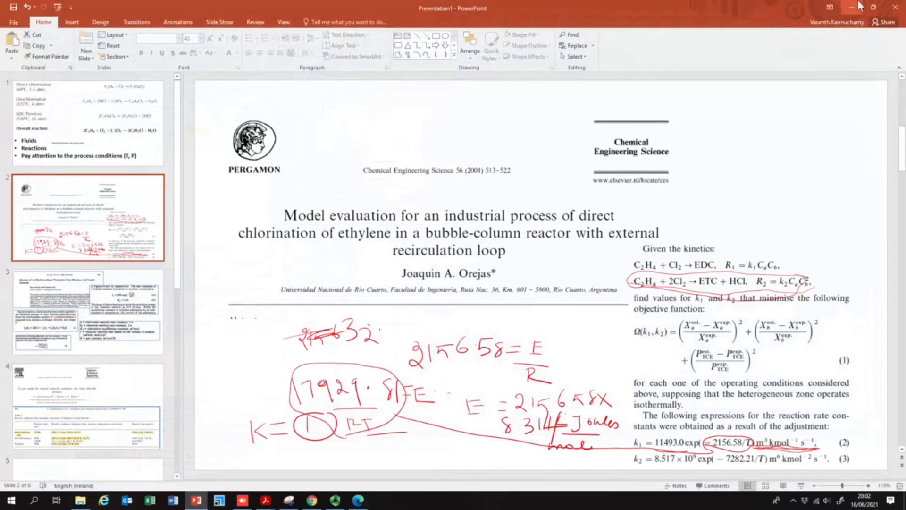
key("alt+Tab")
left_click(336, 217)
type("11493")
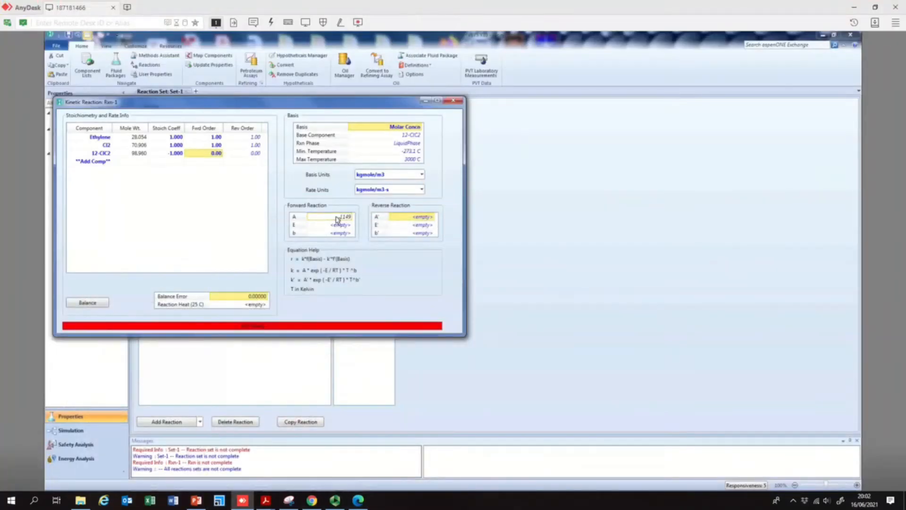
key("Return")
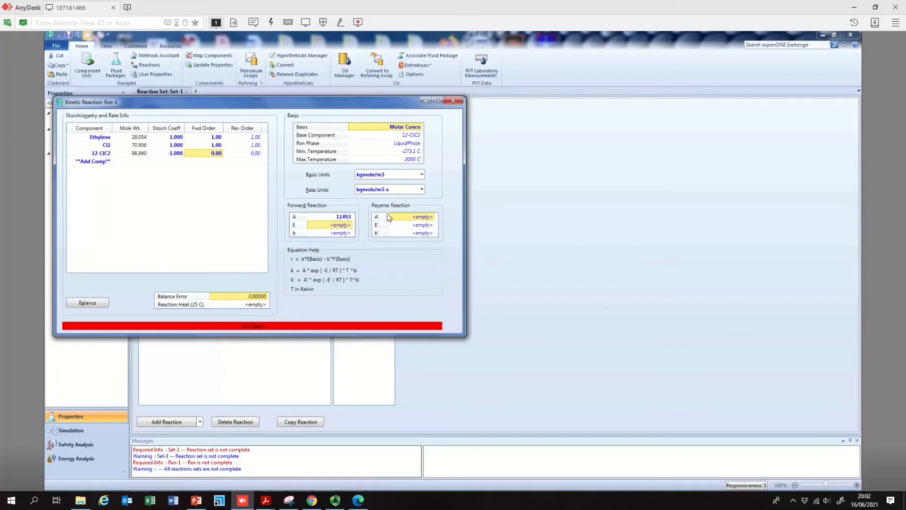
left_click(196, 500)
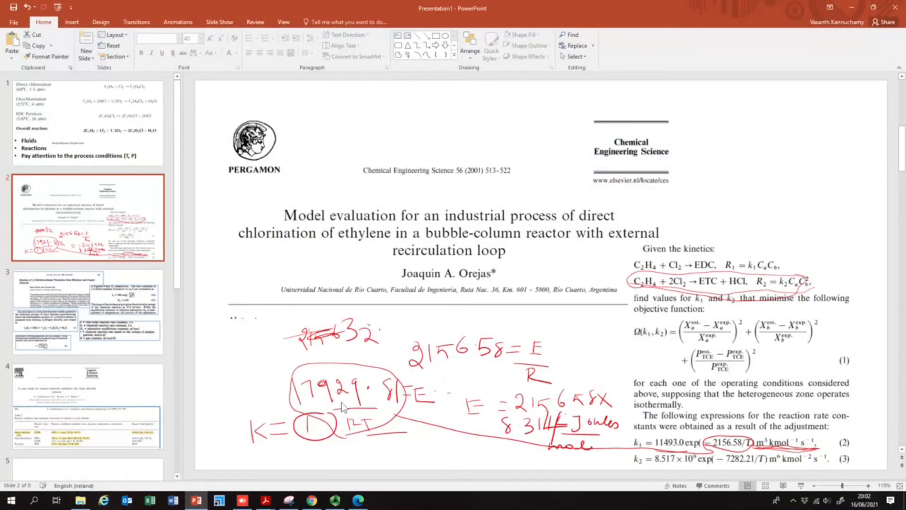
left_click(852, 7)
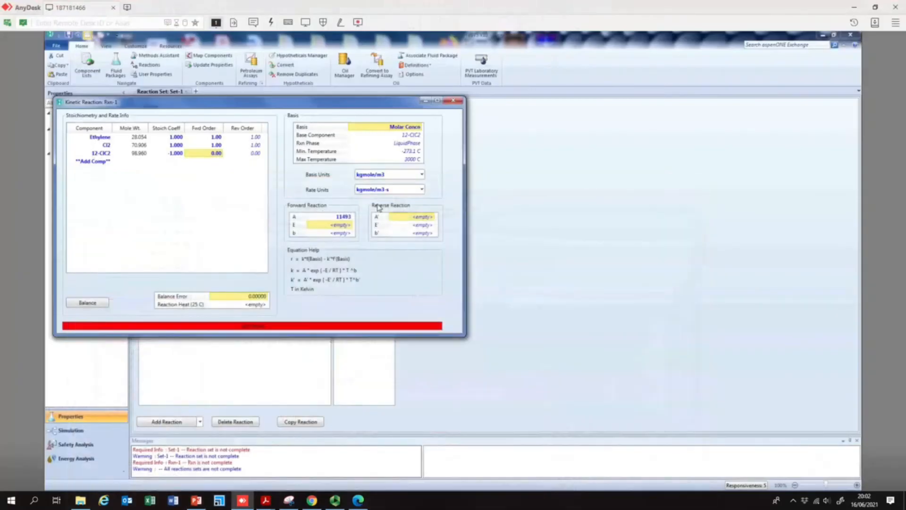
- Set the forward reaction's activation energy E to 17929.4, taken from the paper
left_click(346, 227)
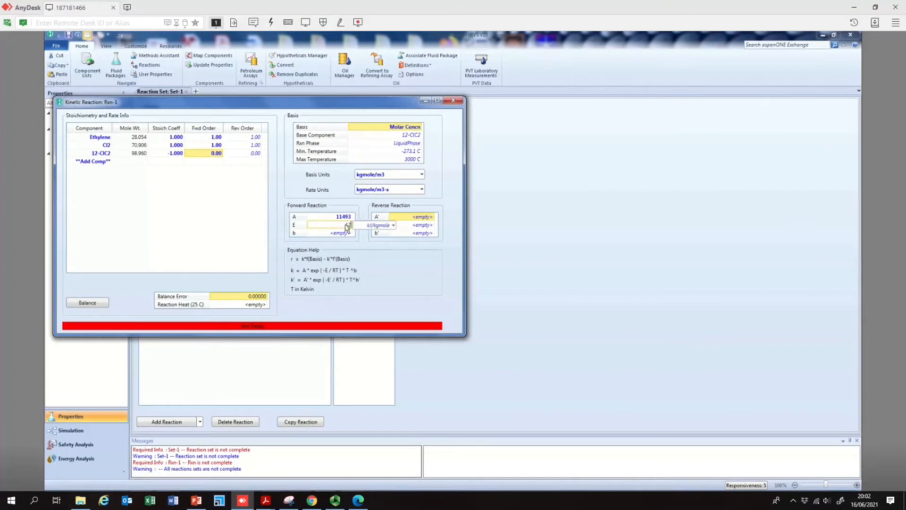
type("17929.4")
key("Return")
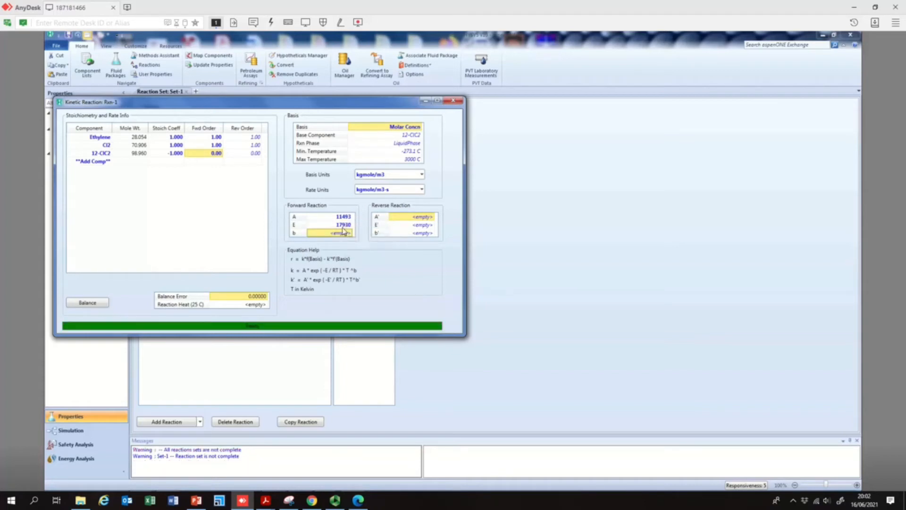
left_click(420, 136)
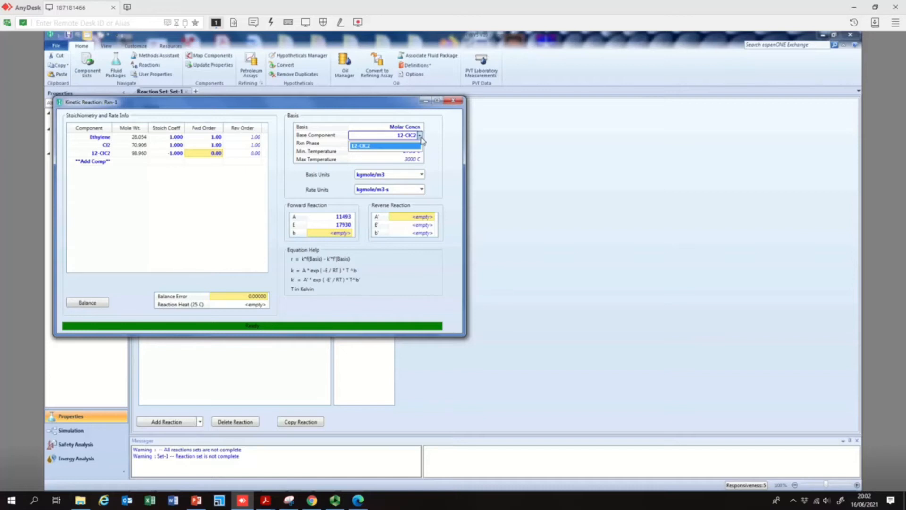
left_click(419, 145)
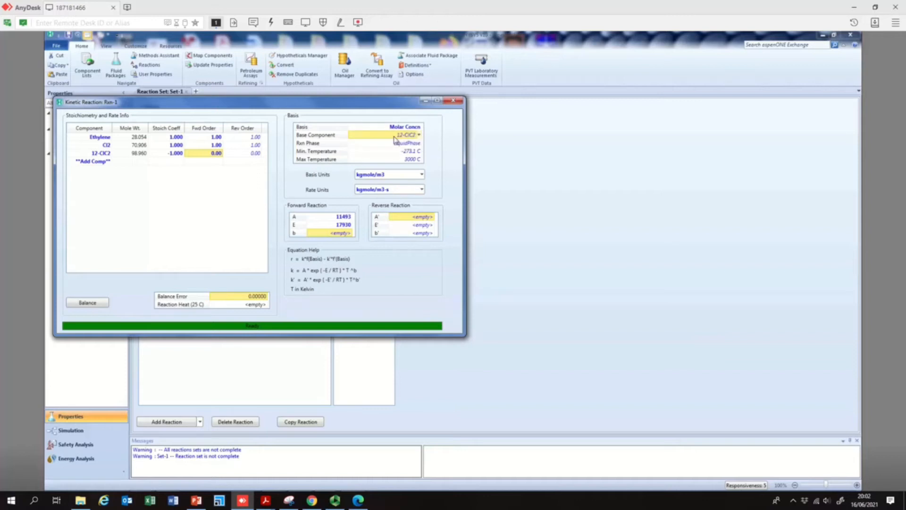
left_click(420, 135)
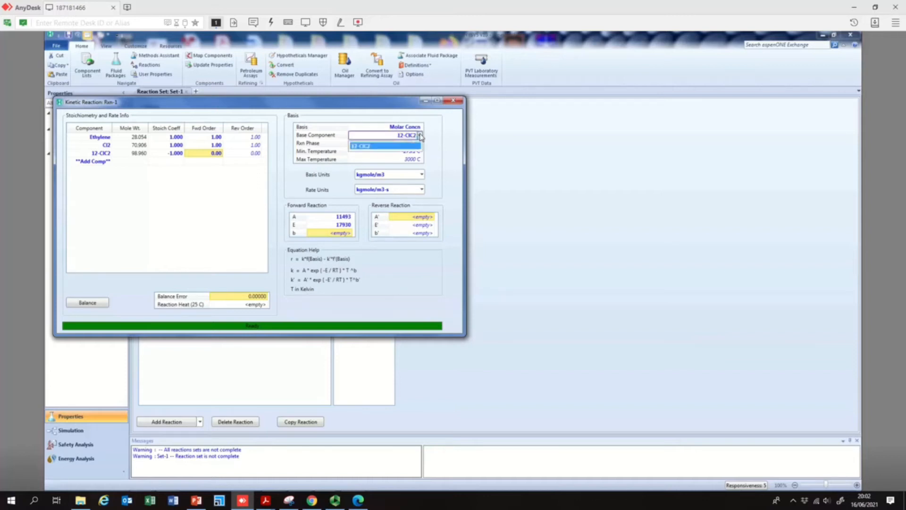
left_click(403, 148)
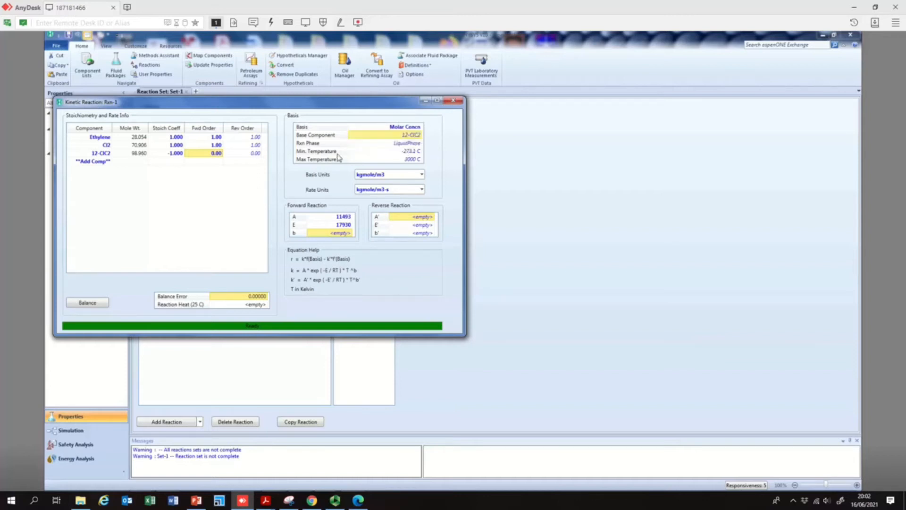
left_click(216, 146)
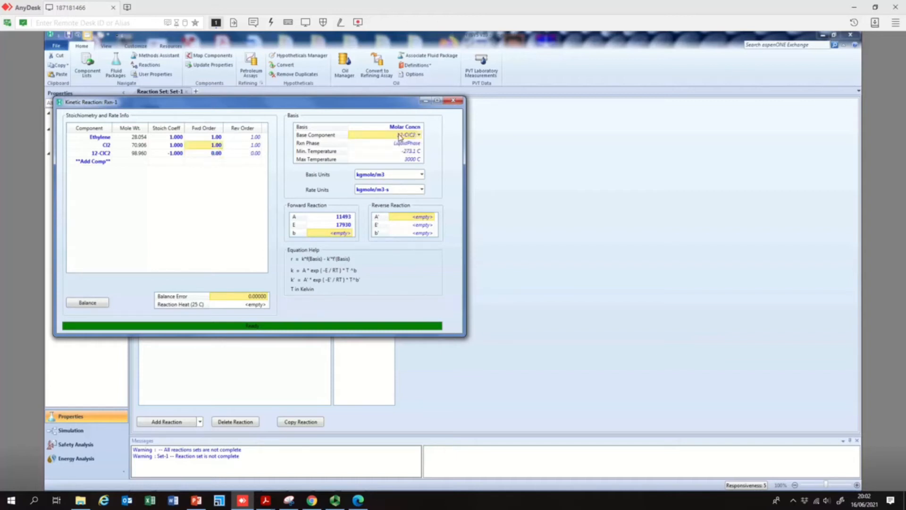
left_click(419, 136)
left_click(419, 135)
- Set the stoichiometric coefficients to -1 for Ethylene and Cl2 and 1 for 12-ClC2, dismissing the base-component message
left_click(171, 138)
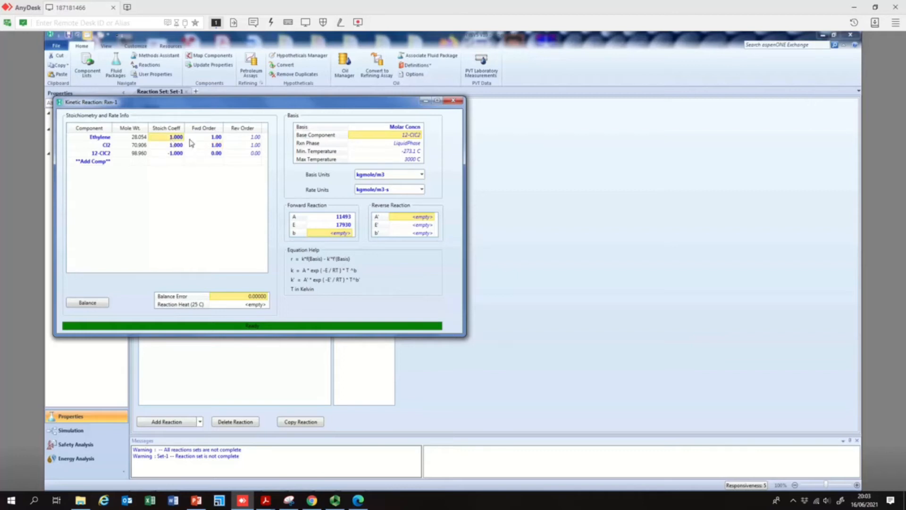
type("-1")
key("Return")
type("-1")
key("Return")
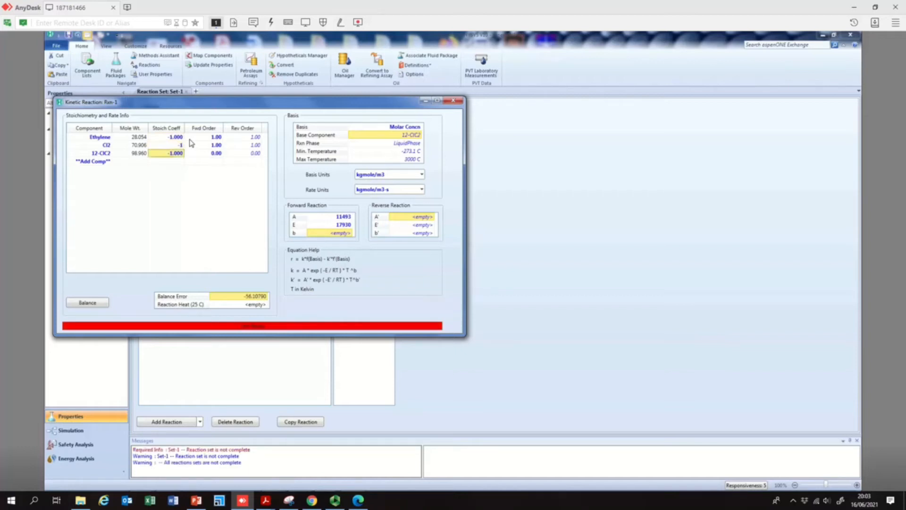
type("1")
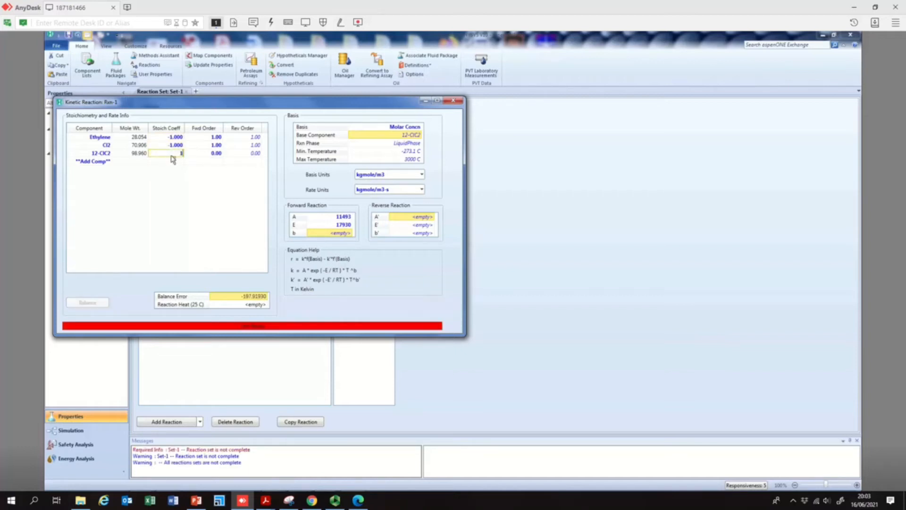
key("Return")
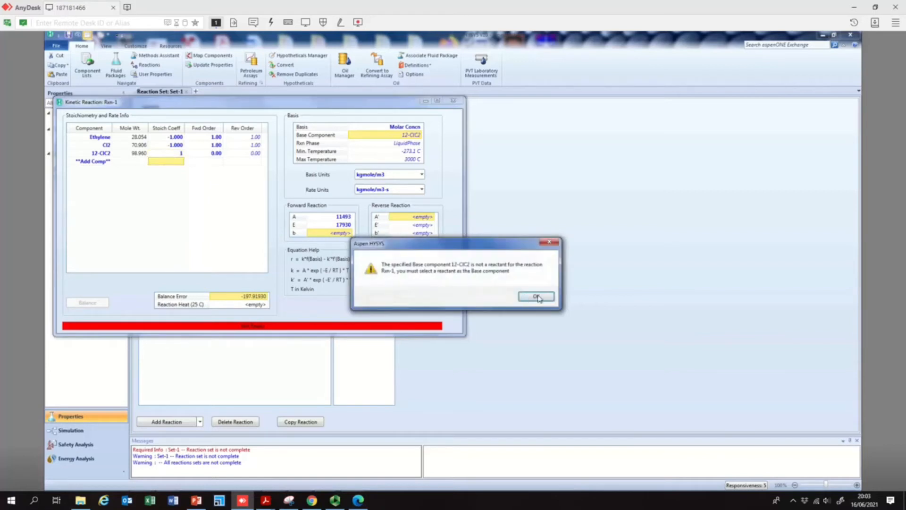
left_click(525, 298)
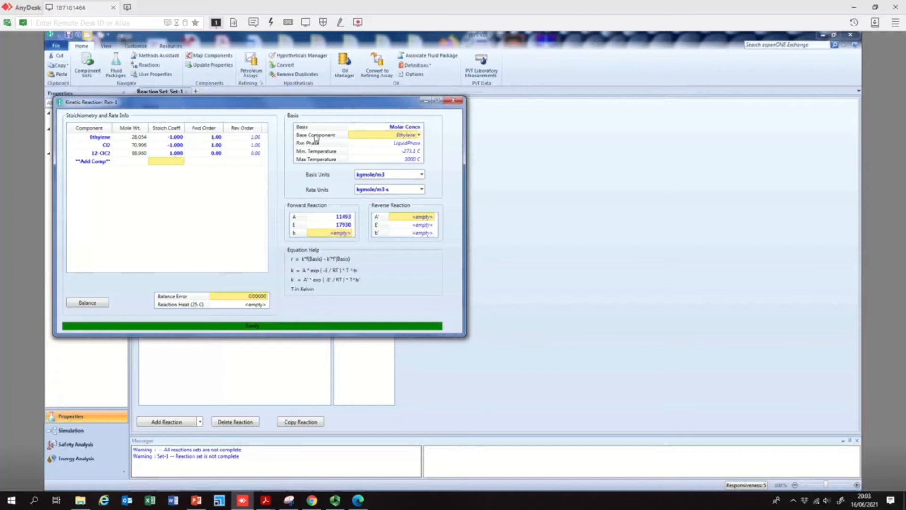
- Set the reaction's base component to Ethylene and its reaction phase to Overall
left_click(419, 136)
left_click(420, 136)
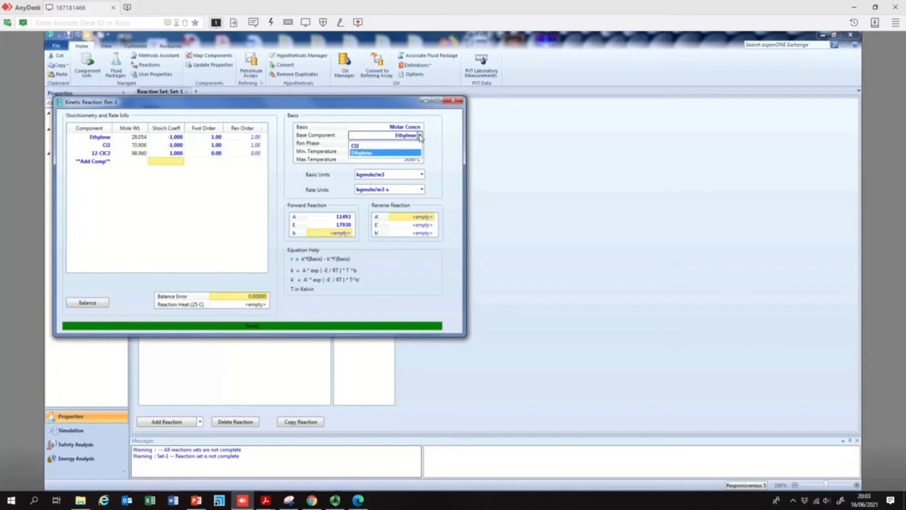
left_click(420, 136)
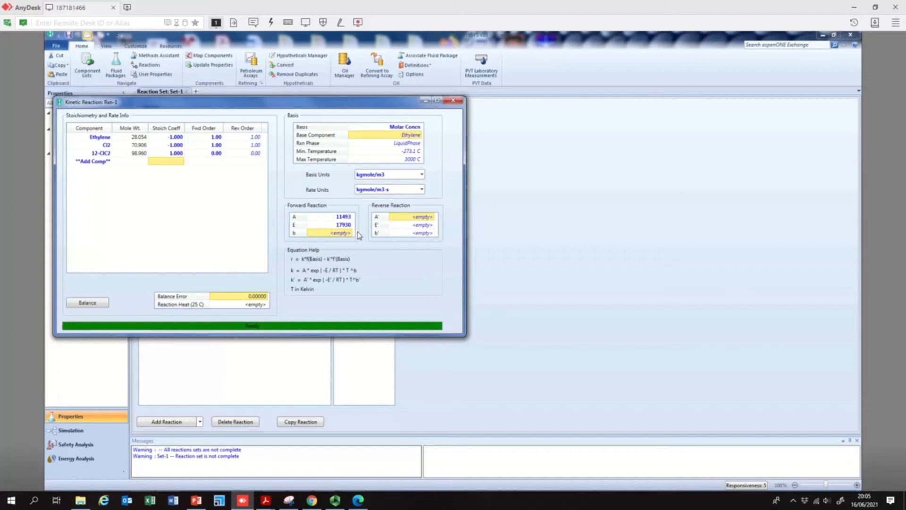
mouse_move(344, 228)
left_click(419, 143)
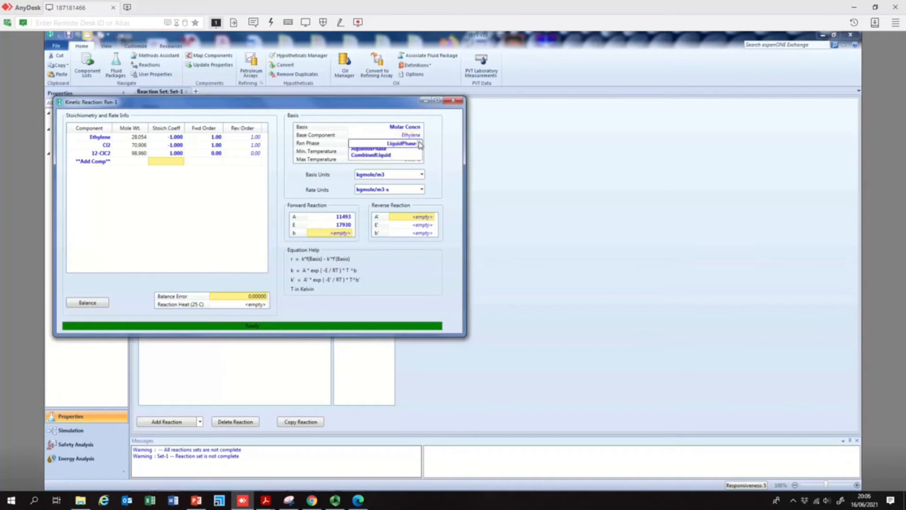
left_click(403, 155)
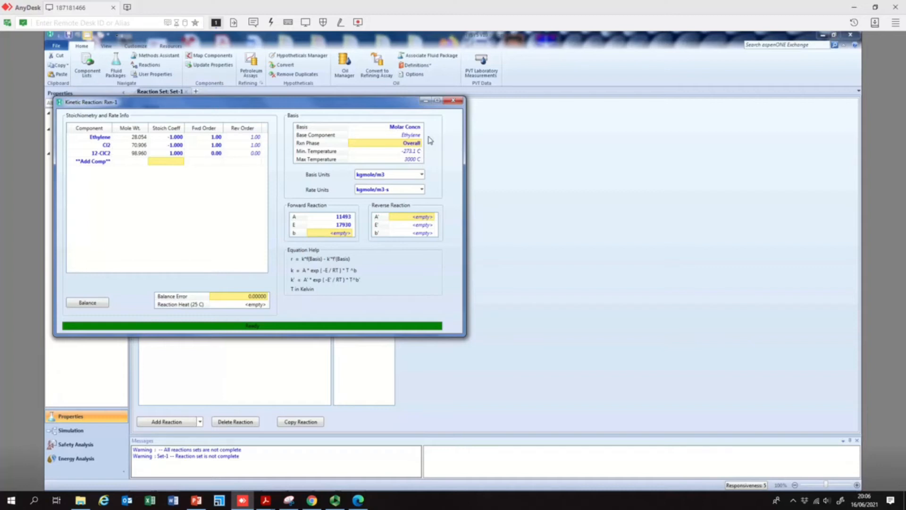
- Close the Rxn-1 kinetic reaction window and start adding another reaction to Set-1
left_click(456, 102)
left_click(456, 102)
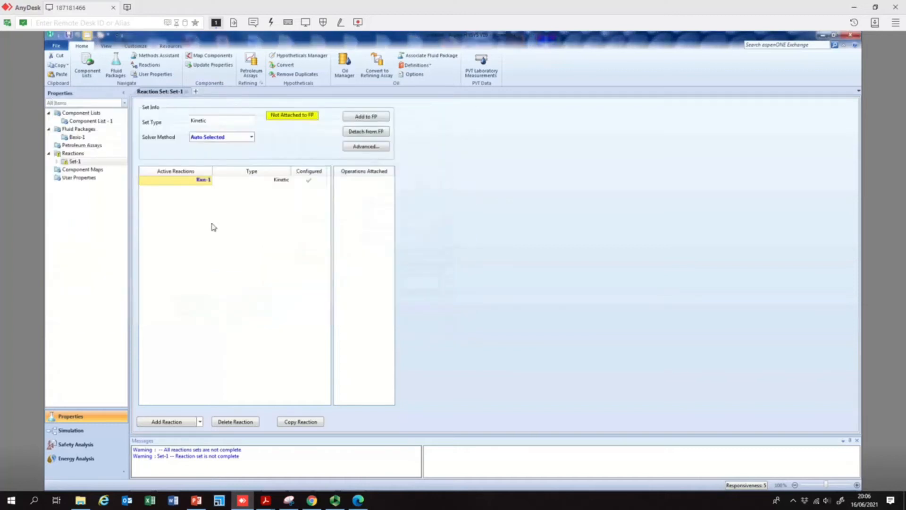
left_click(179, 422)
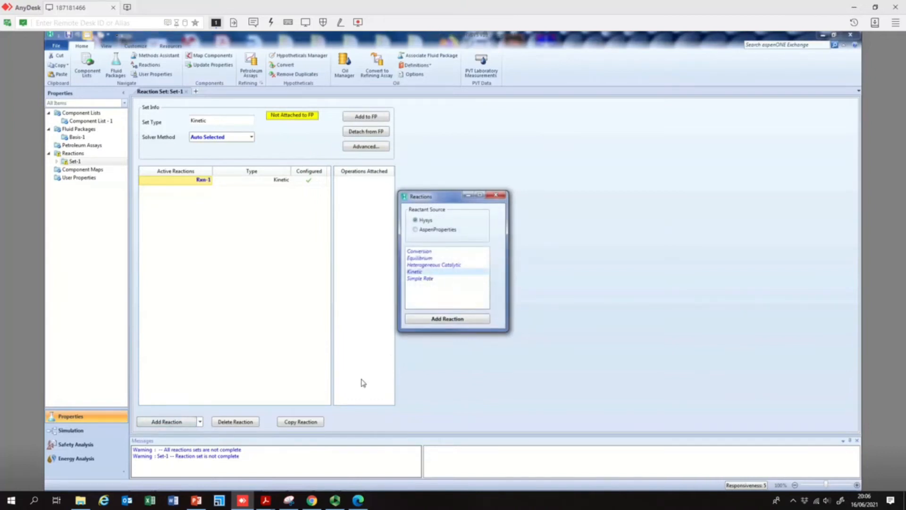
- Switch to PowerPoint and review the process reactions listed on slide 1 of the presentation
left_click(196, 501)
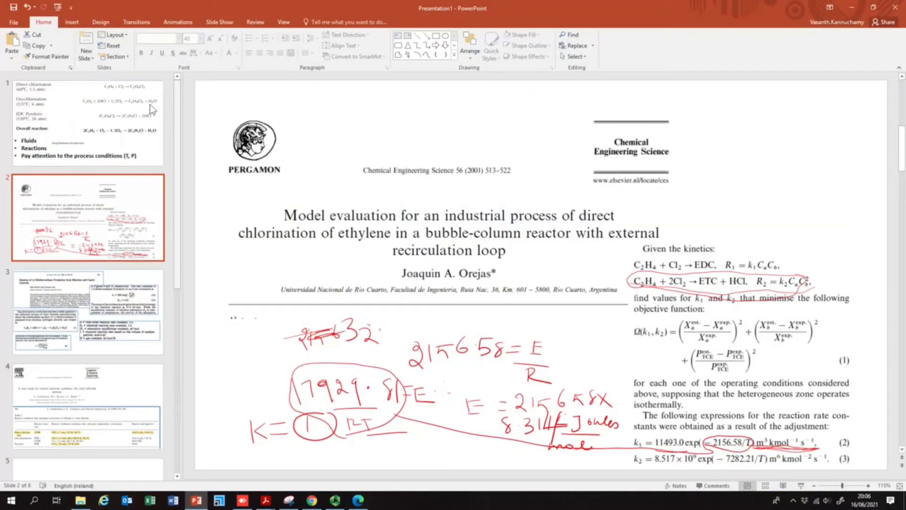
left_click(132, 101)
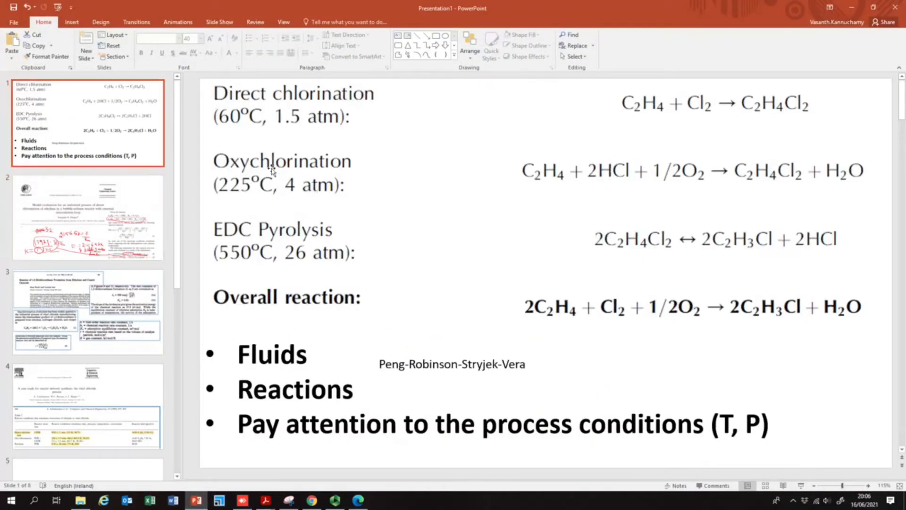
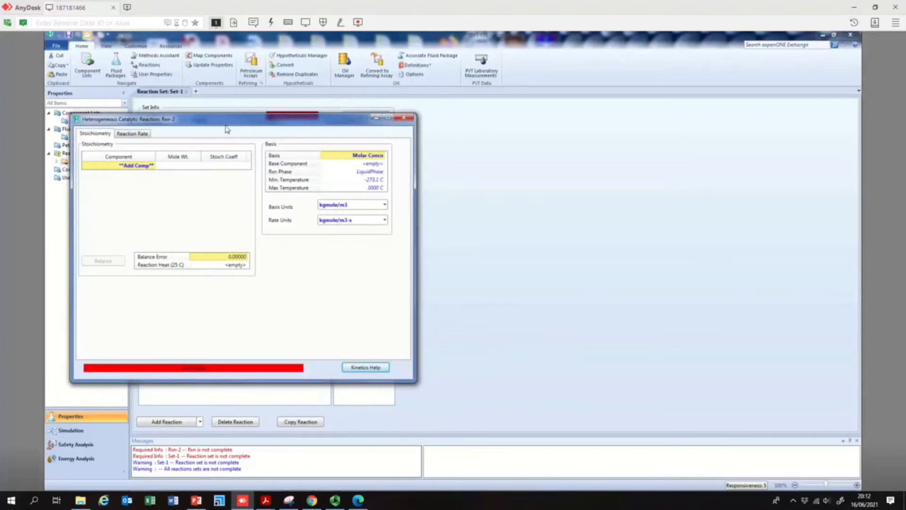
- Consult the reaction slide, then add Ethylene and HCl as components of the Rxn-2 heterogeneous catalytic reaction
left_click(197, 501)
left_click(105, 132)
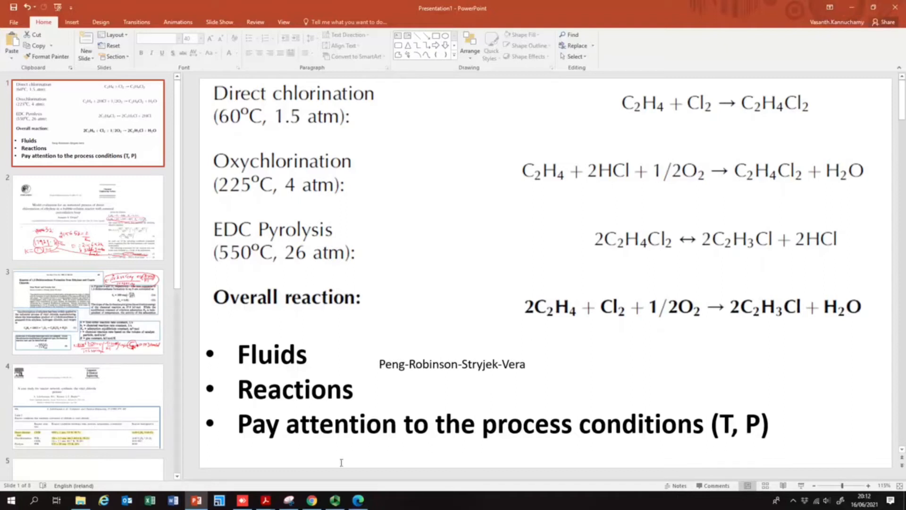
left_click(242, 500)
left_click(150, 166)
left_click(153, 167)
left_click(141, 177)
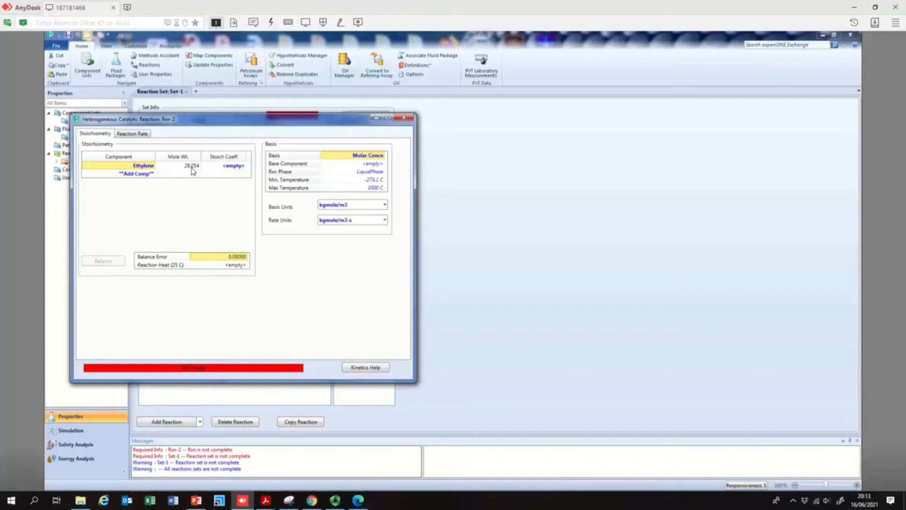
left_click(152, 174)
left_click(153, 174)
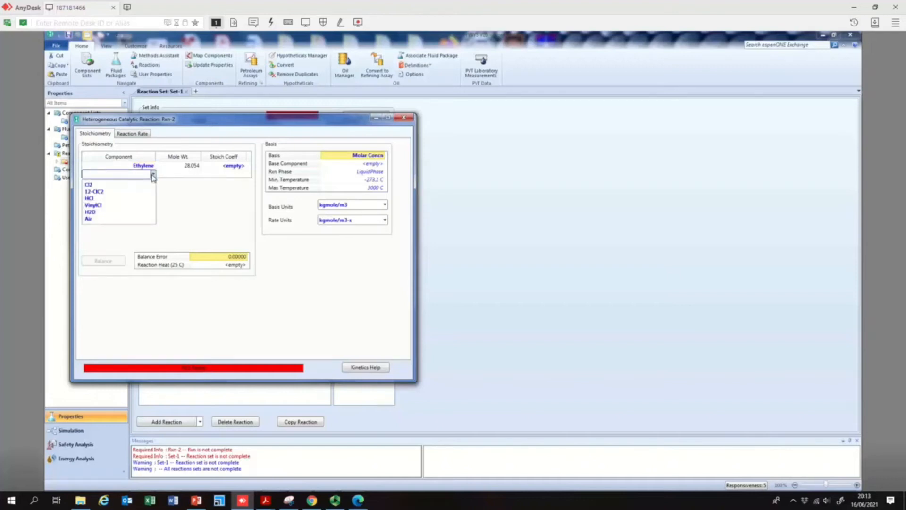
left_click(135, 198)
left_click(152, 182)
left_click(154, 183)
left_click(153, 183)
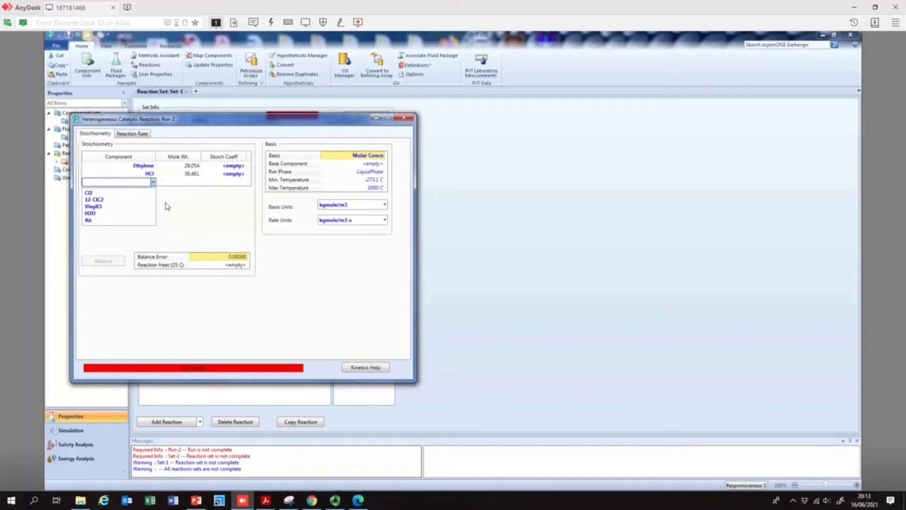
left_click(237, 224)
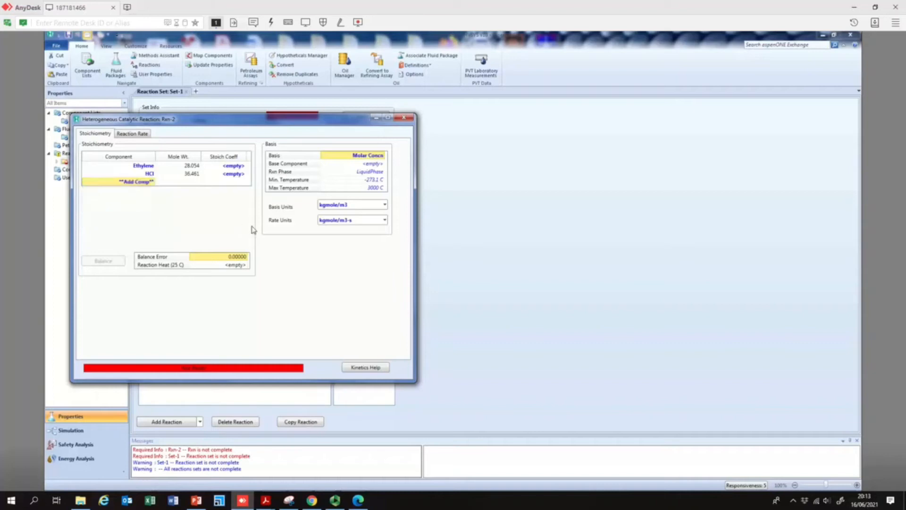
- Close the Rxn-2 window, open Component List - 1 and remove Air from the selected components
left_click(407, 118)
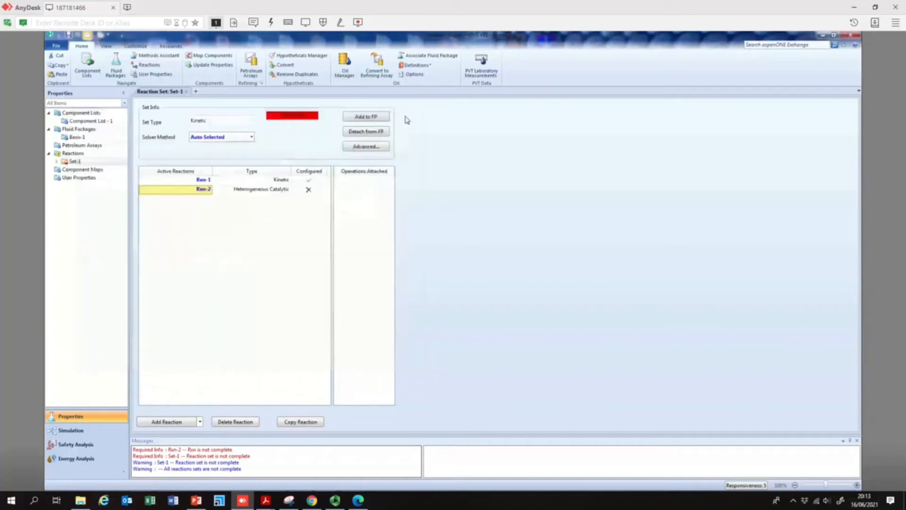
double_click(98, 121)
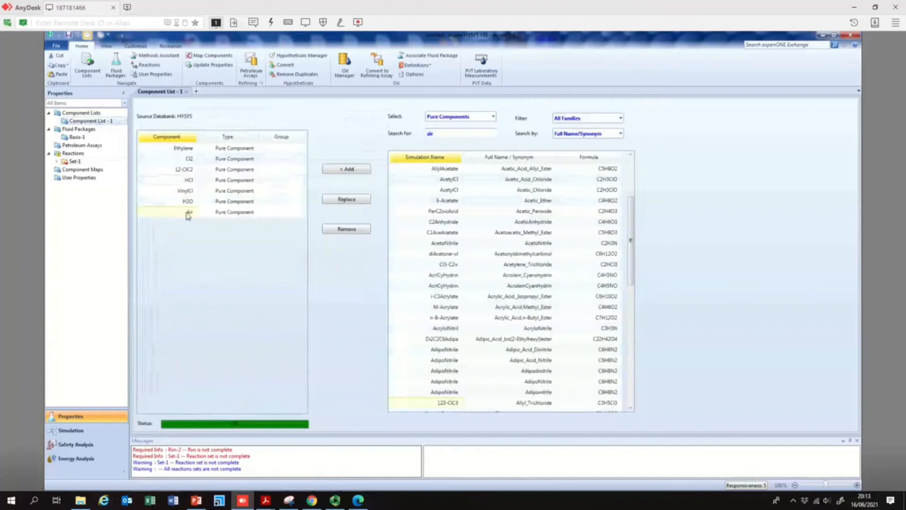
left_click(336, 231)
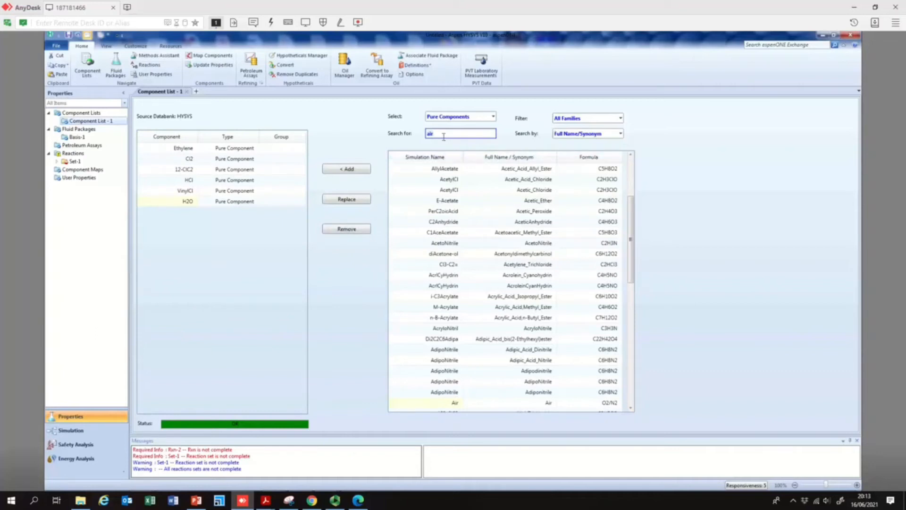
- Search the databank and add Oxygen and Nitrogen to Component List - 1
type("o")
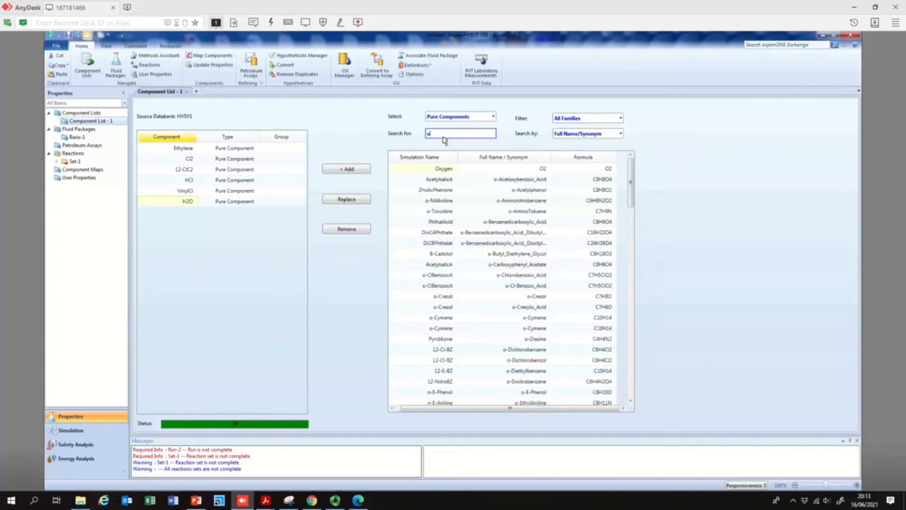
type("xygen")
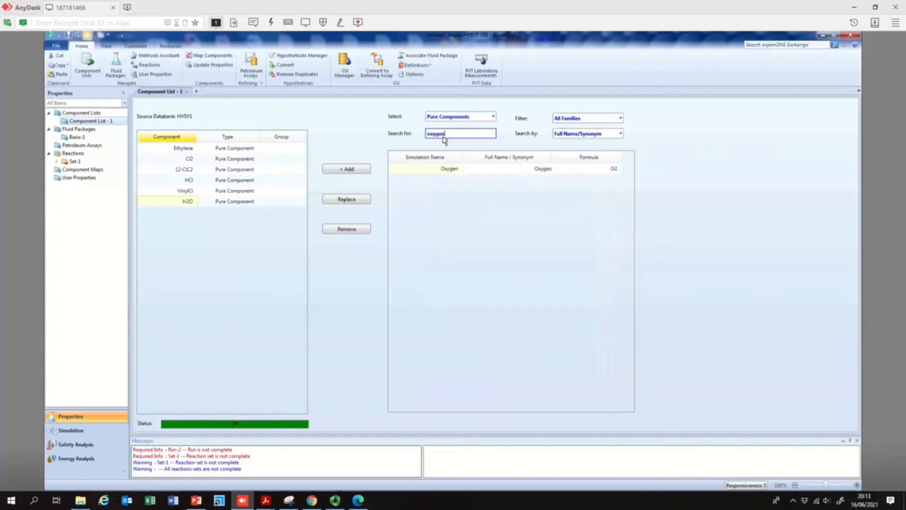
double_click(446, 169)
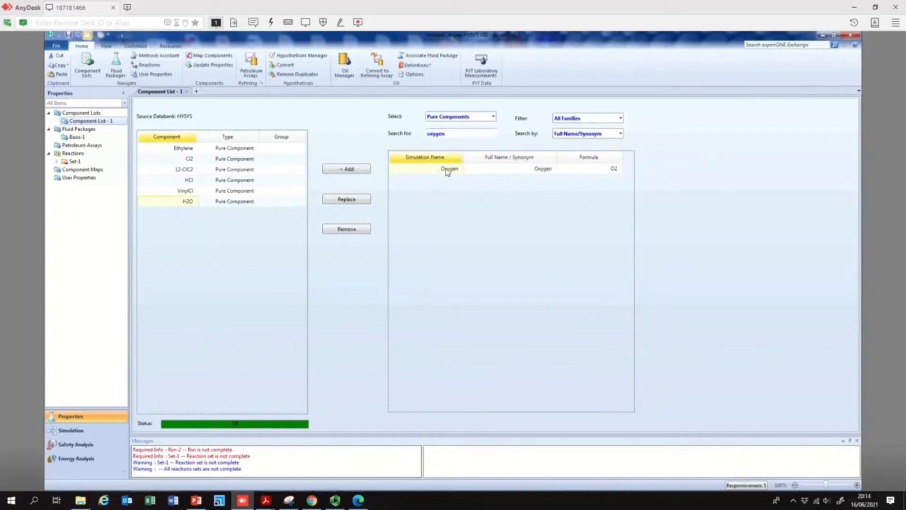
left_click(443, 134)
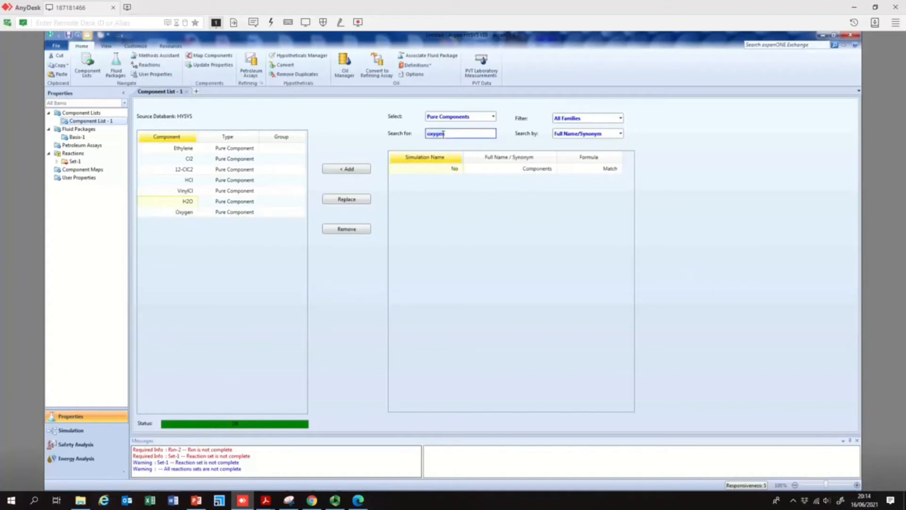
key("BackSpace")
key("BackSpace")
key("BackSpace")
key("BackSpace")
key("BackSpace")
key("BackSpace")
type("Nitrogen")
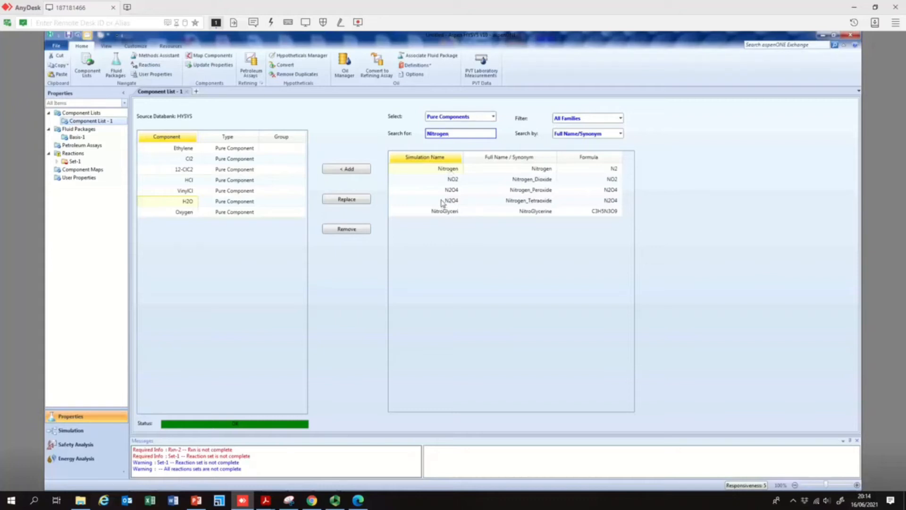
left_click(454, 173)
double_click(453, 173)
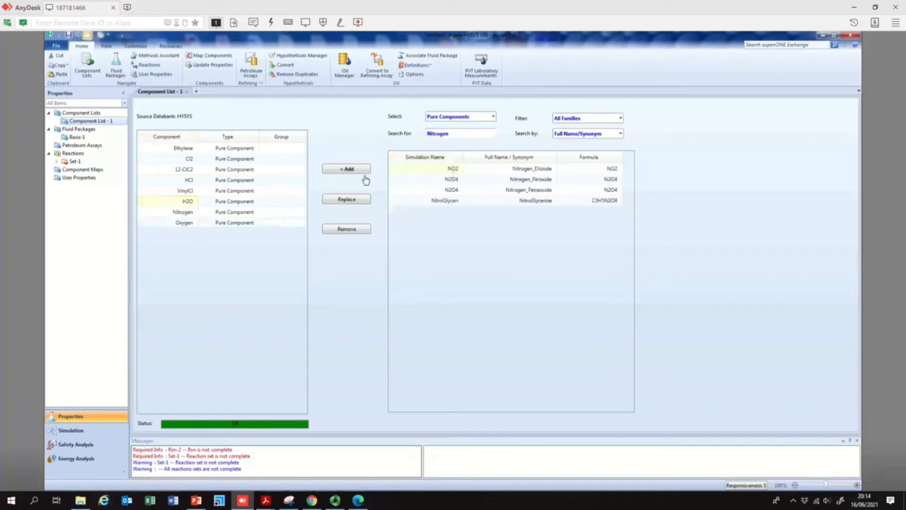
- Review the Basis-1 fluid package, reopen Rxn-2 in Set-1 and add Oxygen to its stoichiometry
left_click(81, 129)
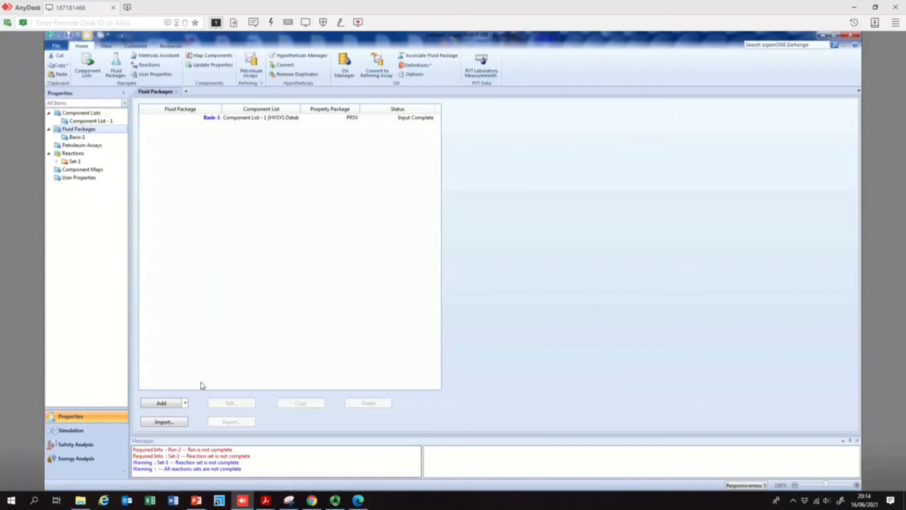
left_click(215, 118)
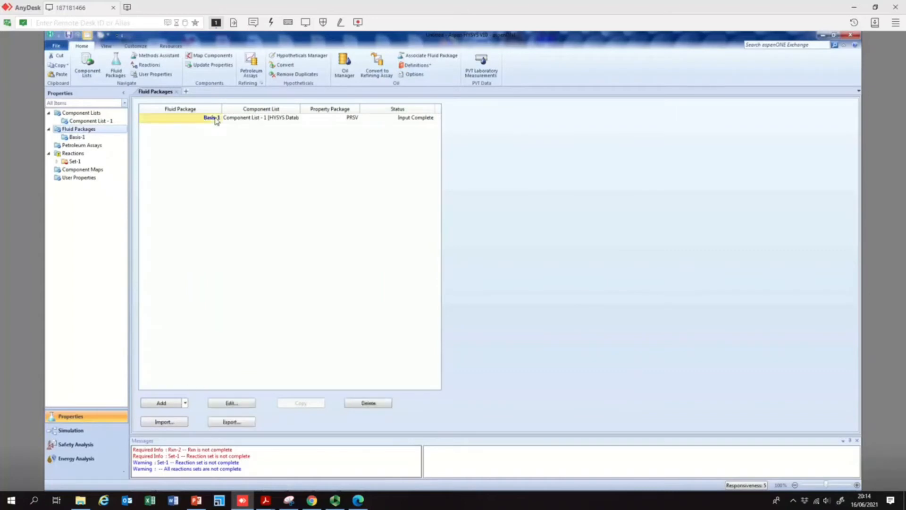
left_click(75, 161)
double_click(201, 189)
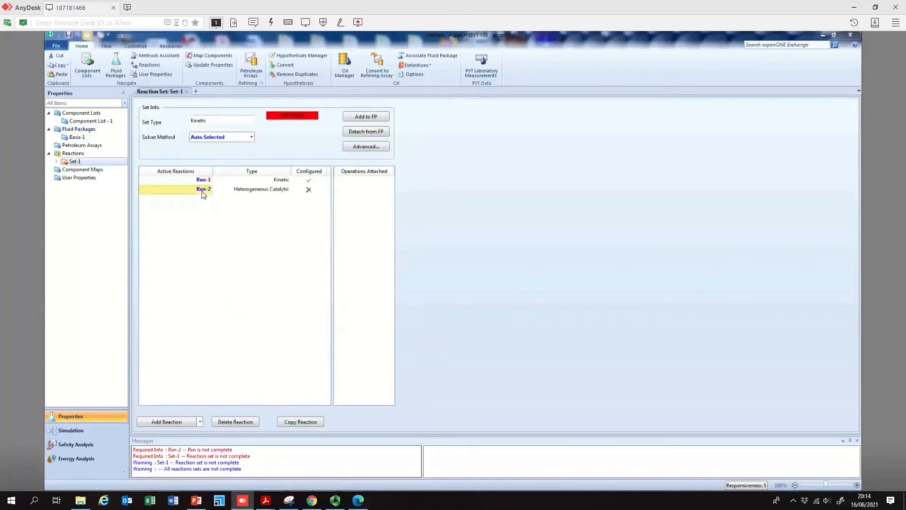
left_click(170, 199)
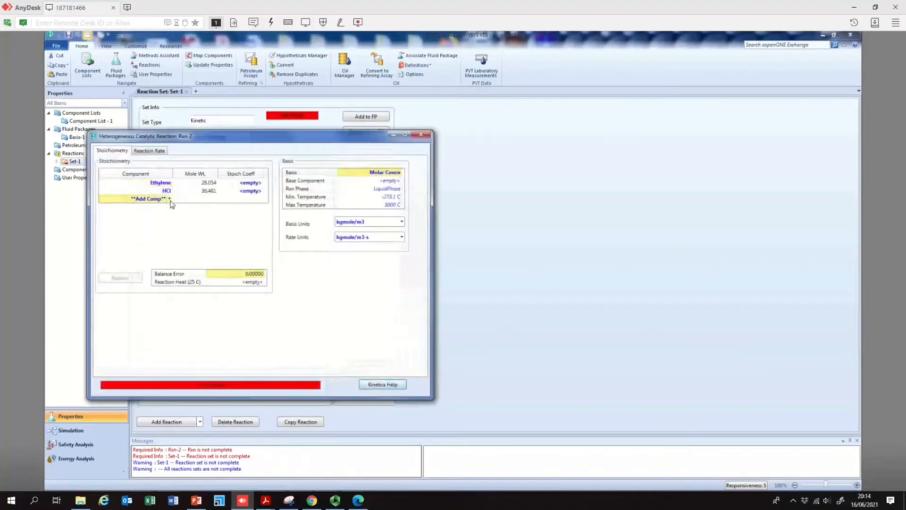
left_click(169, 198)
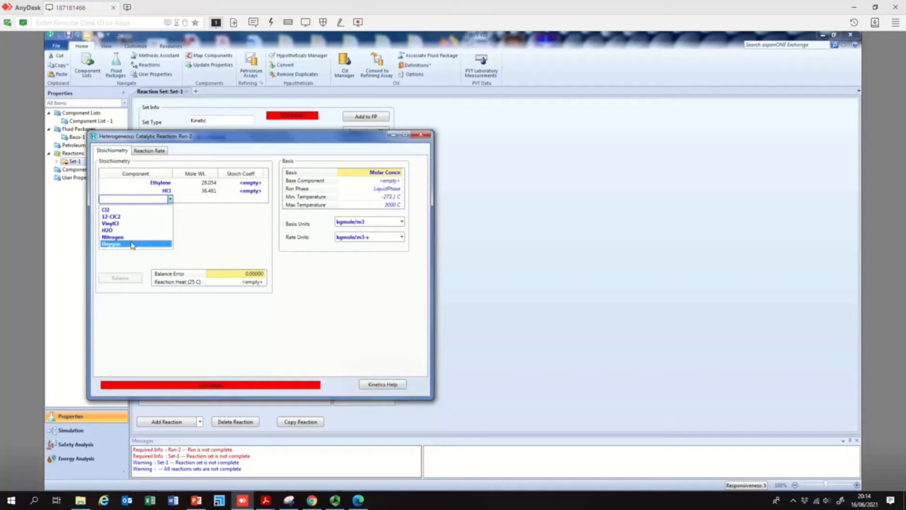
left_click(131, 244)
- Check the oxychlorination equation on the slide and add 12-ClC2 and H2O to the Rxn-2 components
left_click(170, 207)
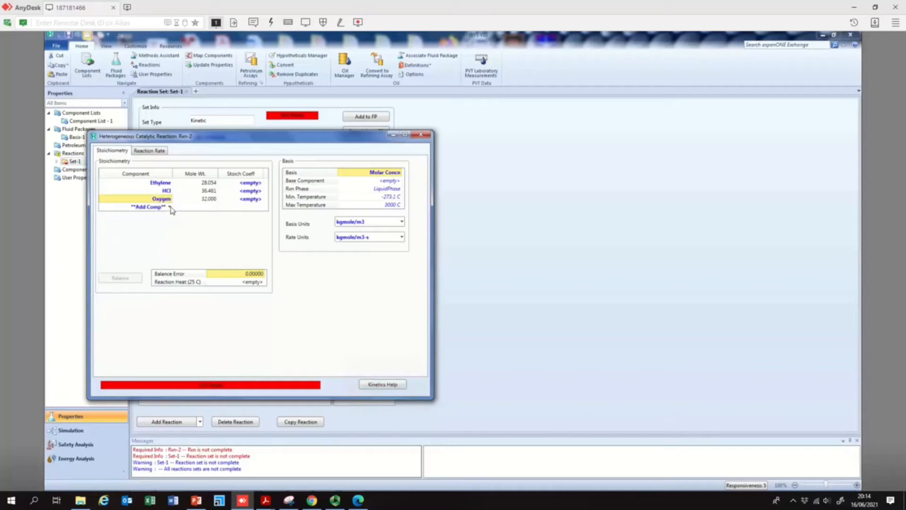
left_click(169, 206)
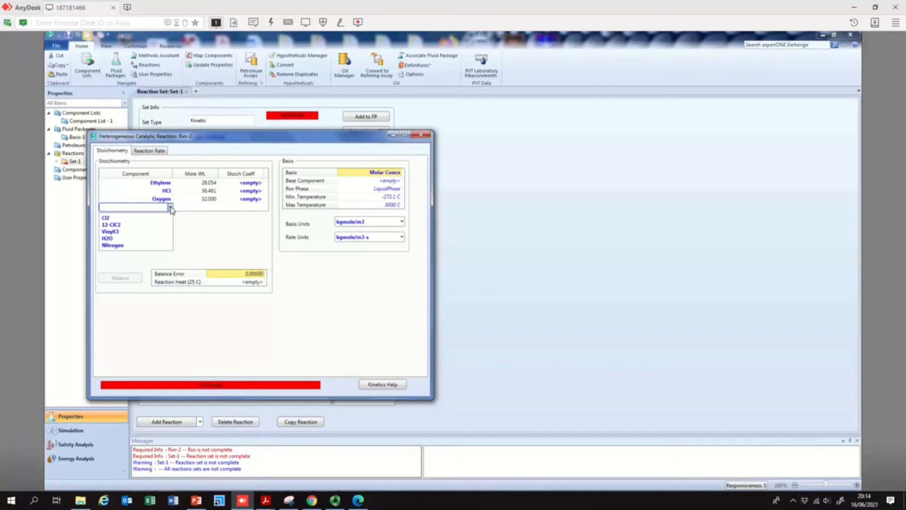
left_click(196, 500)
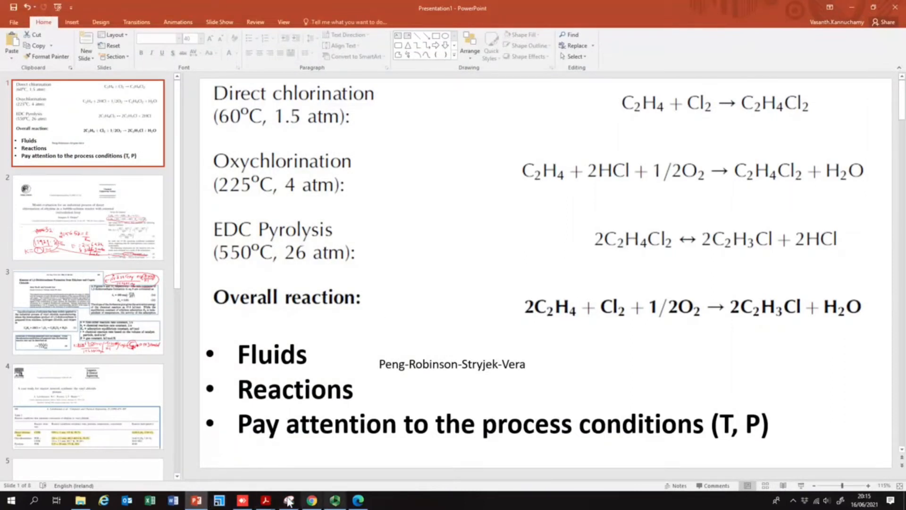
left_click(242, 500)
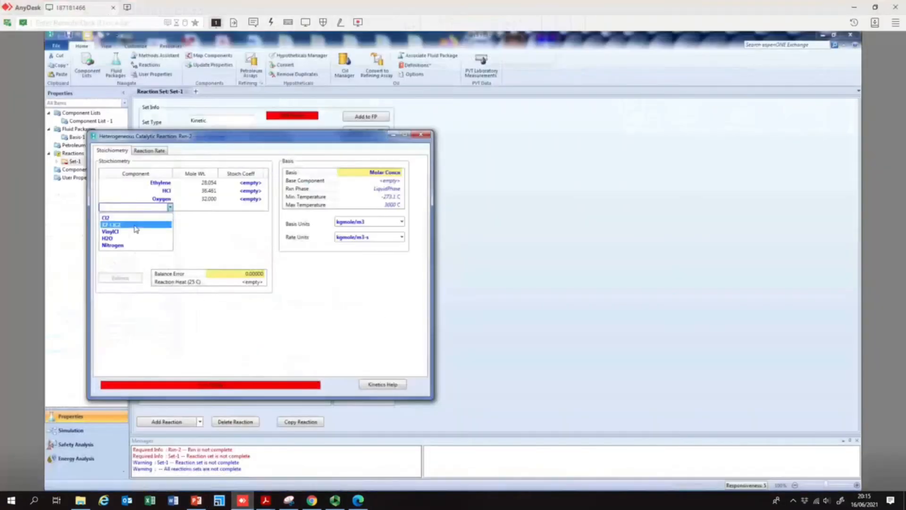
left_click(113, 225)
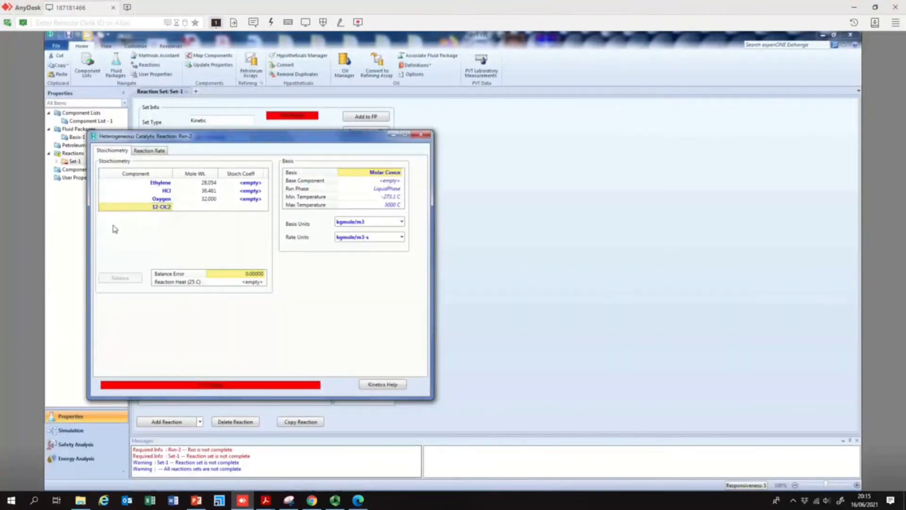
left_click(168, 216)
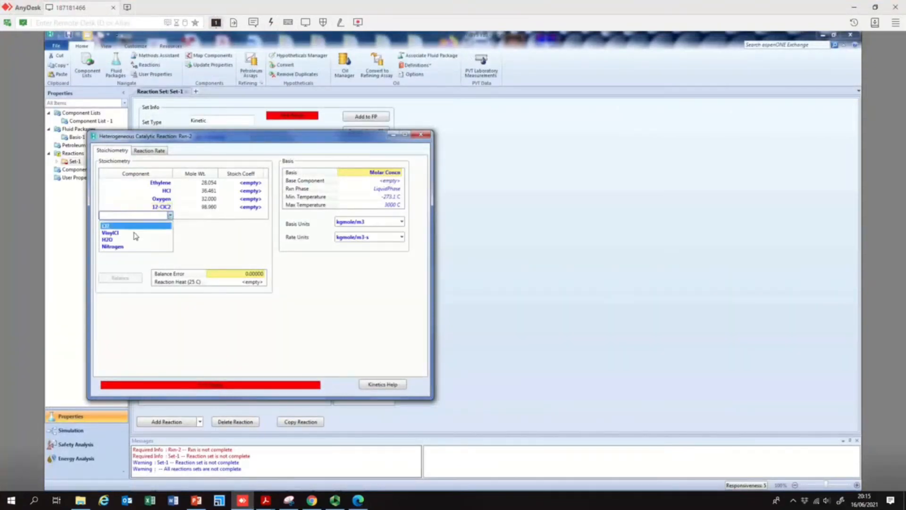
left_click(134, 237)
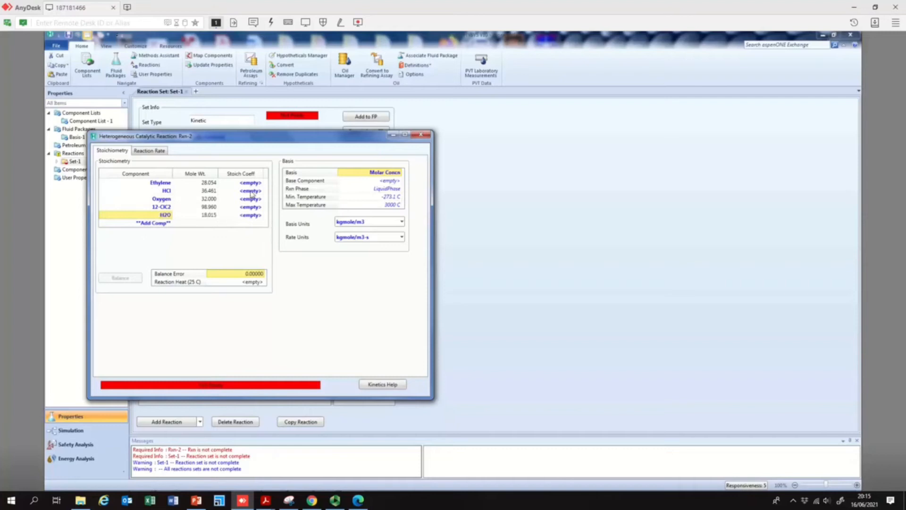
- Set Rxn-2 stoichiometric coefficients to -1 Ethylene, -2 HCl, -0.5 Oxygen, 1 12-ClC2 and 1 H2O
left_click(262, 184)
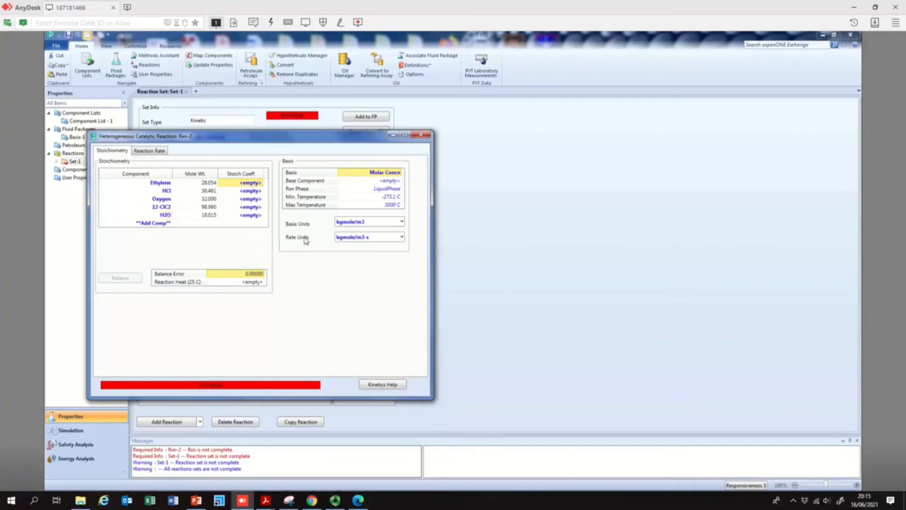
type("-1")
key("Return")
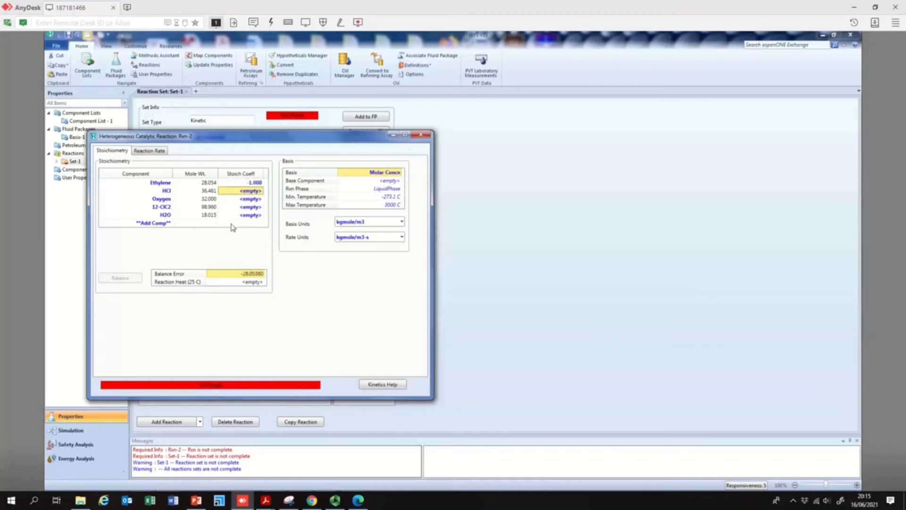
type("-2")
key("Return")
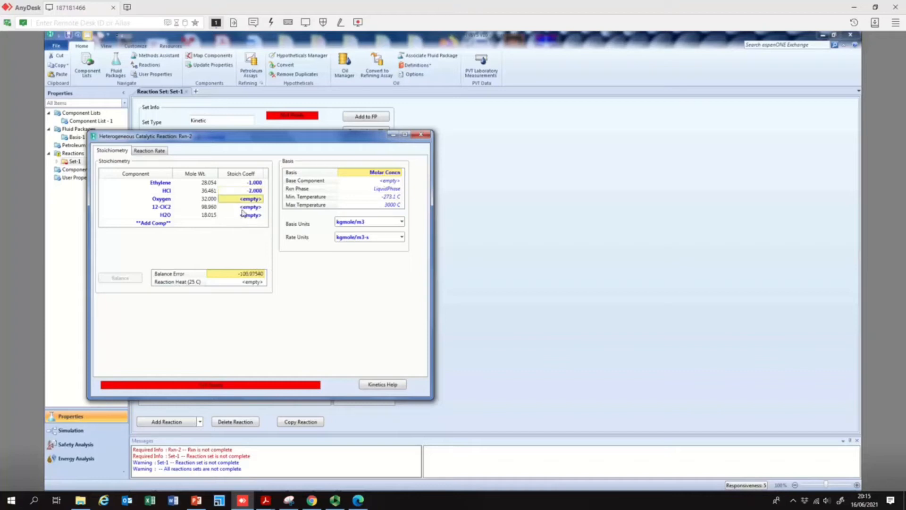
type("-0.5")
key("Return")
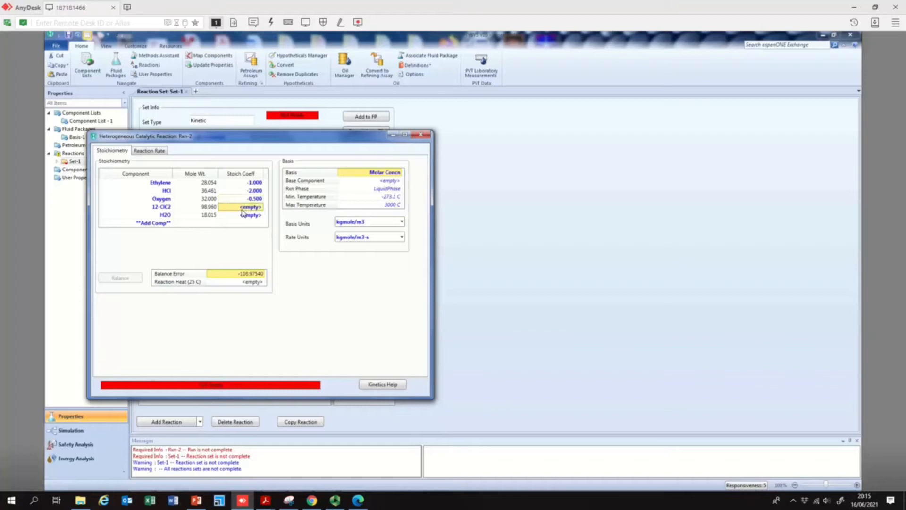
type("1")
key("Return")
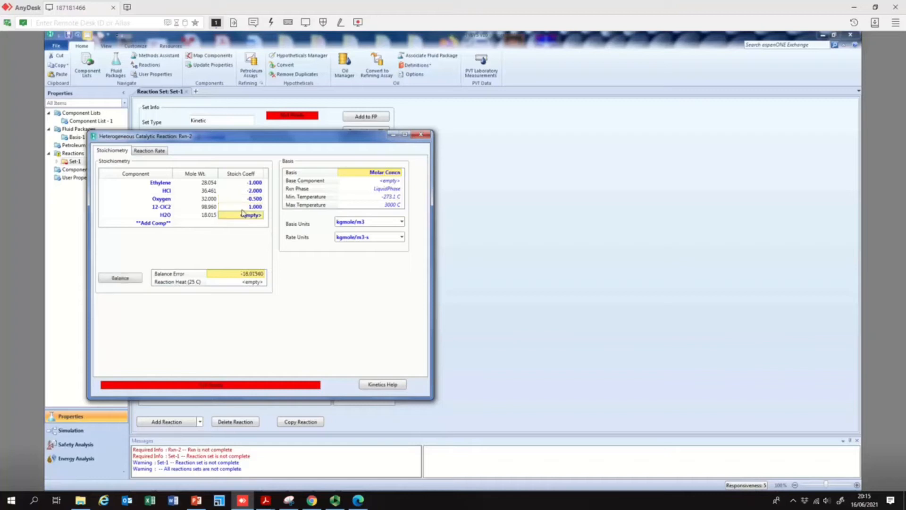
type("1")
key("Return")
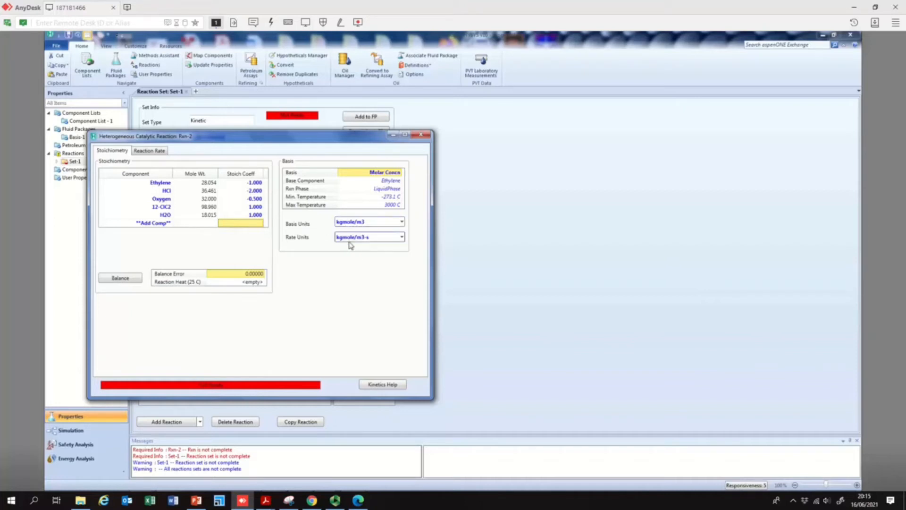
- Switch to PowerPoint and examine the oxychlorination kinetics paper on slide 3
left_click(197, 500)
left_click(124, 215)
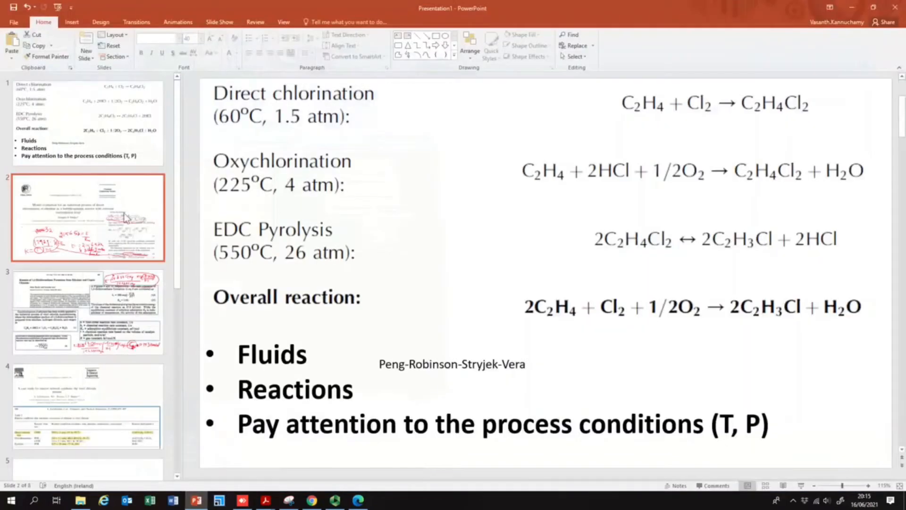
left_click(140, 298)
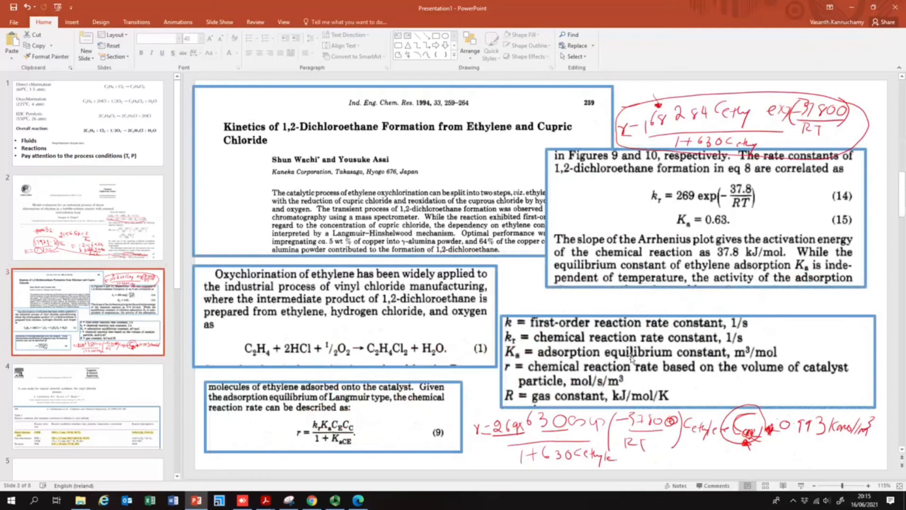
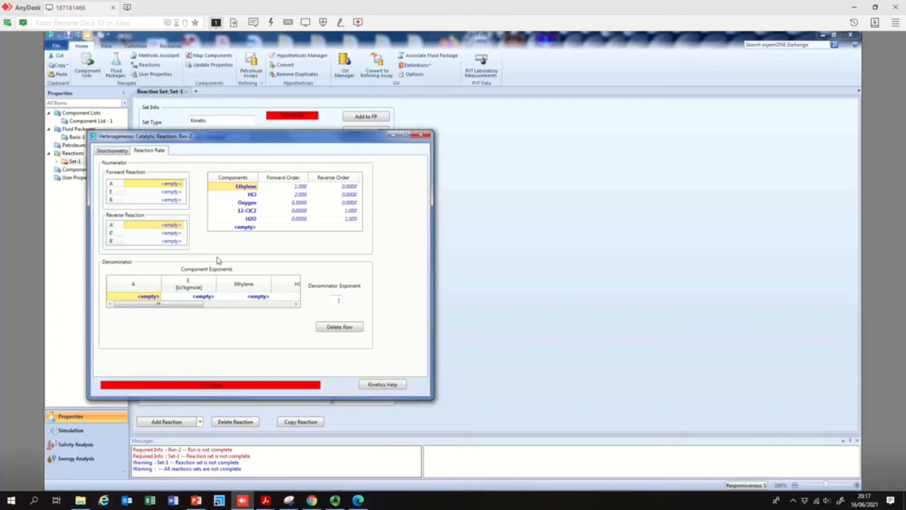
- Set Rxn-2's forward reaction A to 1.6828e+05 and activation energy E to 37800 kJ/kgmole
left_click(174, 185)
type("28e+05")
key("Return")
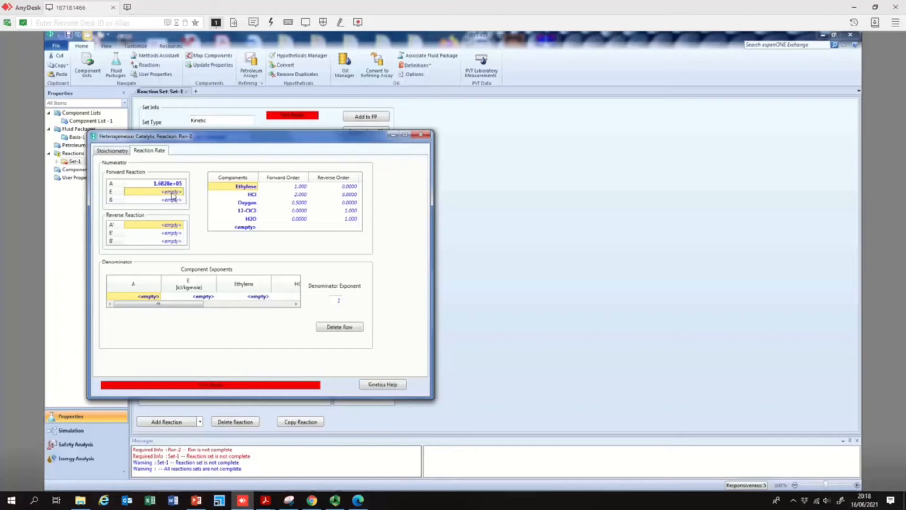
type("33")
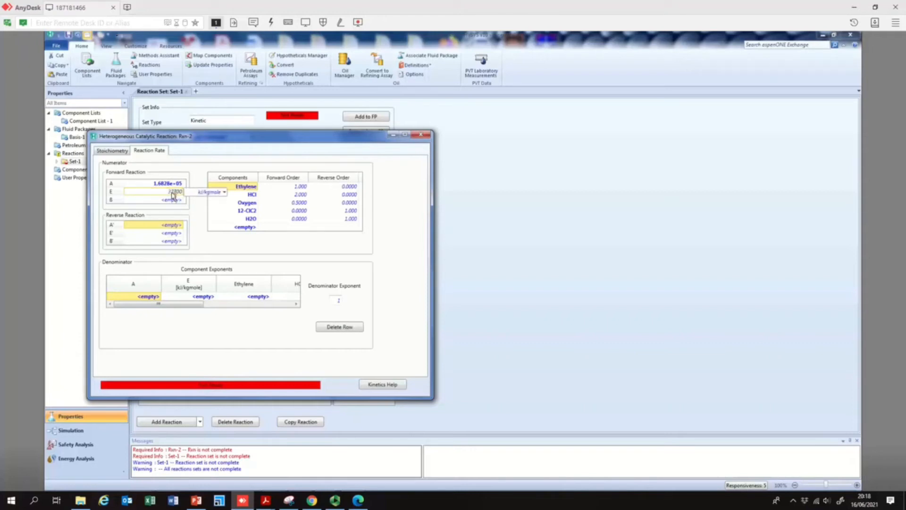
left_click(215, 219)
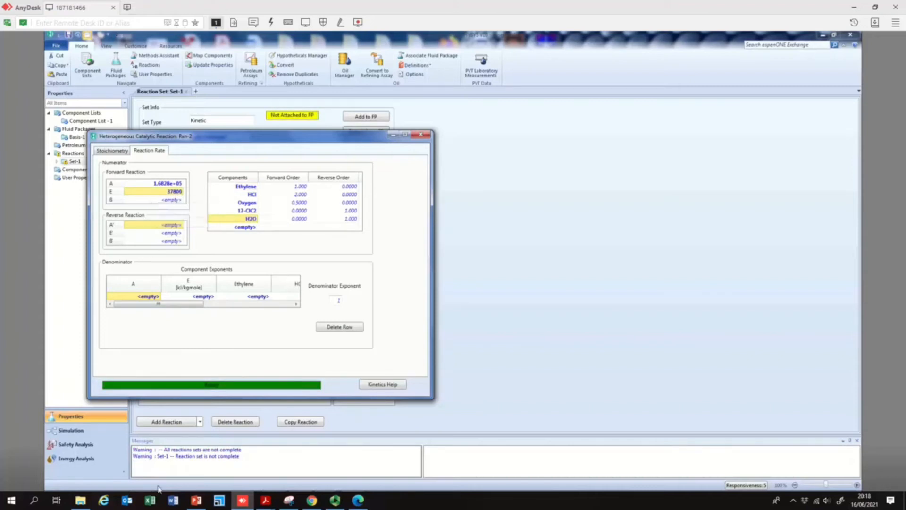
- Consult the rate expression slide in PowerPoint and set Rxn-2's reaction phase to Overall
left_click(198, 501)
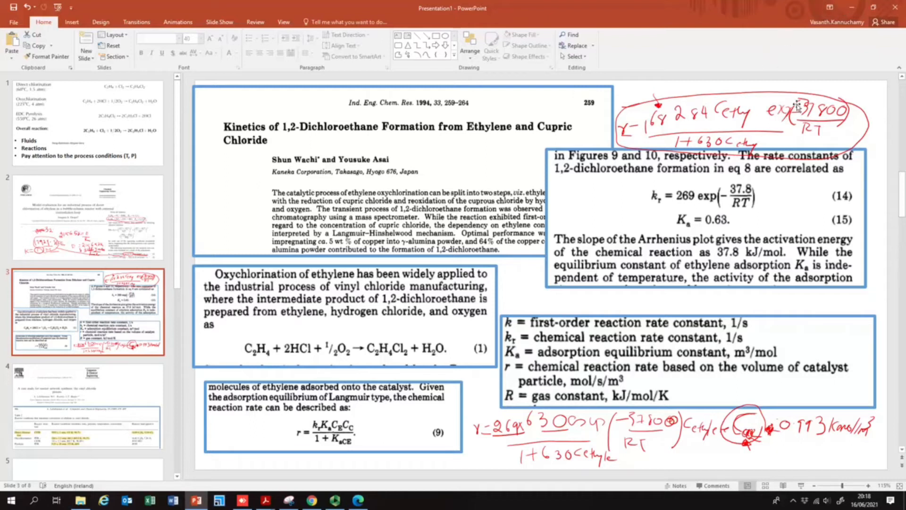
left_click(854, 6)
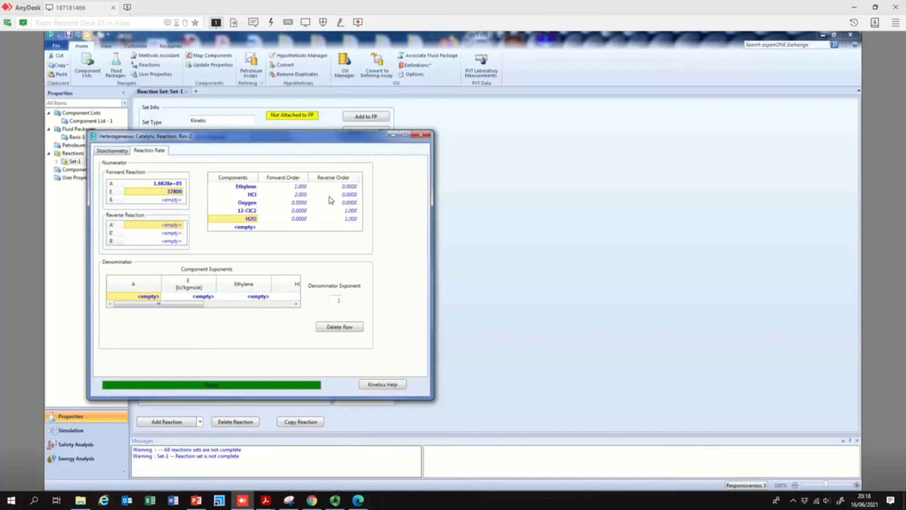
left_click(114, 151)
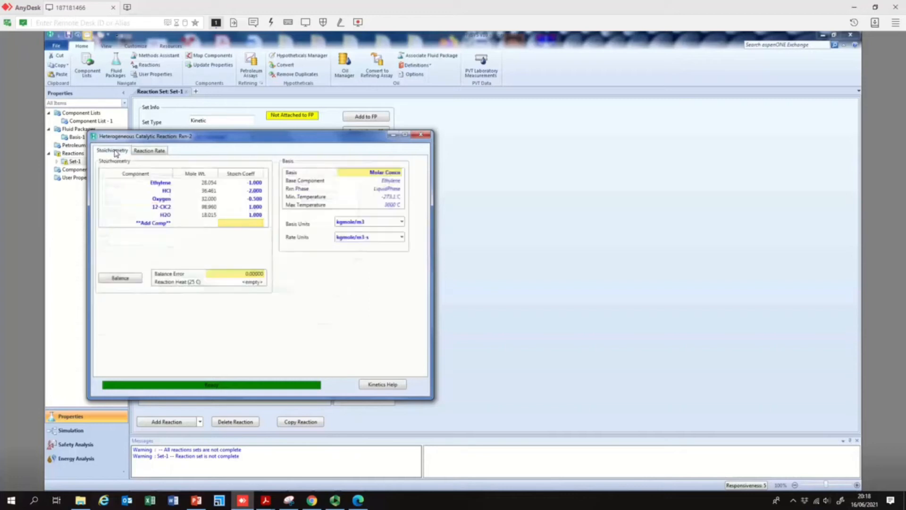
left_click(400, 189)
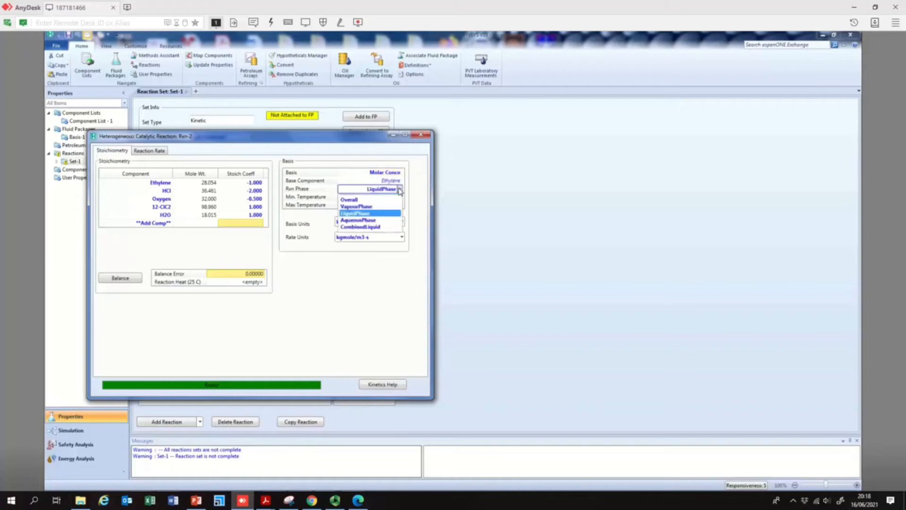
left_click(374, 202)
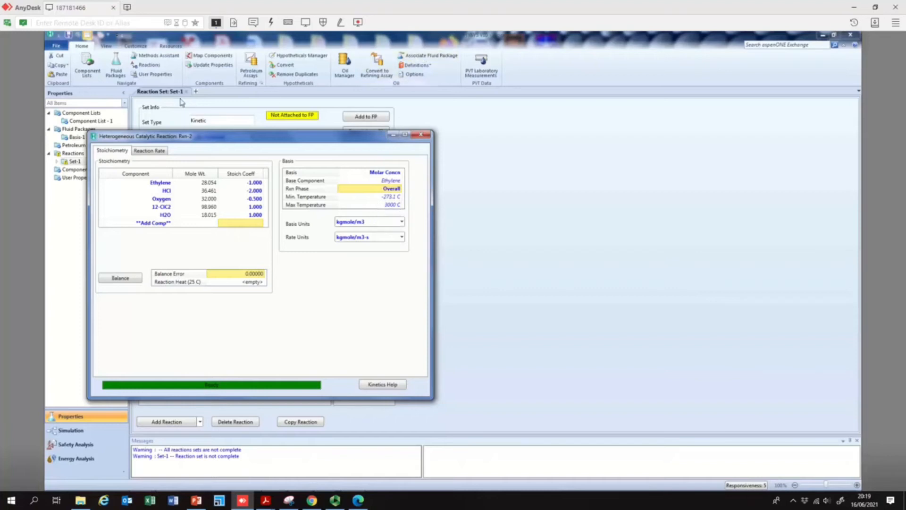
- Set the forward orders of HCl and Oxygen and the reverse orders of 12-ClC2 and H2O to 0
left_click(157, 151)
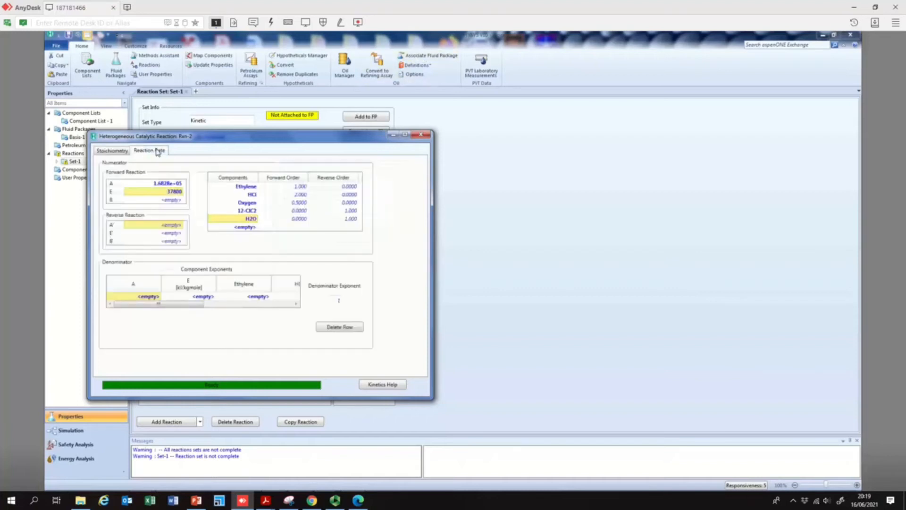
left_click(302, 186)
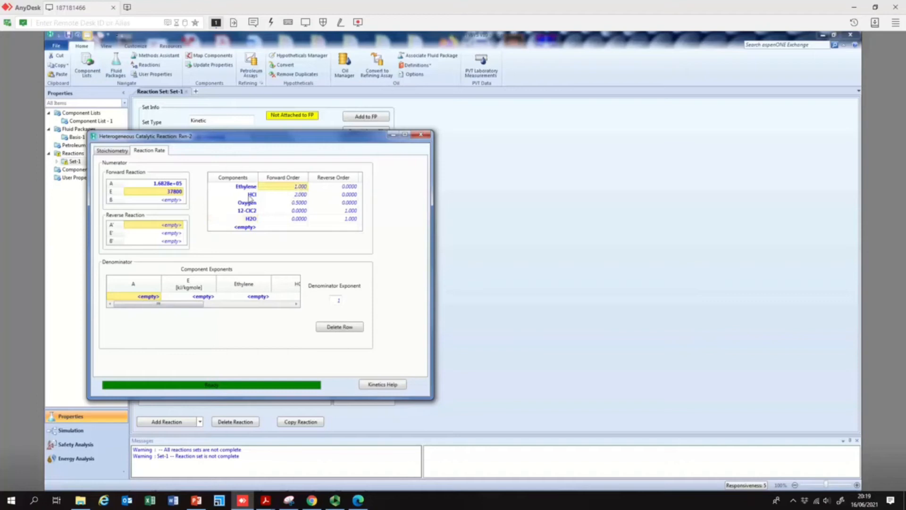
left_click(297, 196)
type("0")
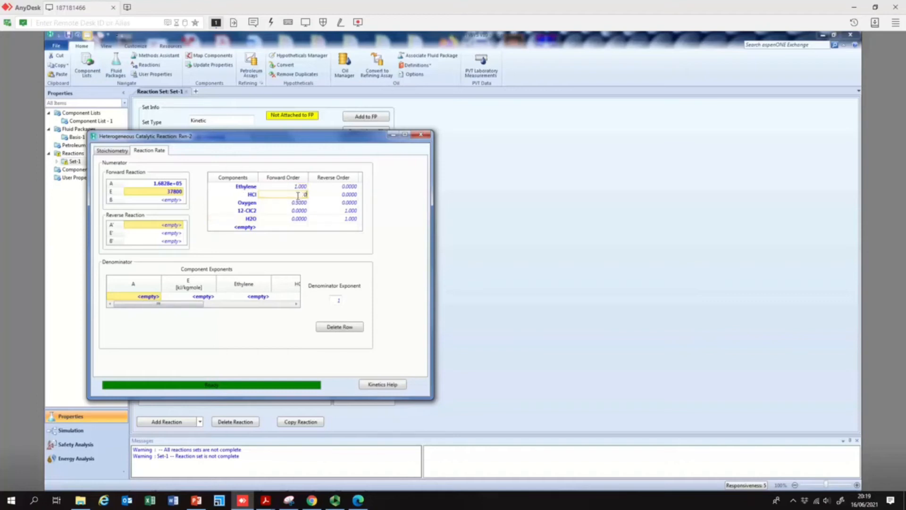
key("Return")
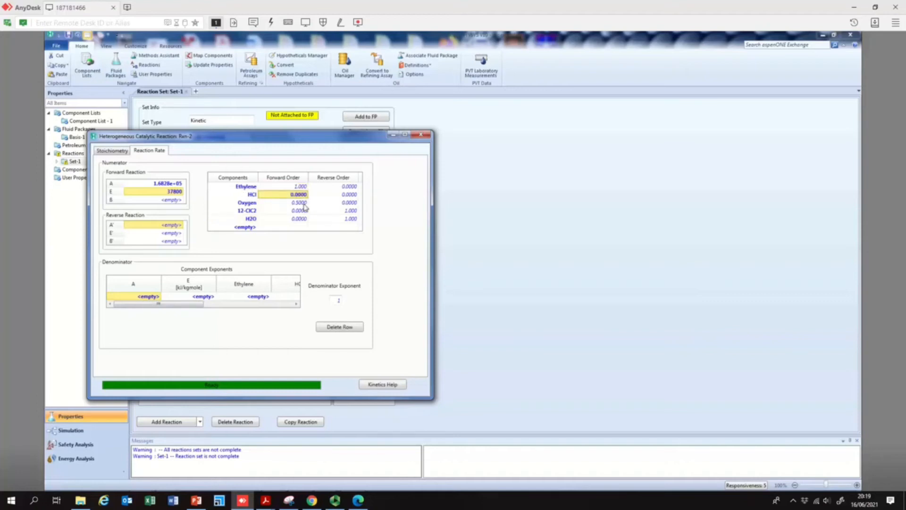
left_click(305, 203)
type("0")
key("Return")
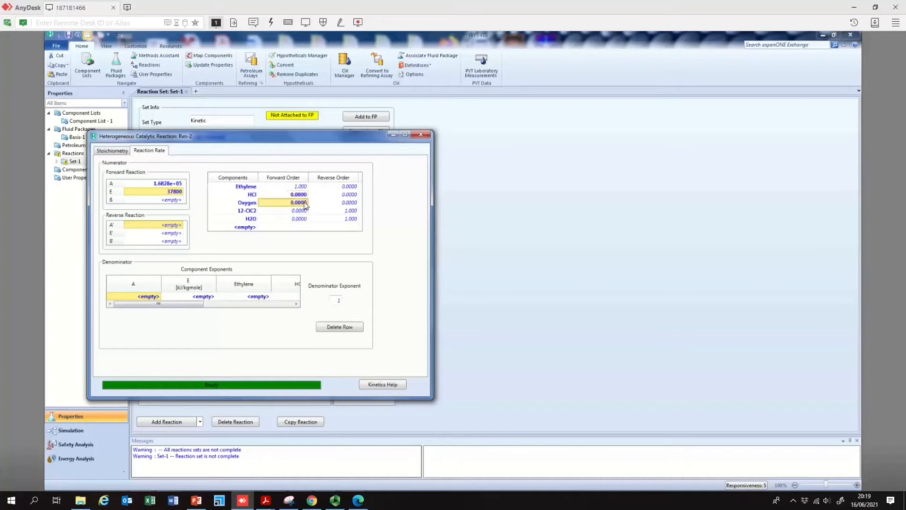
left_click(356, 211)
type("0")
key("Return")
left_click(353, 219)
type("0")
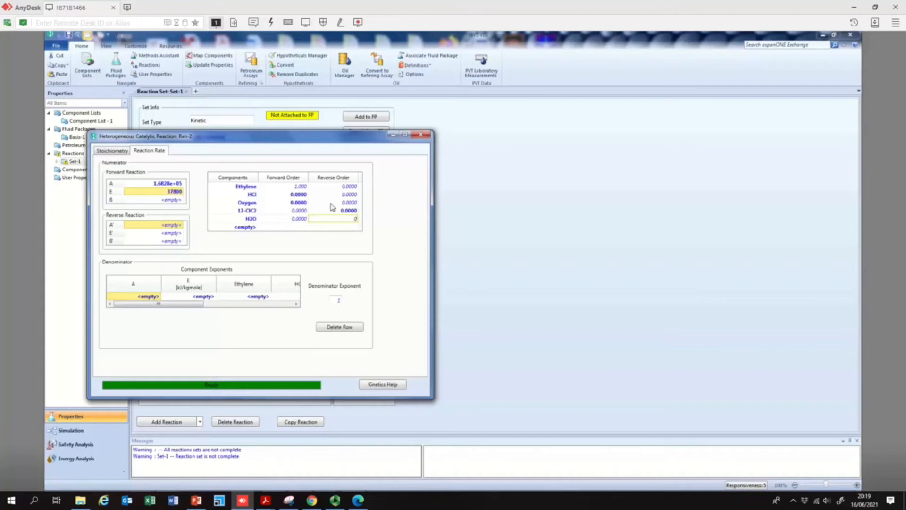
left_click(357, 203)
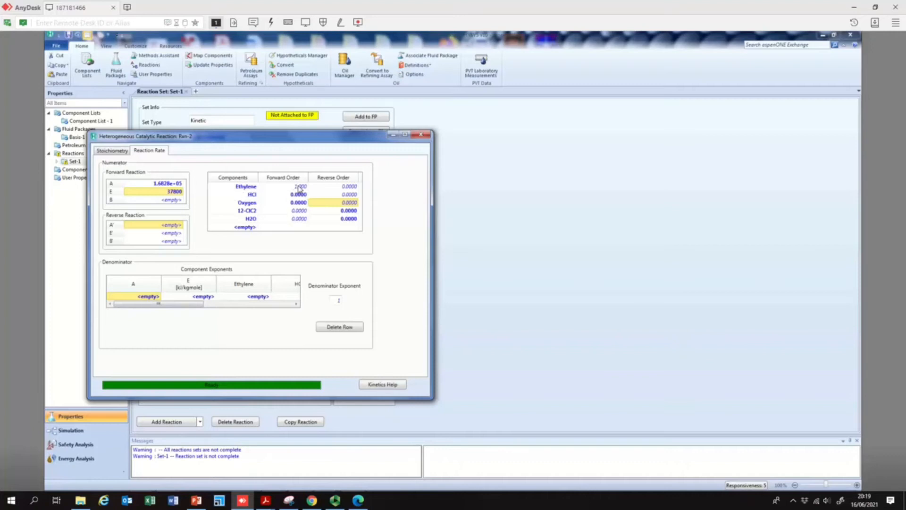
- Recheck the slide and set the denominator row's E to 630 kJ/kgmole
left_click(204, 505)
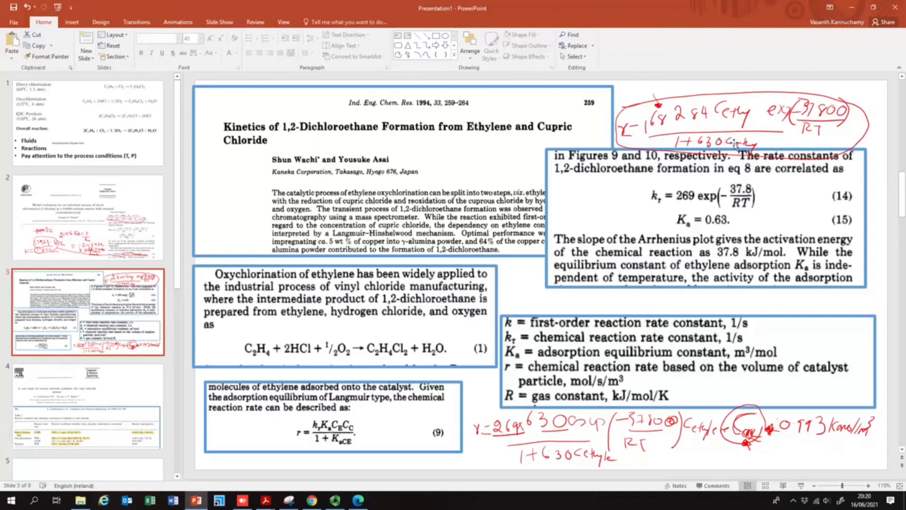
mouse_move(201, 506)
left_click(242, 500)
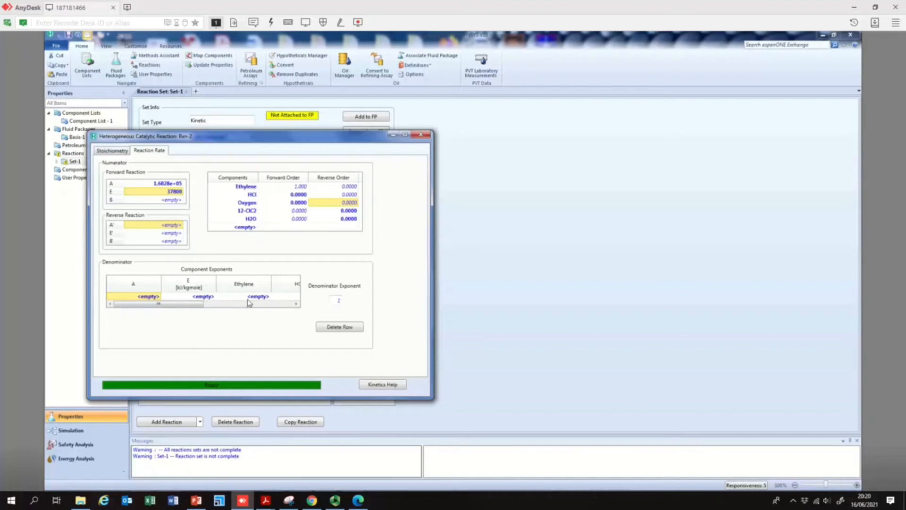
left_click(203, 297)
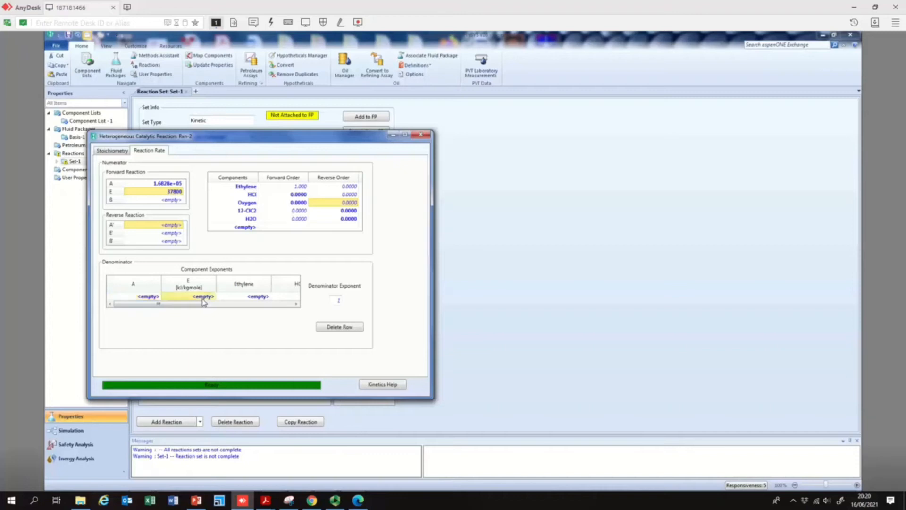
type("630")
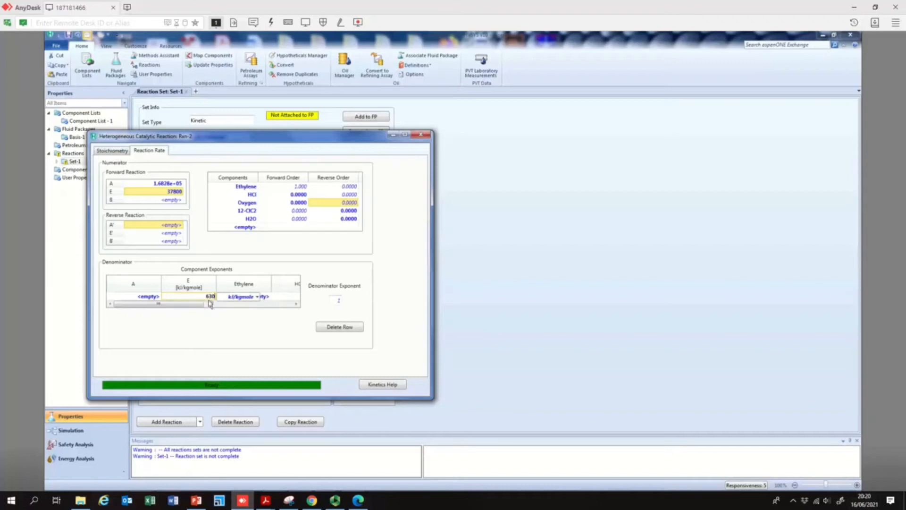
key("Return")
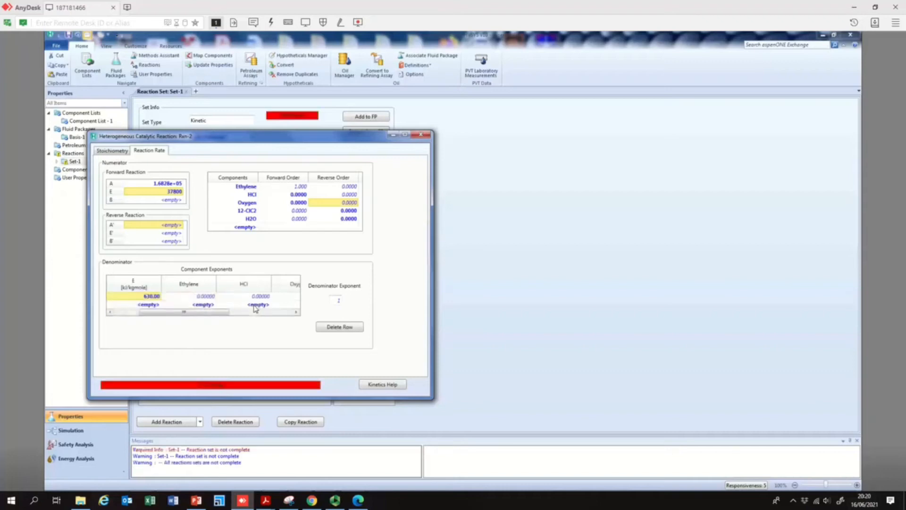
- Set the denominator row's Ethylene exponent to 1 and its A to 0
left_click(206, 297)
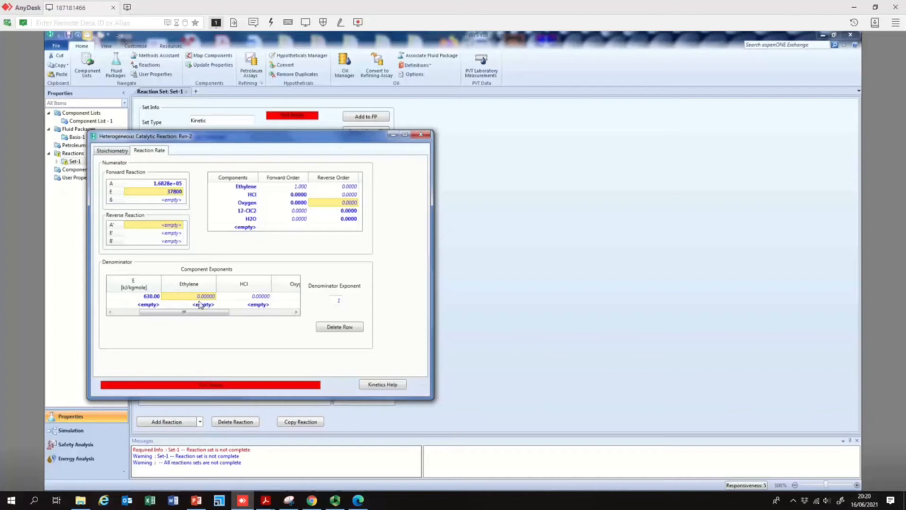
type("1")
key("Return")
left_click_drag(221, 315, 150, 321)
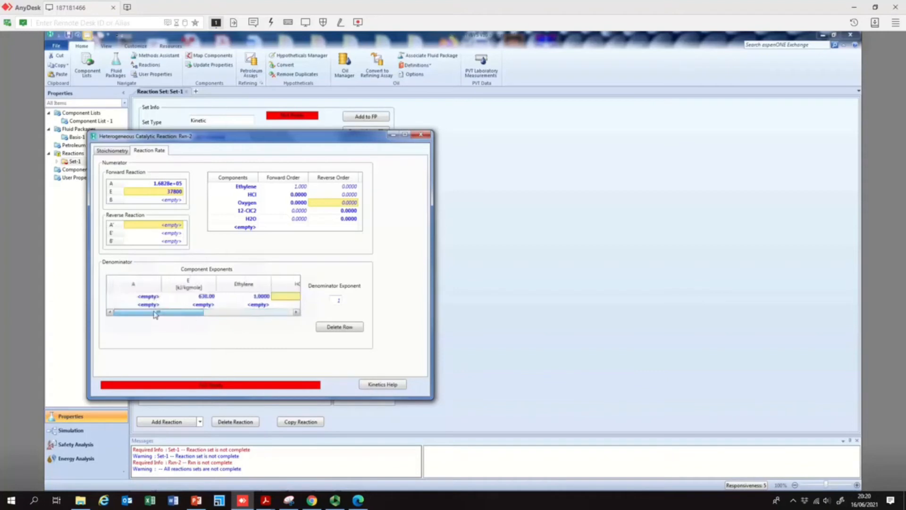
left_click(157, 296)
type("0")
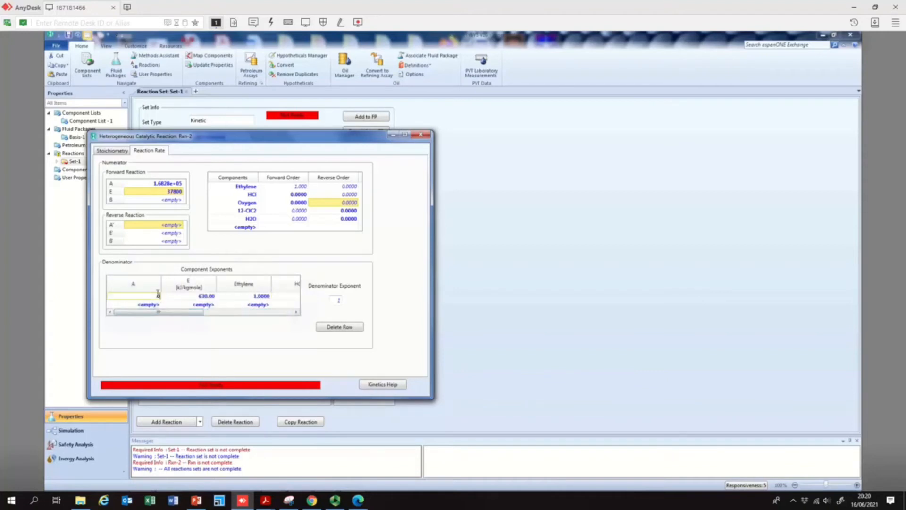
key("Return")
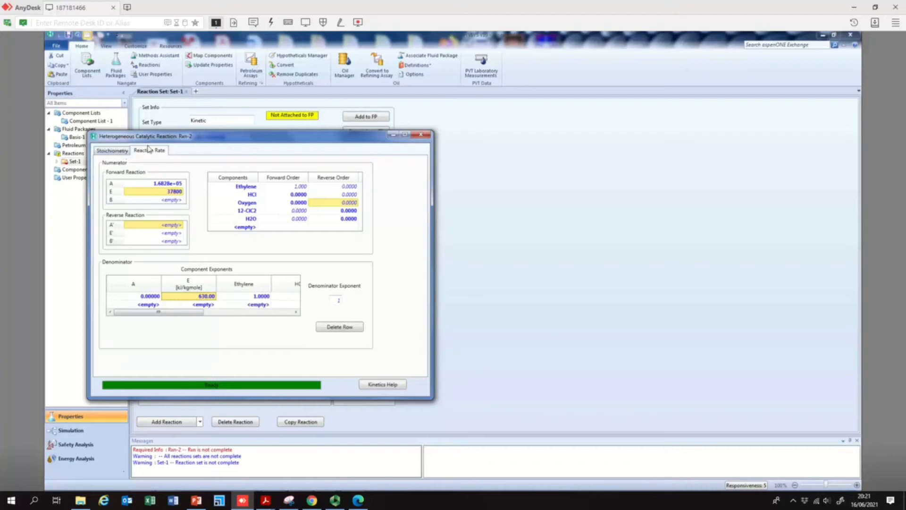
- Review Rxn-2's basis units and activation energy units, then close the reaction window
left_click(111, 152)
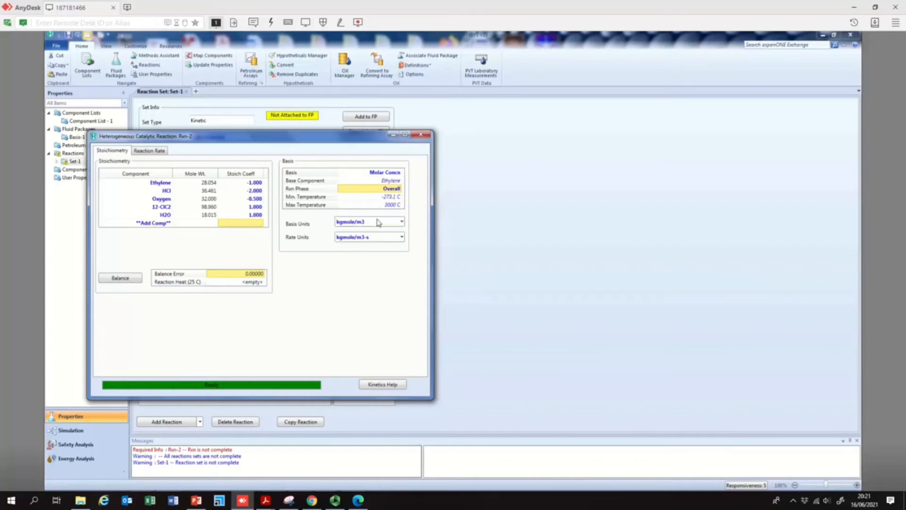
left_click(402, 222)
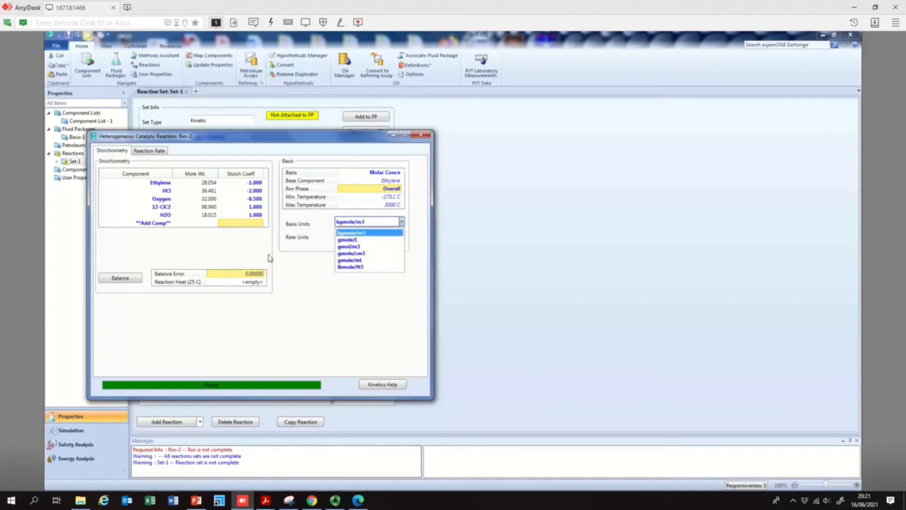
left_click(302, 268)
left_click(149, 151)
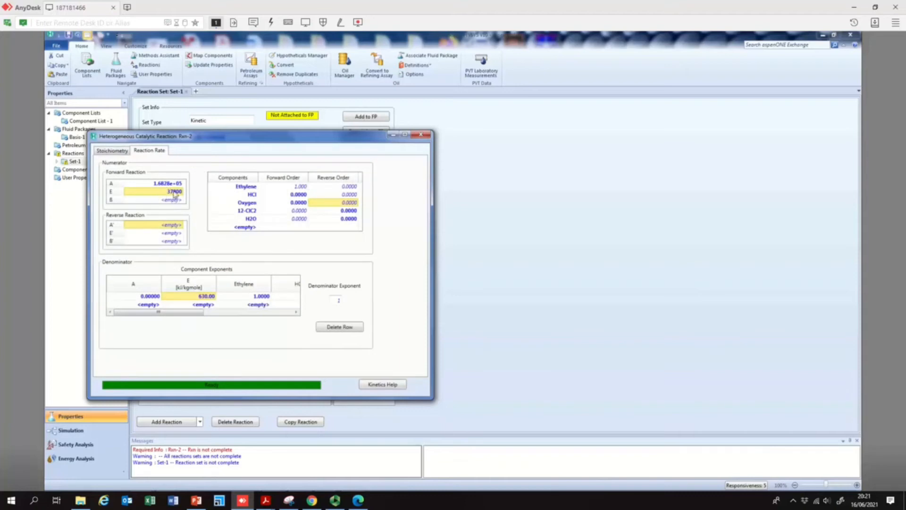
mouse_move(171, 193)
left_click(183, 193)
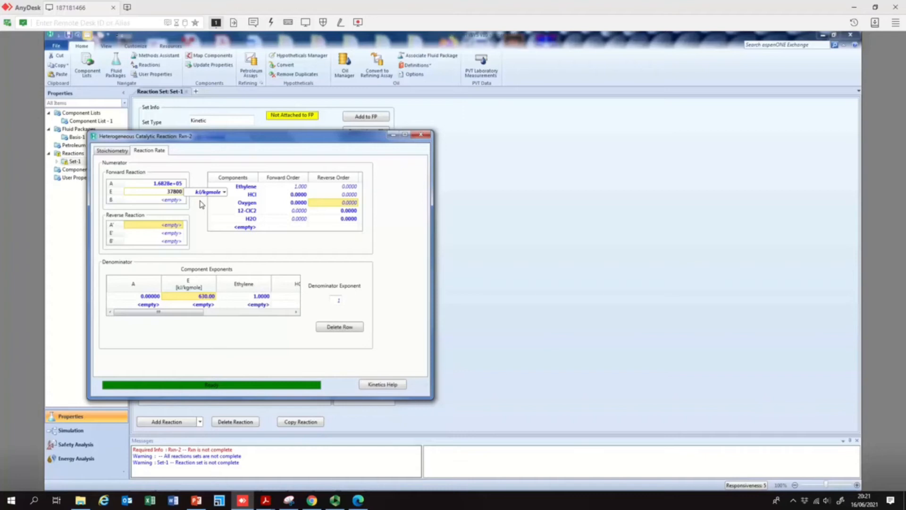
key("Return")
left_click(114, 151)
left_click(419, 135)
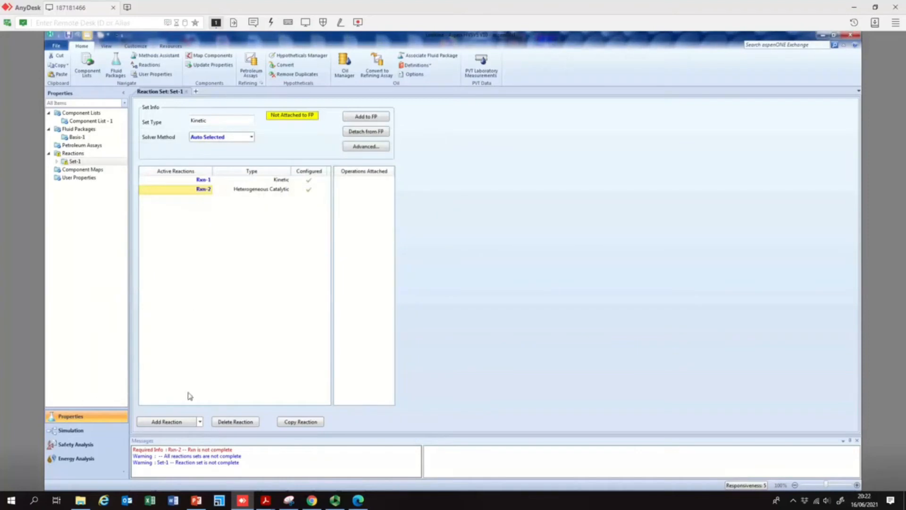
- Open the reaction-type options for a new reaction, then review the EDC pyrolysis notes and the reaction conditions slide
left_click(174, 425)
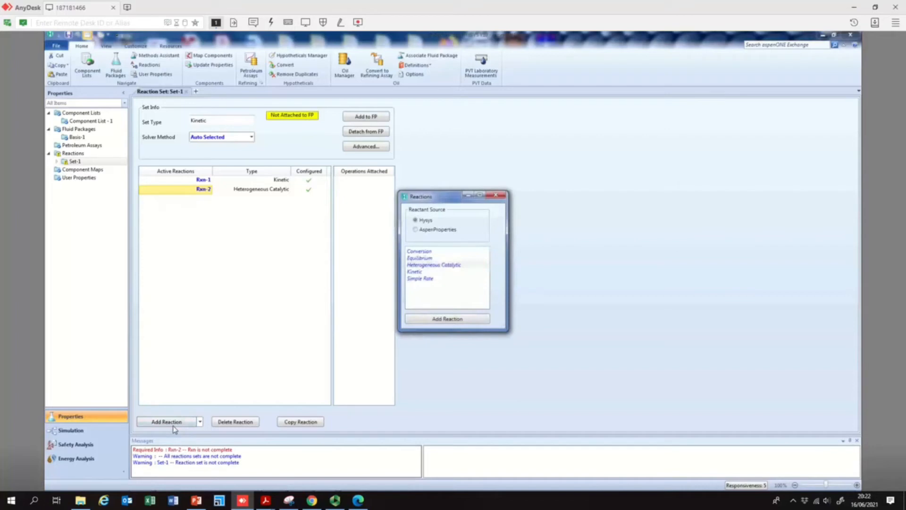
left_click(423, 272)
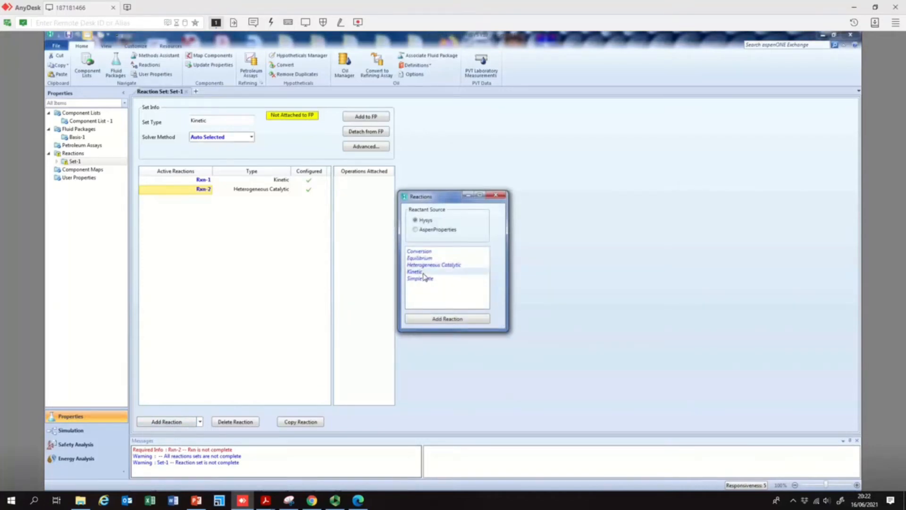
mouse_move(265, 501)
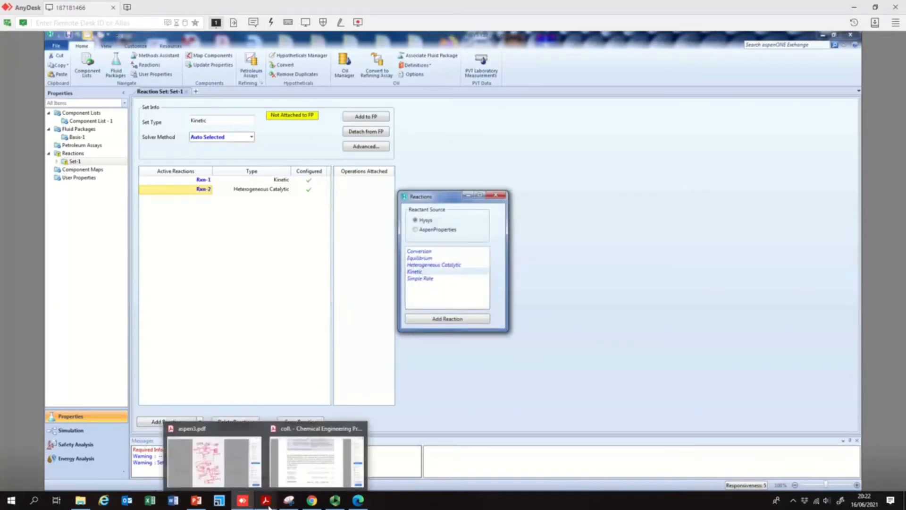
left_click(234, 472)
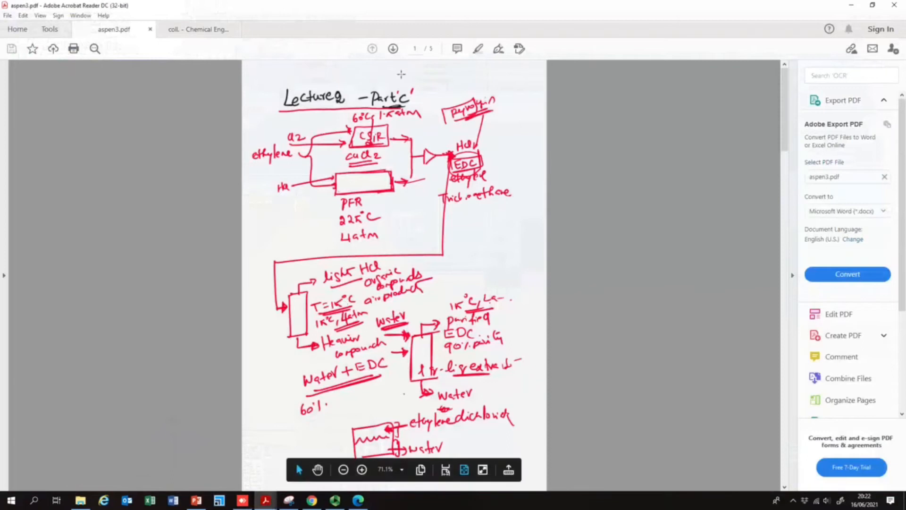
scroll(422, 246, "down", 1)
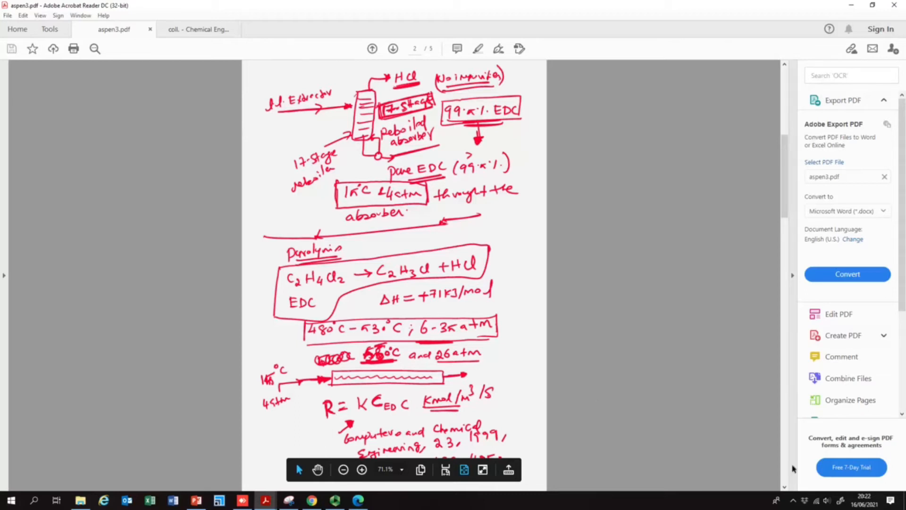
left_click(343, 469)
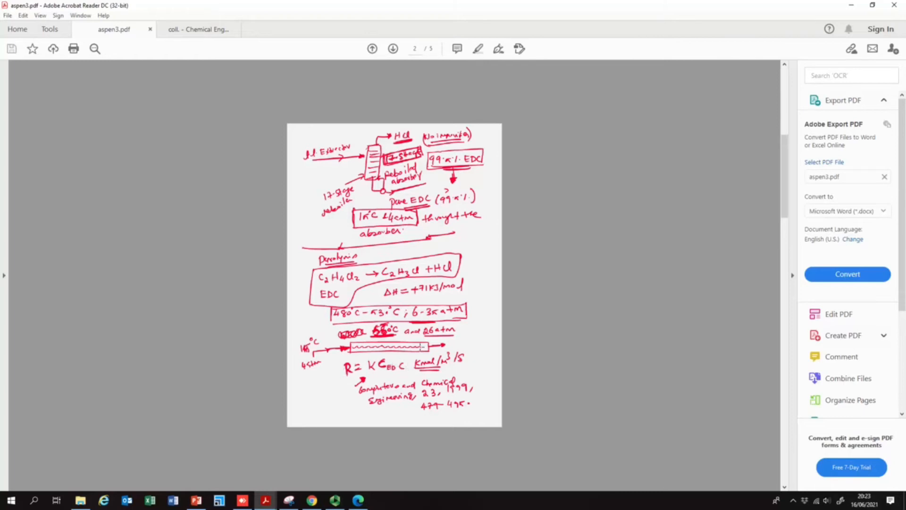
left_click(196, 501)
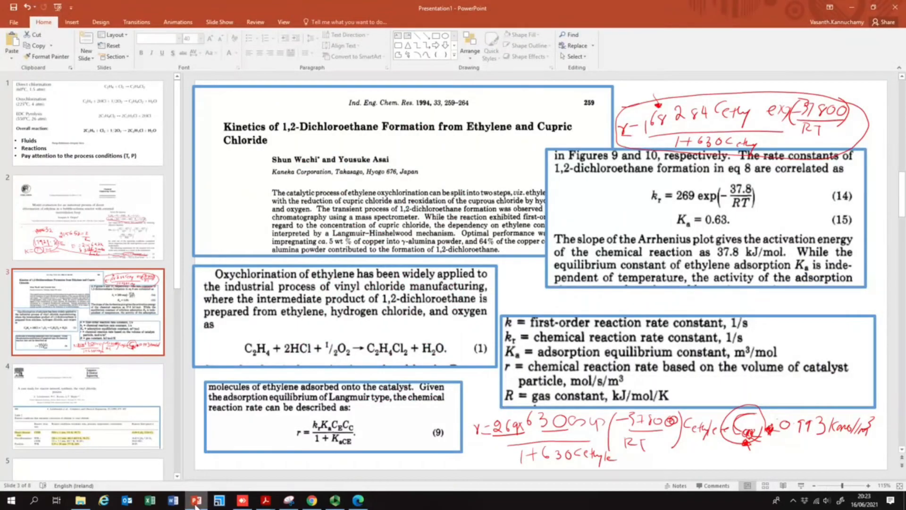
left_click(39, 144)
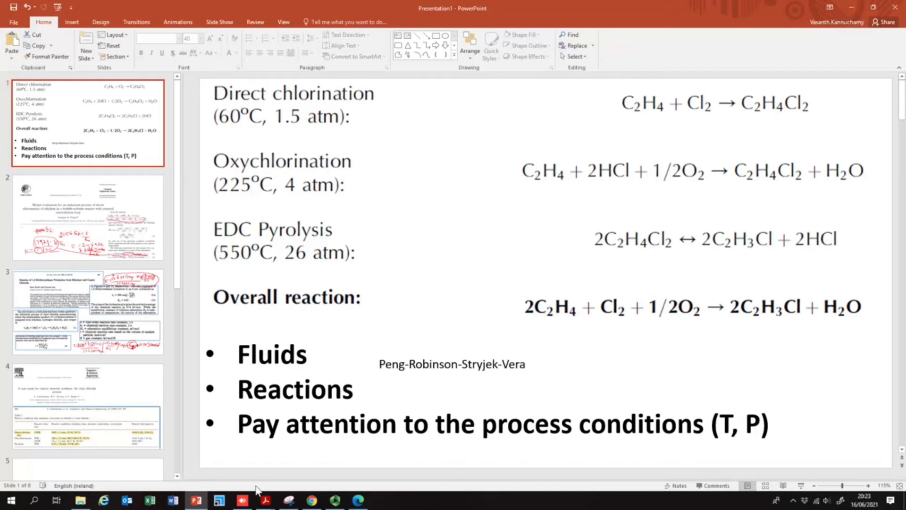
mouse_move(246, 506)
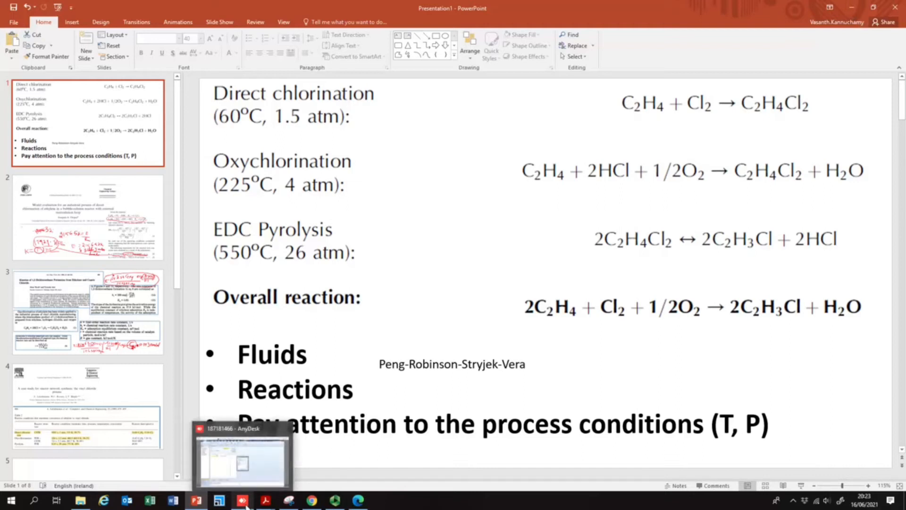
left_click(246, 506)
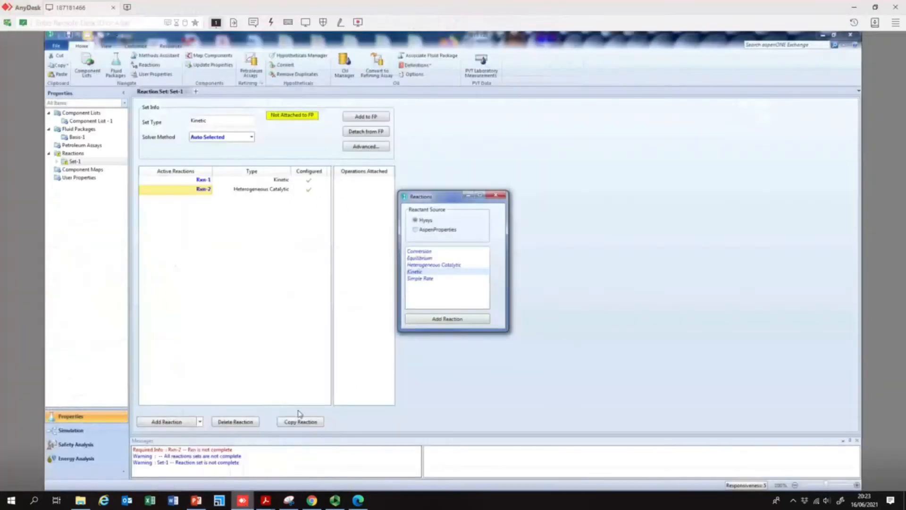
- Add a third Kinetic reaction to Set-1 and open Rxn-3 for editing
left_click_drag(424, 273, 429, 286)
left_click(458, 320)
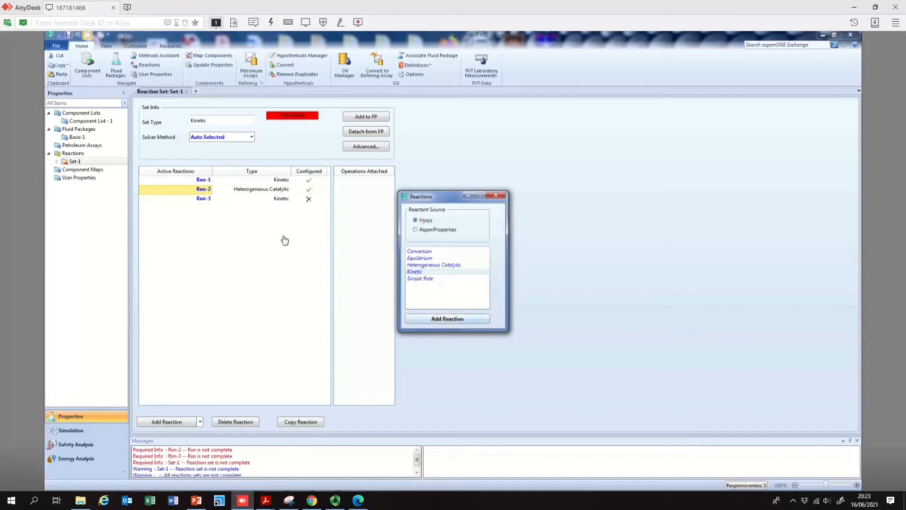
left_click(496, 194)
left_click(204, 199)
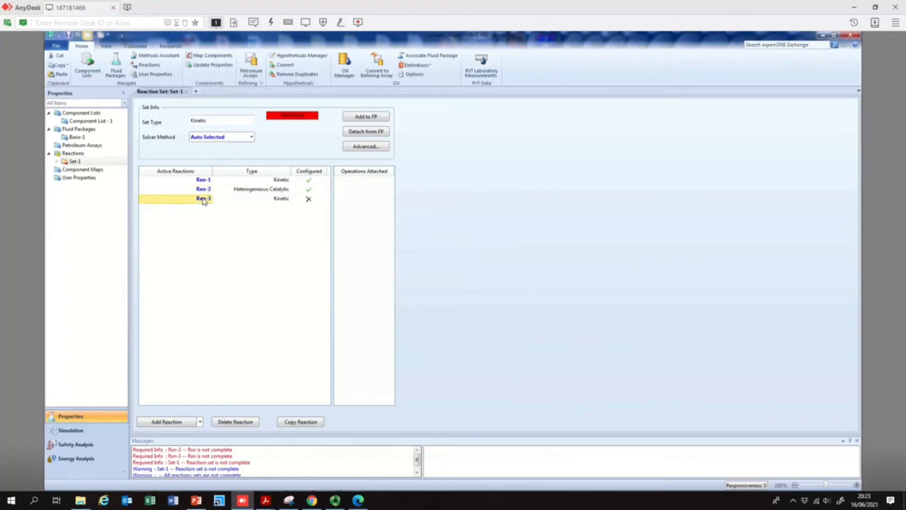
double_click(203, 199)
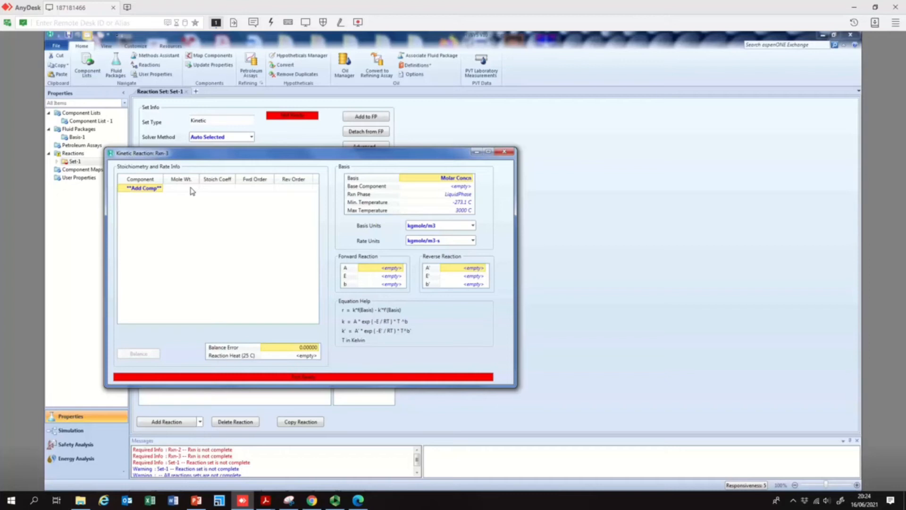
- Add 12-ClC2, VinylCl and HCl as the components of Rxn-3
left_click(161, 190)
left_click(161, 190)
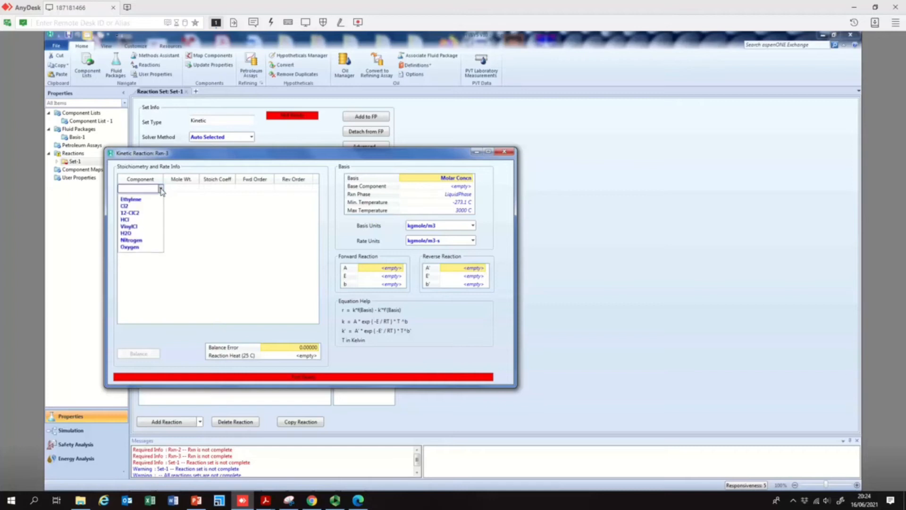
left_click(148, 213)
left_click(161, 197)
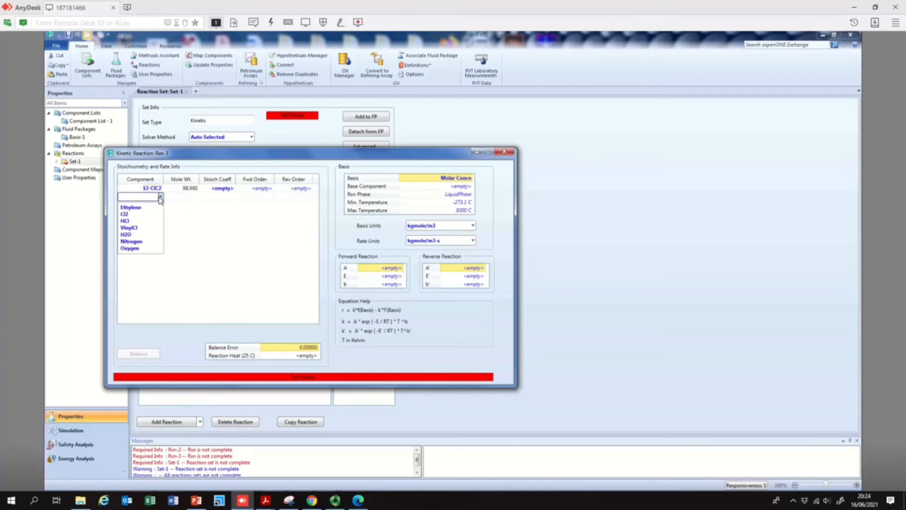
left_click(150, 229)
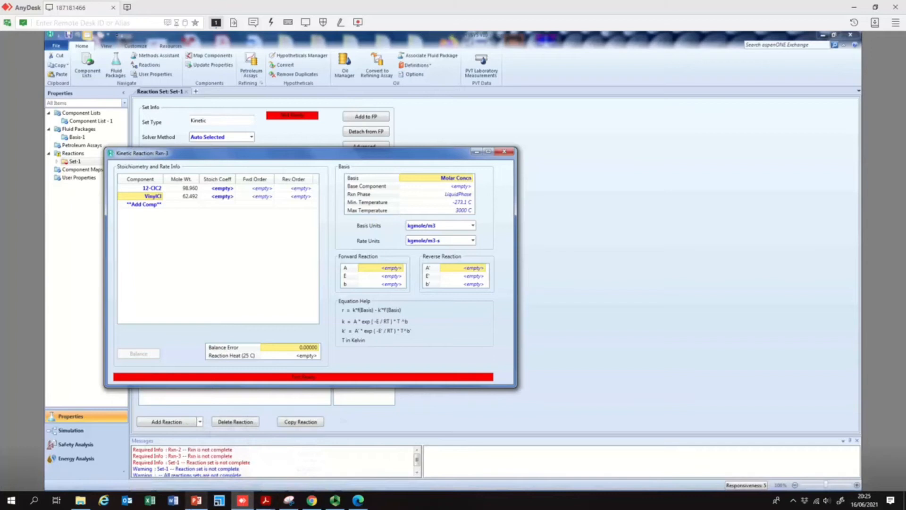
left_click(196, 499)
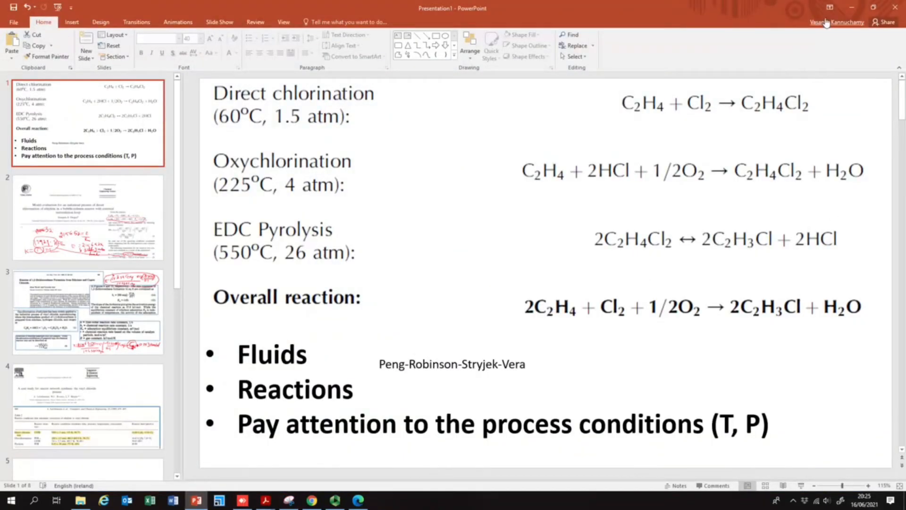
left_click(251, 504)
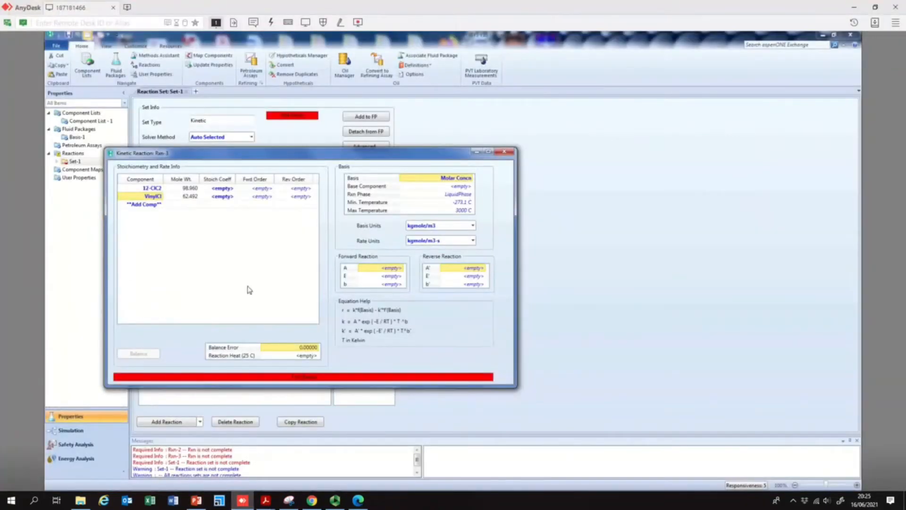
left_click(160, 206)
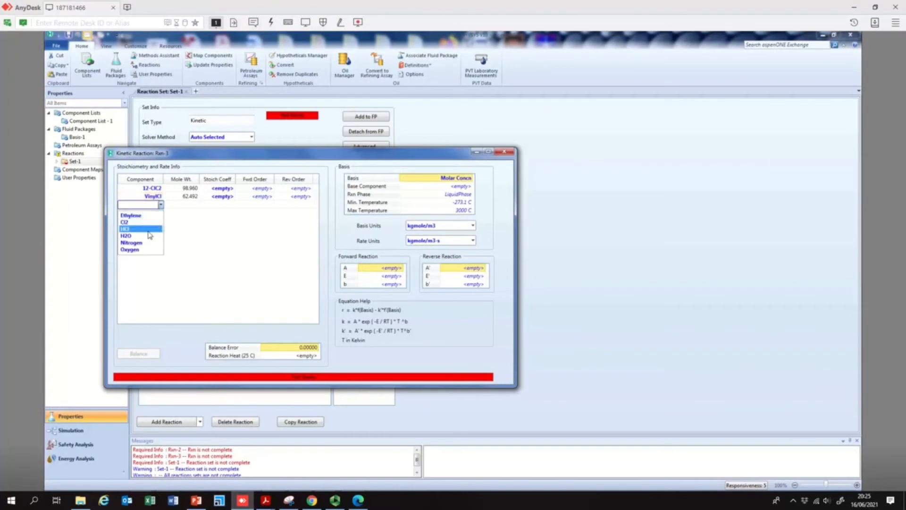
left_click(142, 229)
- Set the stoichiometric coefficients to -2 for 12-ClC2 and 2 for VinylCl and HCl
left_click(223, 190)
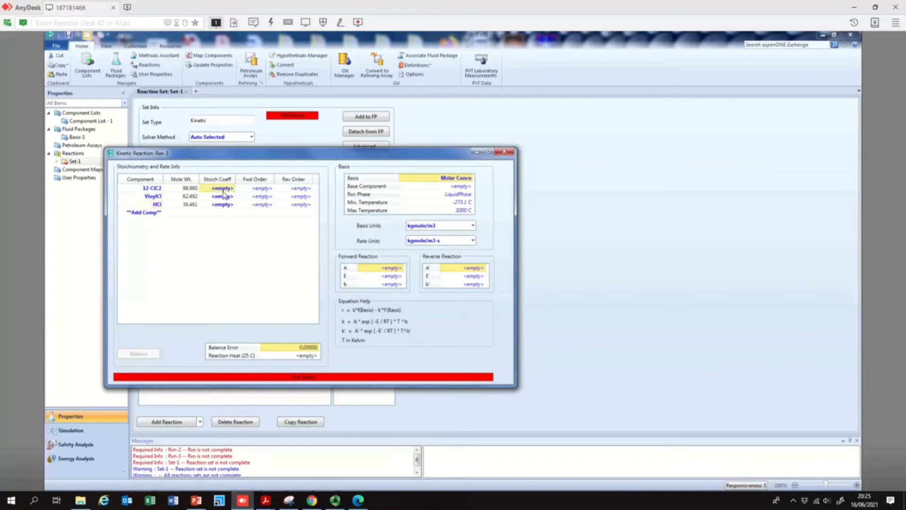
left_click(223, 189)
type("-2")
key("Return")
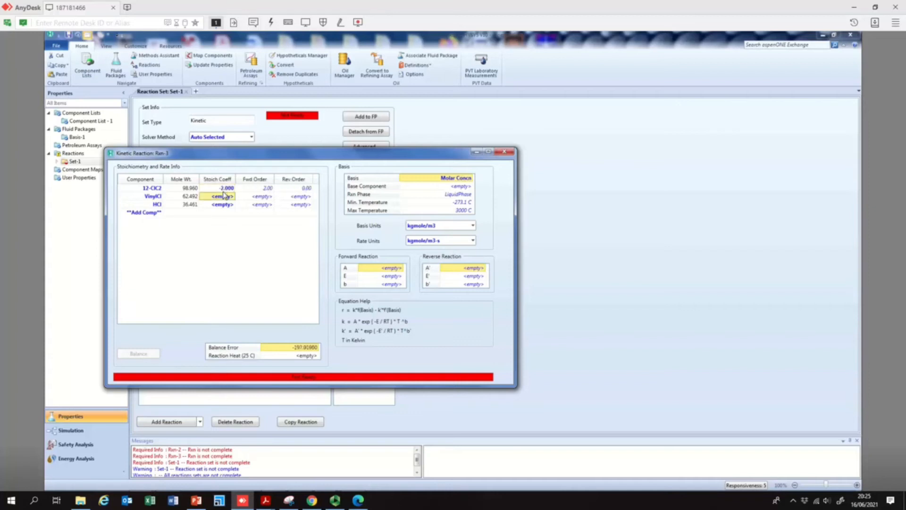
type("2")
key("Return")
type("2")
key("Return")
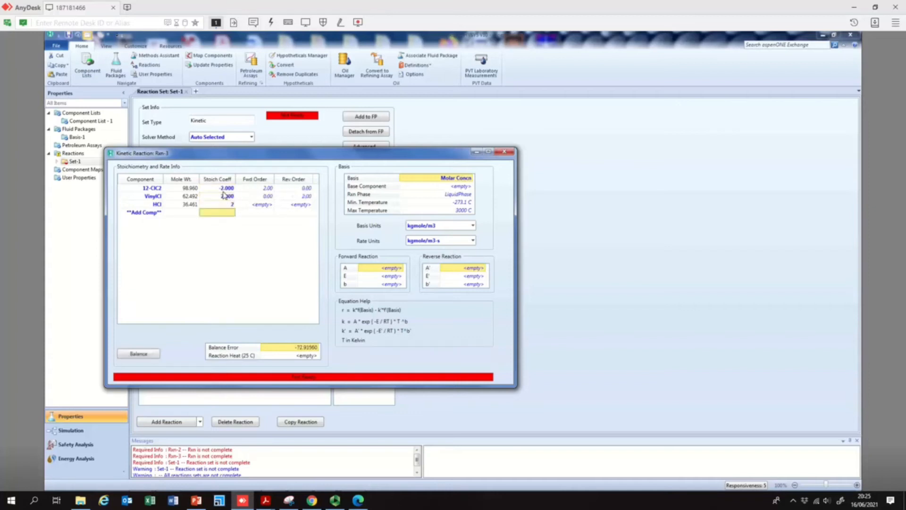
- Recheck the pyrolysis equation on the slide and set Rxn-3's reaction phase to Overall
left_click(196, 501)
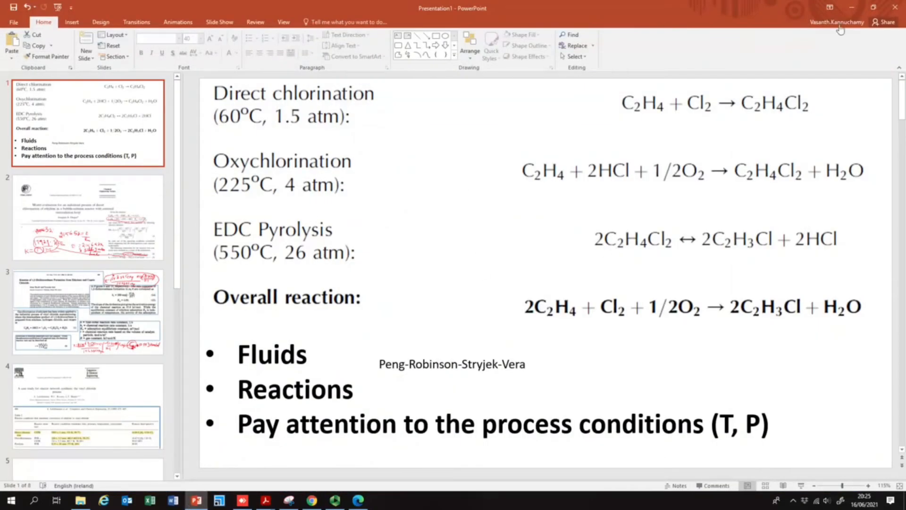
left_click(242, 500)
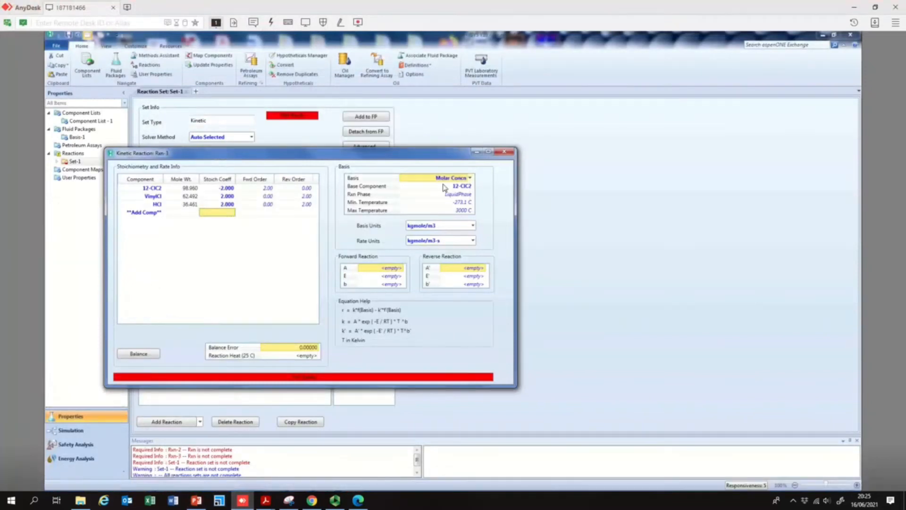
left_click(471, 194)
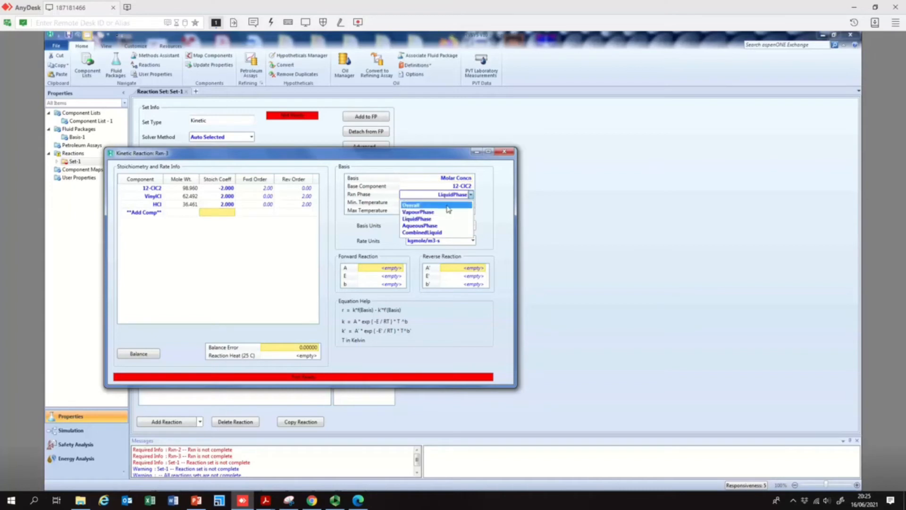
left_click(448, 205)
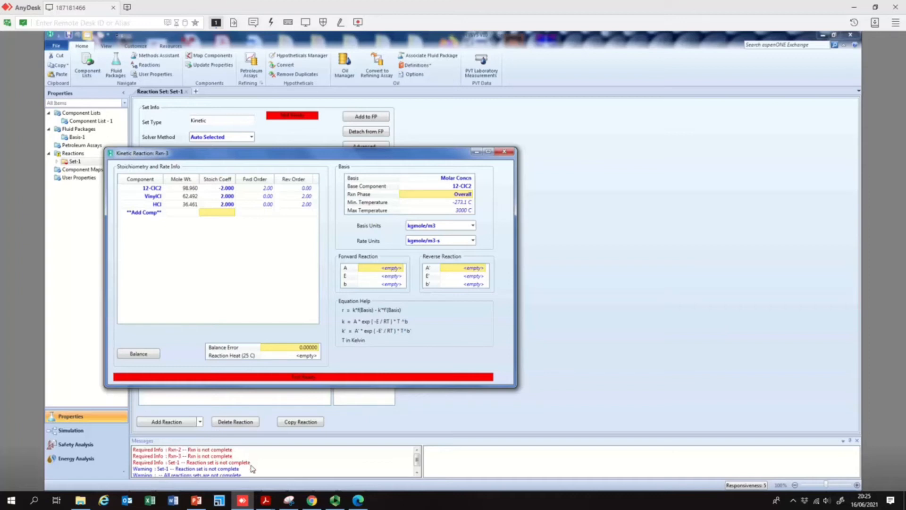
- Look up the pyrolysis rate constant in the notes and set the forward reaction's A to 1.14e14
mouse_move(264, 504)
left_click(293, 460)
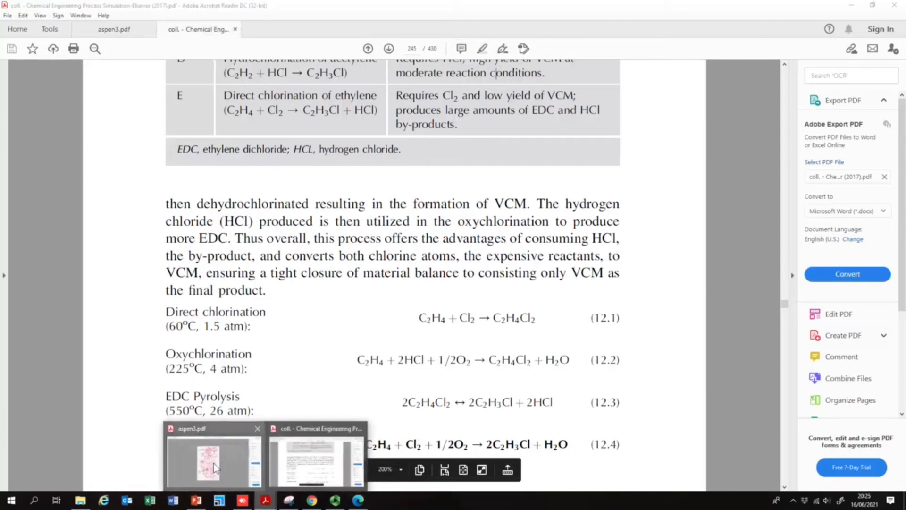
left_click(214, 463)
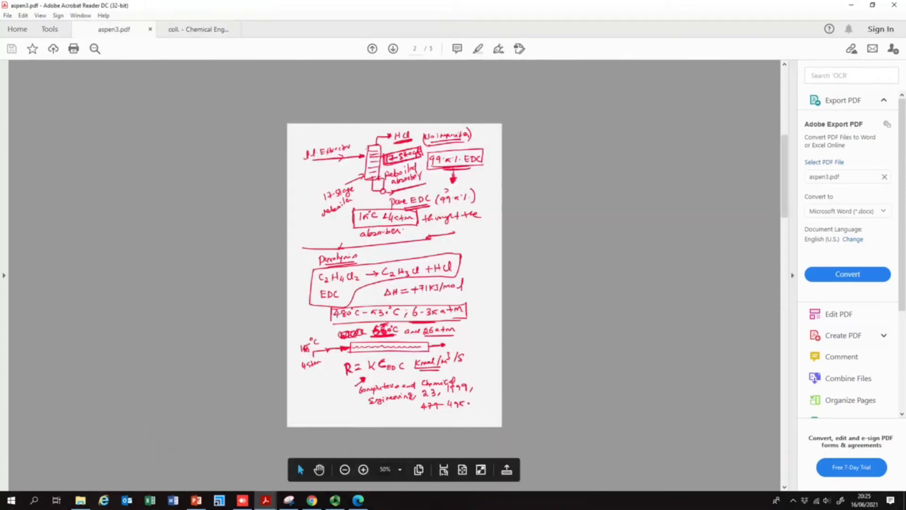
scroll(399, 378, "down", 3)
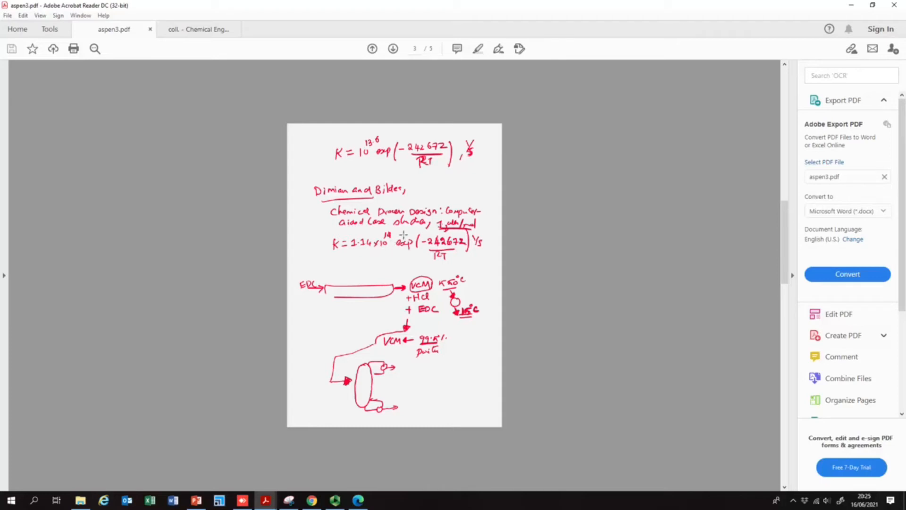
left_click(852, 6)
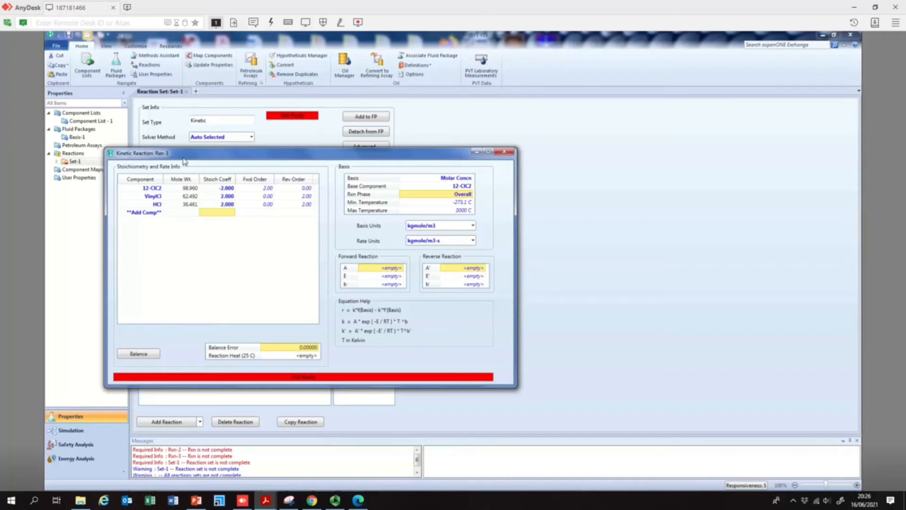
left_click(385, 270)
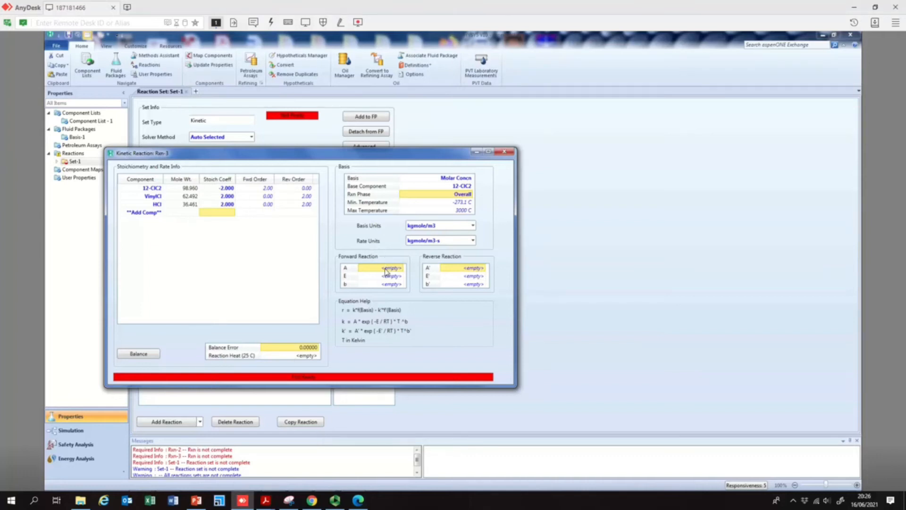
type("1.14e14")
key("Return")
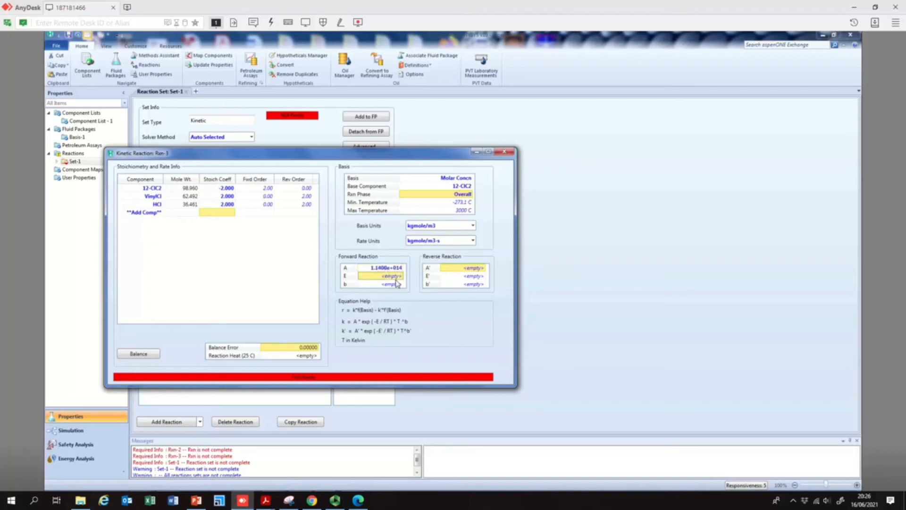
- Look up the activation energy in the notes and set the forward reaction's E to 242672
left_click(271, 504)
left_click(228, 452)
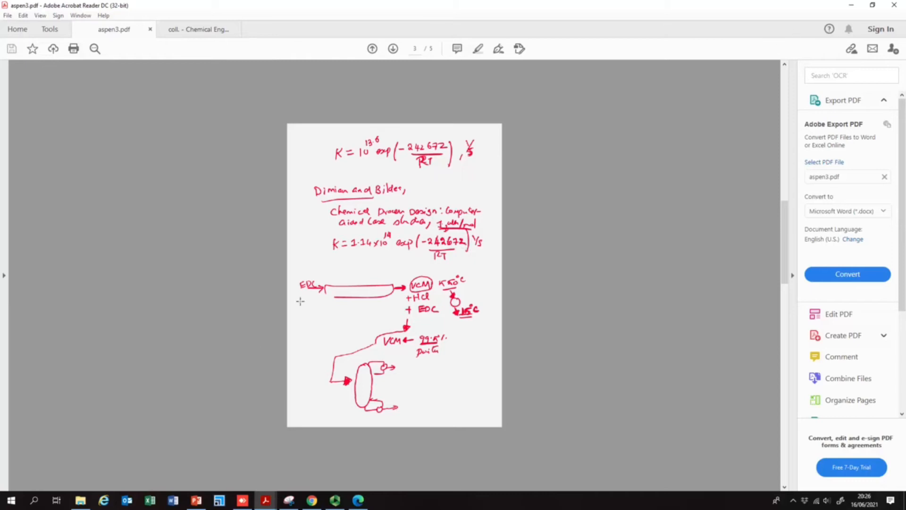
left_click(243, 500)
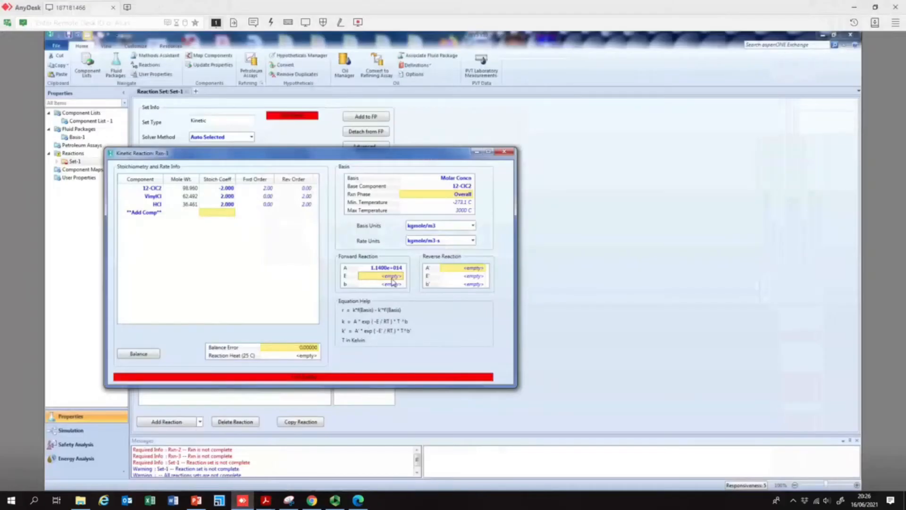
type("242")
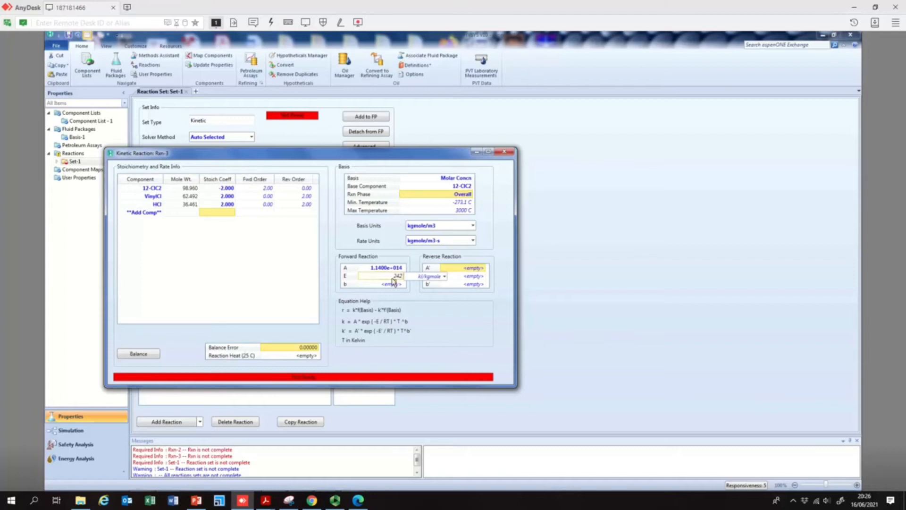
type("067")
key("Return")
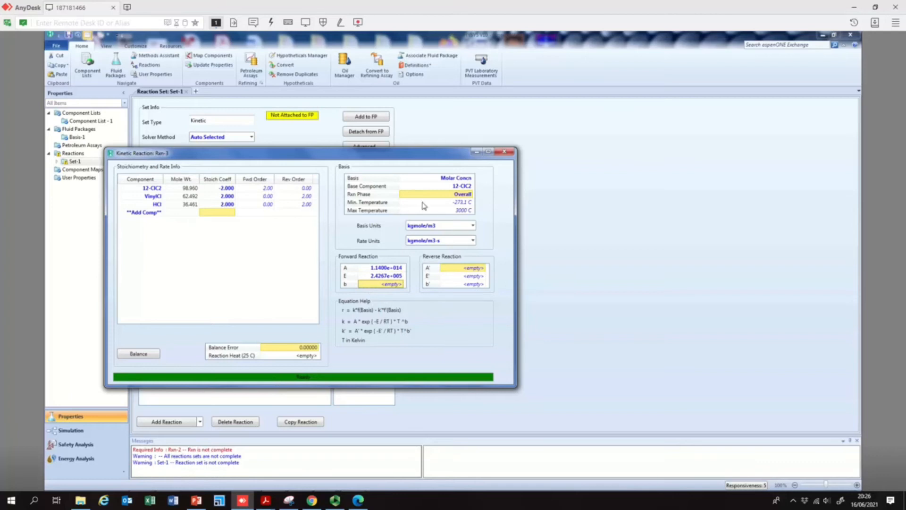
- Close the Rxn-3 window and add reaction set Set-1 to fluid package Basis-1
left_click(509, 153)
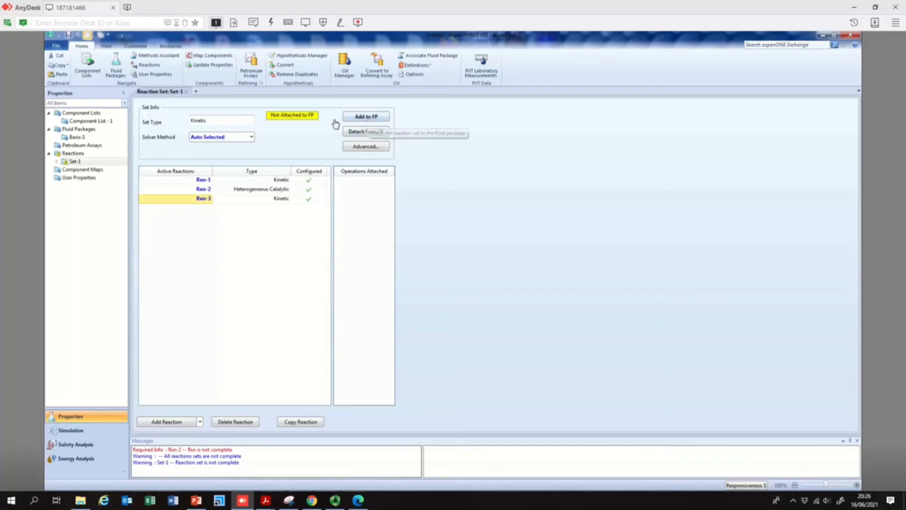
left_click(205, 180)
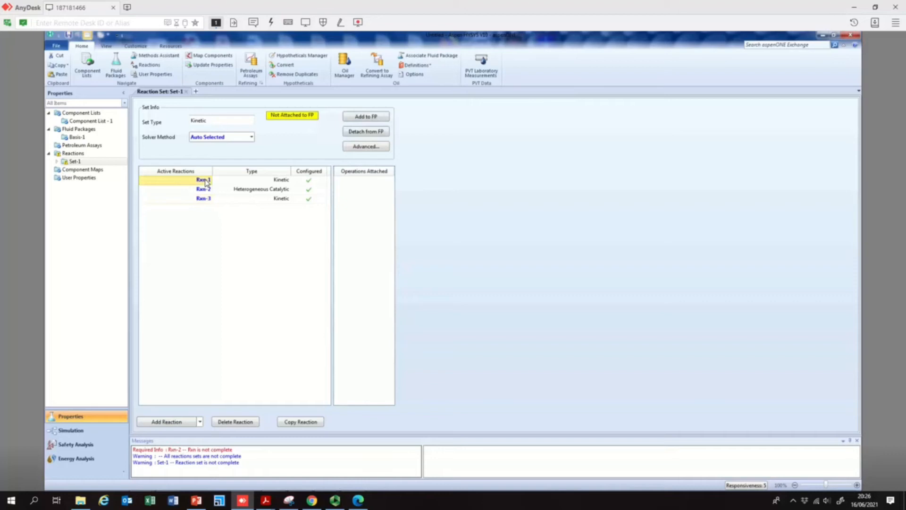
left_click(378, 117)
left_click(467, 207)
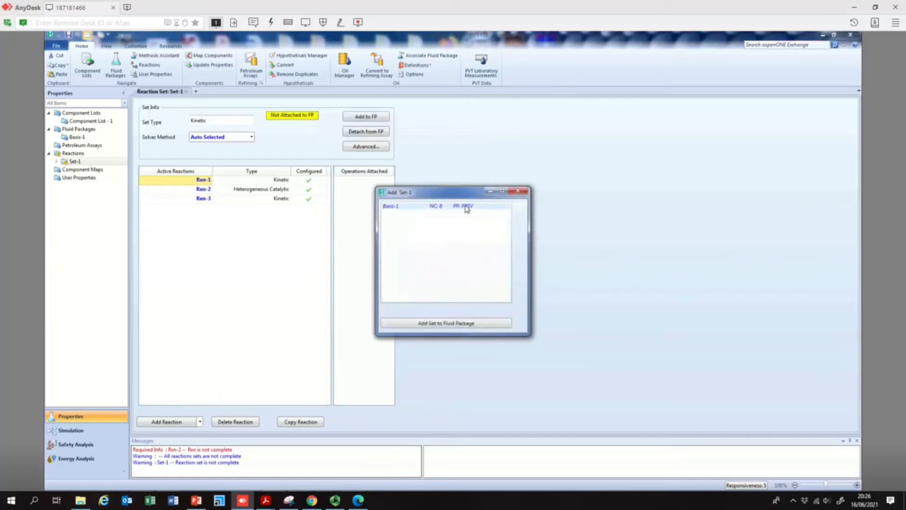
left_click(453, 324)
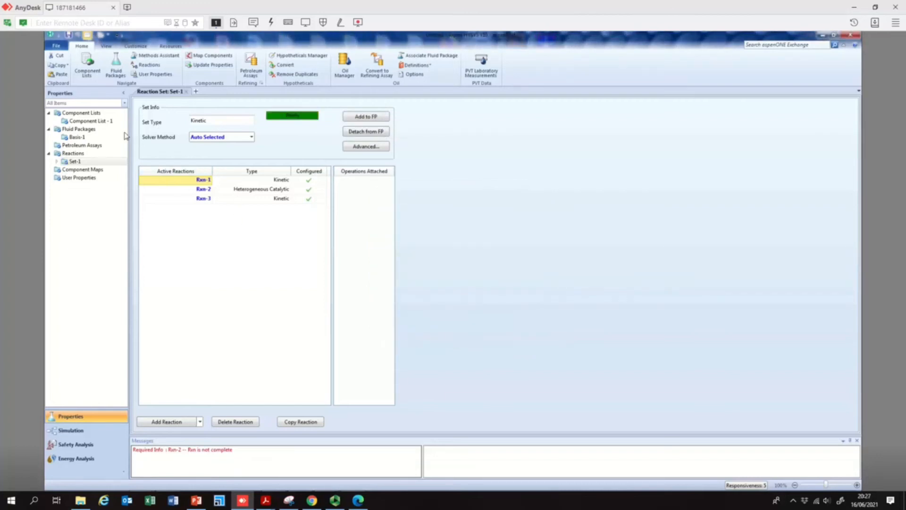
- Review the reactions in Set-1 and switch to the Simulation environment
left_click(202, 191)
left_click(205, 200)
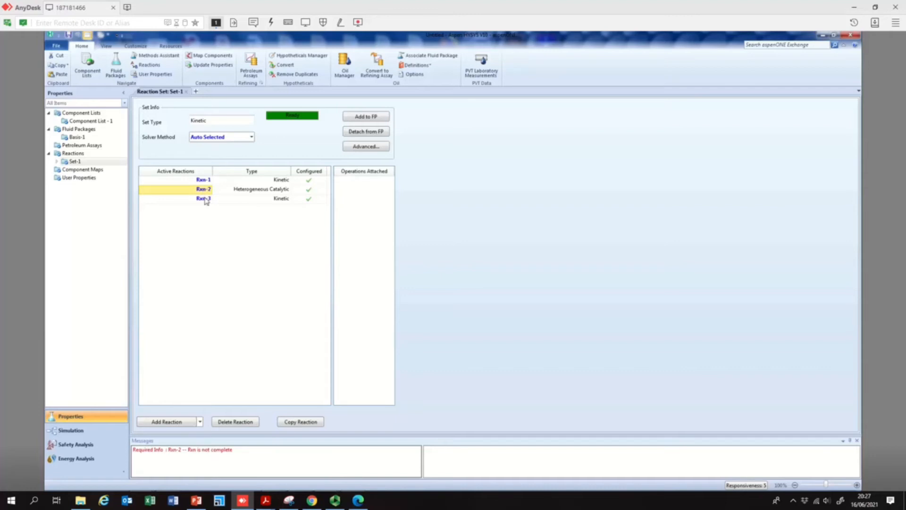
left_click(206, 200)
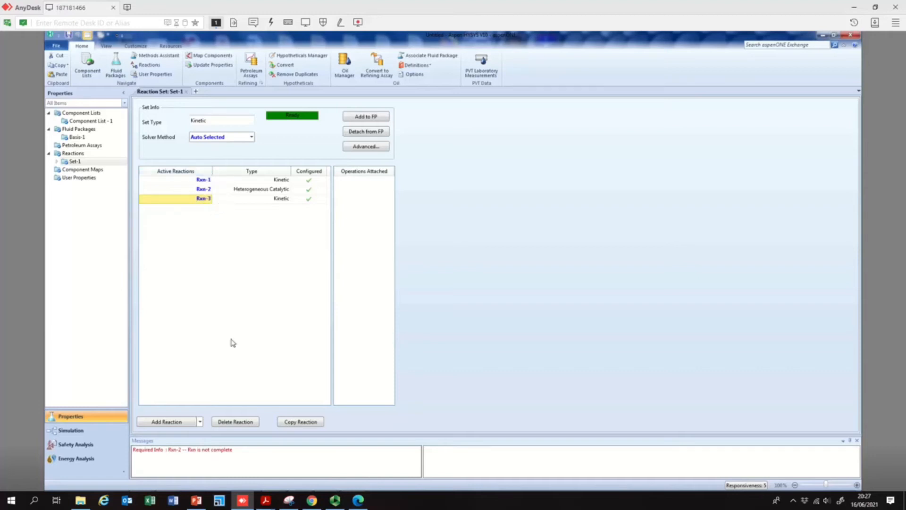
left_click(66, 431)
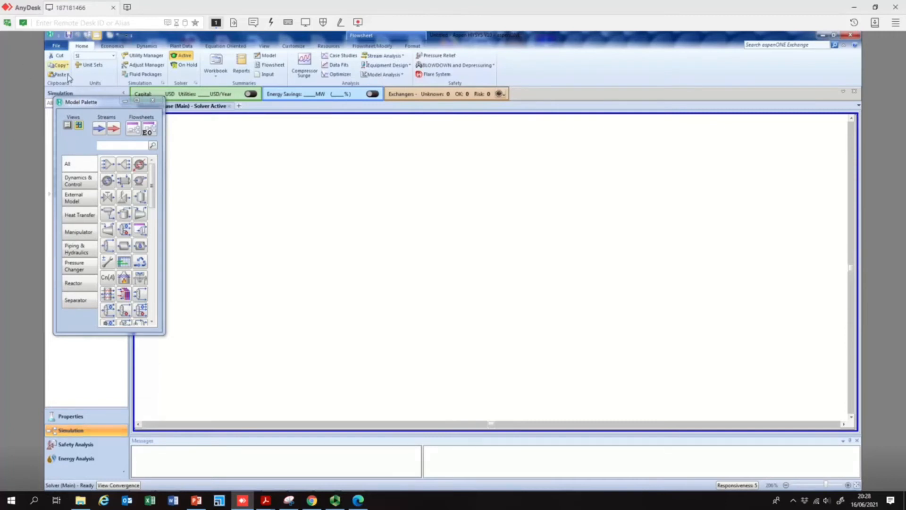
- Browse the model palette's unit operations and review the process notes and the reaction conditions slide
left_click_drag(83, 106, 78, 136)
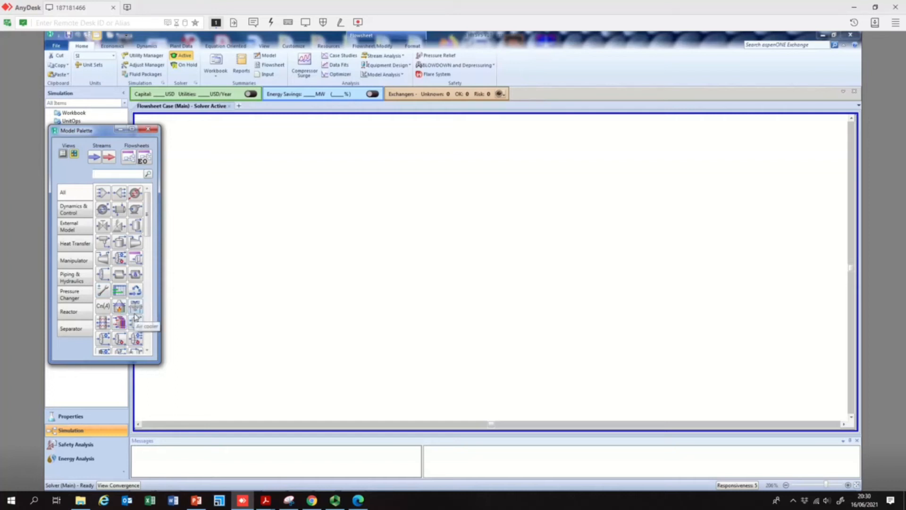
scroll(135, 317, "down", 2)
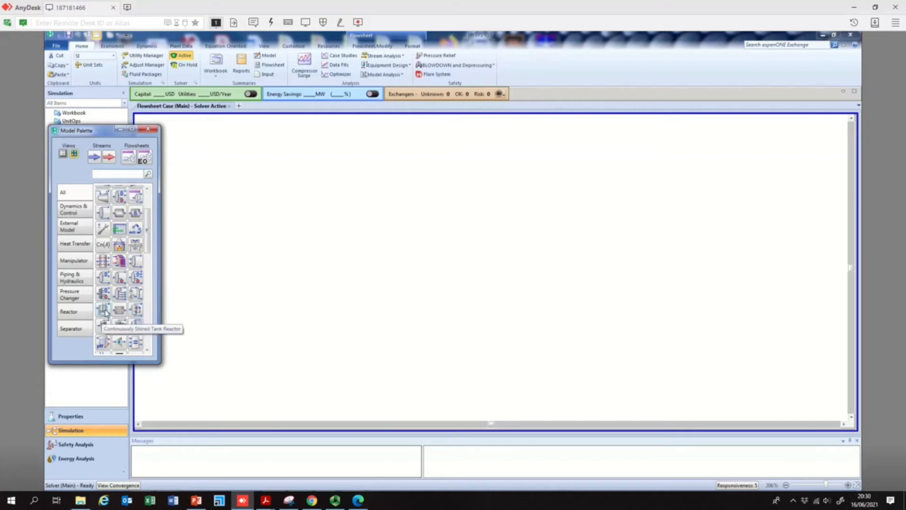
scroll(106, 312, "down", 1)
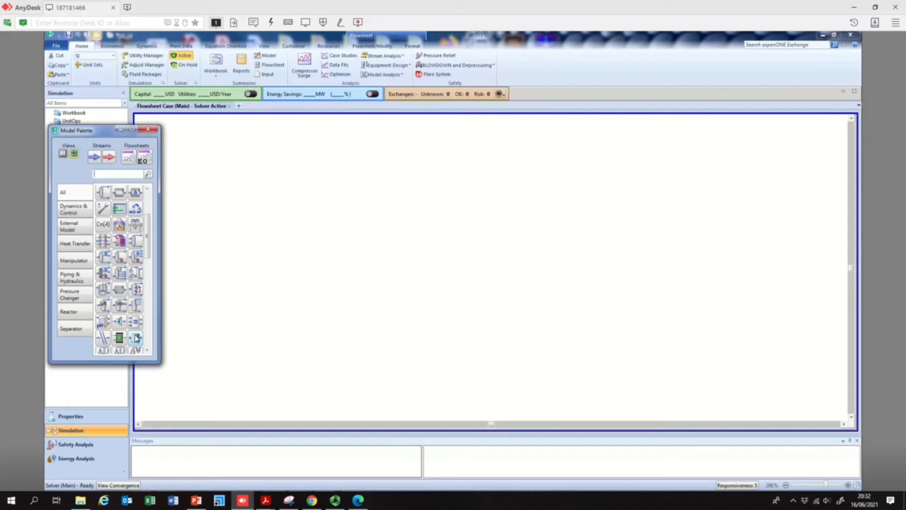
left_click(136, 338)
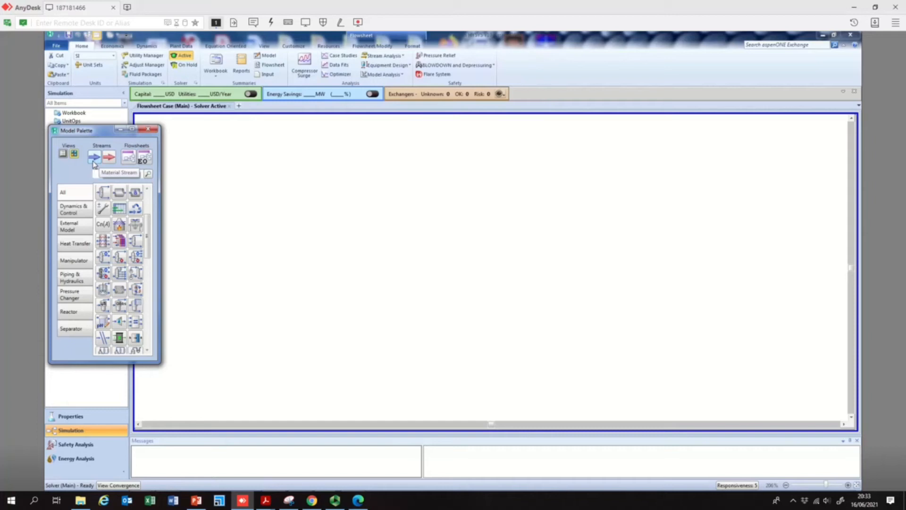
mouse_move(265, 500)
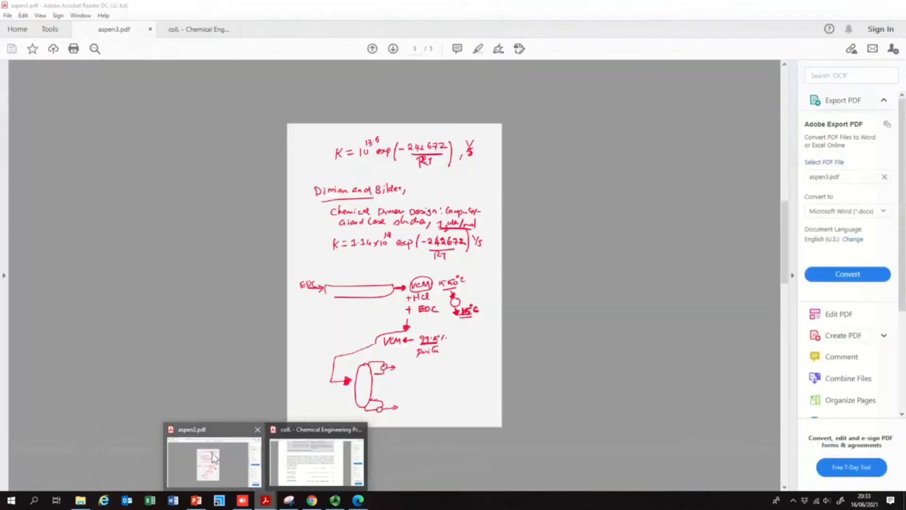
left_click(211, 453)
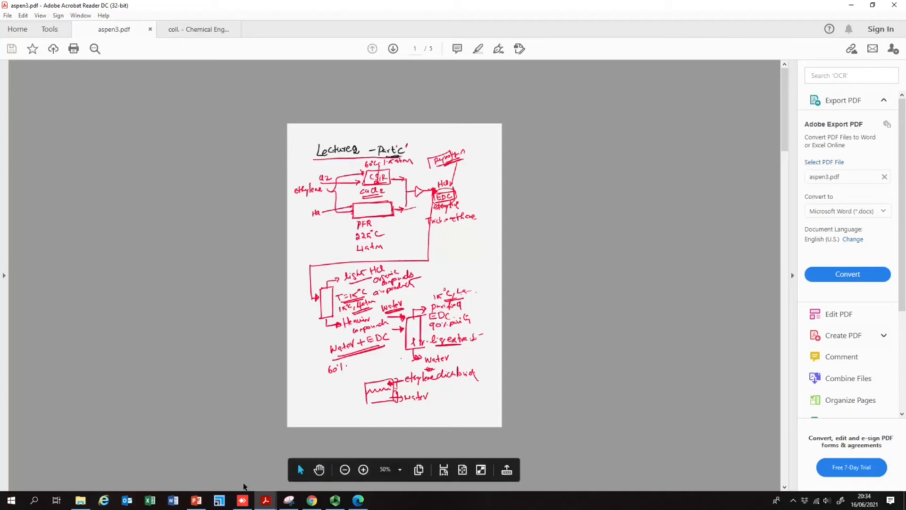
left_click(198, 500)
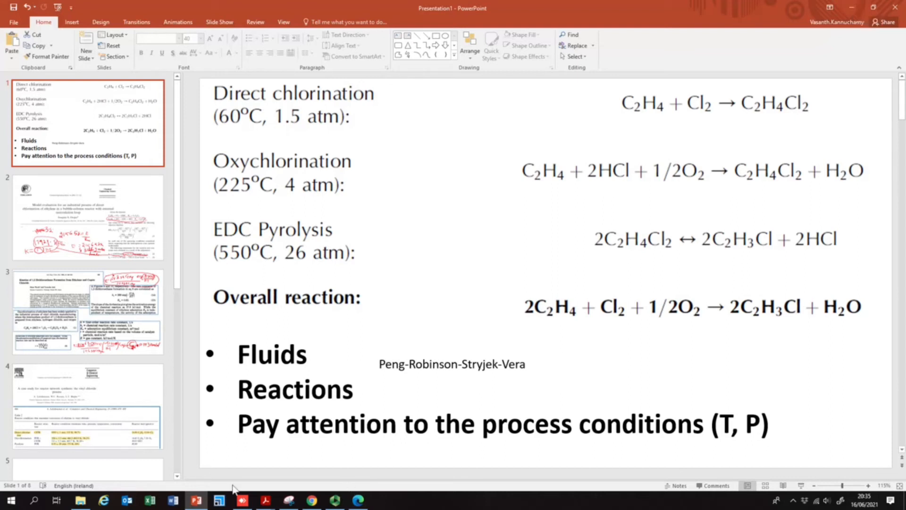
mouse_move(248, 504)
left_click(242, 447)
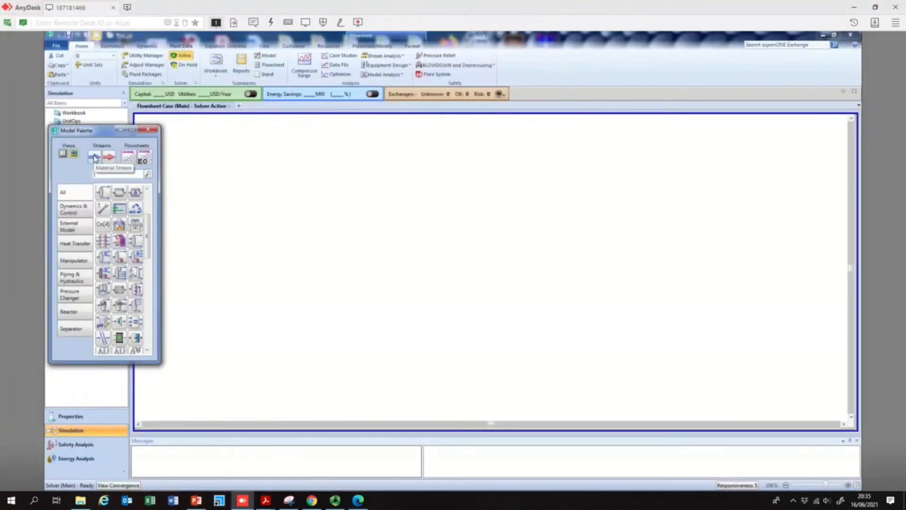
- Place a material stream on the flowsheet and open its composition page
left_click(95, 159)
left_click(295, 176)
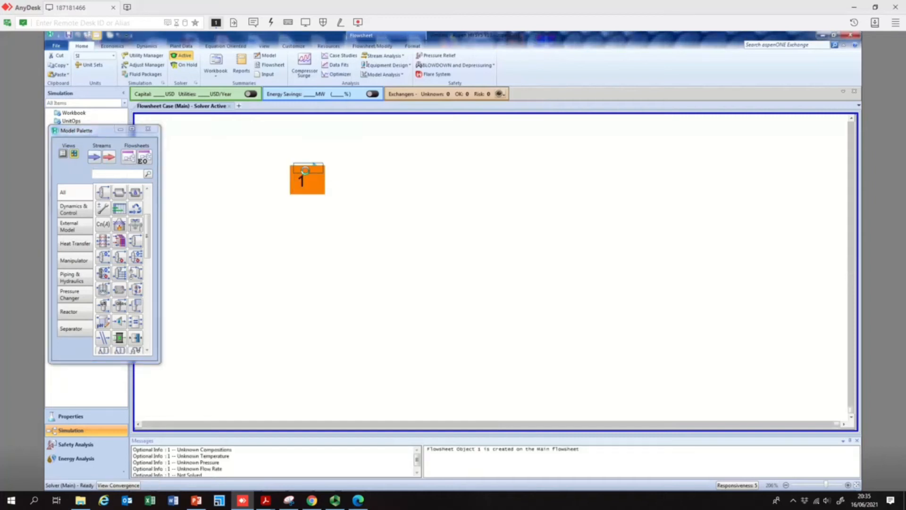
double_click(305, 171)
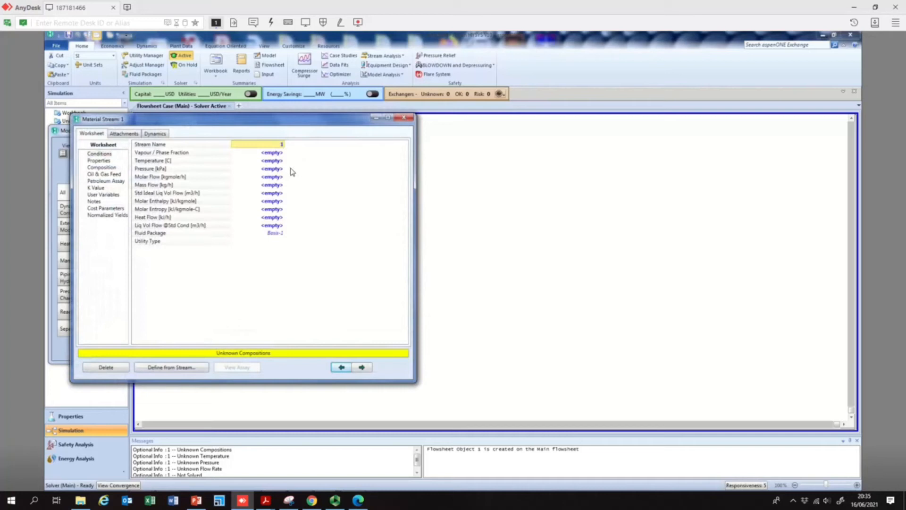
left_click(105, 168)
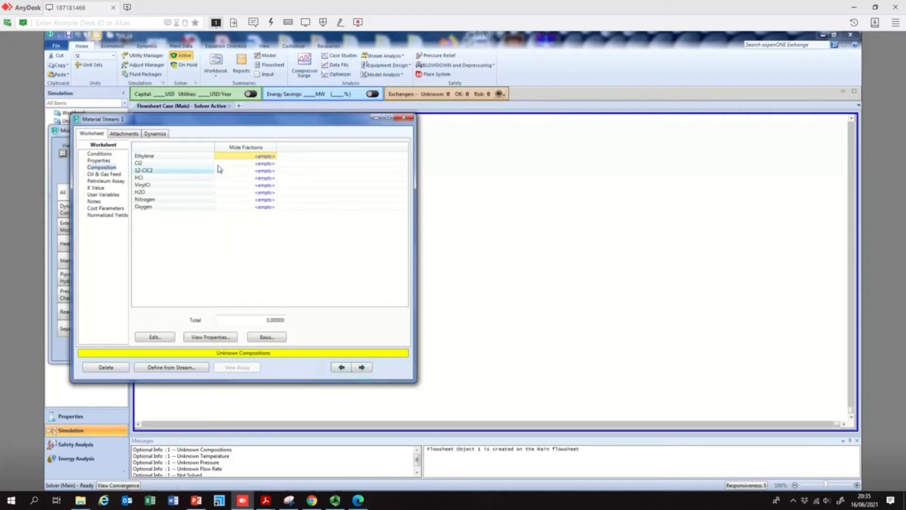
- Set stream 1's composition to a Cl2 mole fraction of 1 and Ethylene 0
left_click(271, 164)
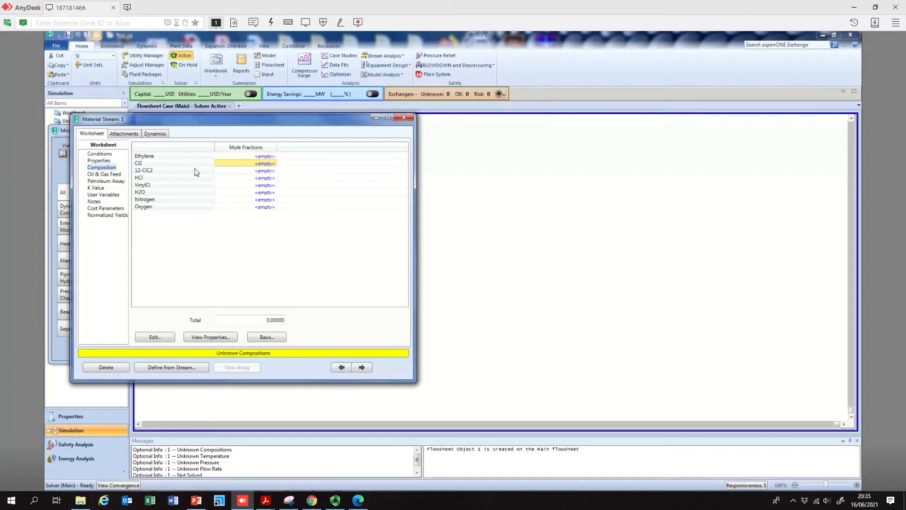
left_click(271, 166)
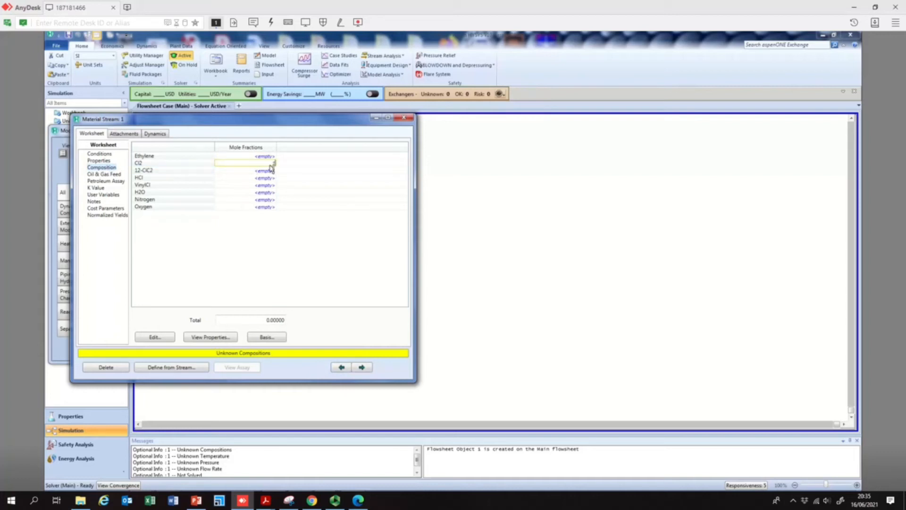
type("1")
key("Return")
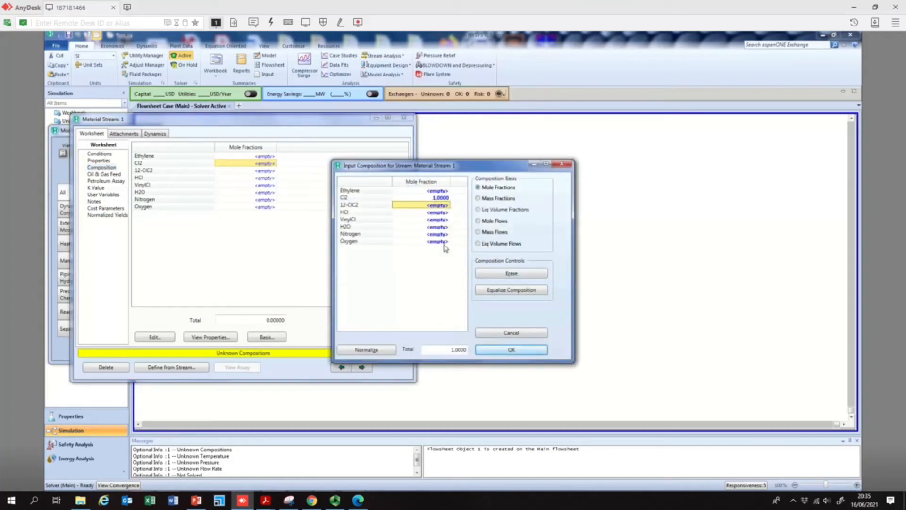
left_click(505, 351)
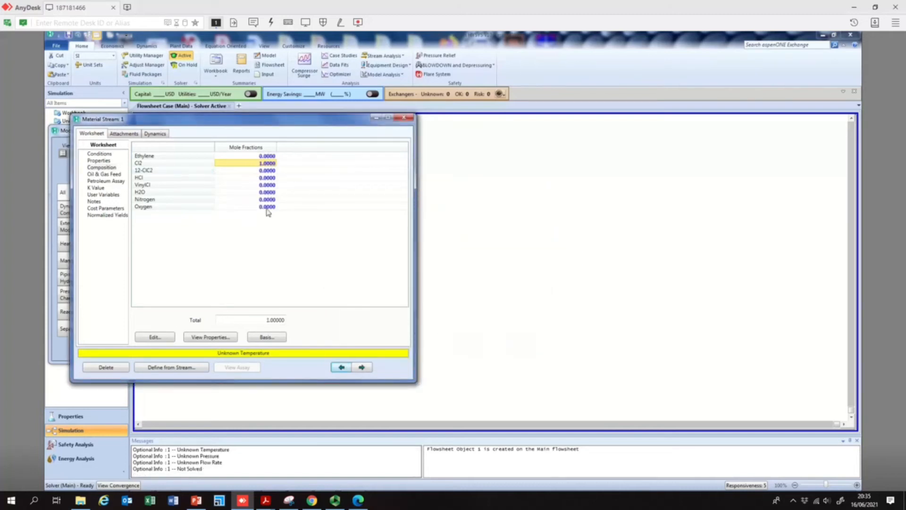
left_click(267, 156)
type("0")
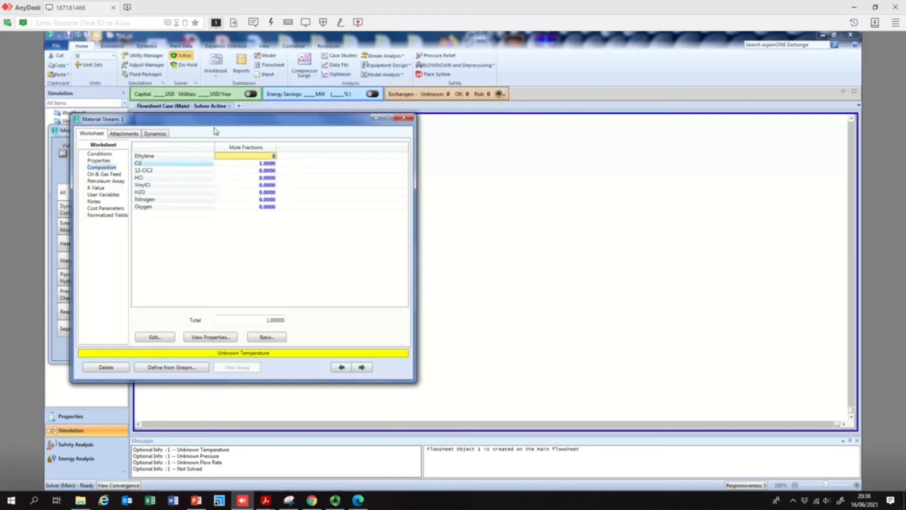
- Check the direct chlorination conditions on the slide and set stream 1's temperature to 60 °C
left_click_drag(370, 120, 718, 109)
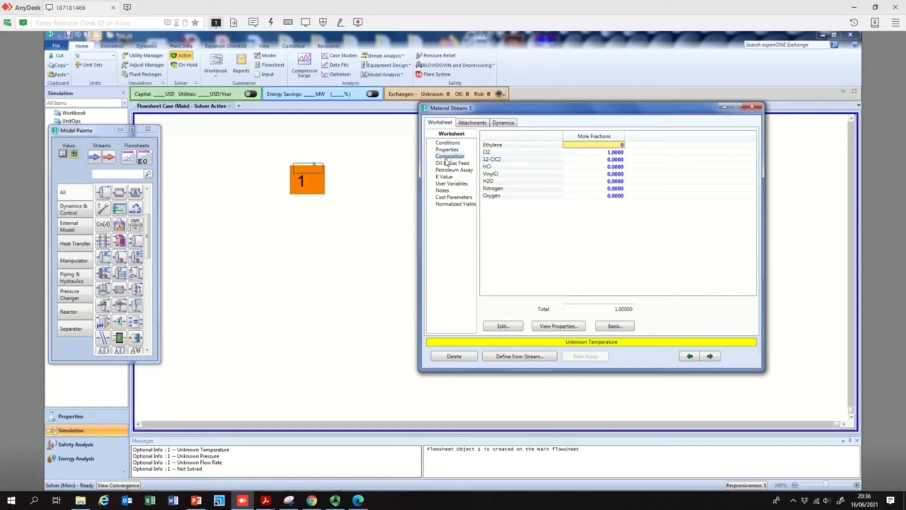
left_click(613, 152)
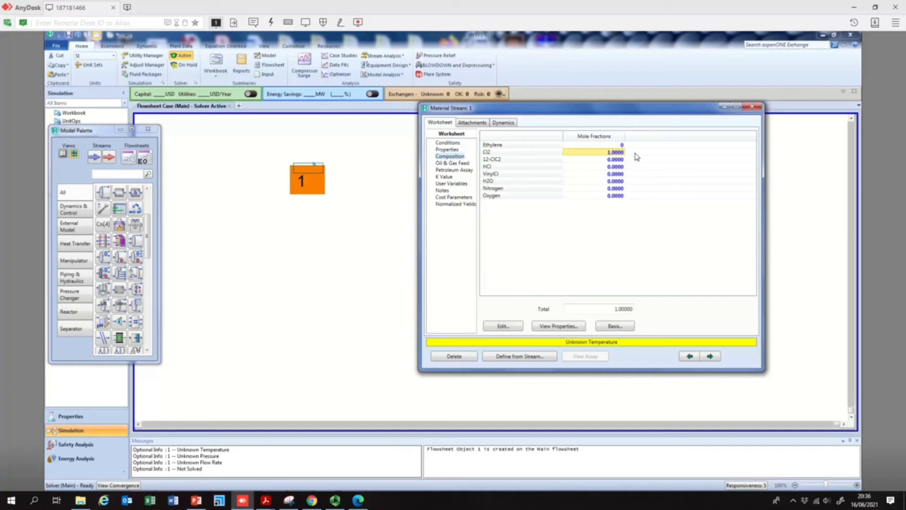
left_click(447, 143)
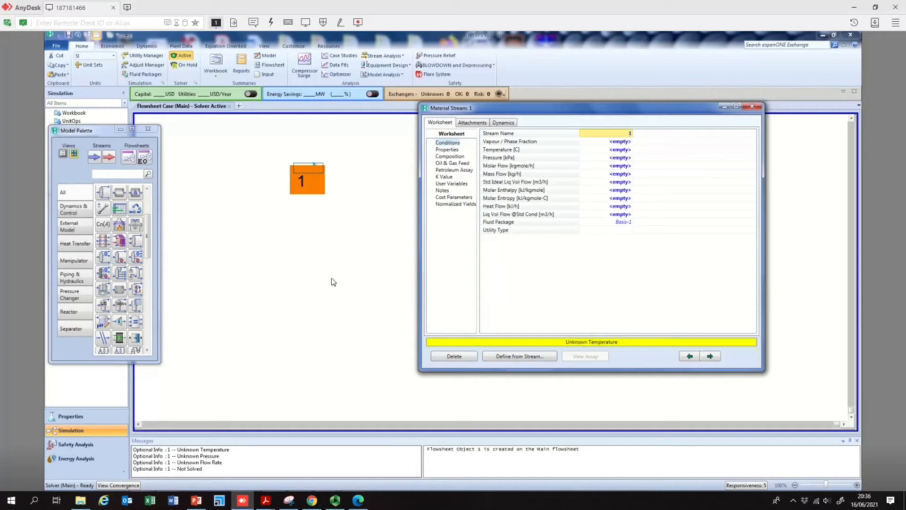
left_click(198, 502)
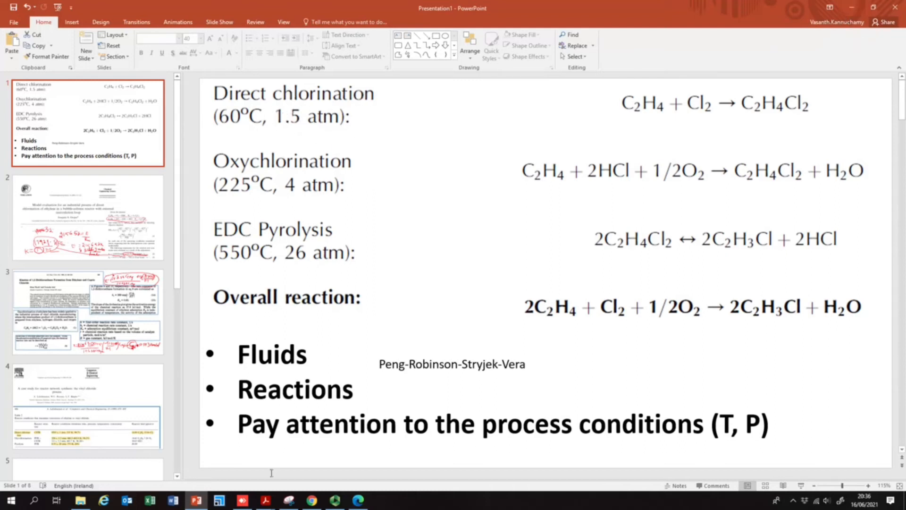
mouse_move(246, 503)
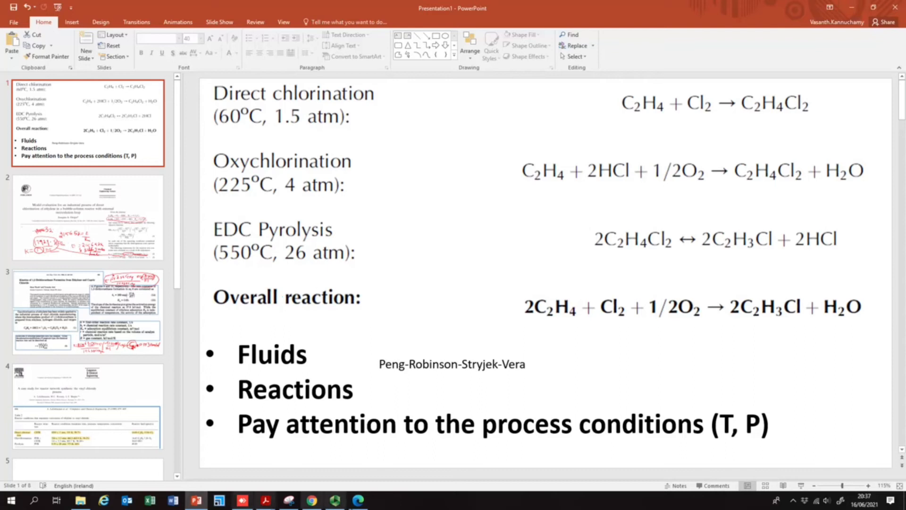
left_click(244, 503)
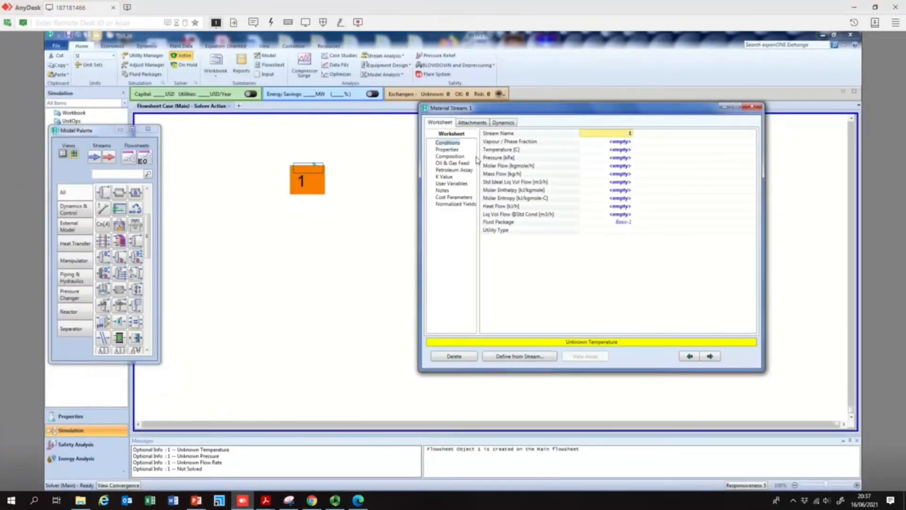
left_click(609, 150)
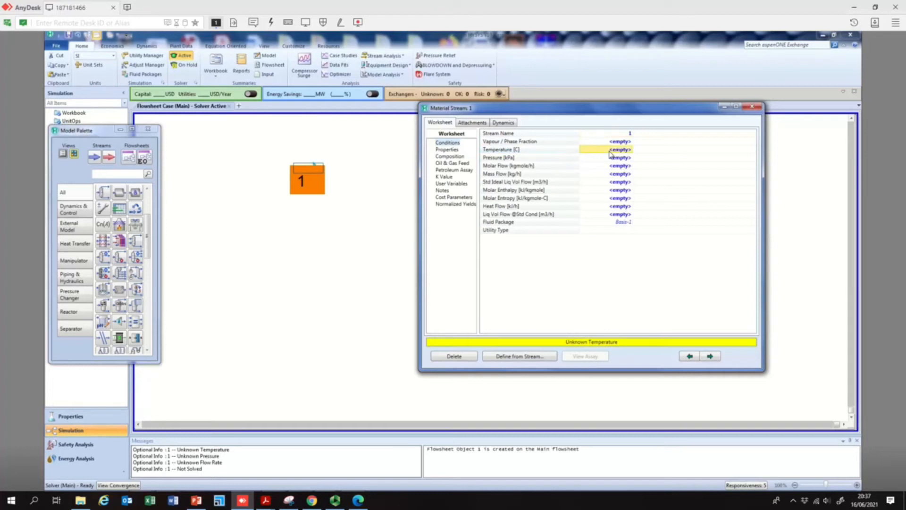
type("60")
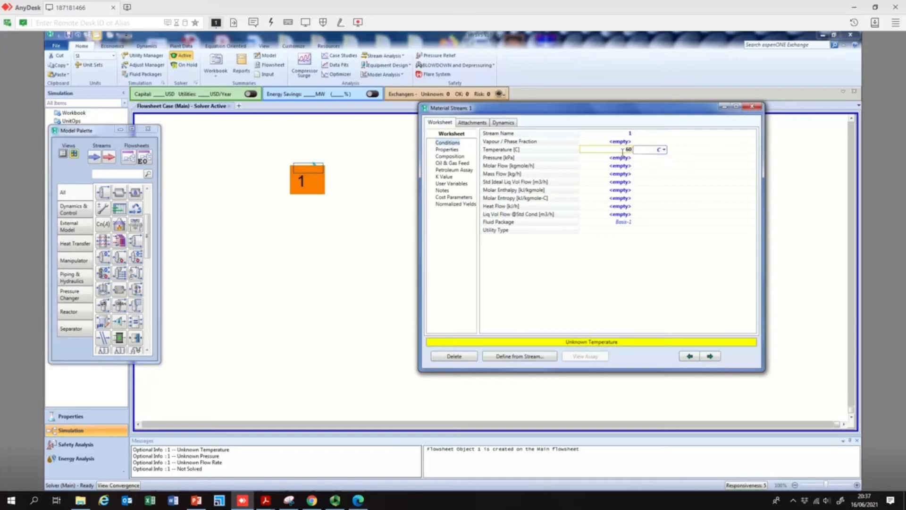
- Set stream 1's pressure to 1.5 atm and return to the conditions slide
left_click(608, 159)
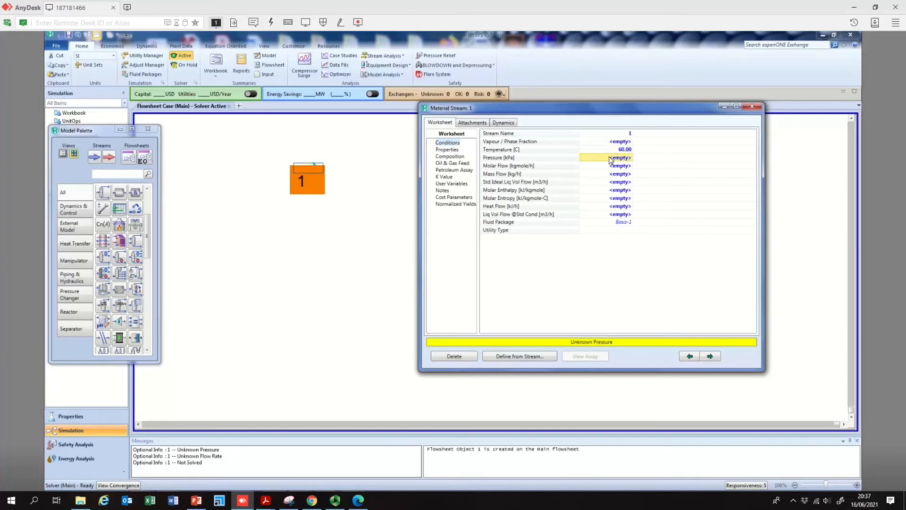
type("1.5")
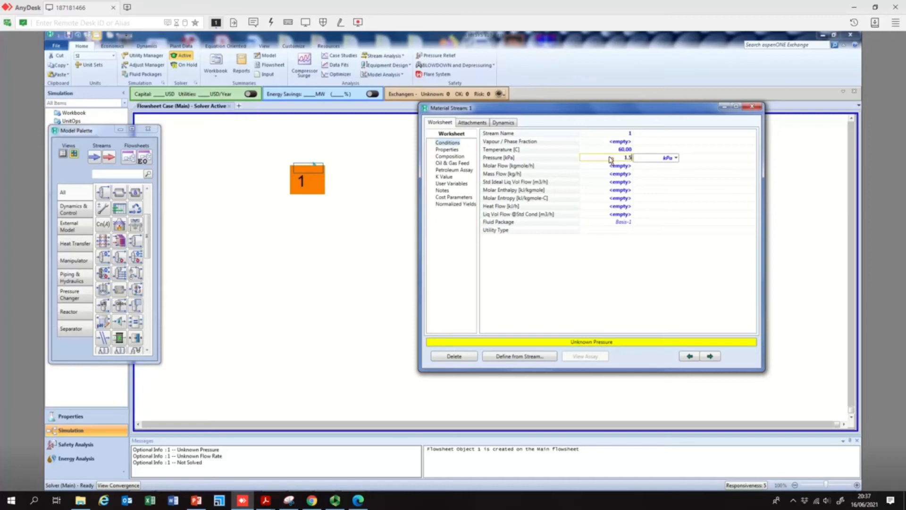
key("Return")
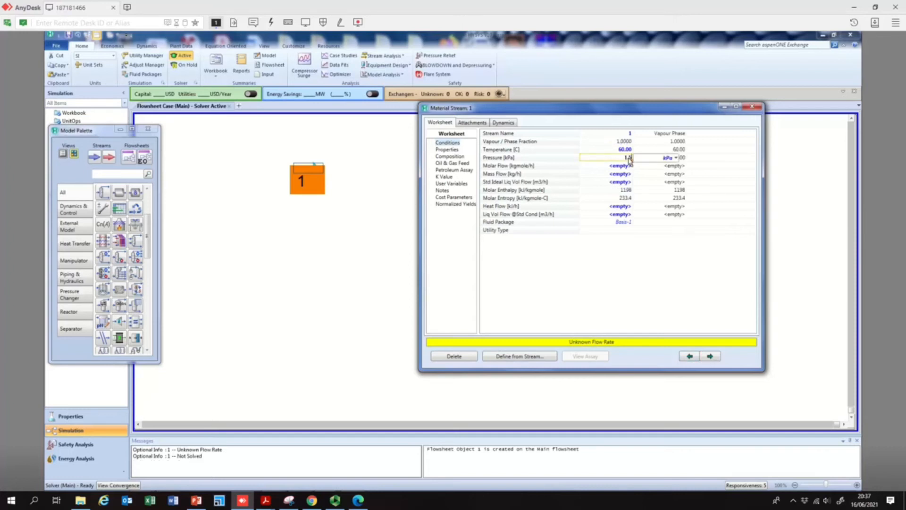
left_click(675, 158)
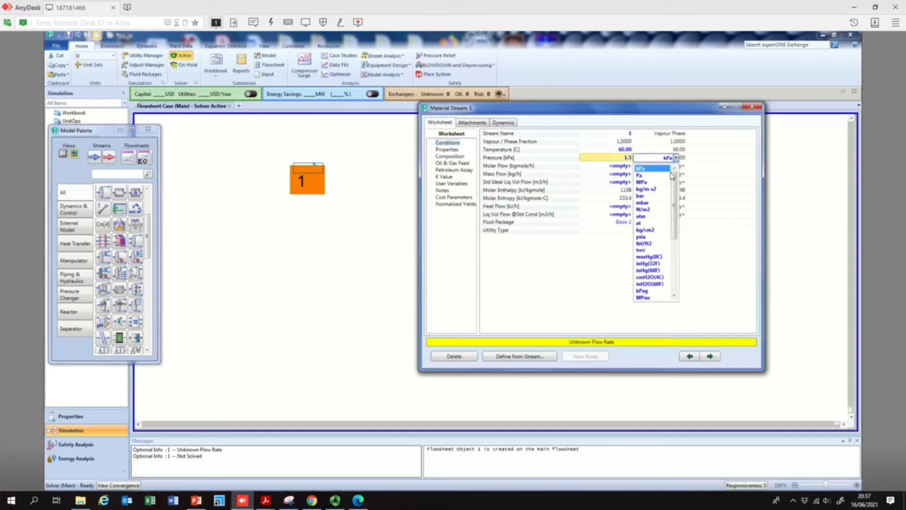
left_click(651, 216)
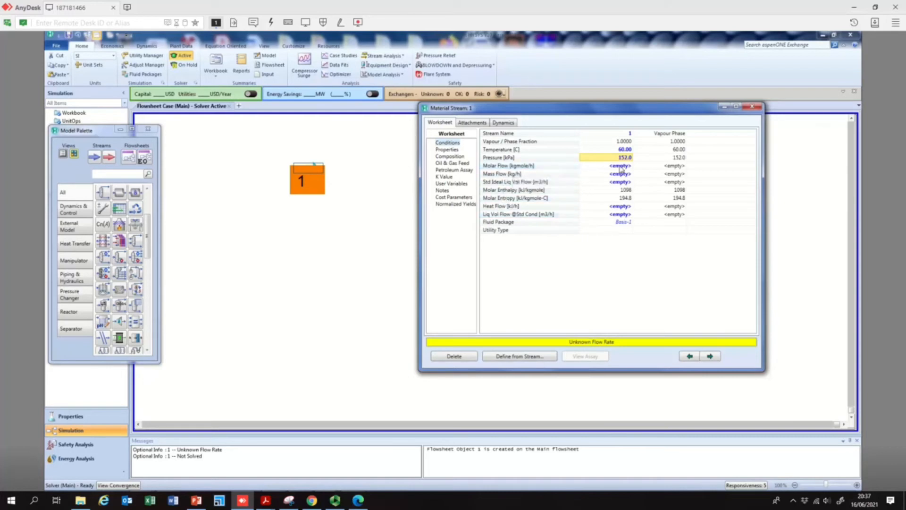
left_click(246, 503)
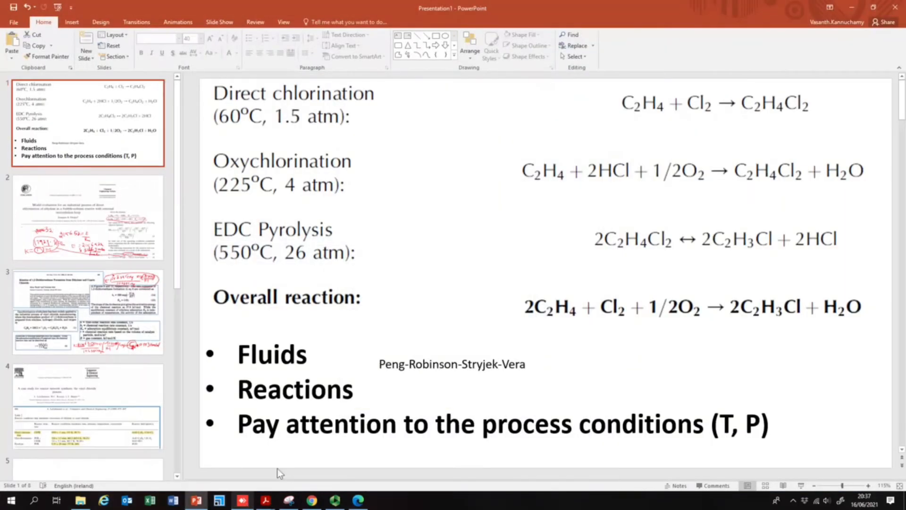
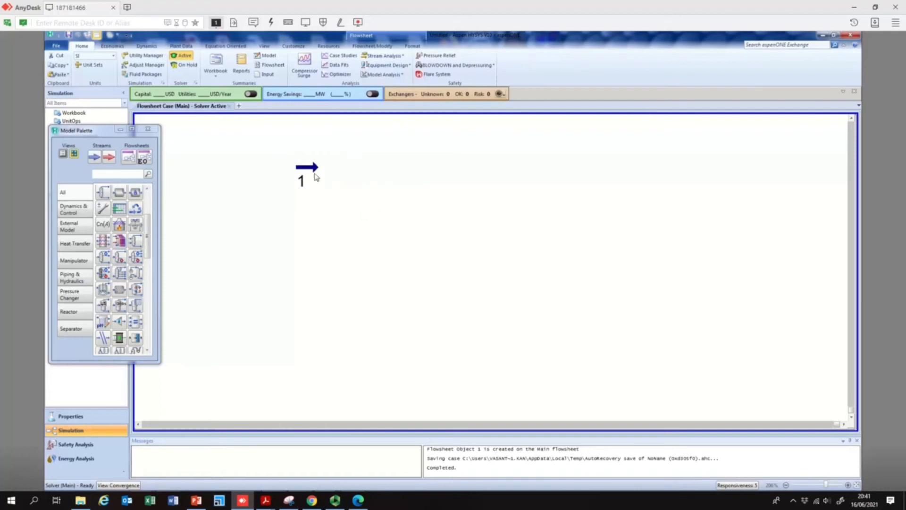
- Open stream 1 and set its molar flow to 350 kgmole/h
mouse_move(316, 174)
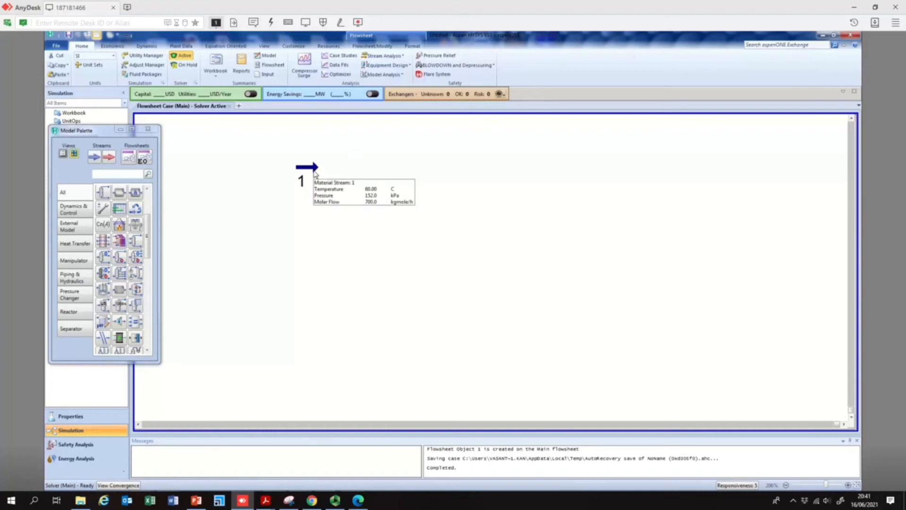
double_click(316, 174)
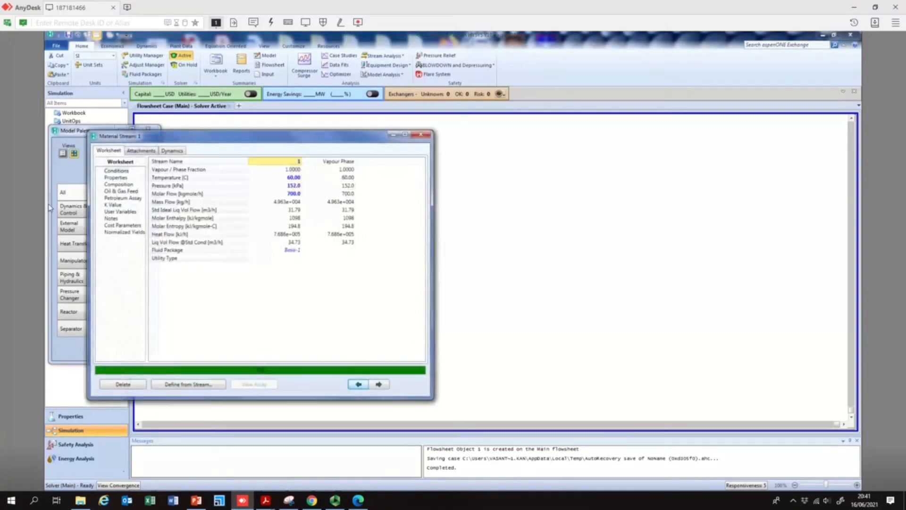
left_click(126, 186)
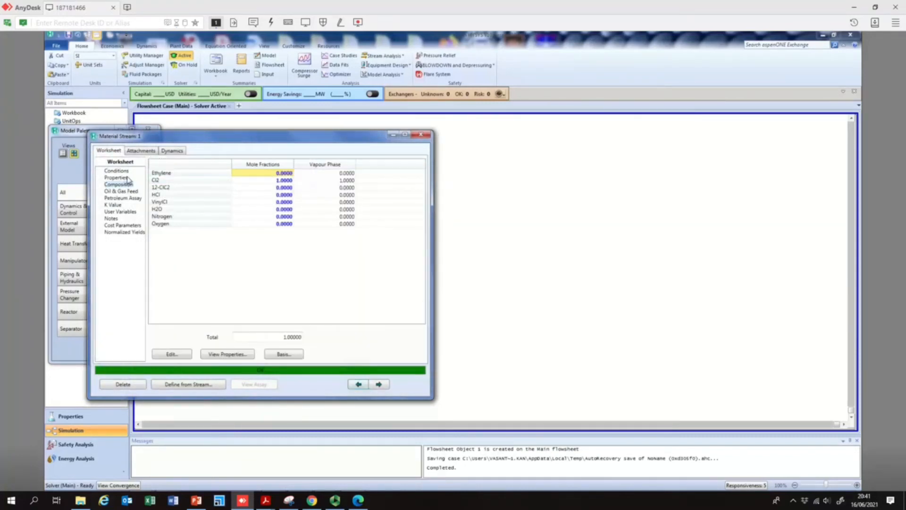
left_click(128, 178)
left_click(126, 170)
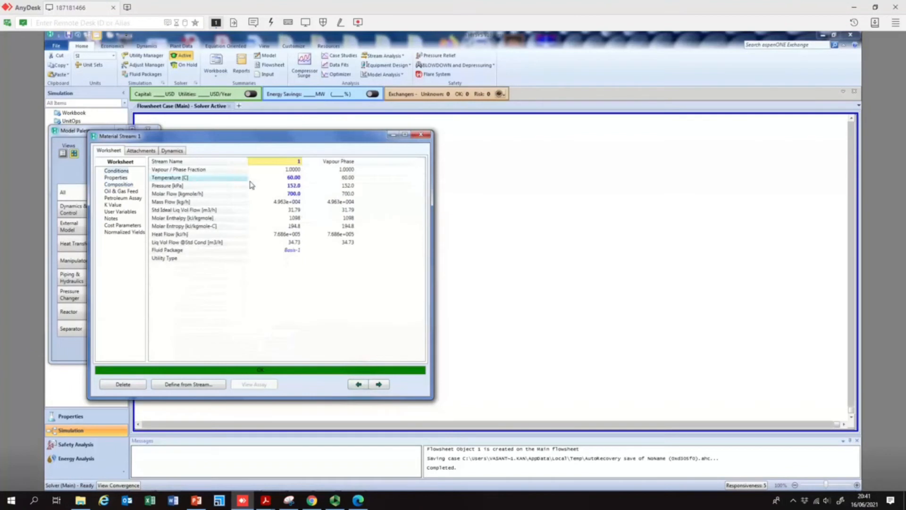
left_click(283, 193)
type("35")
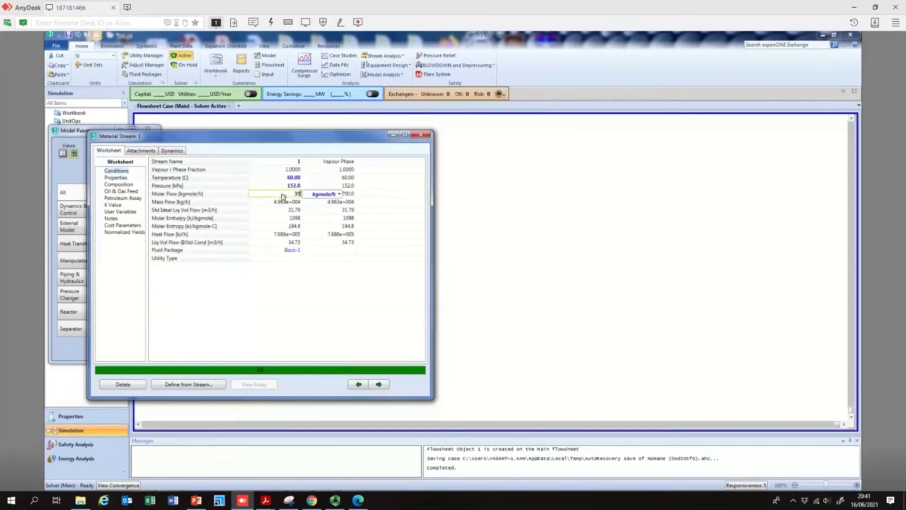
type("0")
key("Return")
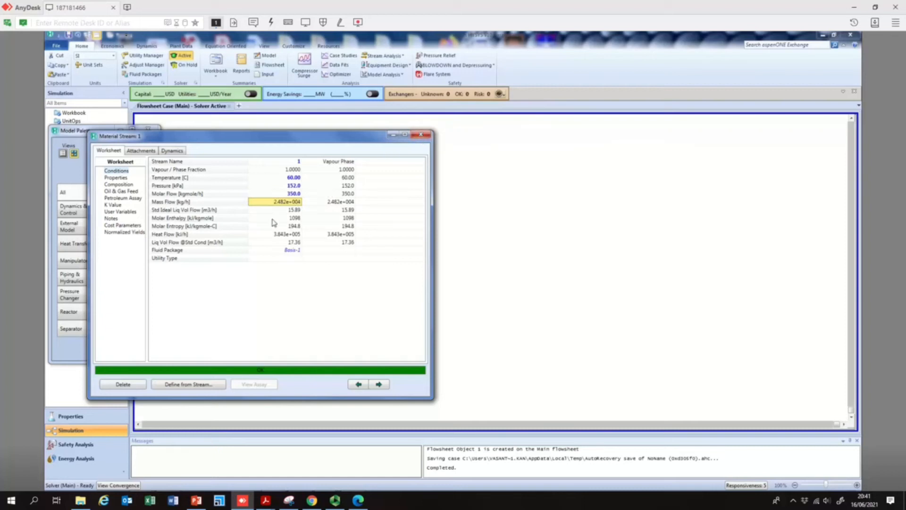
left_click(421, 135)
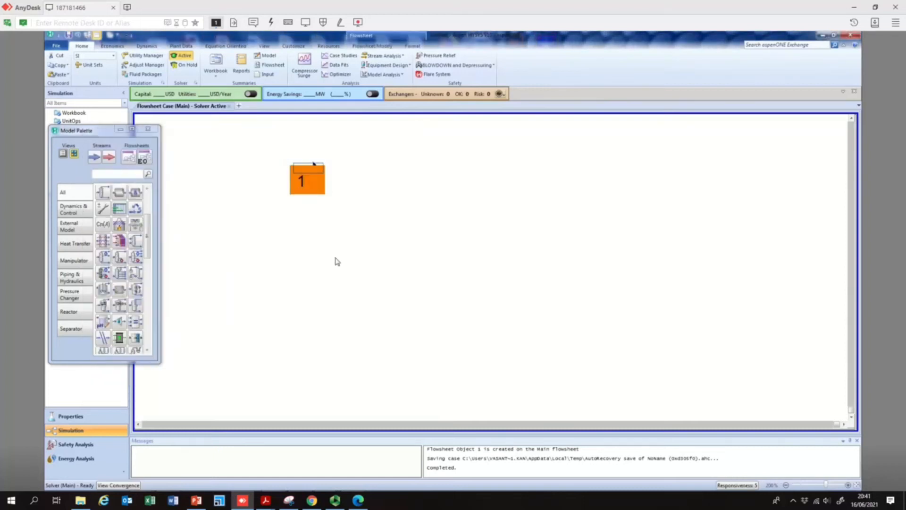
- Rename stream 1 as Cl2
double_click(306, 168)
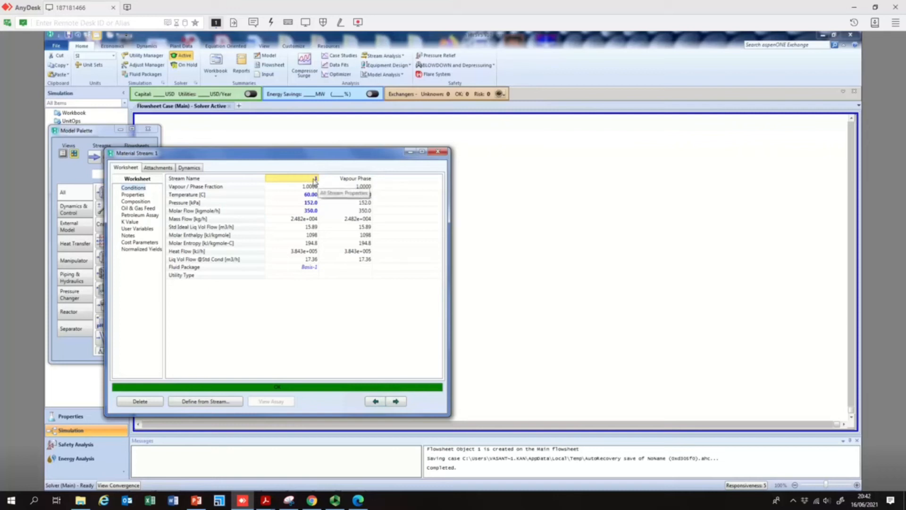
left_click(308, 181)
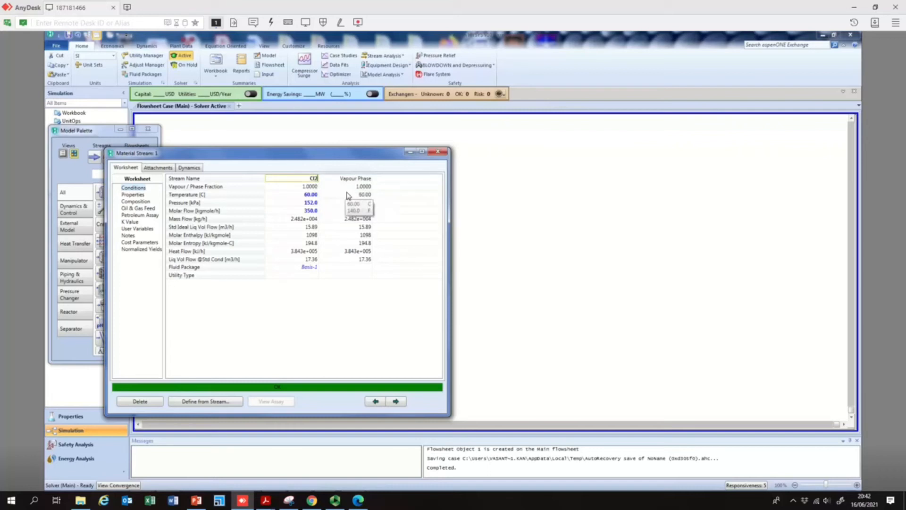
left_click(438, 152)
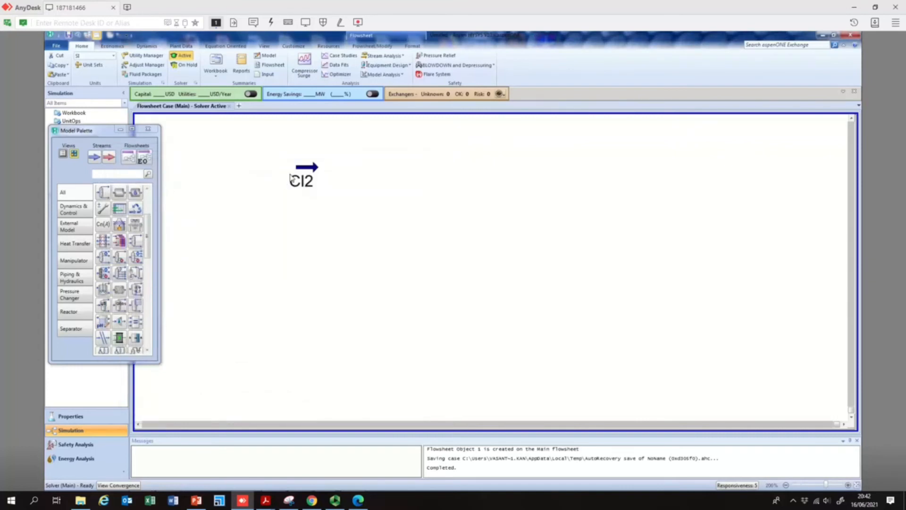
- Place a second material stream below the Cl2 stream and open its composition page
mouse_move(313, 184)
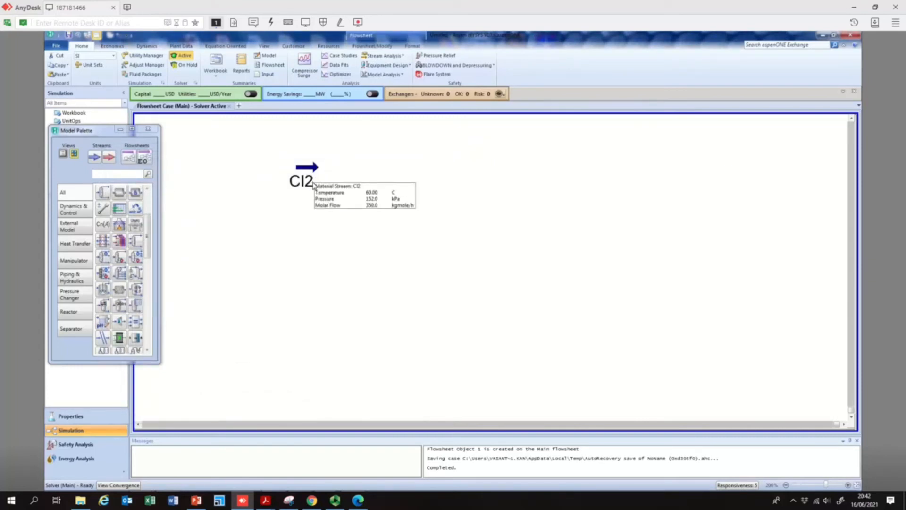
left_click(94, 156)
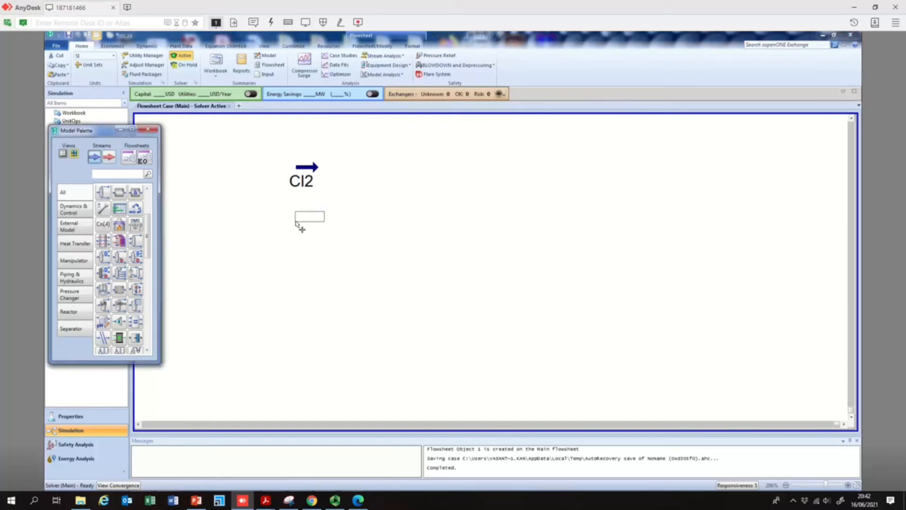
left_click(297, 224)
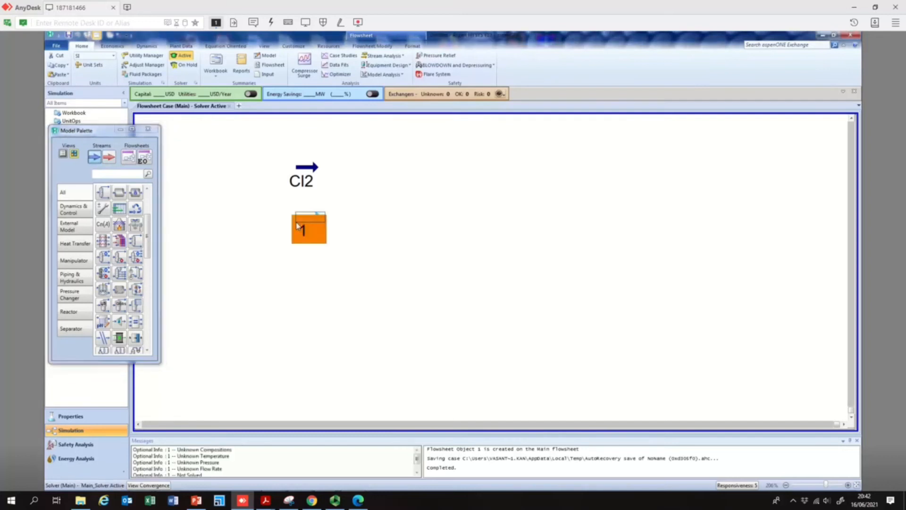
double_click(315, 219)
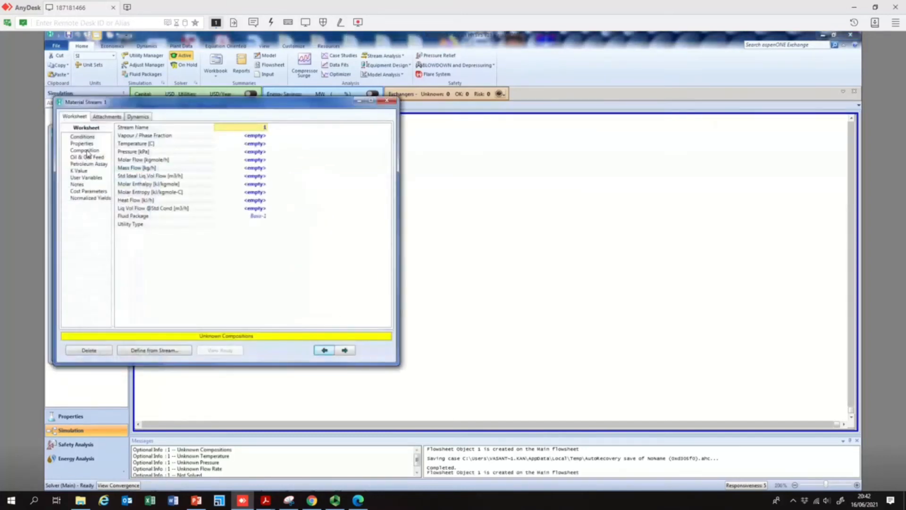
left_click(87, 150)
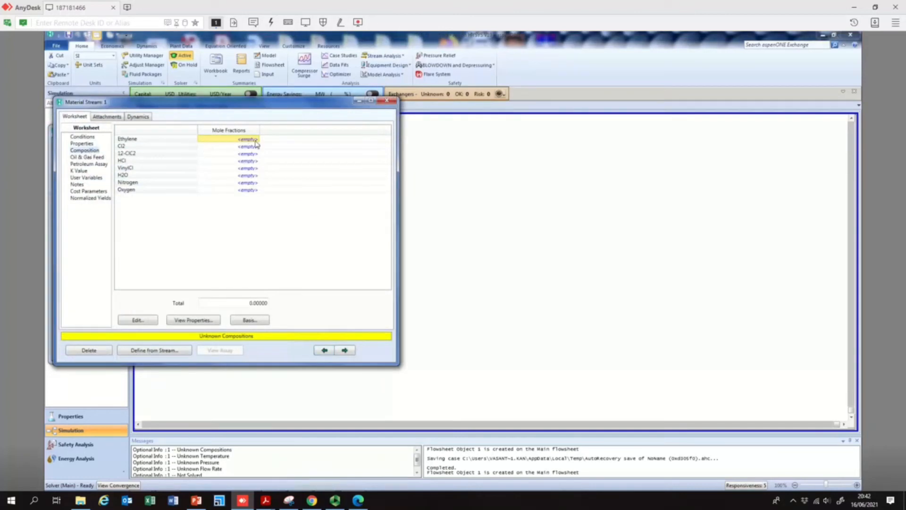
- Set the new stream's composition to an Ethylene mole fraction of 1
type("1")
key("Return")
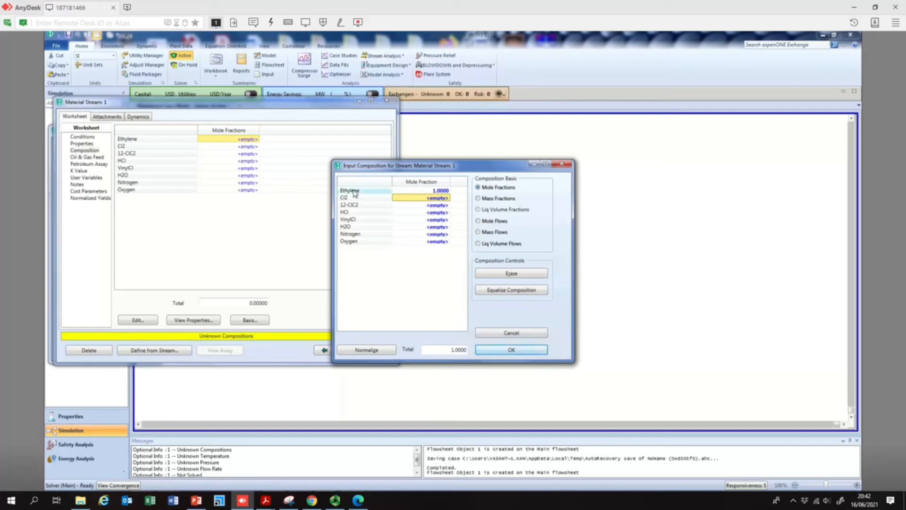
left_click(518, 351)
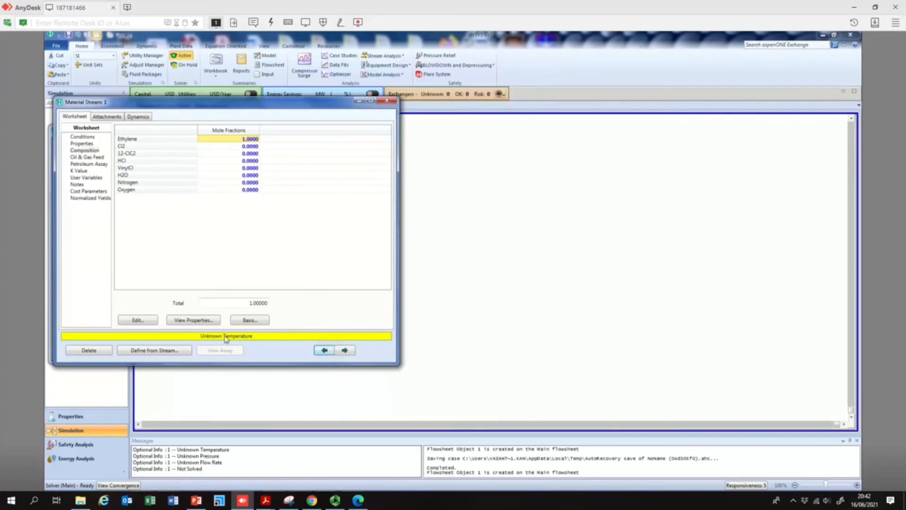
- Set the new stream's temperature to 60 °C and its pressure to 1.5 atm
left_click(82, 137)
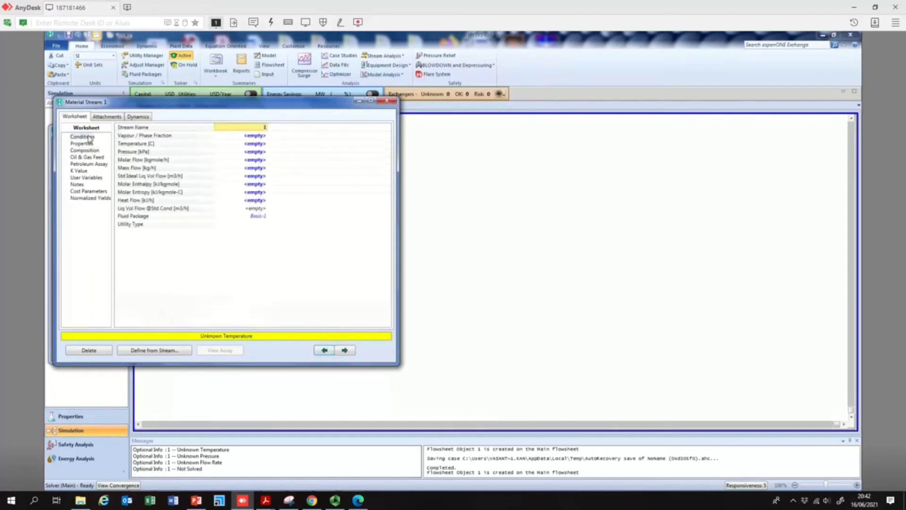
left_click(245, 148)
type("60")
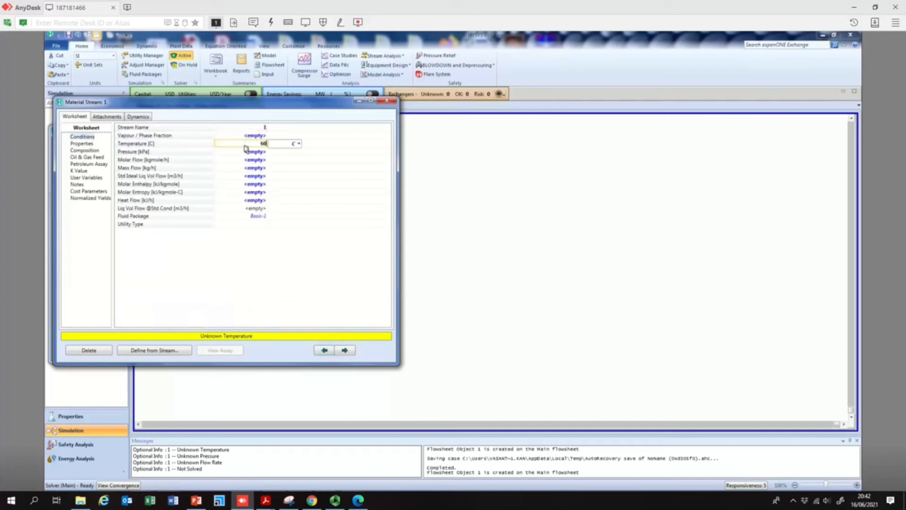
key("Return")
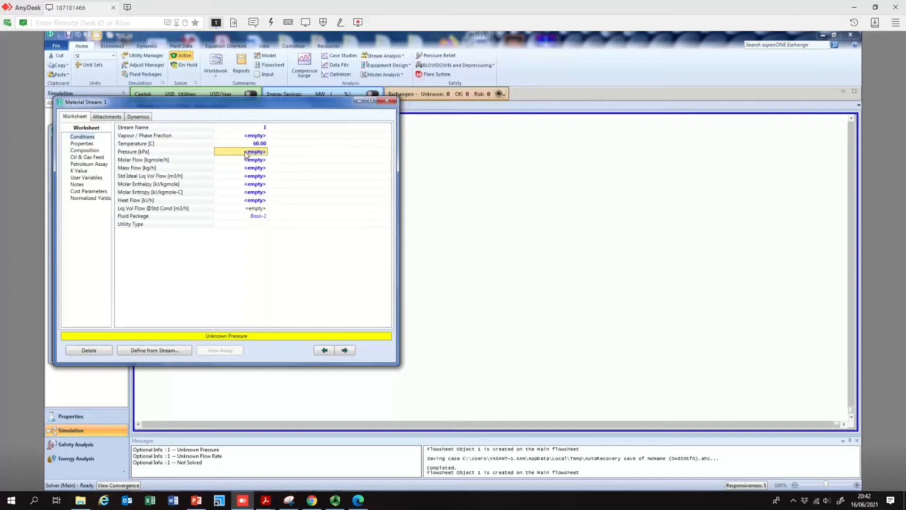
type("1.5")
left_click(311, 152)
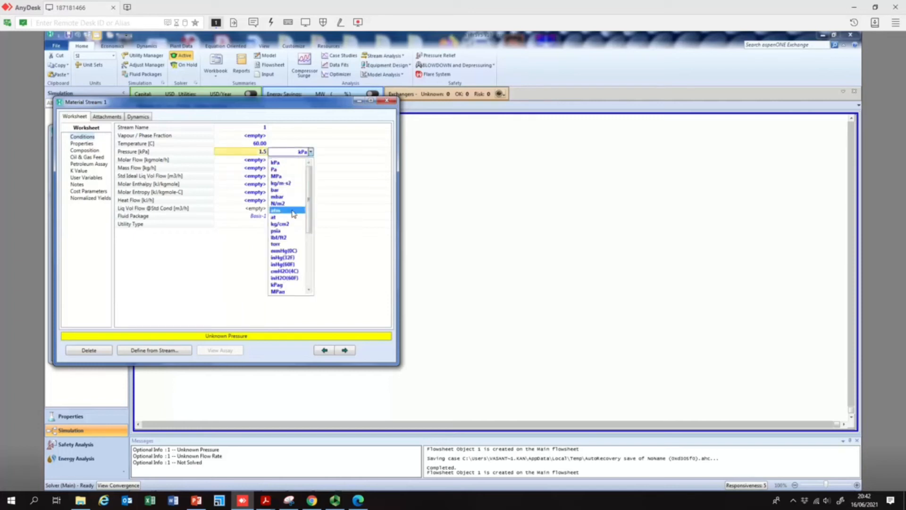
left_click(292, 209)
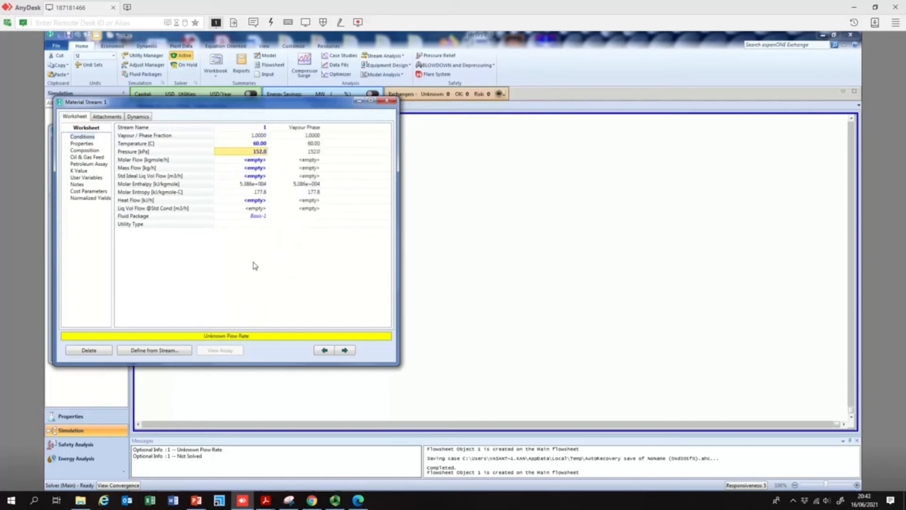
- Set the new stream's molar flow to 700 kgmole/h
left_click(248, 161)
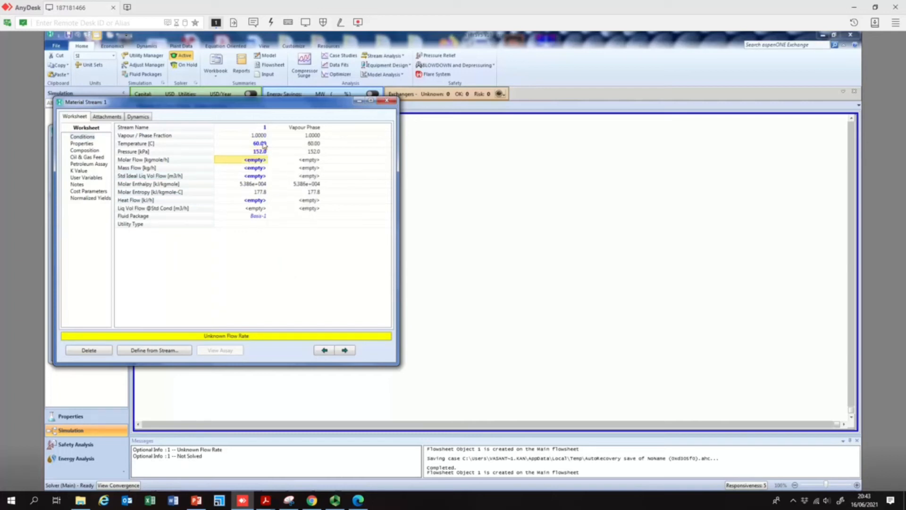
left_click_drag(258, 101, 433, 209)
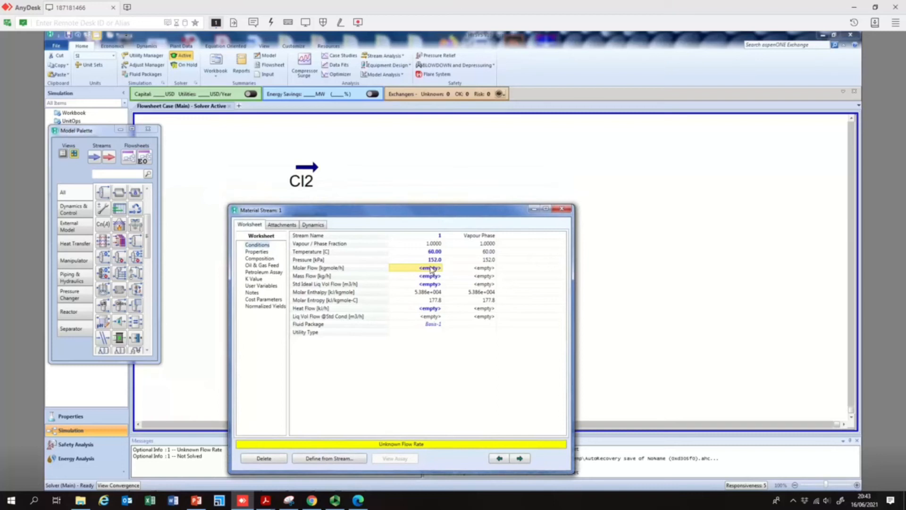
type("100")
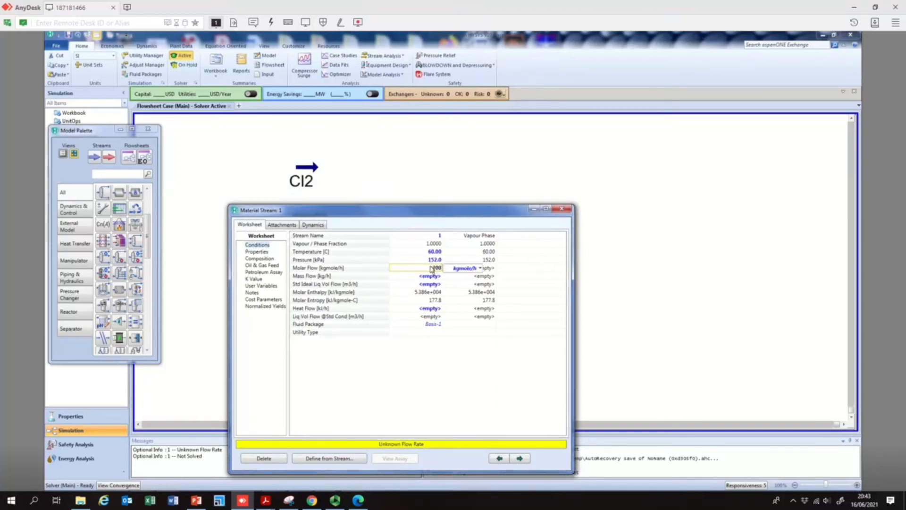
left_click(446, 278)
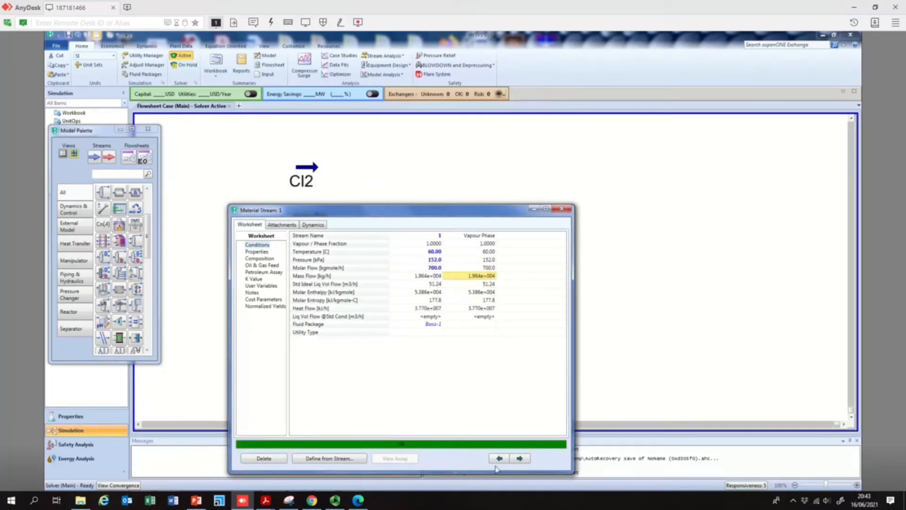
left_click(565, 209)
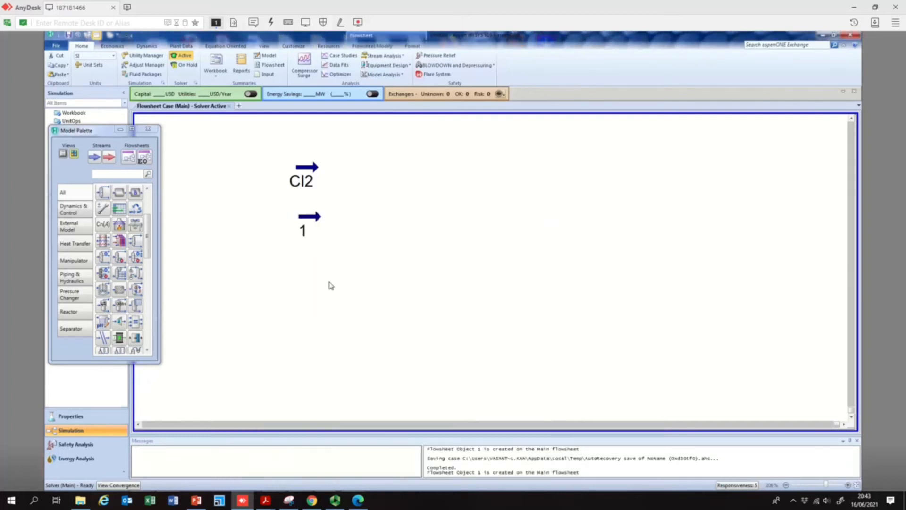
- Rename the second feed stream as C2H4
double_click(312, 222)
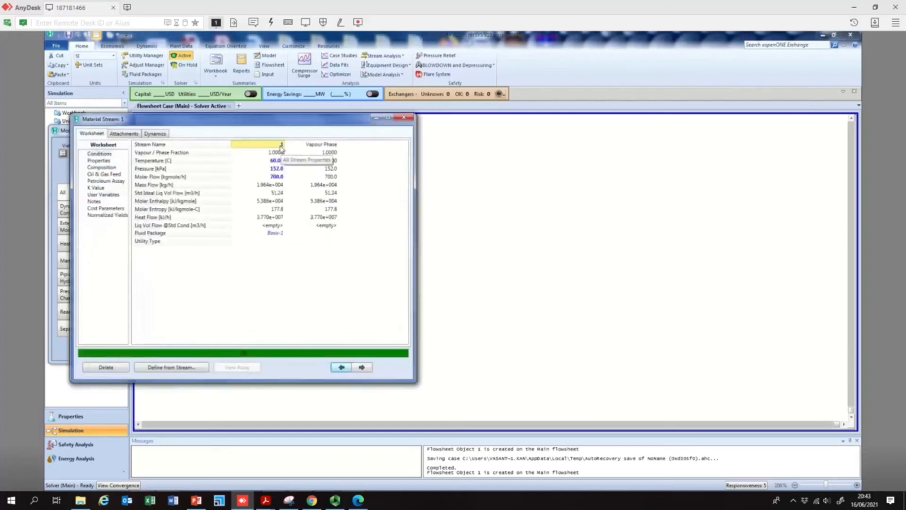
left_click(405, 117)
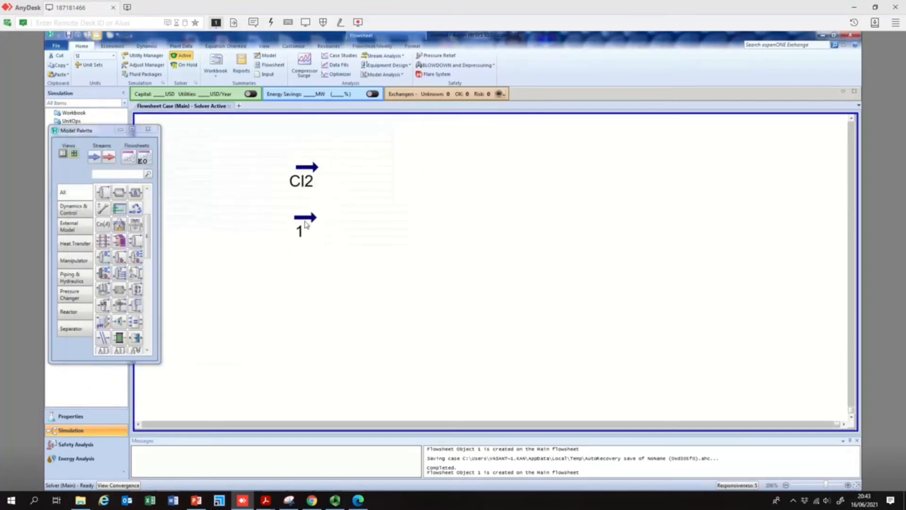
mouse_move(317, 221)
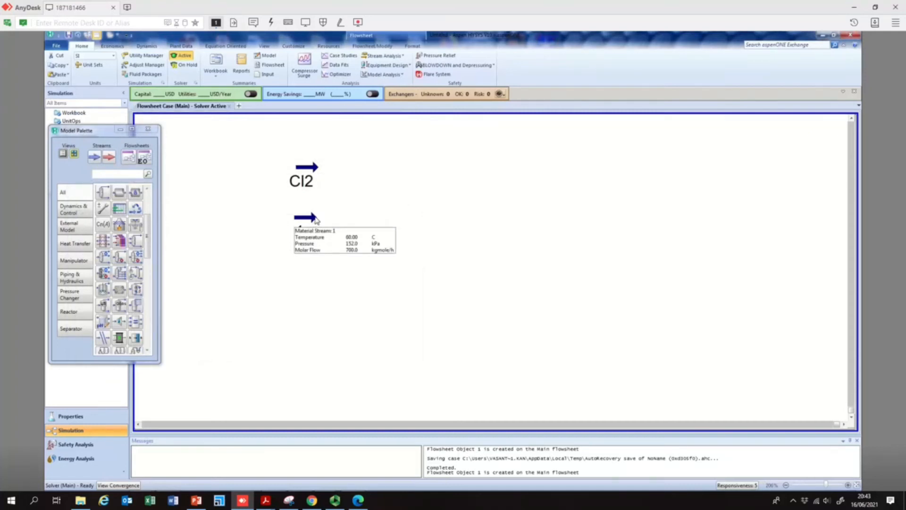
double_click(315, 219)
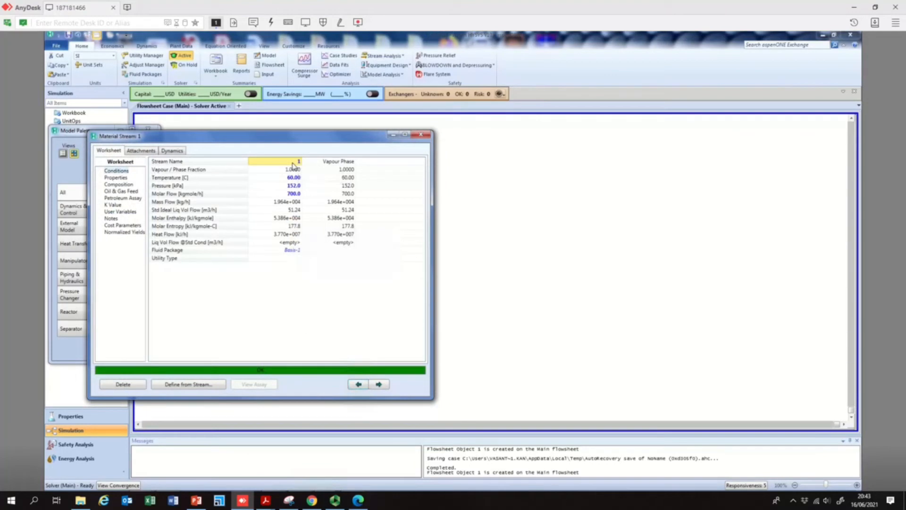
type("C2H4")
key("Return")
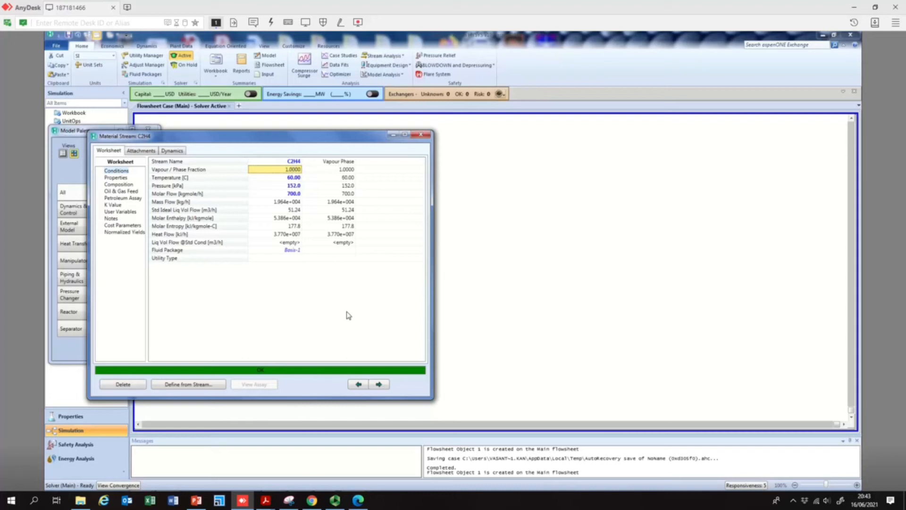
left_click(420, 135)
left_click(414, 163)
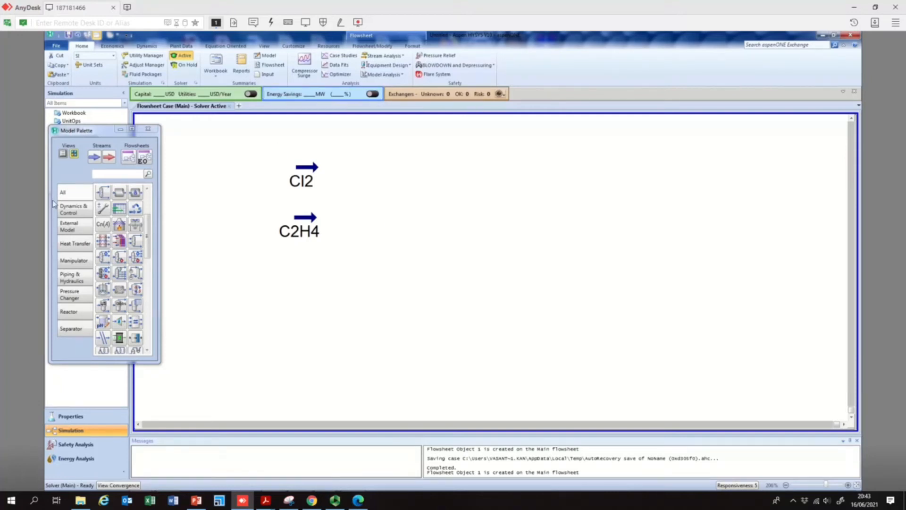
- Place a third material stream below C2H4 and switch to the PowerPoint slide of process conditions
left_click(94, 157)
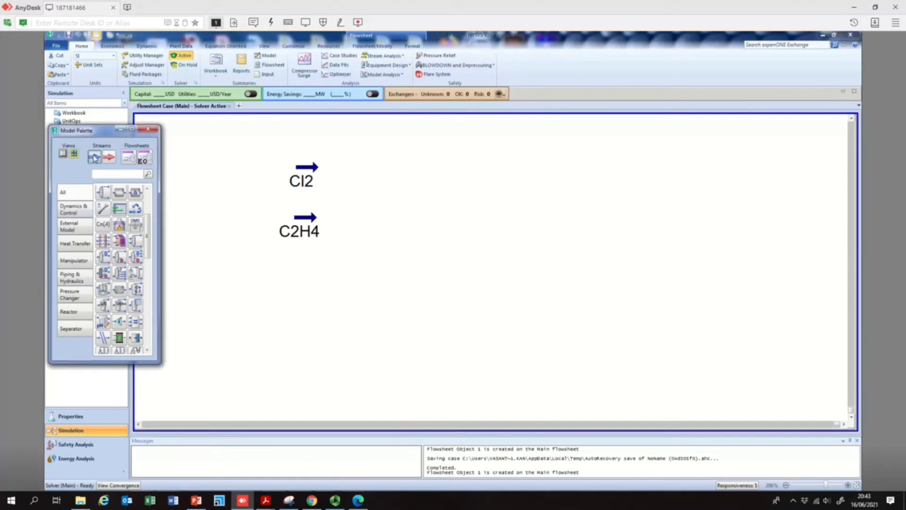
left_click_drag(95, 157, 294, 283)
left_click_drag(294, 283, 295, 283)
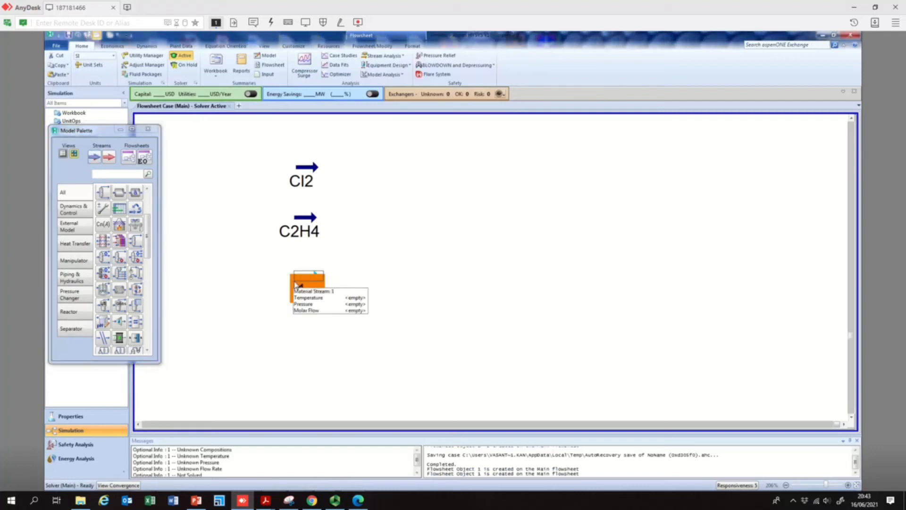
left_click(196, 500)
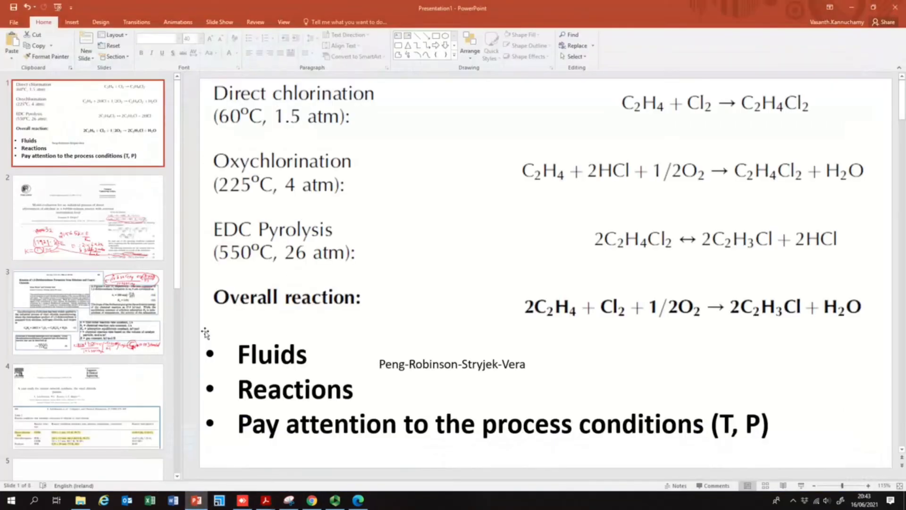
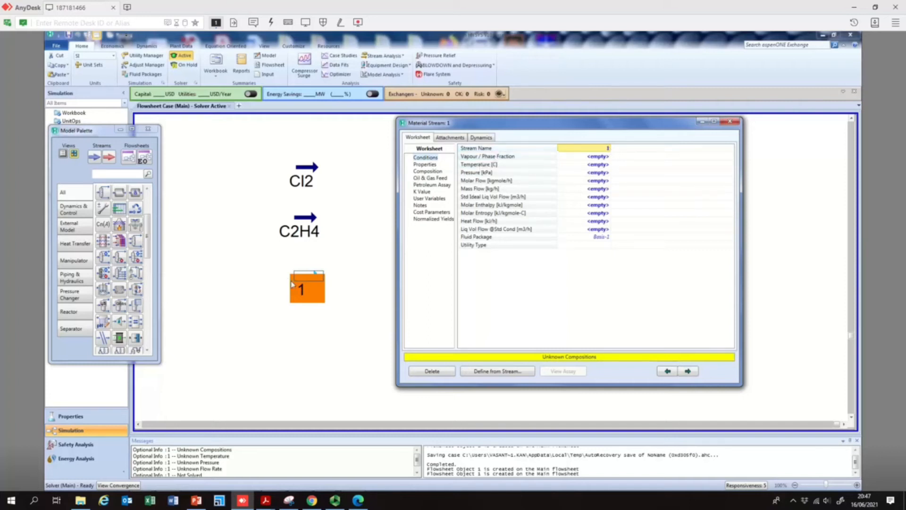
- Rename the third stream as HCL_temporary
left_click(607, 148)
type("HCL")
type("_pseu")
type("do")
key("BackSpace")
key("BackSpace")
key("BackSpace")
key("BackSpace")
key("BackSpace")
key("BackSpace")
type("tes")
type("mpor")
type("ary")
key("Return")
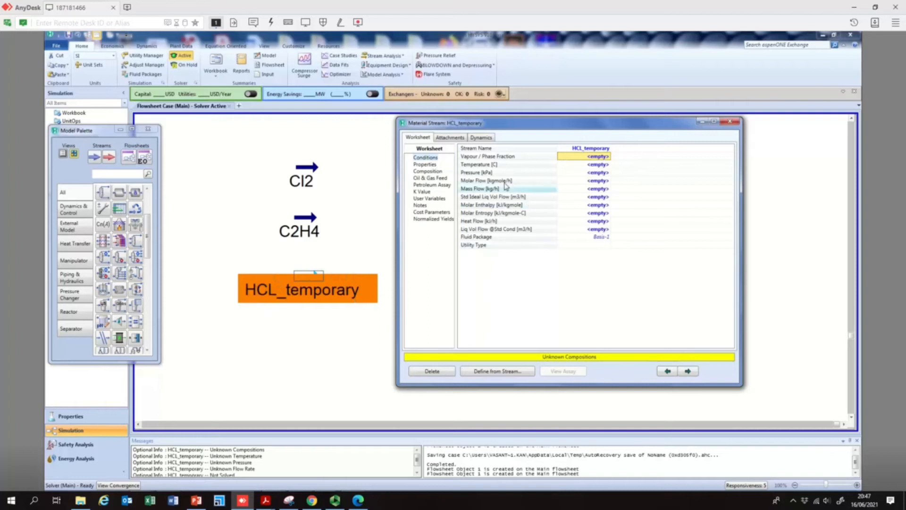
- Set the HCL_temporary stream's composition to an HCl mole fraction of 1
left_click(436, 172)
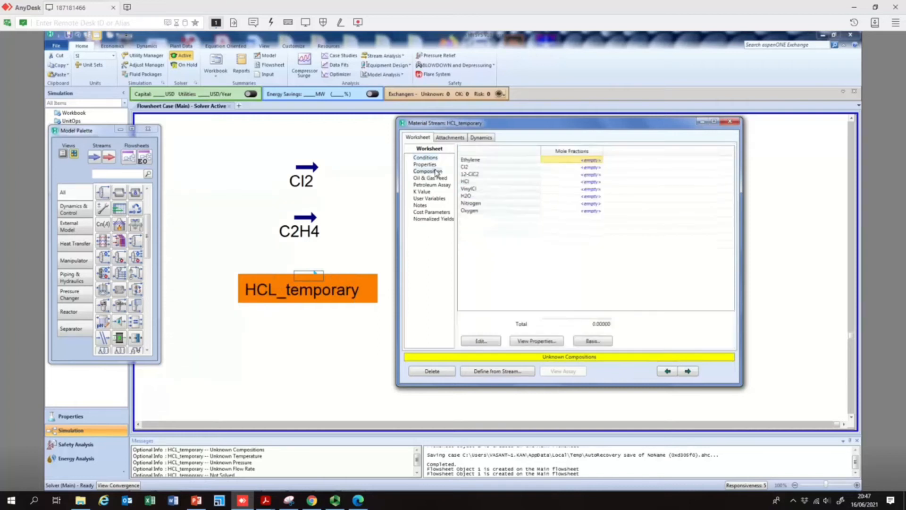
left_click(584, 183)
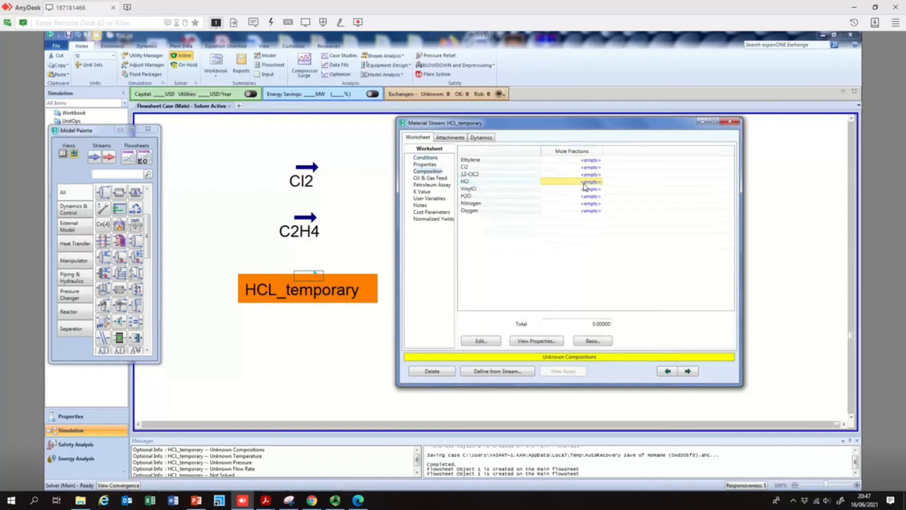
type("1")
key("Return")
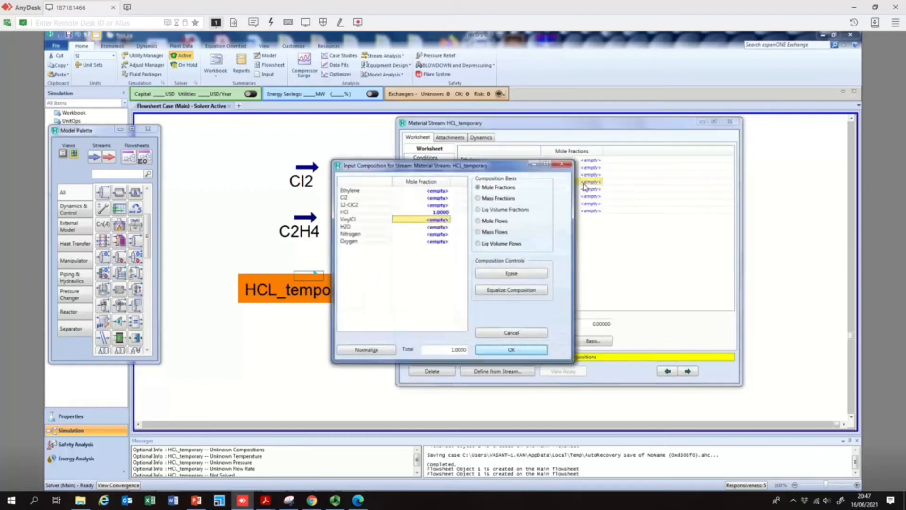
left_click(512, 349)
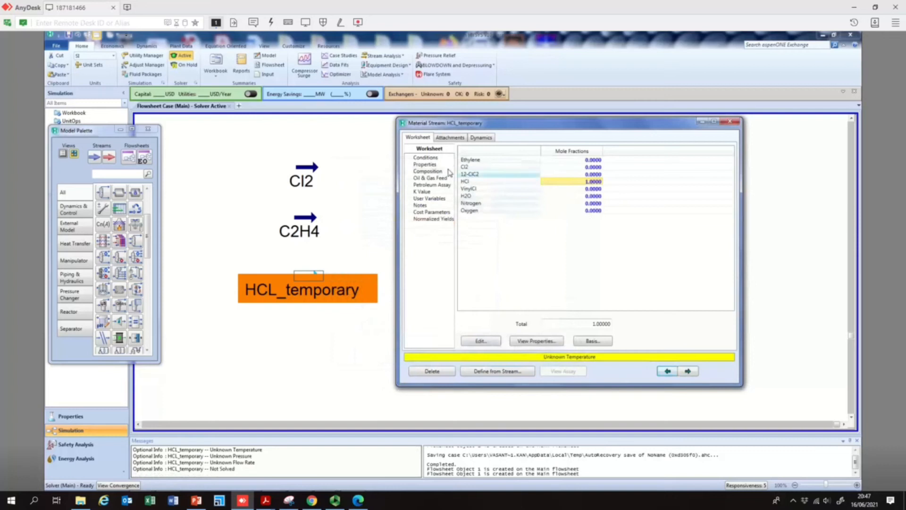
- Set HCL_temporary's temperature to 60 °C and its pressure to 1.5 atm, checking the process-conditions slide
left_click(433, 158)
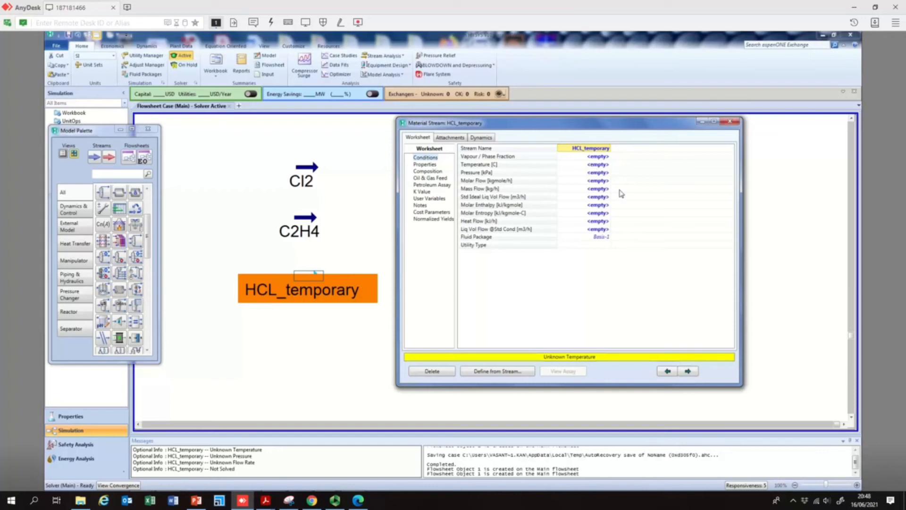
left_click(196, 499)
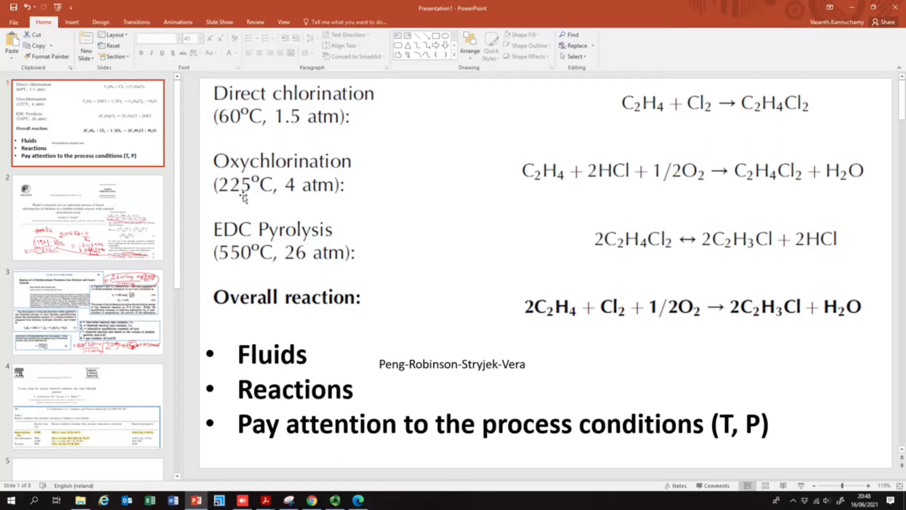
left_click(852, 6)
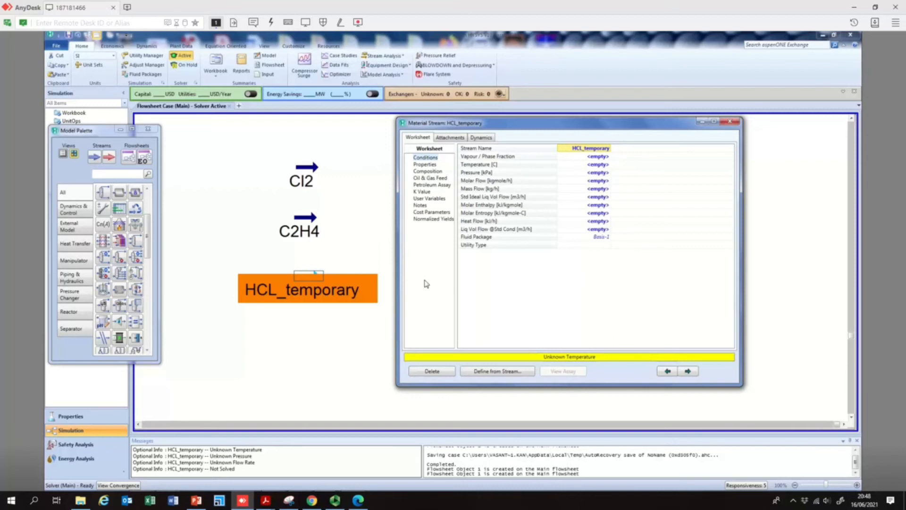
left_click(591, 165)
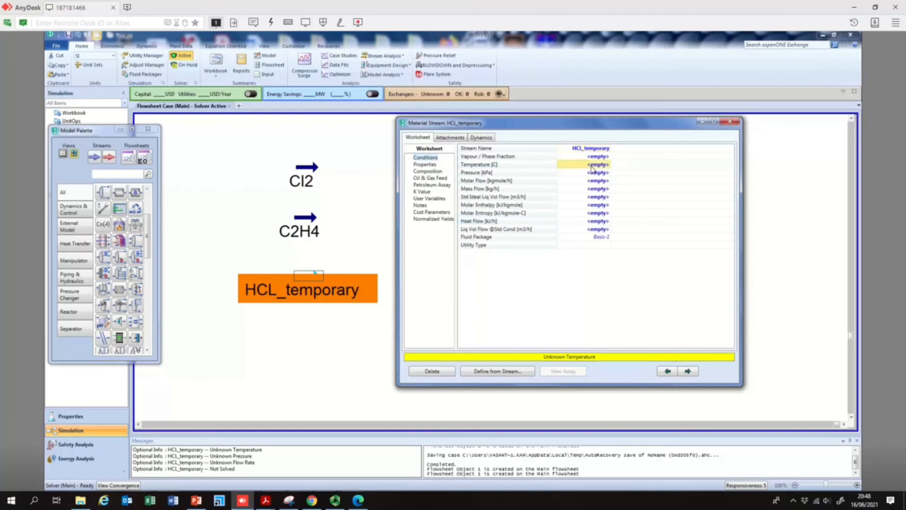
type("60")
key("Return")
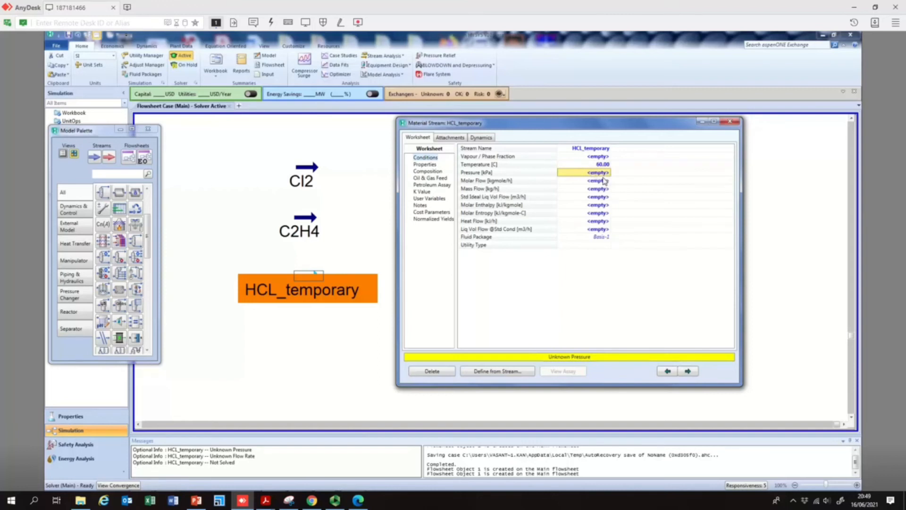
type("1.5")
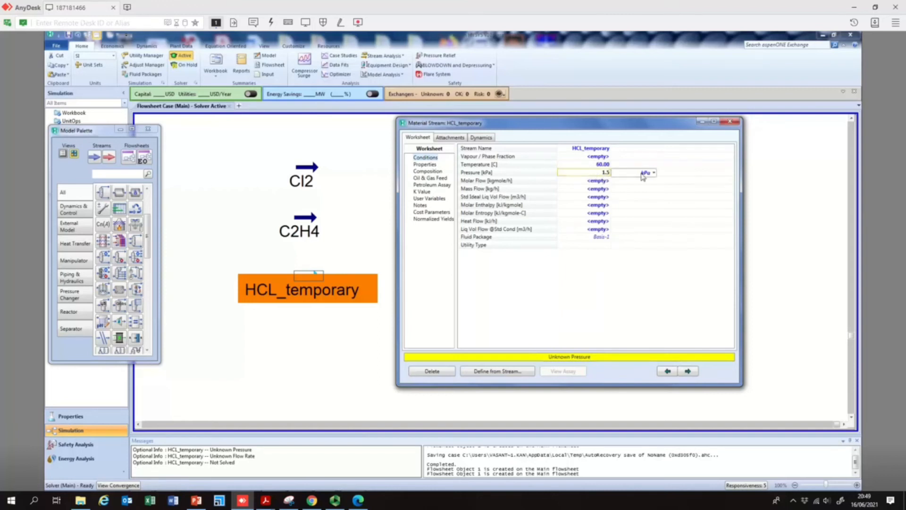
left_click(655, 173)
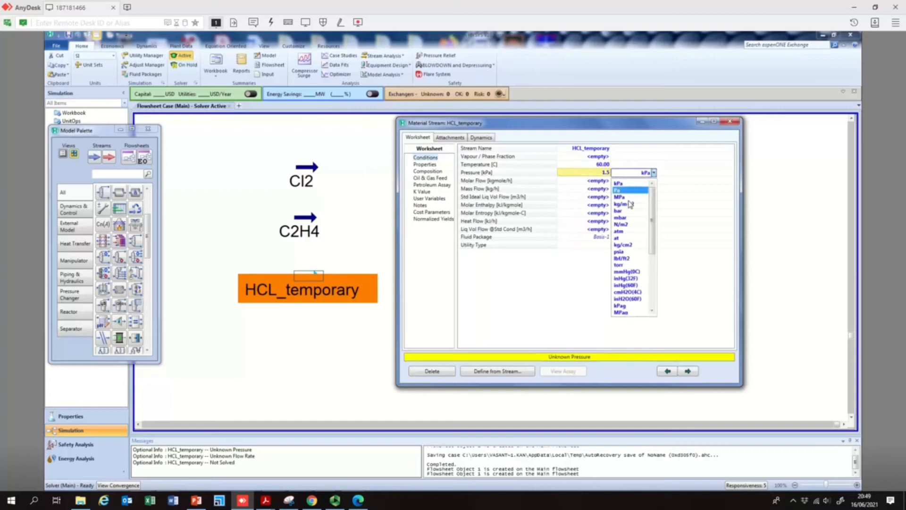
left_click(629, 232)
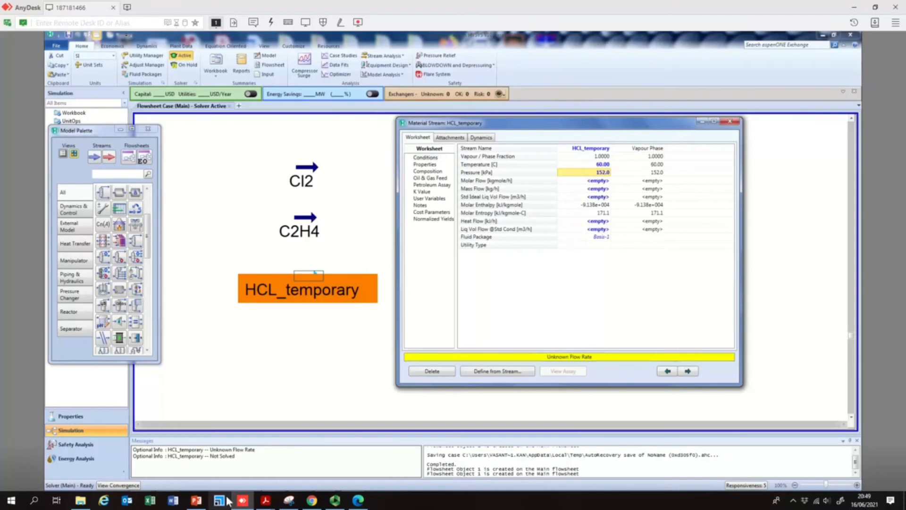
- Set HCL_temporary's molar flow to 700 kgmole/h and close the stream window
left_click(196, 500)
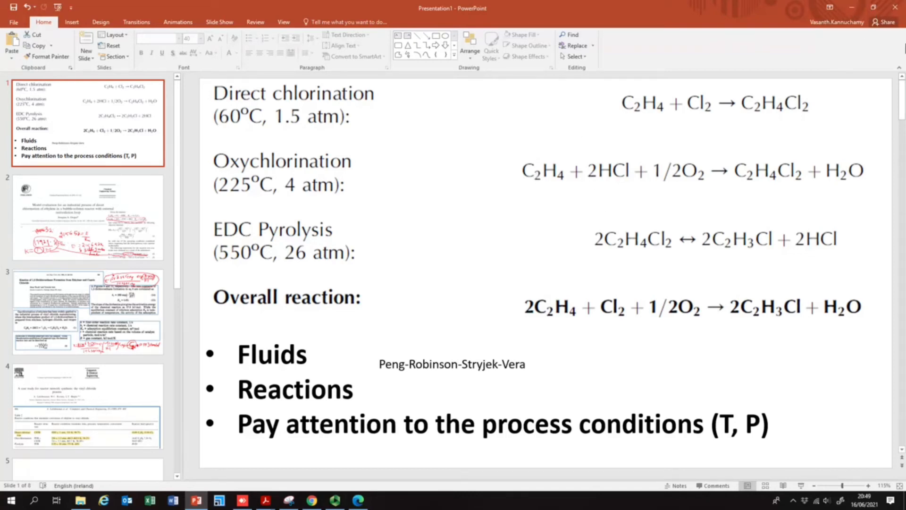
left_click(852, 7)
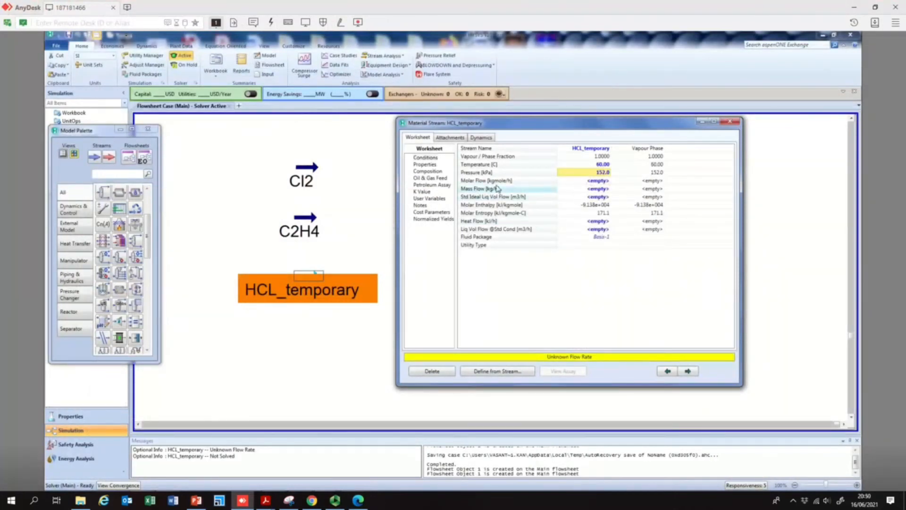
left_click(577, 181)
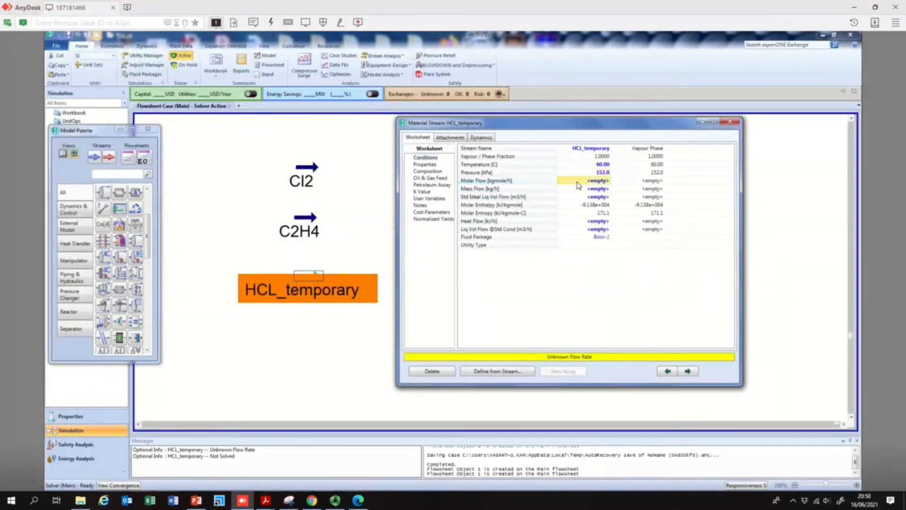
type("700")
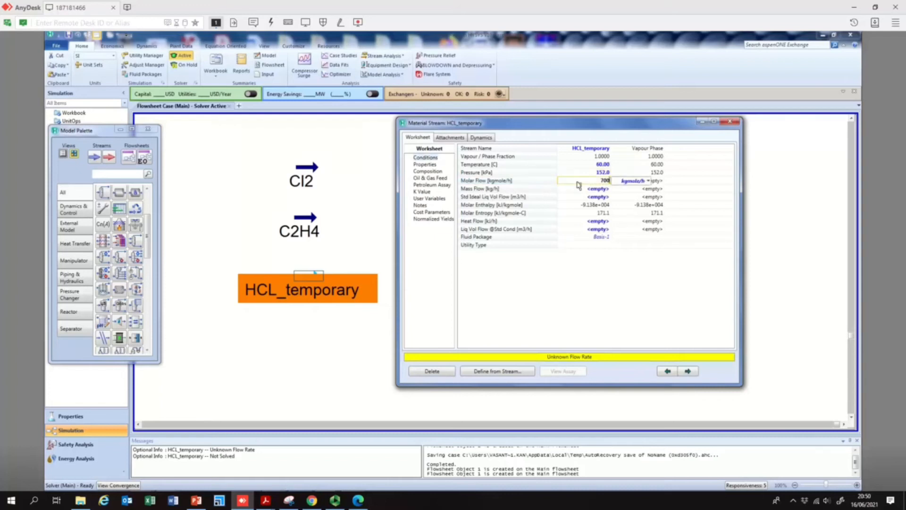
key("Return")
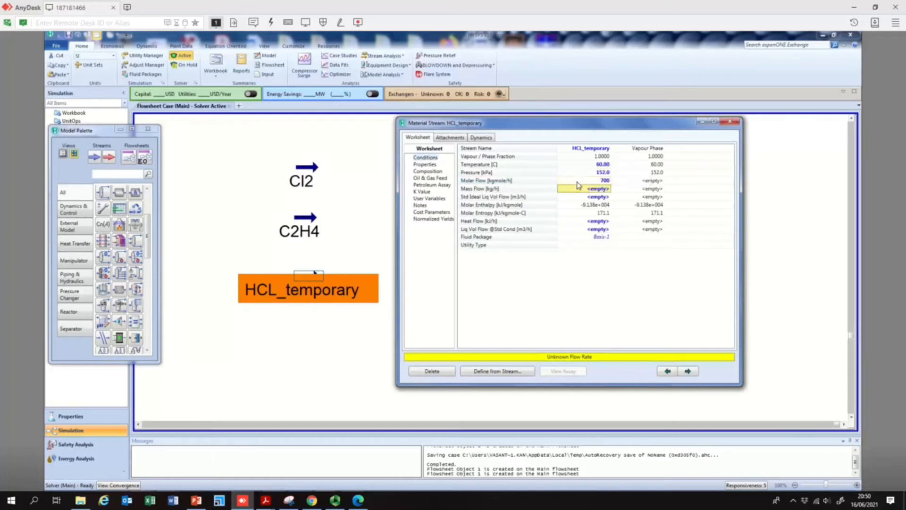
left_click(730, 122)
- Place a fourth material stream below HCL_temporary and name it air
left_click(318, 328)
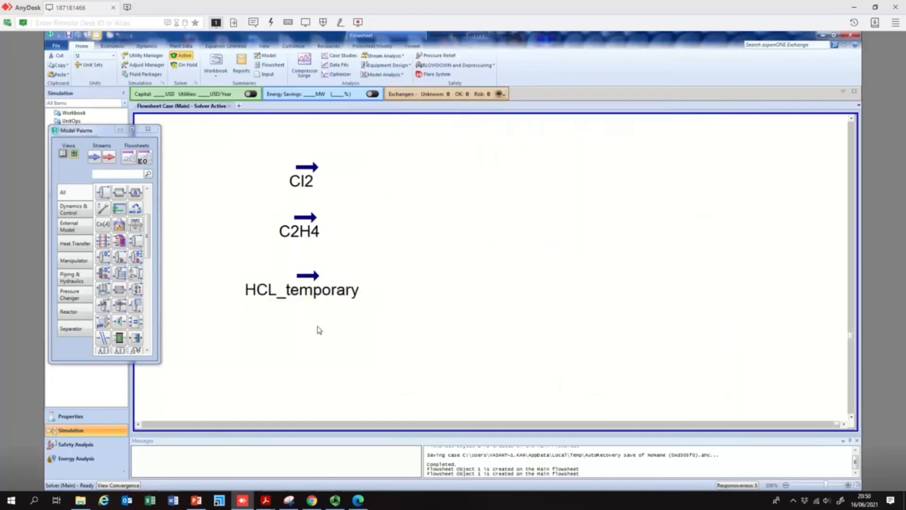
left_click(244, 500)
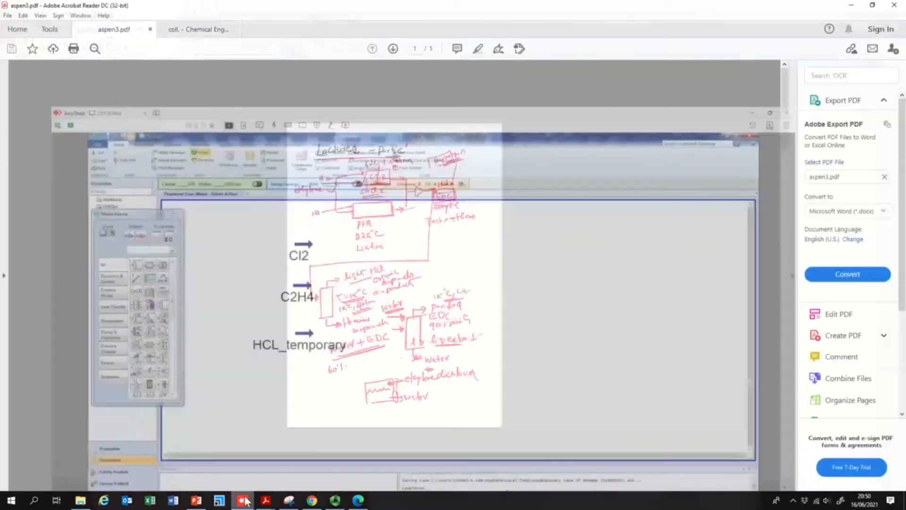
left_click(243, 500)
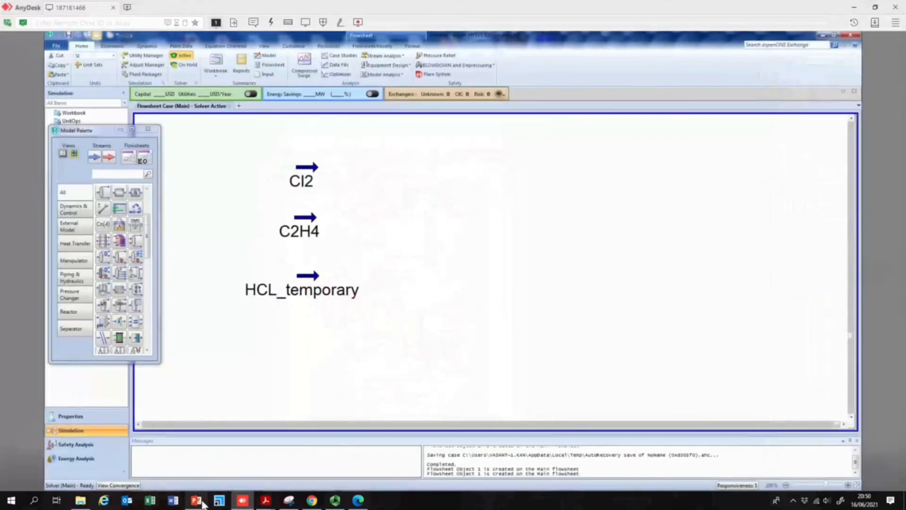
left_click(196, 500)
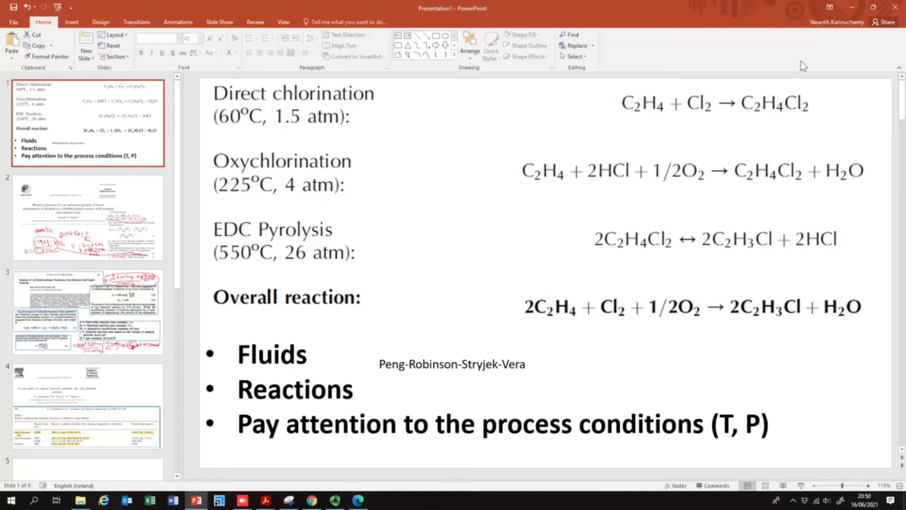
left_click(857, 3)
left_click(242, 500)
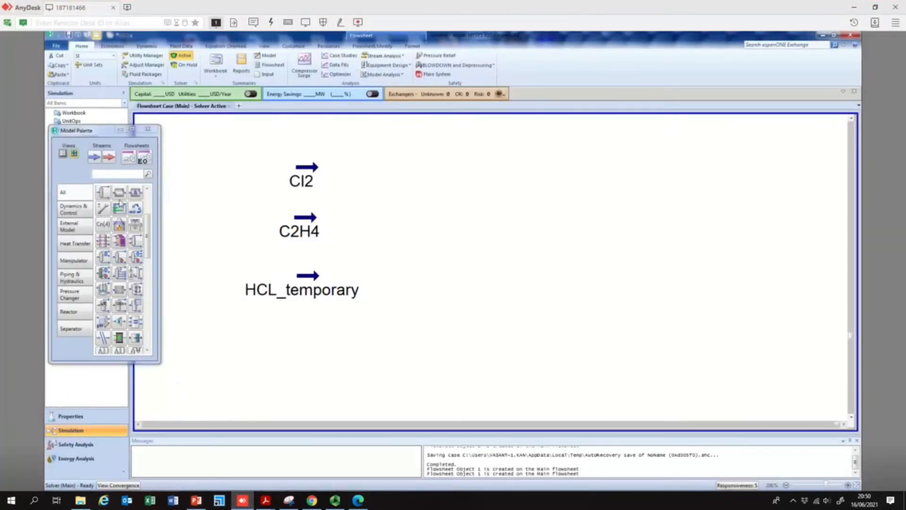
left_click(91, 151)
left_click_drag(92, 153, 296, 354)
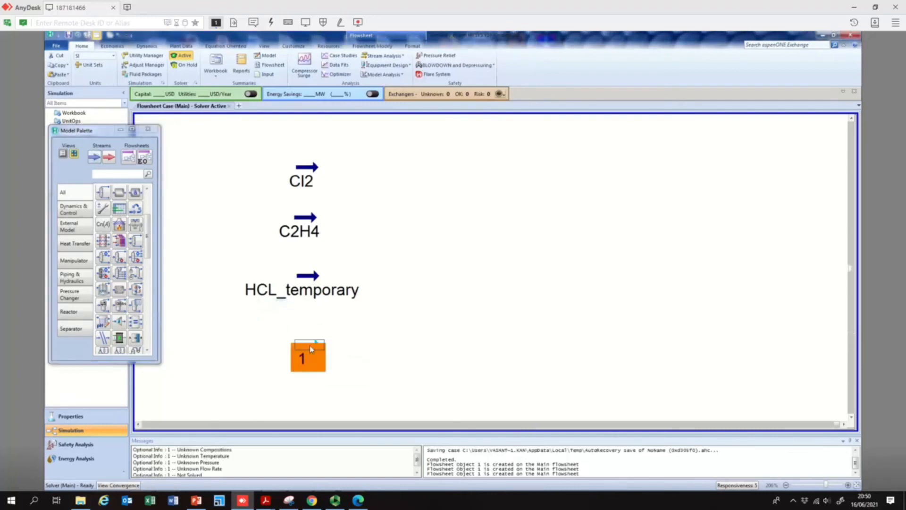
double_click(310, 345)
left_click(255, 130)
type("air")
key("Return")
- Set the air stream's composition to 0.79 Oxygen and 0.21 Nitrogen mole fractions
left_click(90, 158)
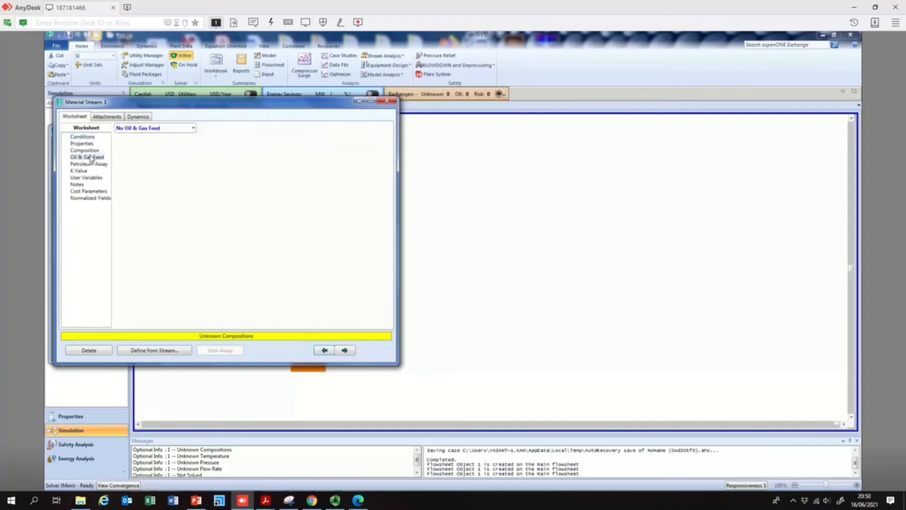
left_click(90, 151)
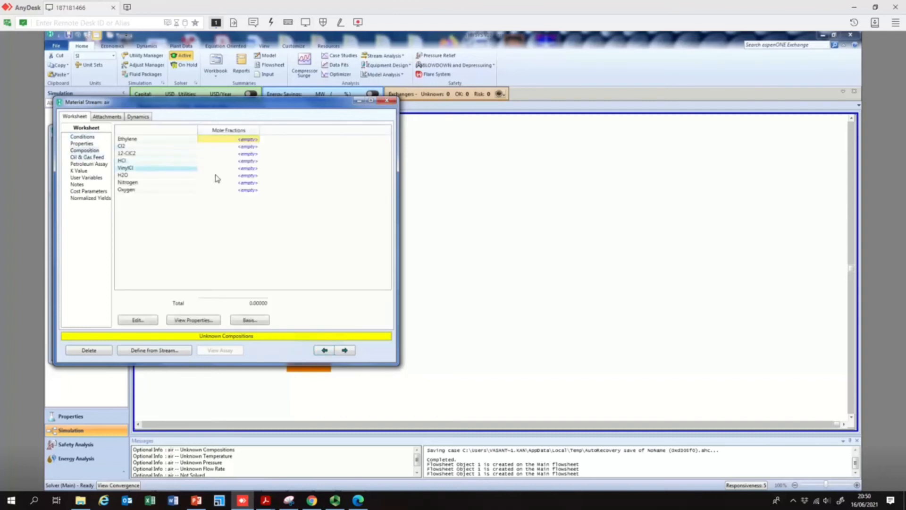
left_click(243, 191)
type("79")
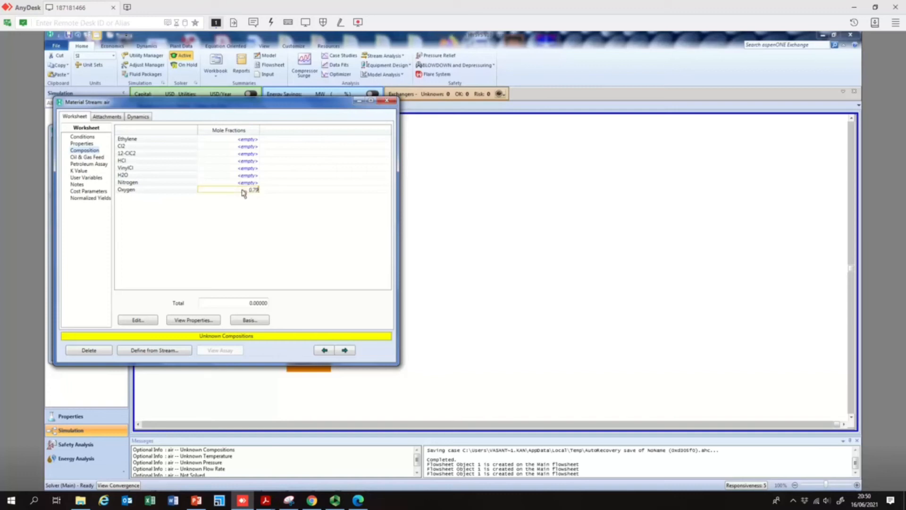
key("Return")
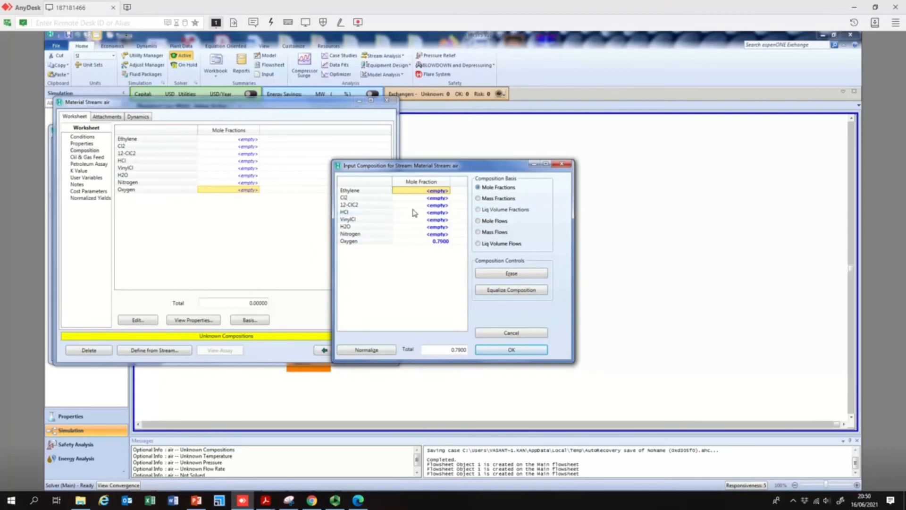
left_click(433, 234)
type("0.21")
key("Return")
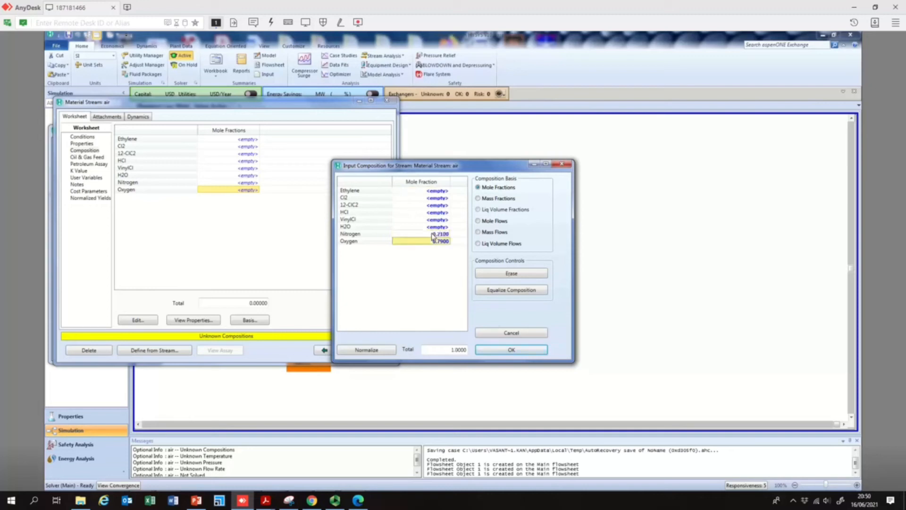
left_click(508, 350)
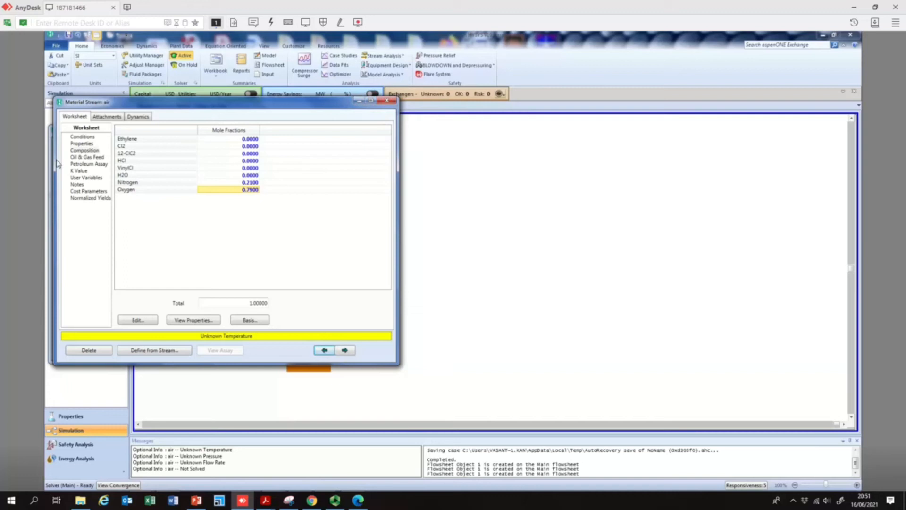
- Set the air stream's molar flow to 1000 kgmole/h
left_click(85, 137)
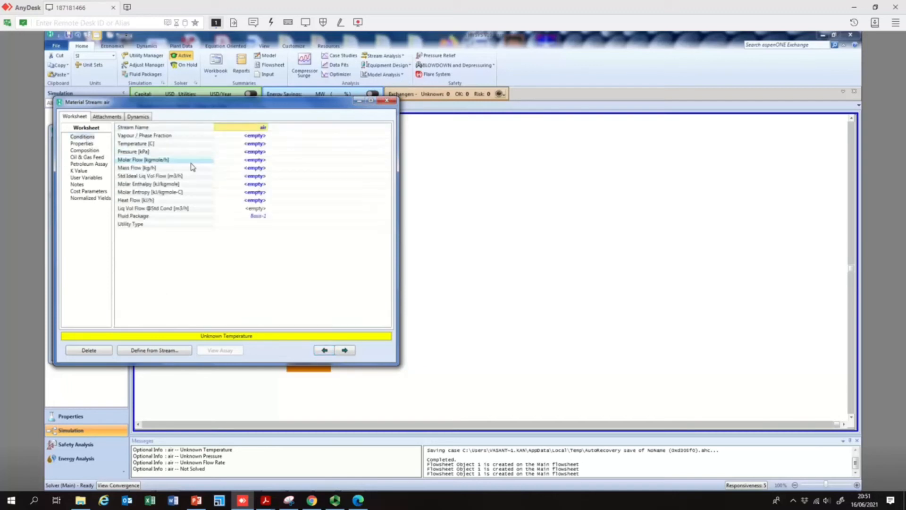
left_click(257, 161)
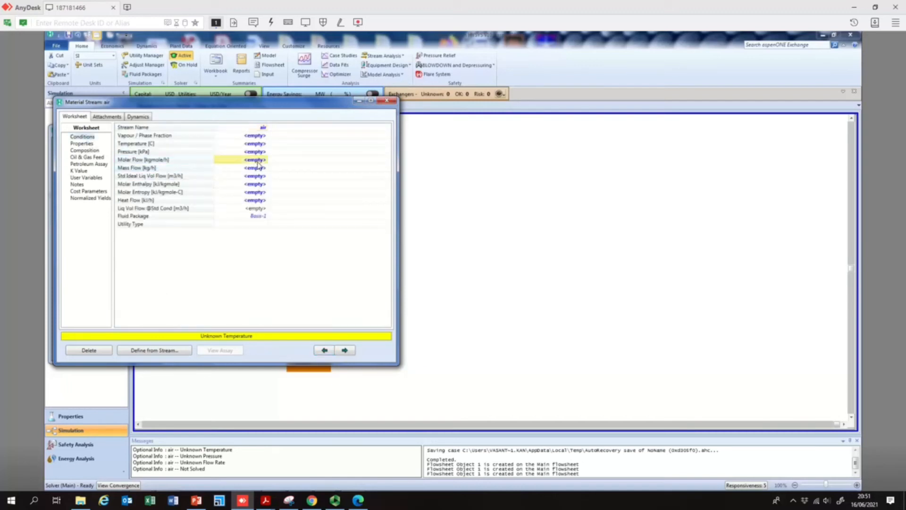
type("10")
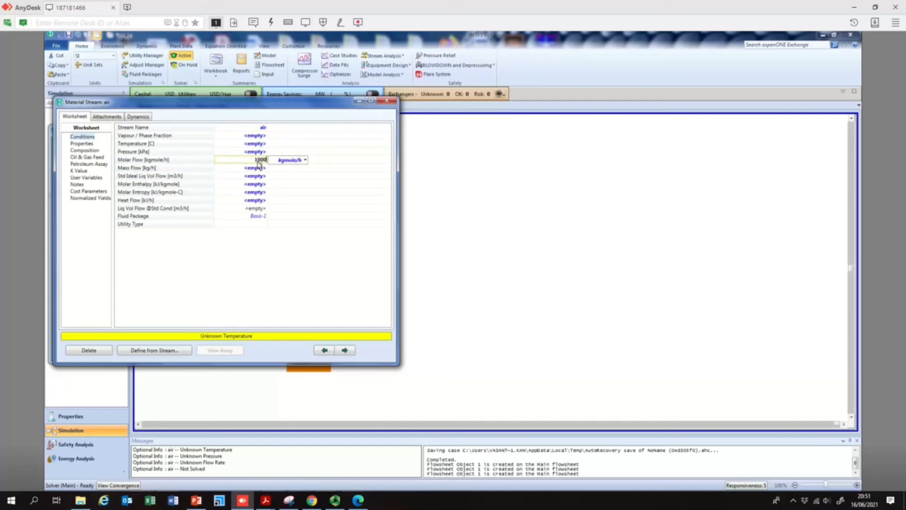
type("00")
key("Return")
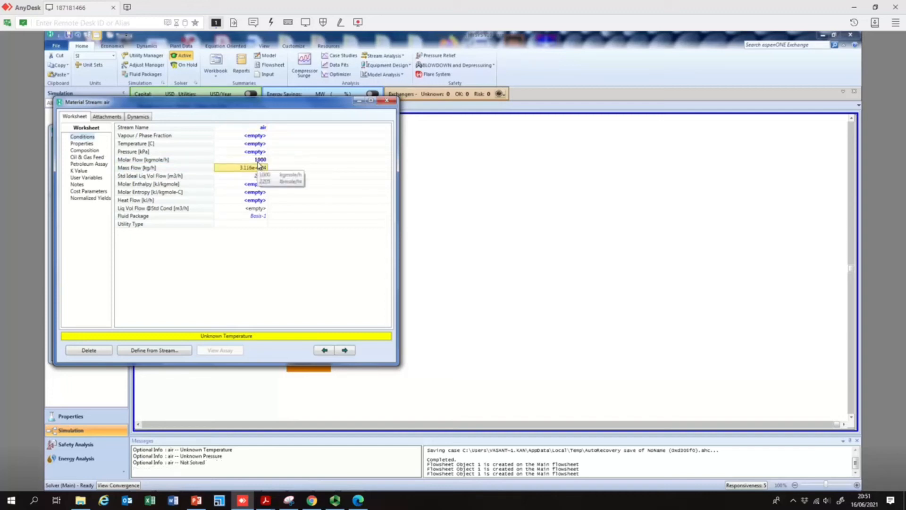
- Set the air stream's temperature to 60 °C and pressure to 1.5 atm, then close the stream window
left_click(258, 145)
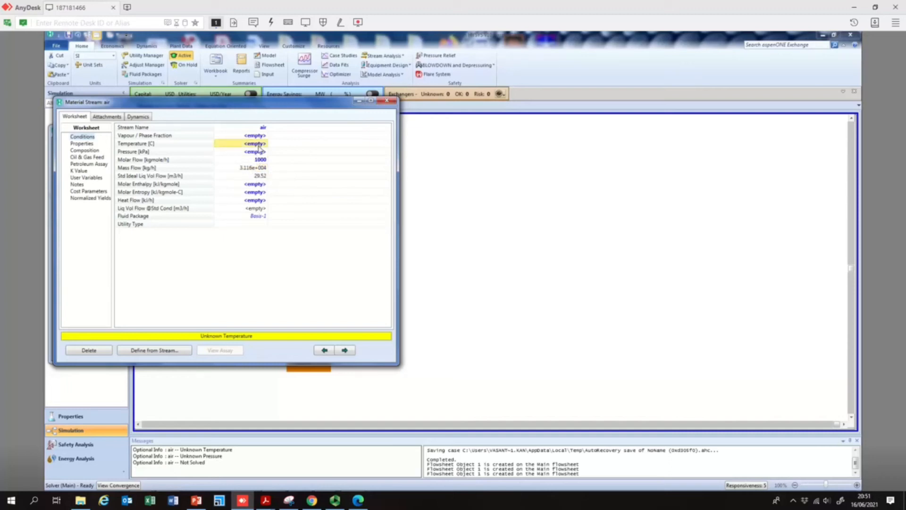
type("60")
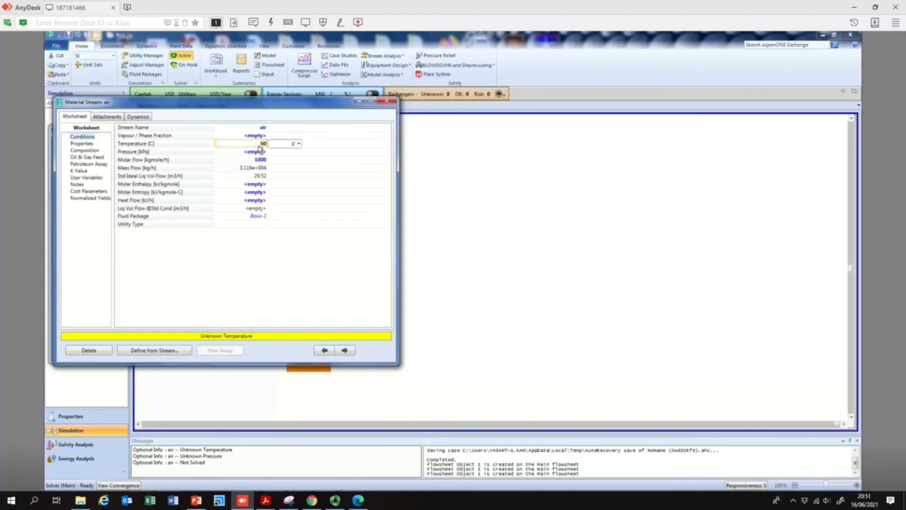
key("Return")
type("1.5")
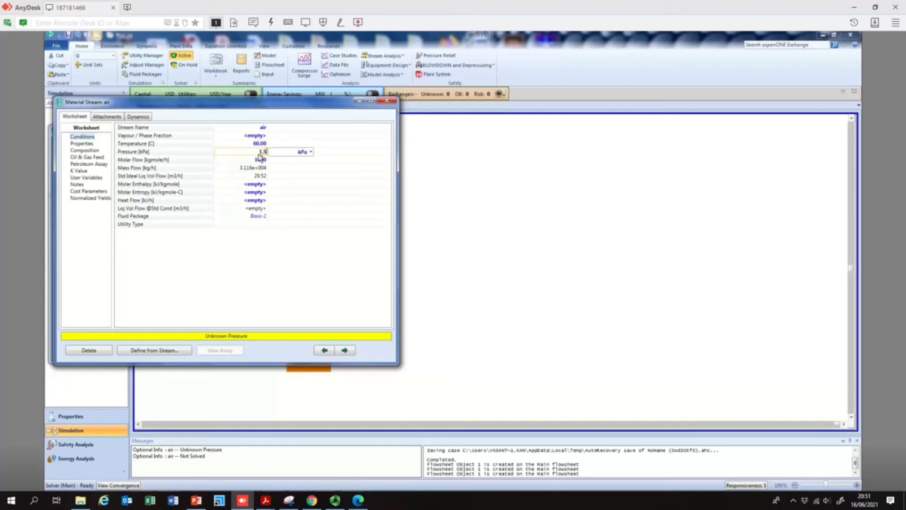
left_click(302, 152)
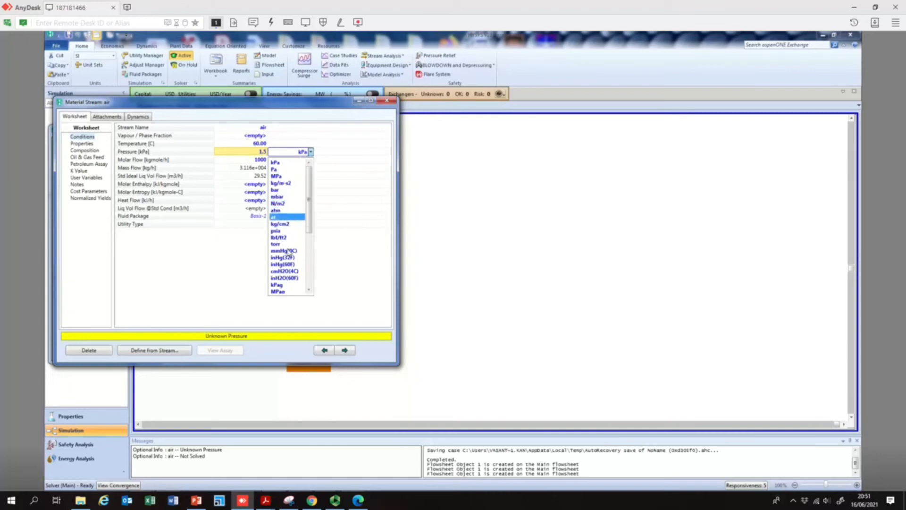
left_click(286, 174)
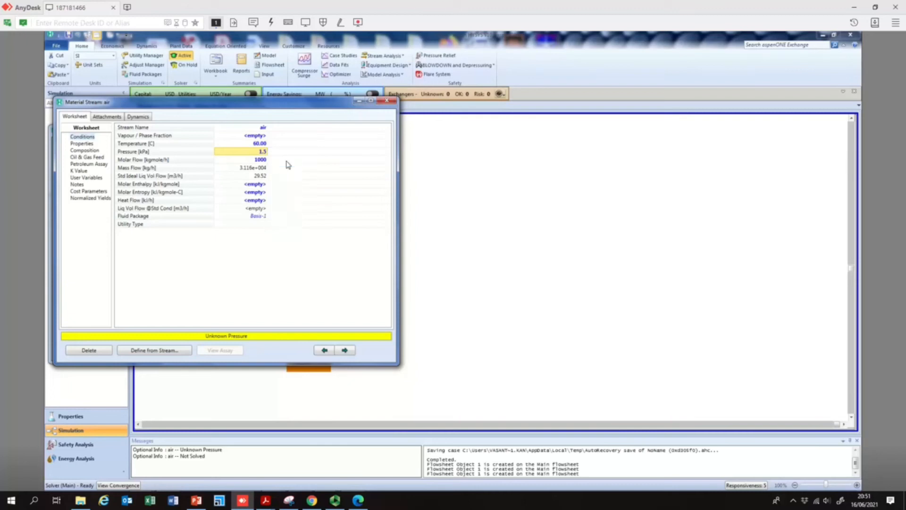
left_click(387, 101)
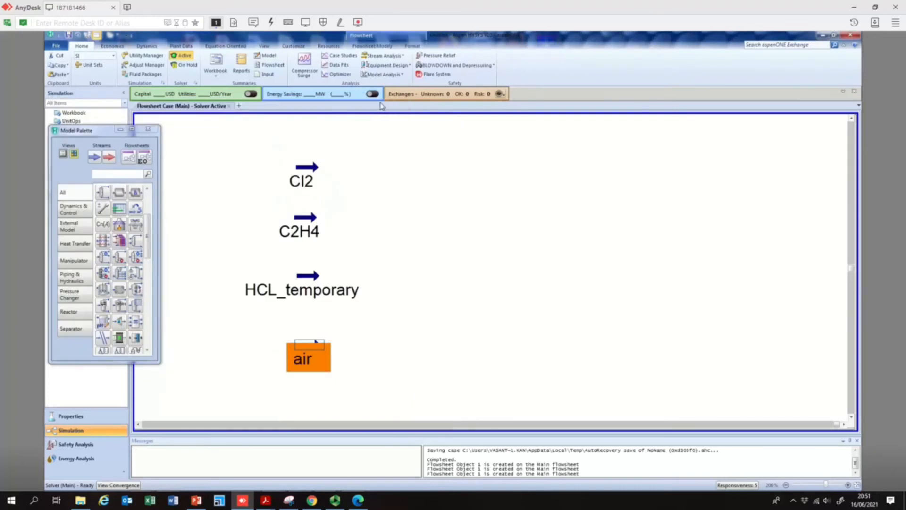
- Rearrange the Cl2 and C2H4 feed stream icons on the flowsheet, moving C2H4 further left
left_click(393, 197)
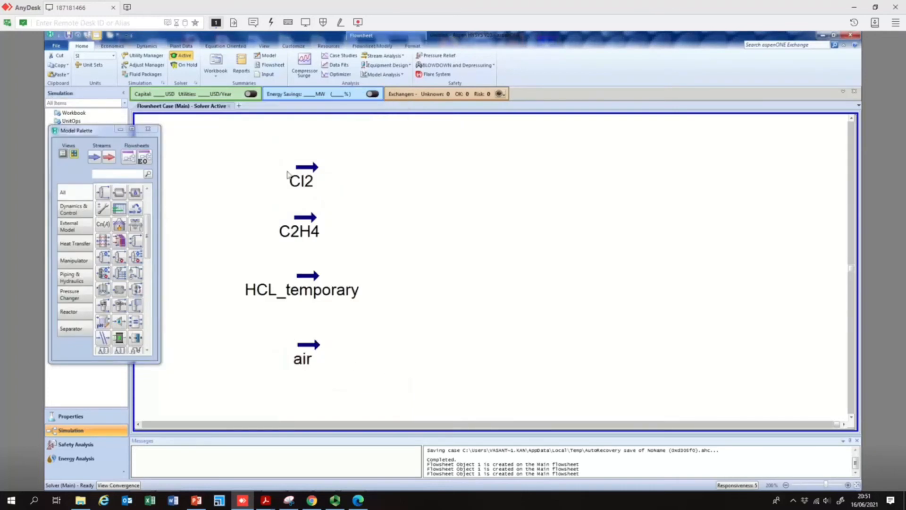
left_click_drag(307, 167, 299, 147)
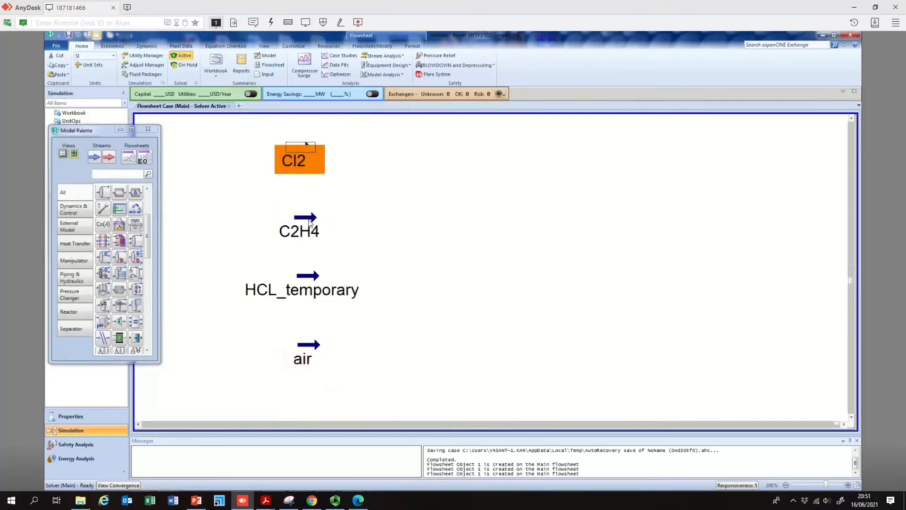
left_click(285, 242)
left_click_drag(285, 242, 214, 251)
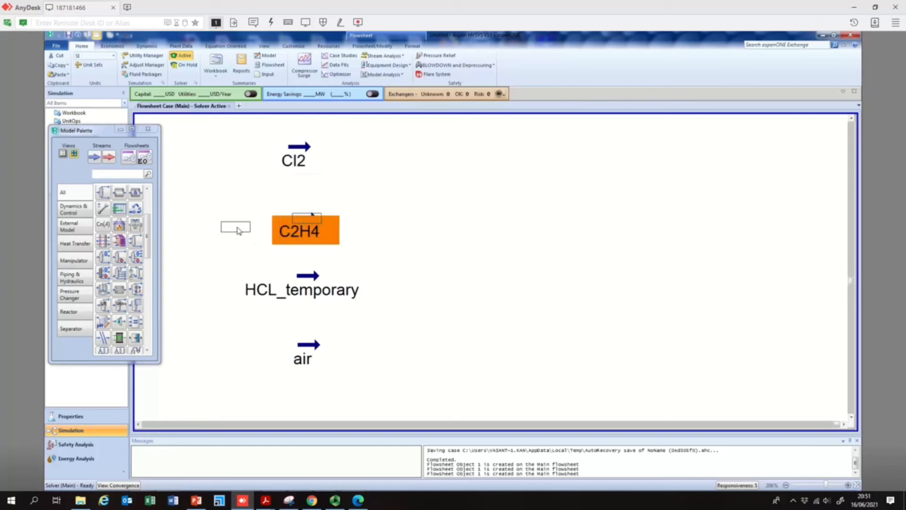
left_click(375, 245)
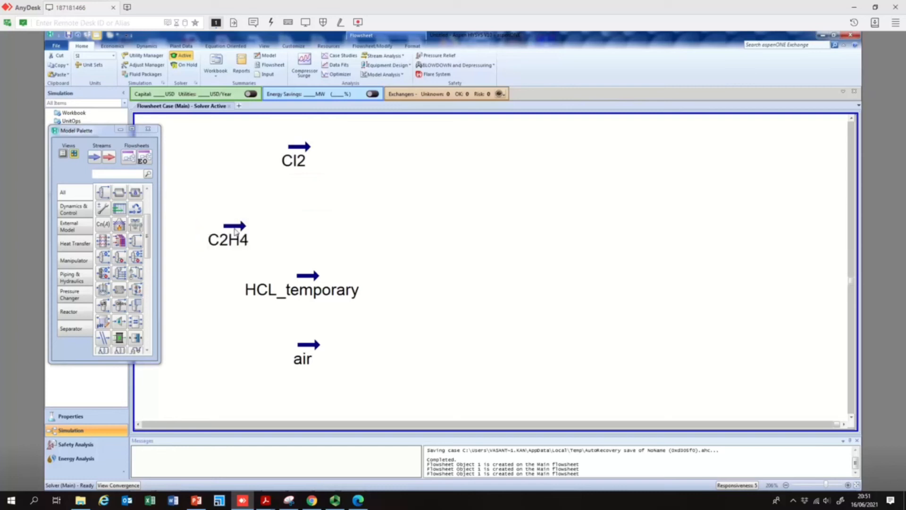
left_click(241, 229)
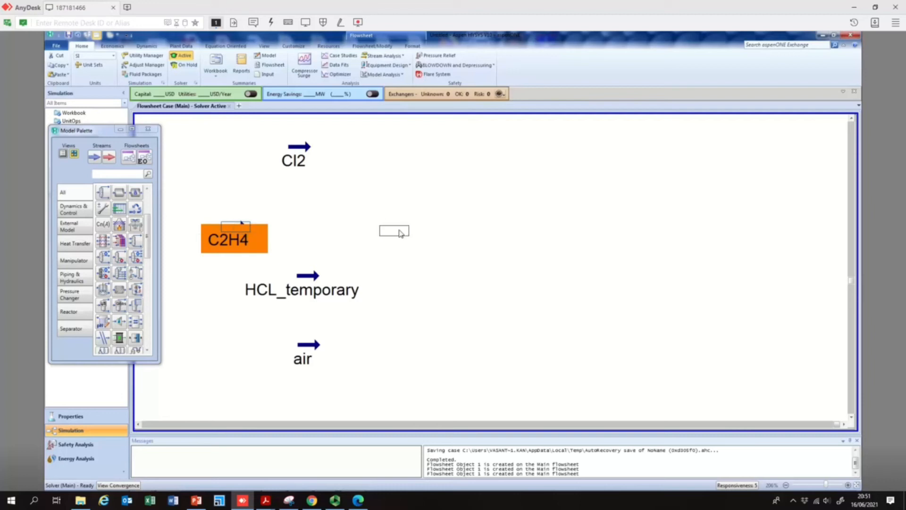
left_click_drag(241, 227, 234, 222)
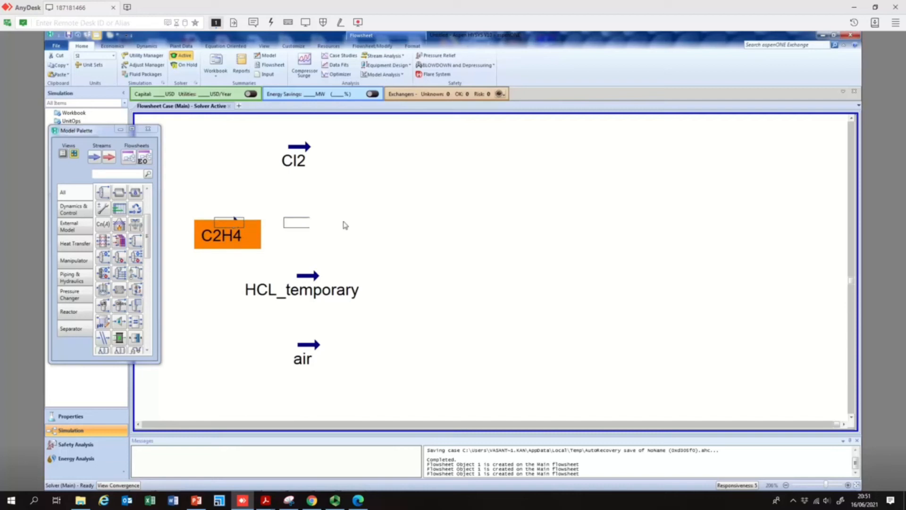
left_click_drag(234, 219, 226, 223)
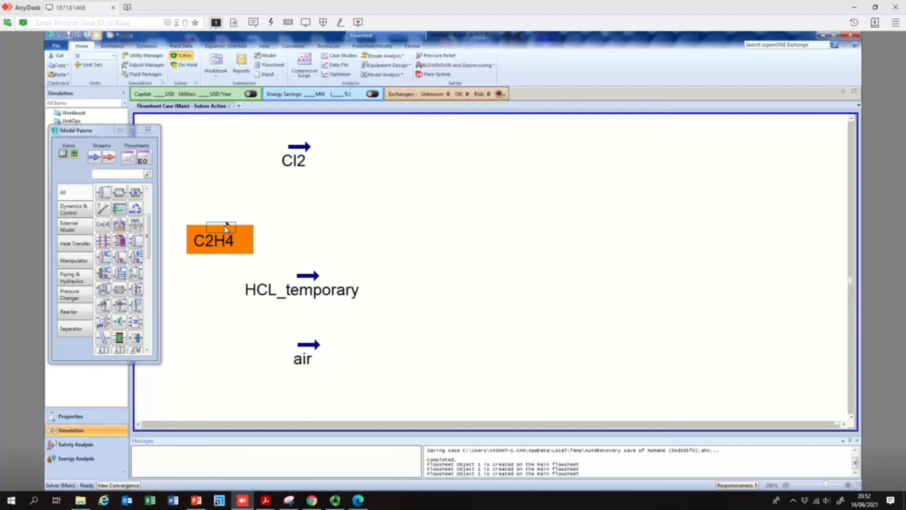
left_click(326, 226)
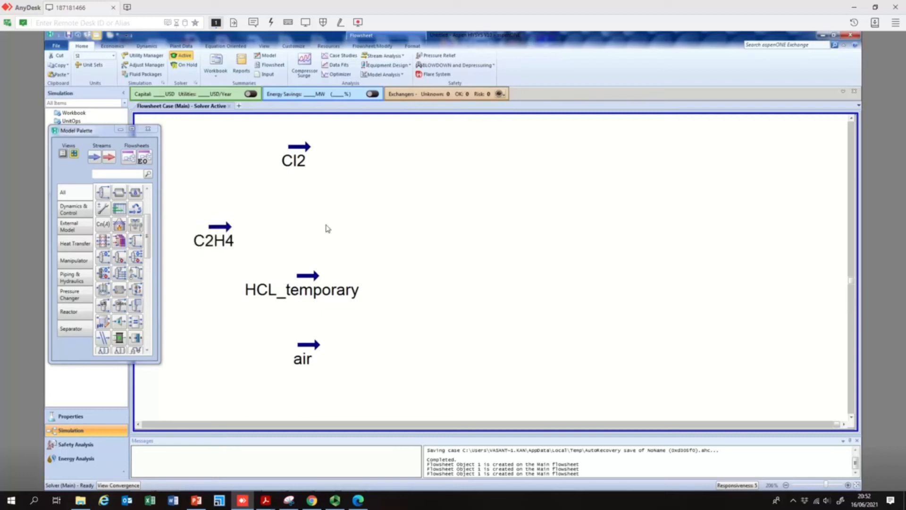
left_click(316, 279)
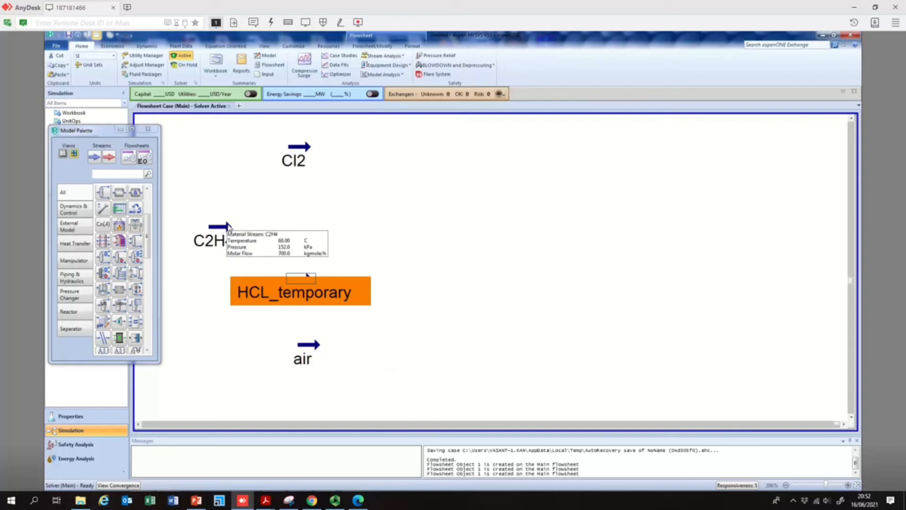
- Place a Tee splitter on the flowsheet to the right of the C2H4 stream
left_click(72, 197)
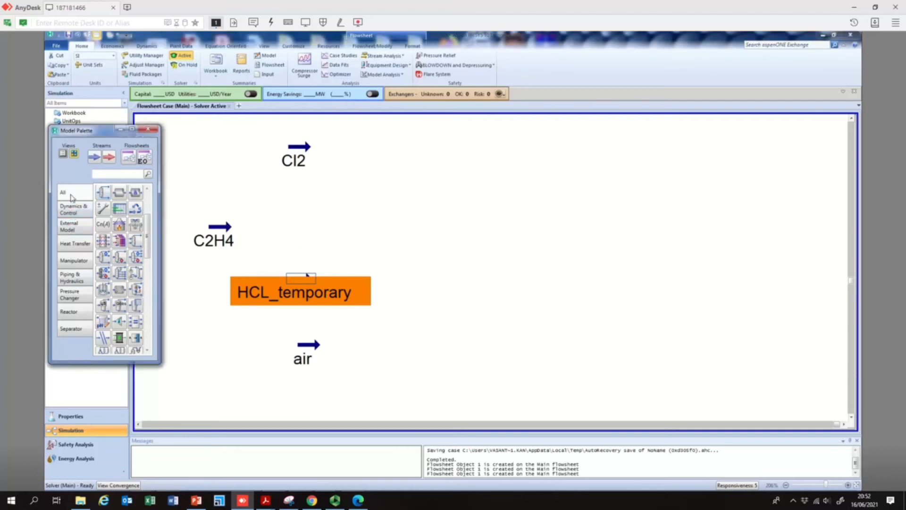
left_click_drag(147, 222, 148, 198)
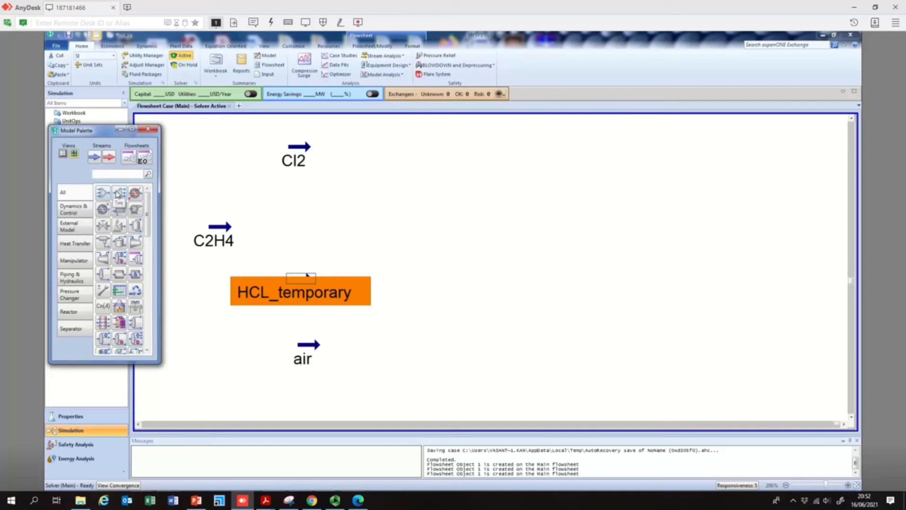
left_click(118, 194)
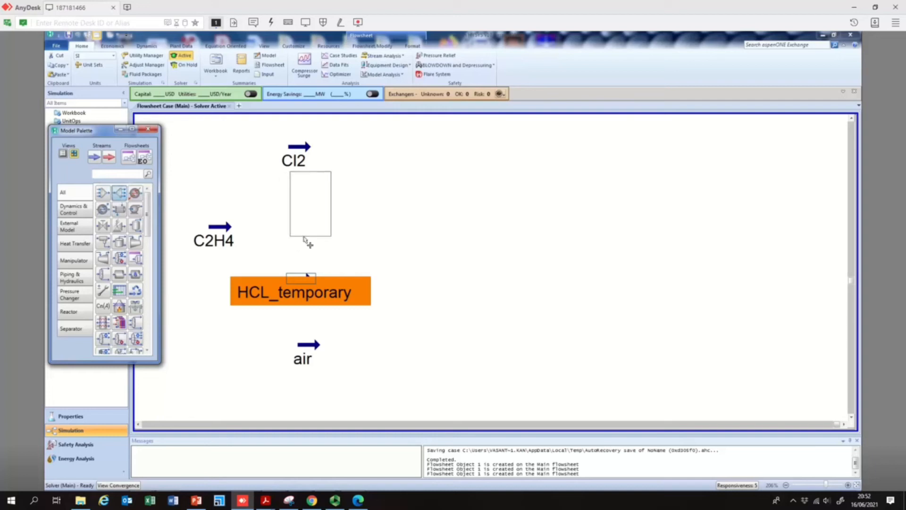
left_click(390, 265)
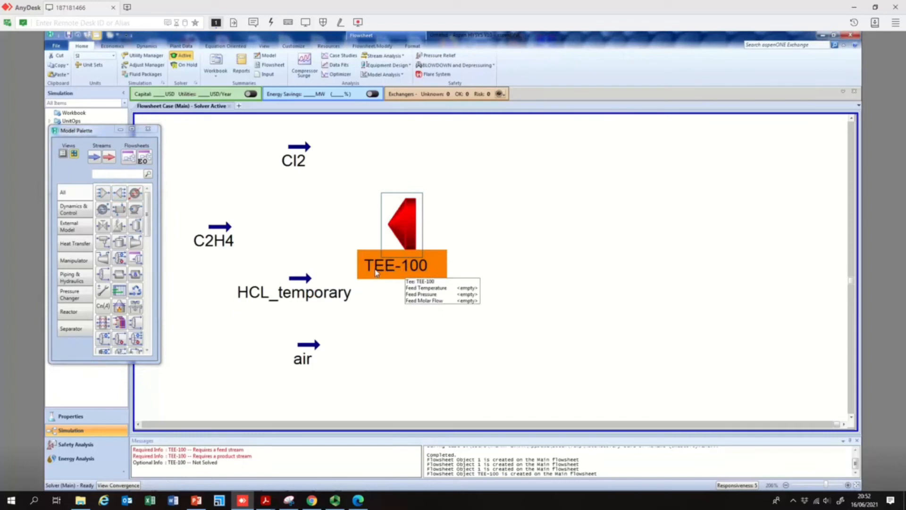
- Open TEE-100 and set its inlet stream to C2H4
double_click(408, 217)
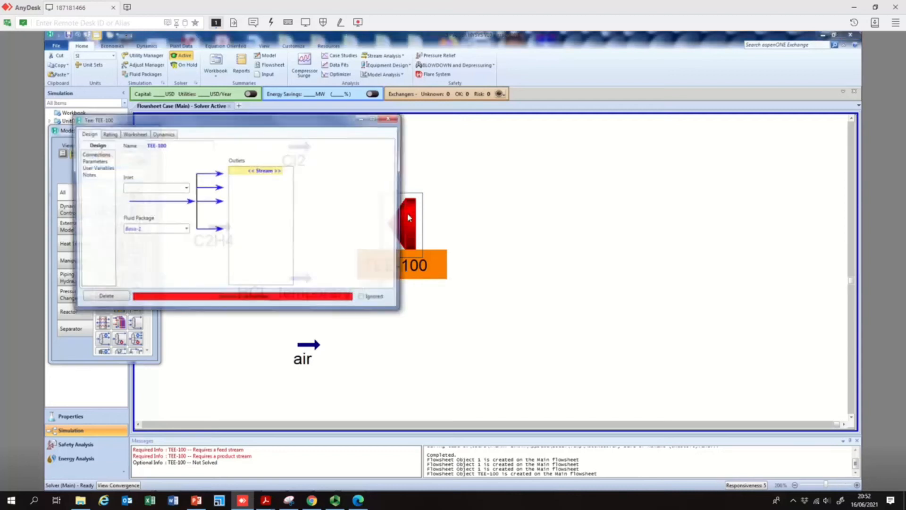
left_click_drag(267, 125, 684, 150)
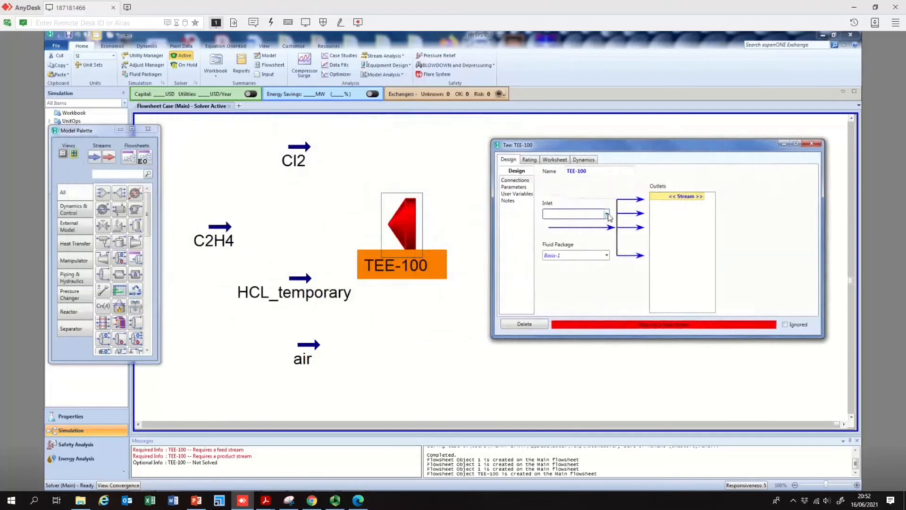
left_click(608, 214)
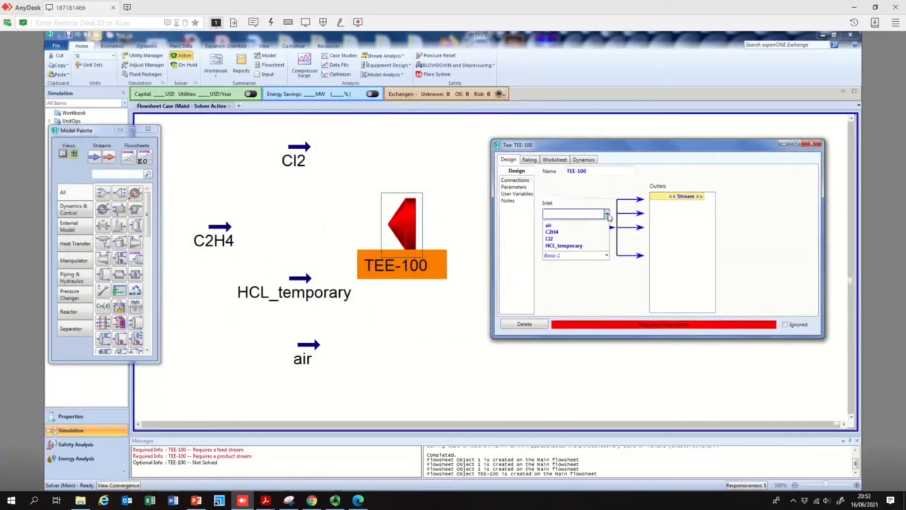
left_click(564, 232)
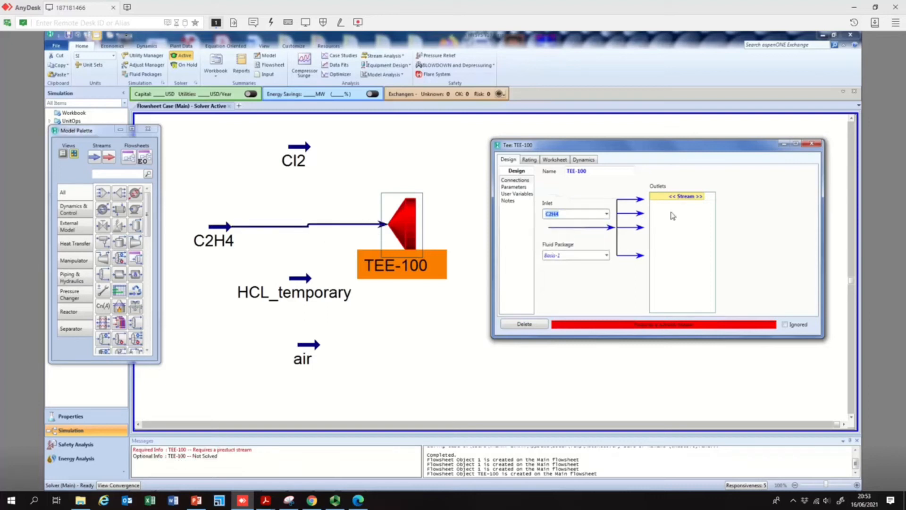
- Add two outlet streams to TEE-100 named 1 and 2
left_click(706, 199)
left_click(703, 197)
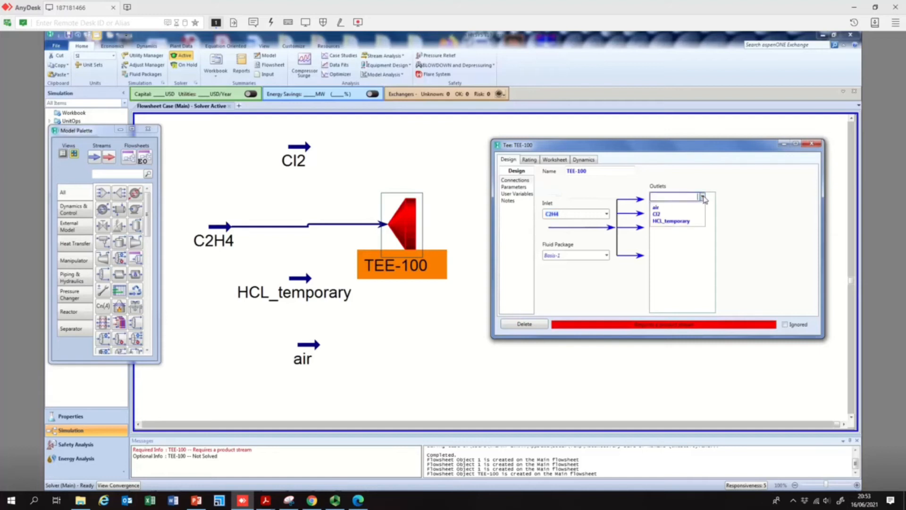
left_click(703, 198)
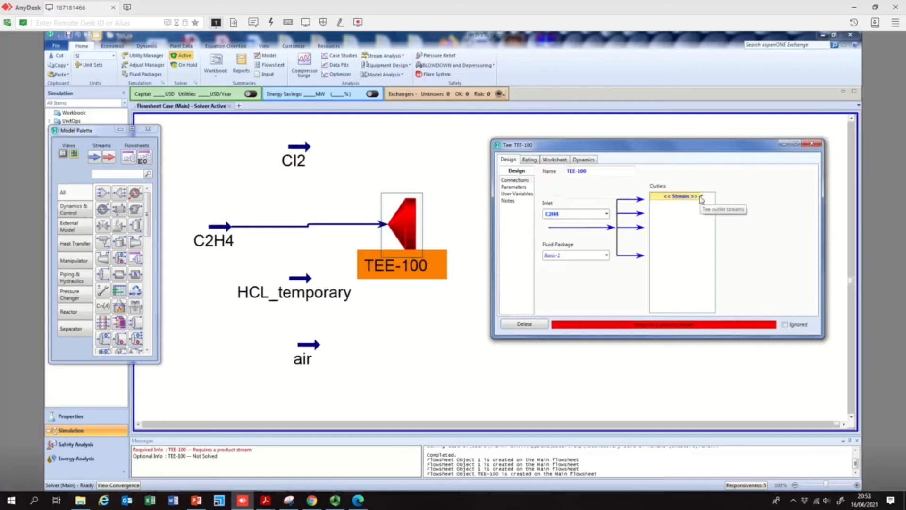
left_click(693, 197)
type("1")
key("Return")
left_click(694, 205)
type("2")
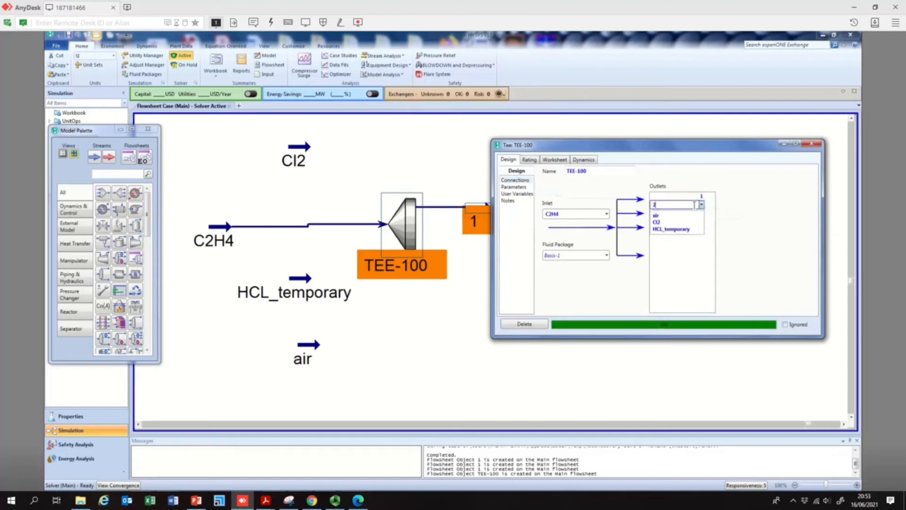
key("Return")
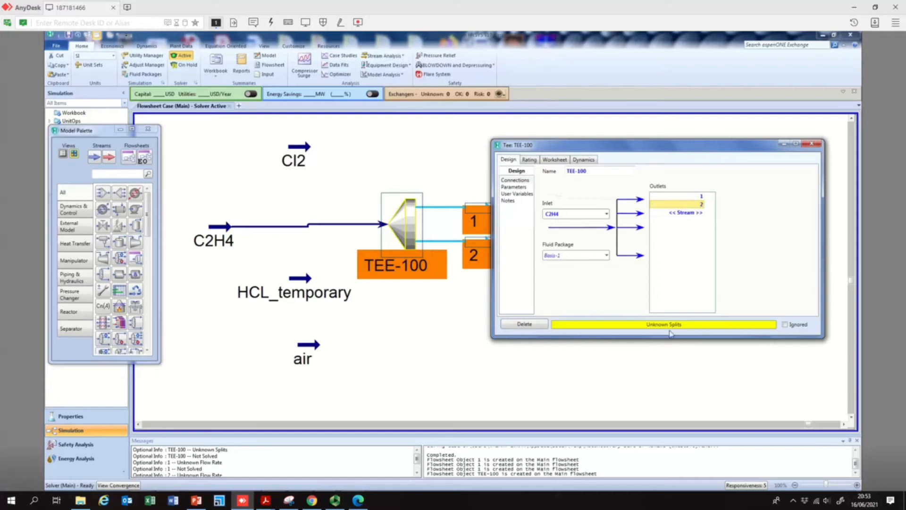
- Set TEE-100's flow ratio for outlet 1 to 0.5 and close the tee window
left_click(690, 197)
left_click(676, 203)
left_click(514, 187)
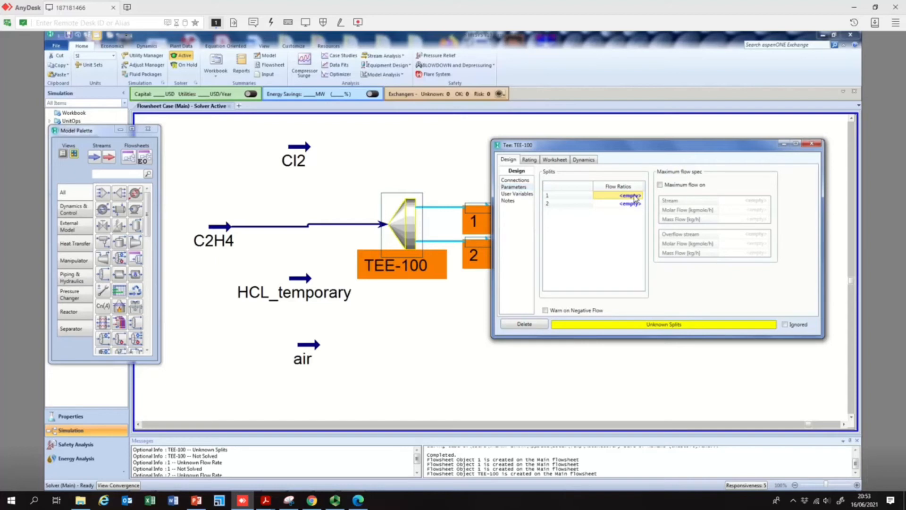
type("0.5")
key("Return")
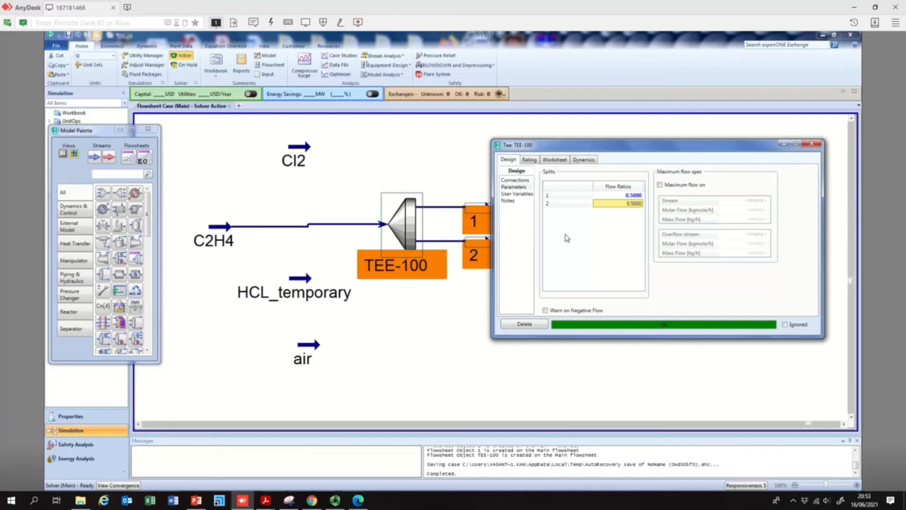
left_click(811, 144)
left_click(468, 313)
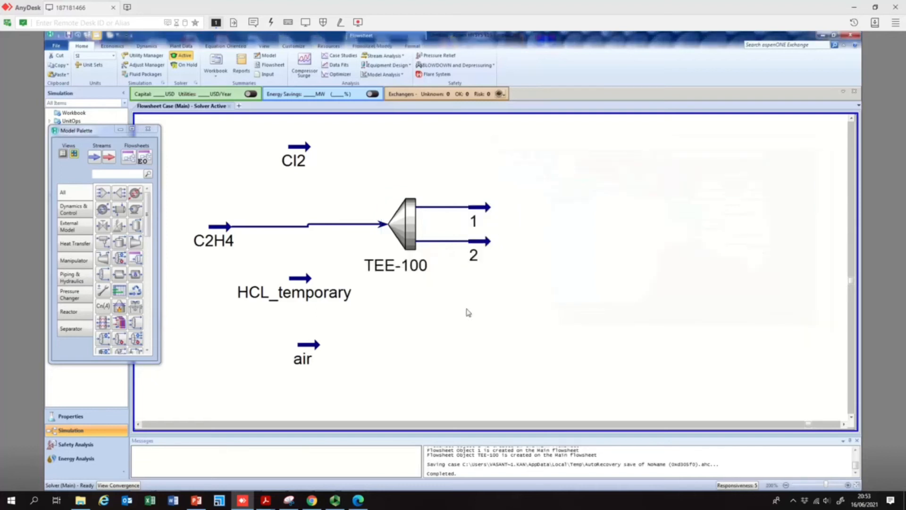
- Open stream 1 to inspect its conditions, then close it
double_click(488, 211)
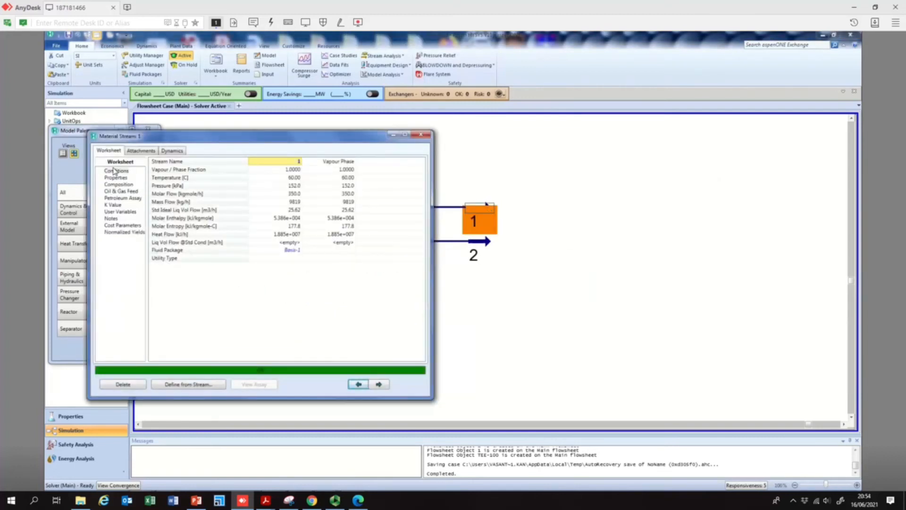
left_click(290, 194)
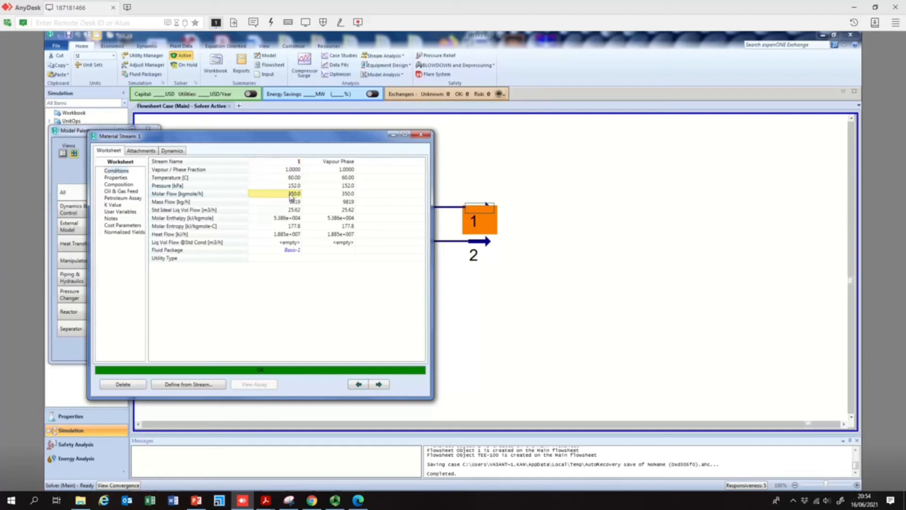
left_click(421, 134)
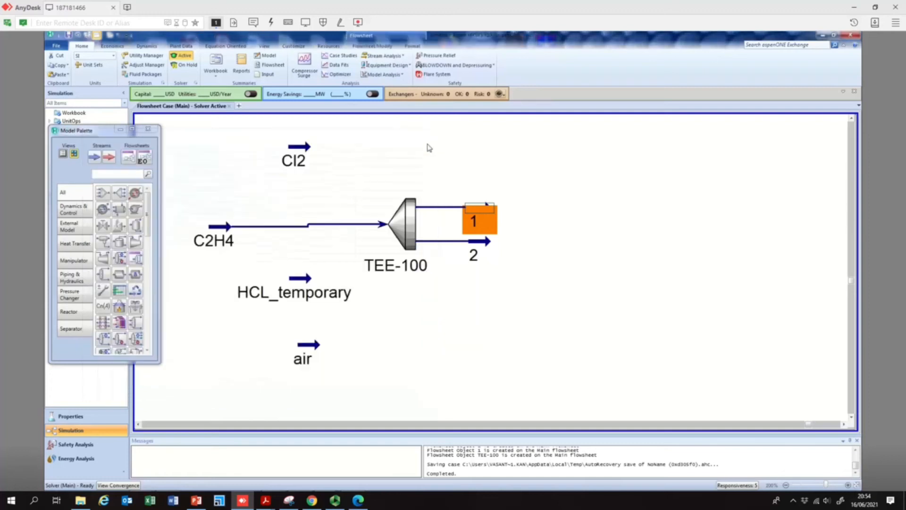
left_click(513, 202)
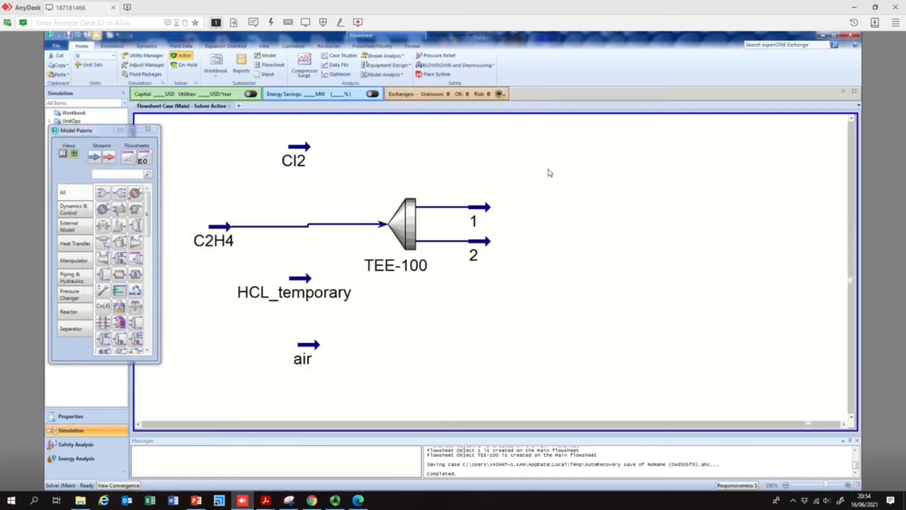
- Switch to PowerPoint and show the slide with the reaction conditions in reading view
mouse_move(487, 241)
mouse_move(304, 149)
left_click(196, 501)
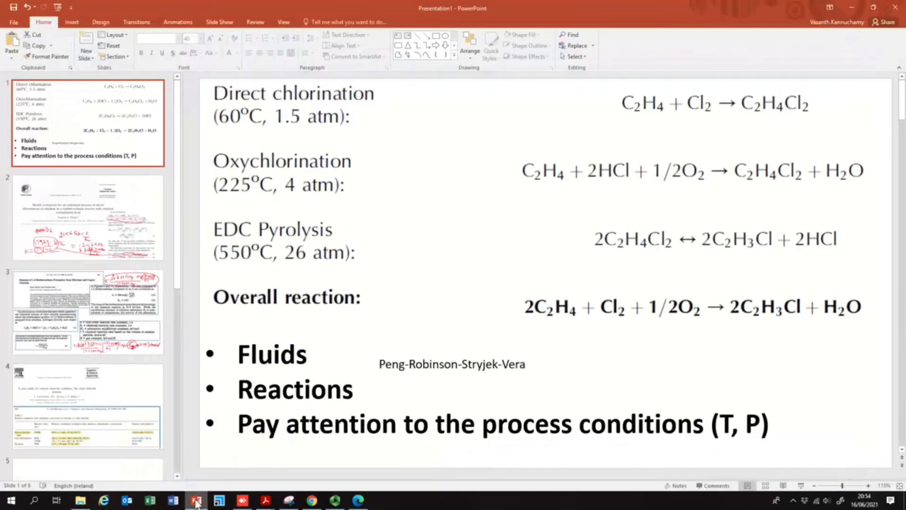
left_click(801, 485)
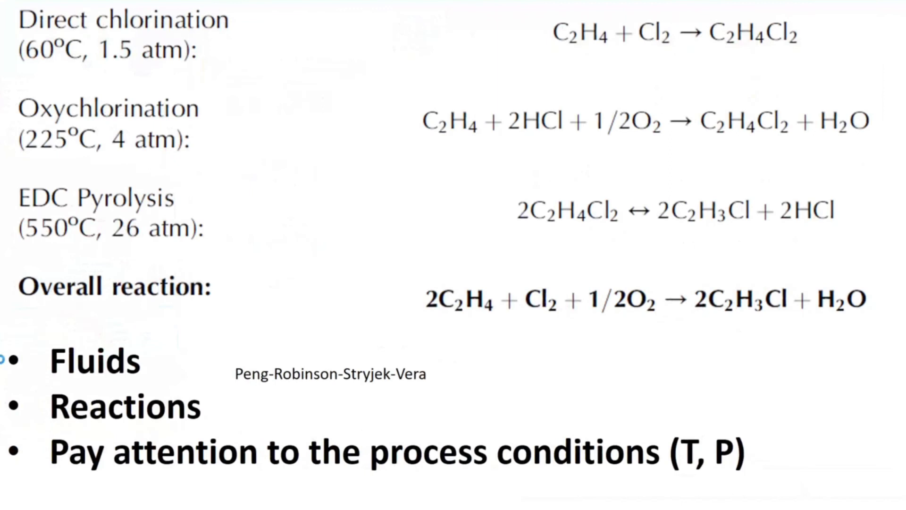
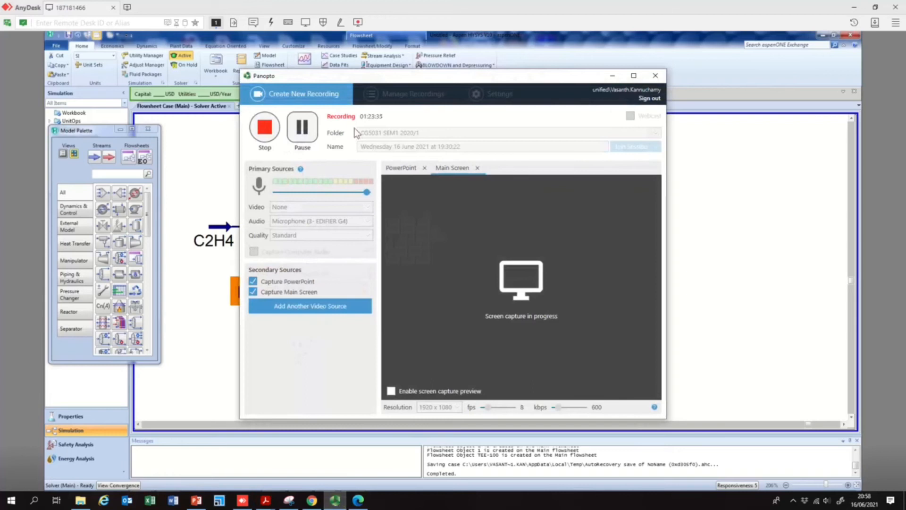
- Switch to PowerPoint to review the reaction conditions slide, then return to the flowsheet
left_click(612, 77)
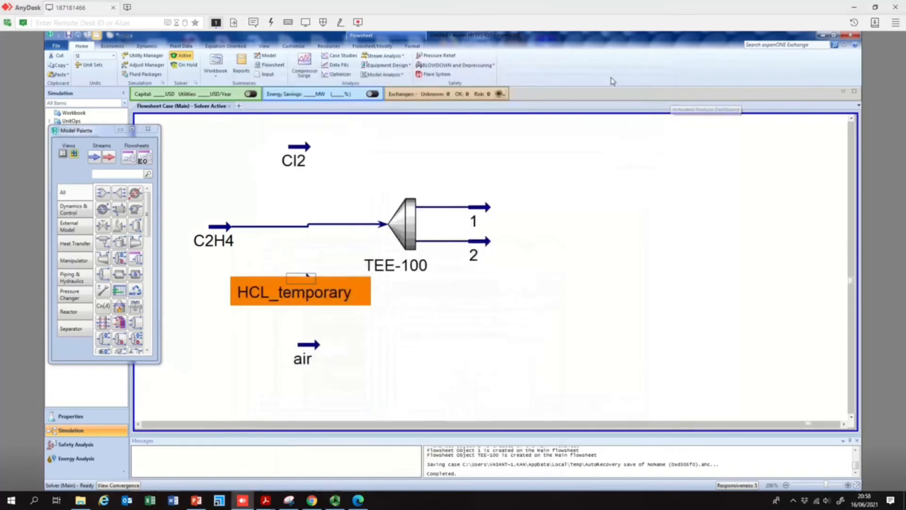
mouse_move(492, 241)
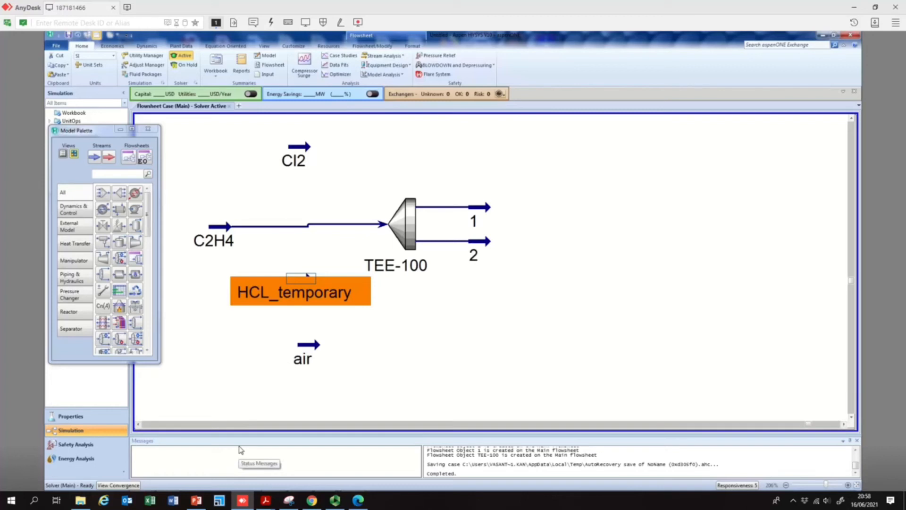
left_click(196, 500)
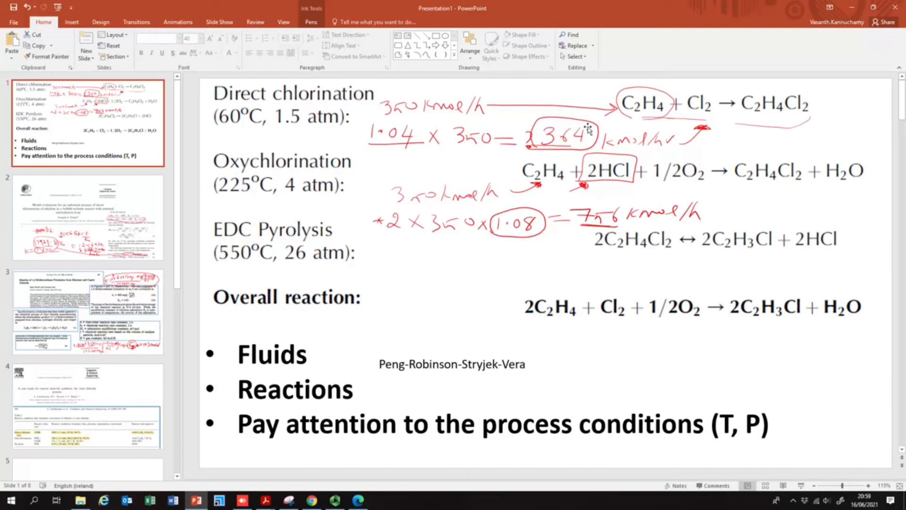
left_click(854, 5)
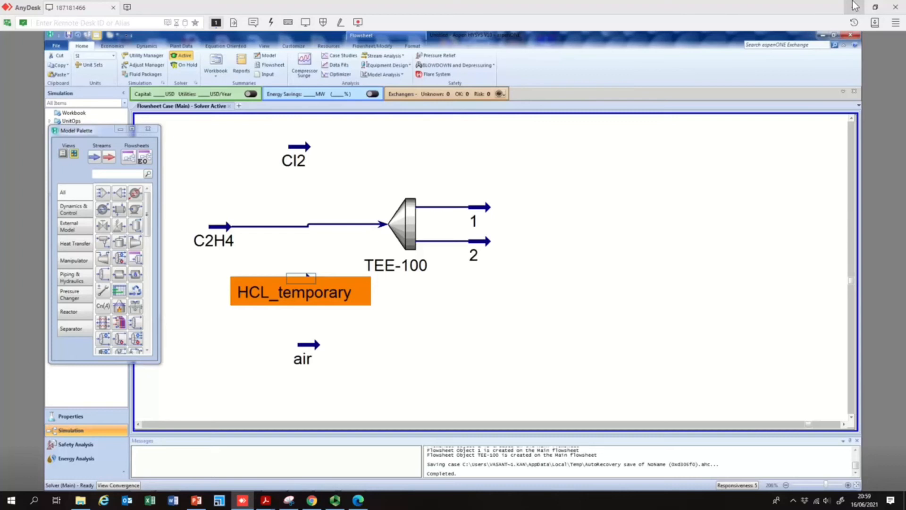
- Set the Cl2 feed stream's temperature to 25 °C and close the stream window
double_click(310, 151)
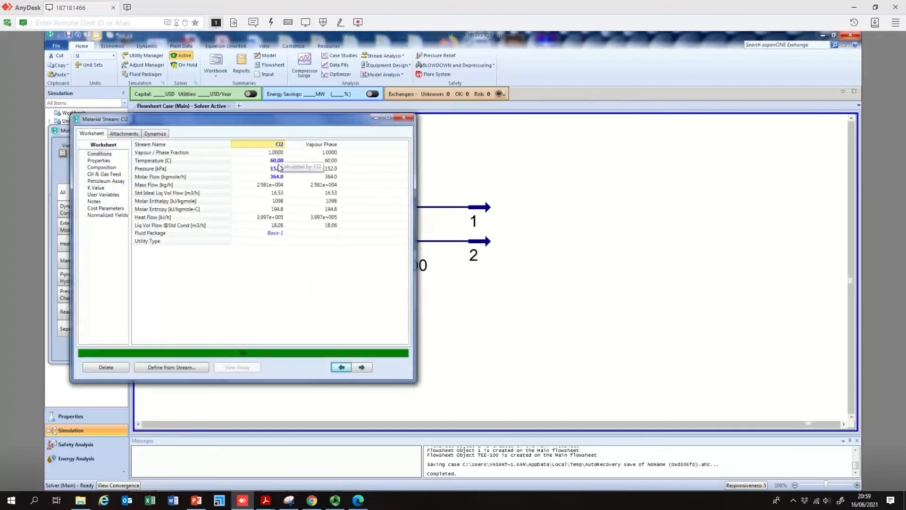
left_click(278, 162)
type("20")
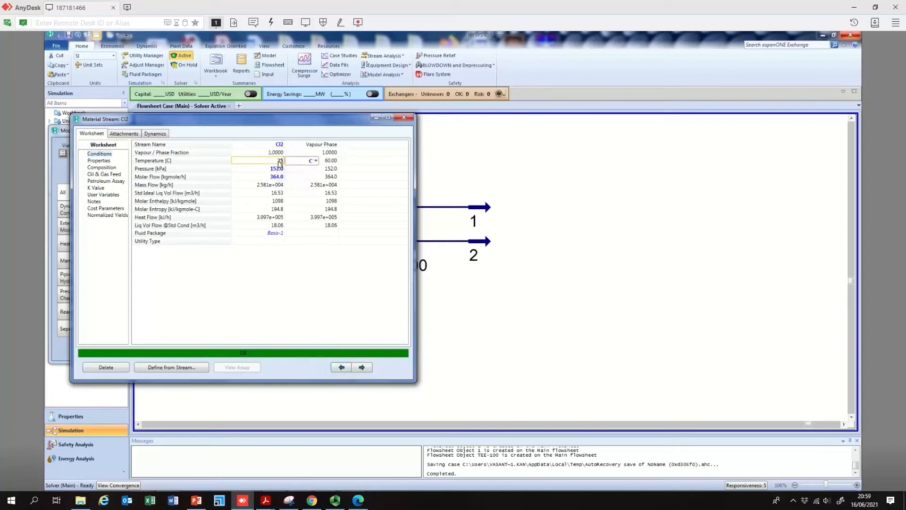
key("Return")
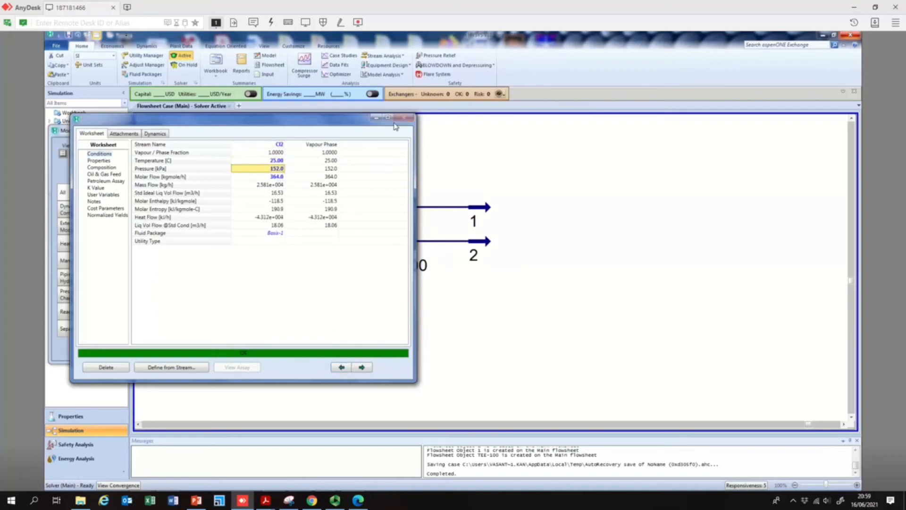
left_click(397, 122)
- Set the C2H4 feed stream's temperature to 25 °C
double_click(211, 232)
left_click(297, 179)
type("25")
key("Return")
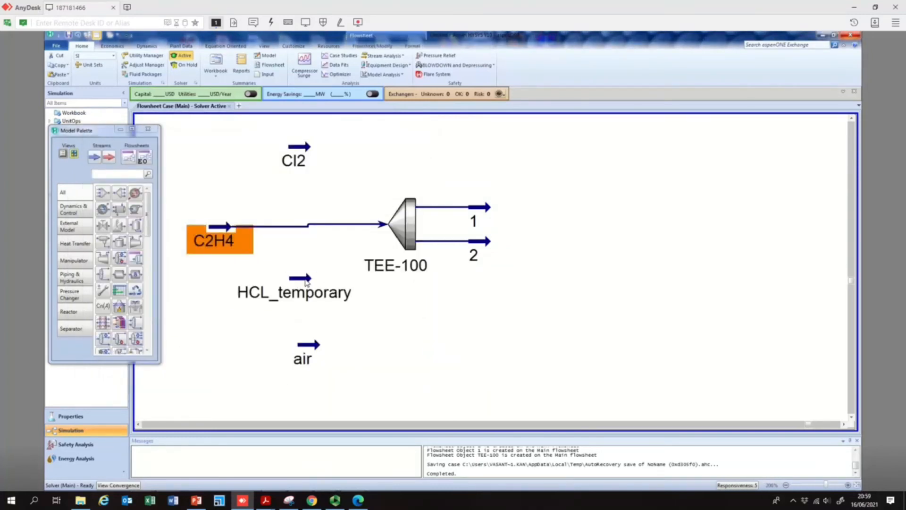
- Set the HCL_temporary stream's temperature to 25 °C and close the stream window
double_click(305, 278)
left_click(304, 196)
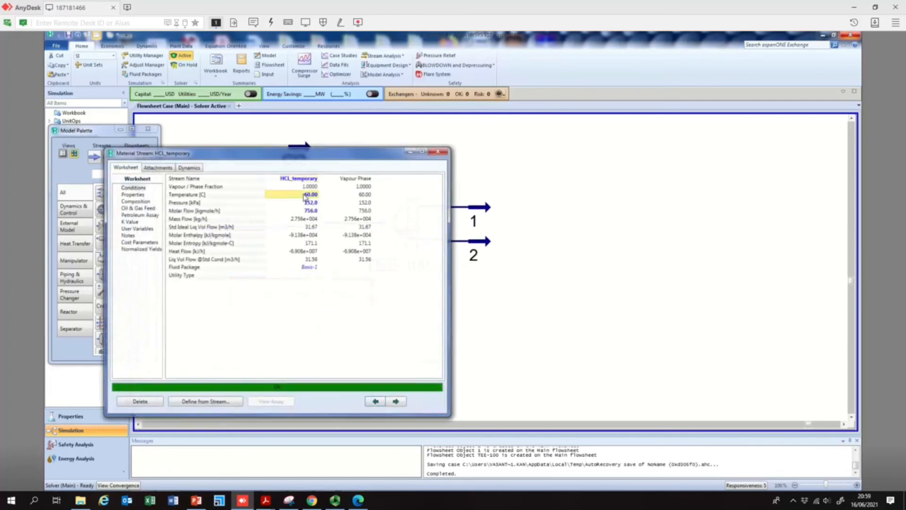
type("25")
key("Return")
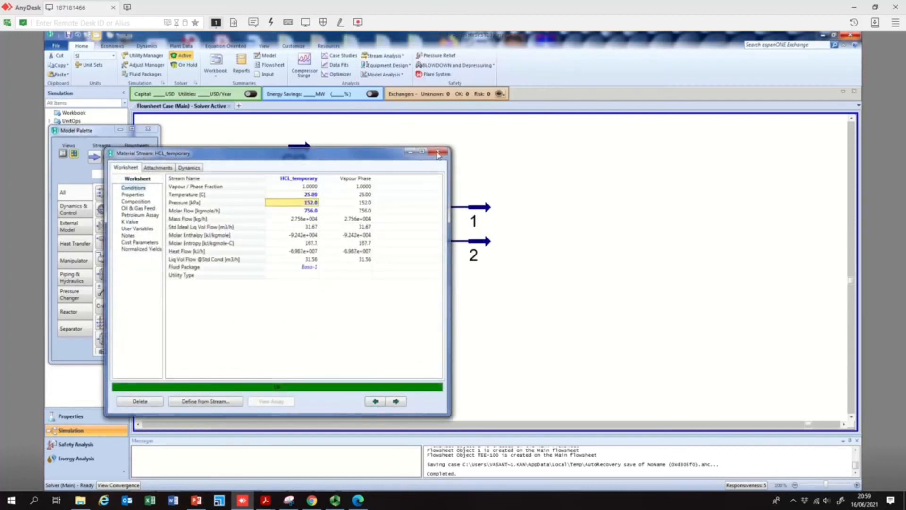
left_click(438, 152)
- Set the air stream's temperature to 25 °C and close the stream window
double_click(306, 353)
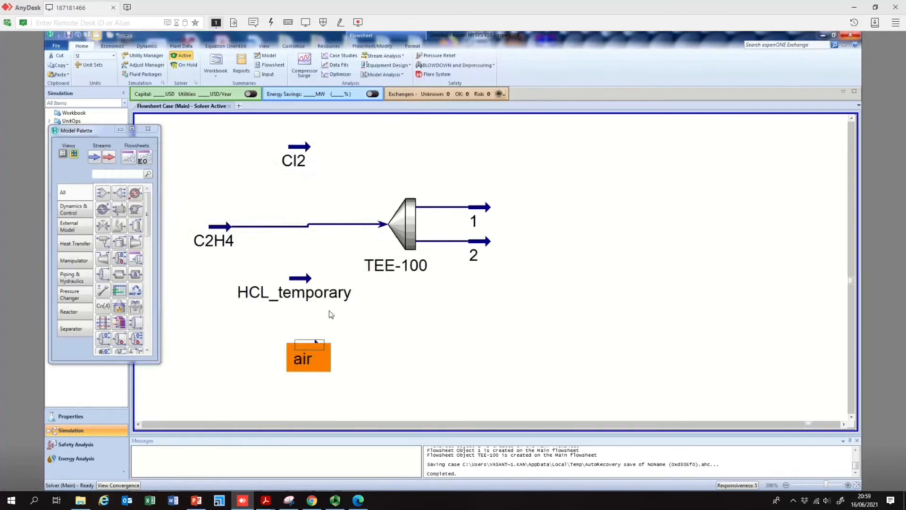
left_click(258, 144)
type("25")
key("Return")
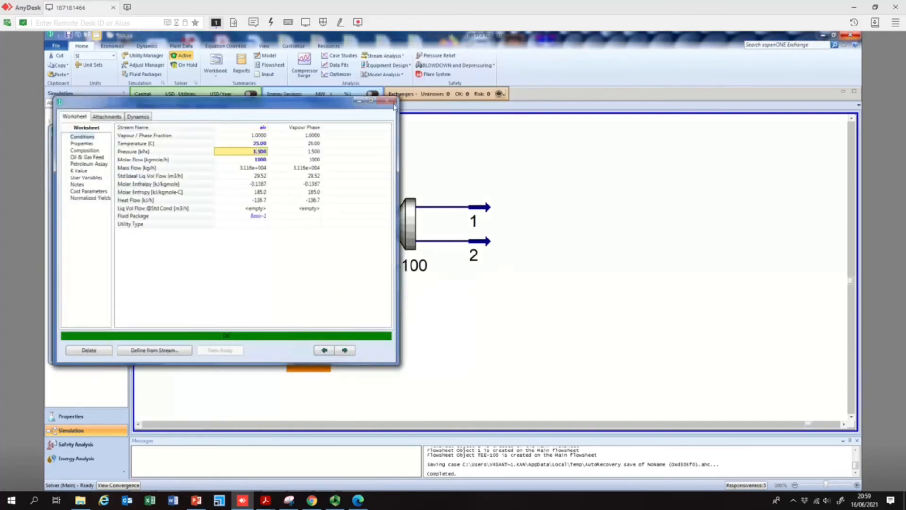
left_click(391, 101)
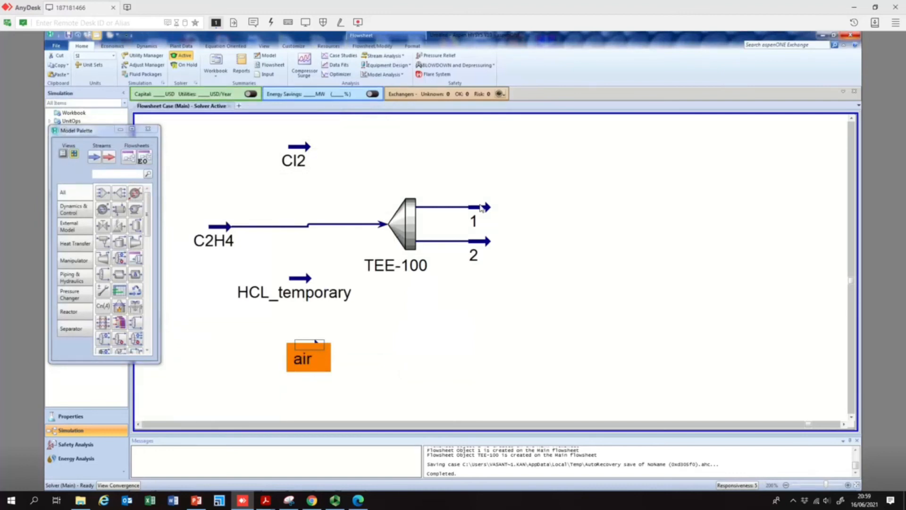
- Place a mixer on the flowsheet to the right of TEE-100
mouse_move(489, 211)
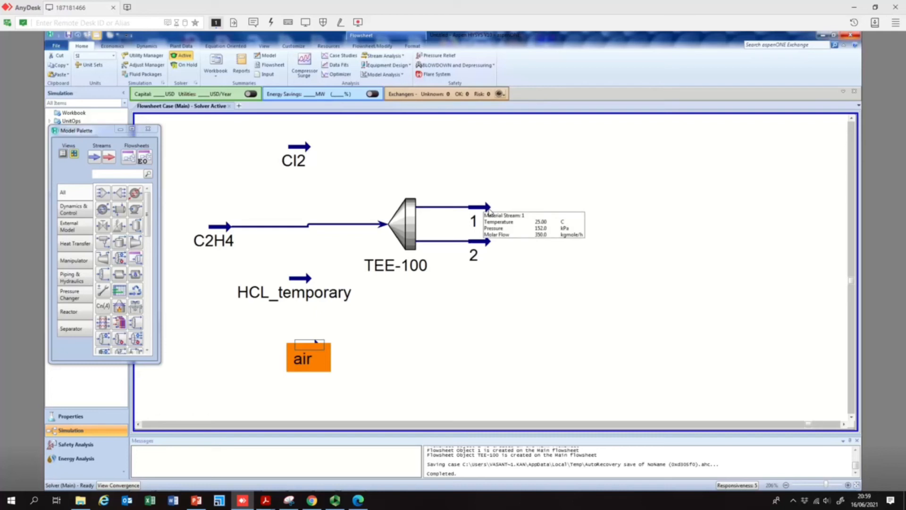
mouse_move(310, 154)
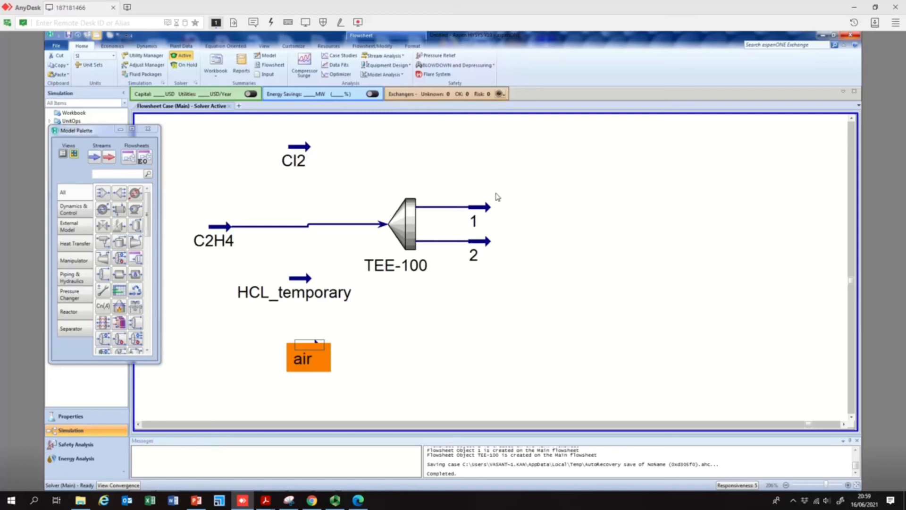
left_click(103, 195)
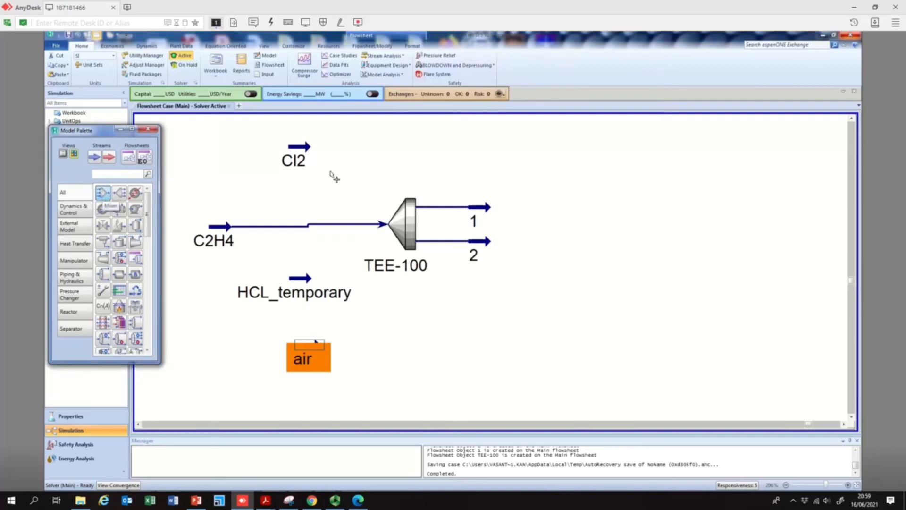
left_click(552, 205)
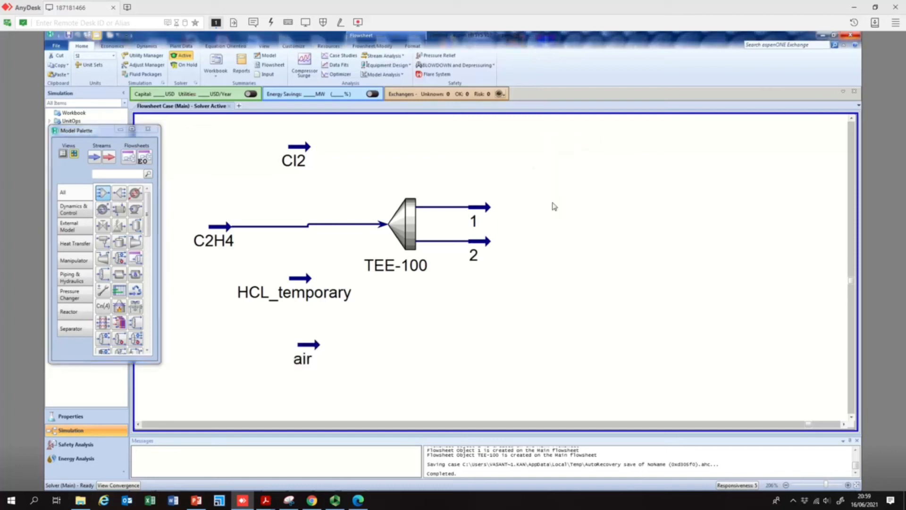
- Open MIX-100 and connect streams 1 and Cl2 as its inlets
double_click(567, 184)
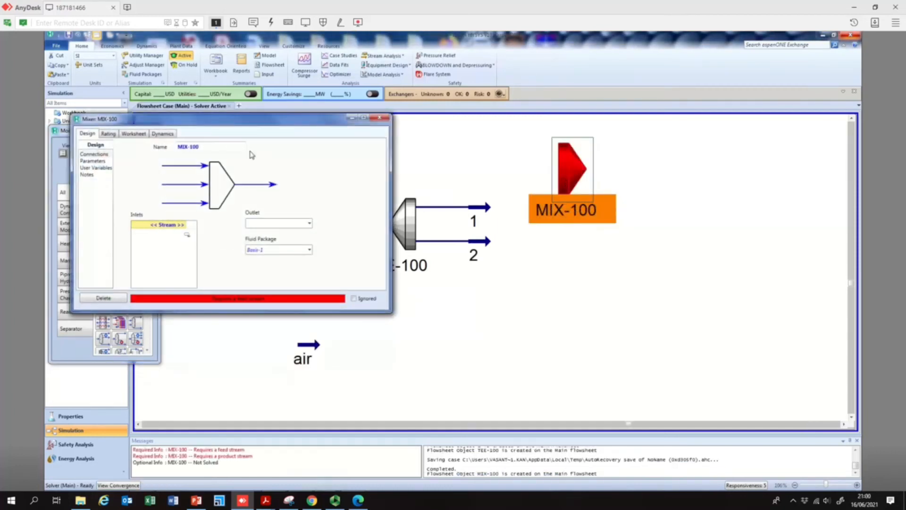
left_click_drag(292, 119, 305, 205)
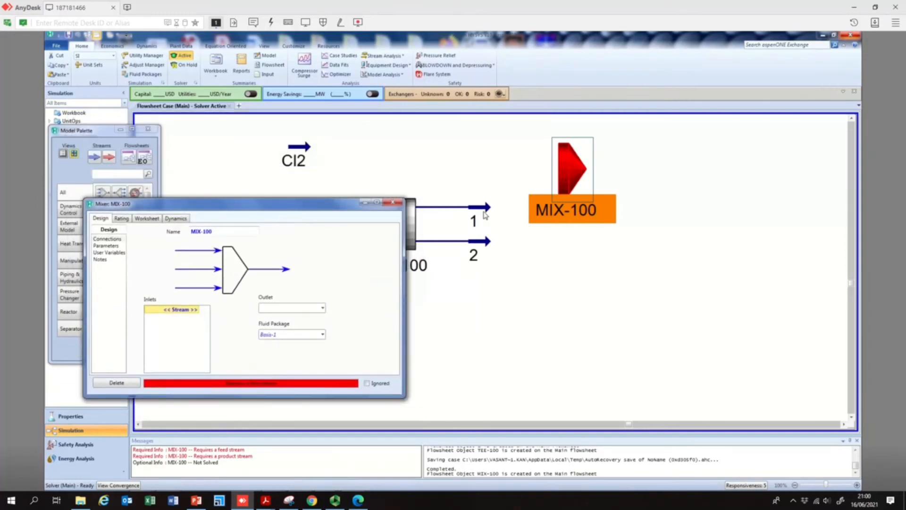
left_click(201, 311)
left_click(180, 318)
left_click(197, 317)
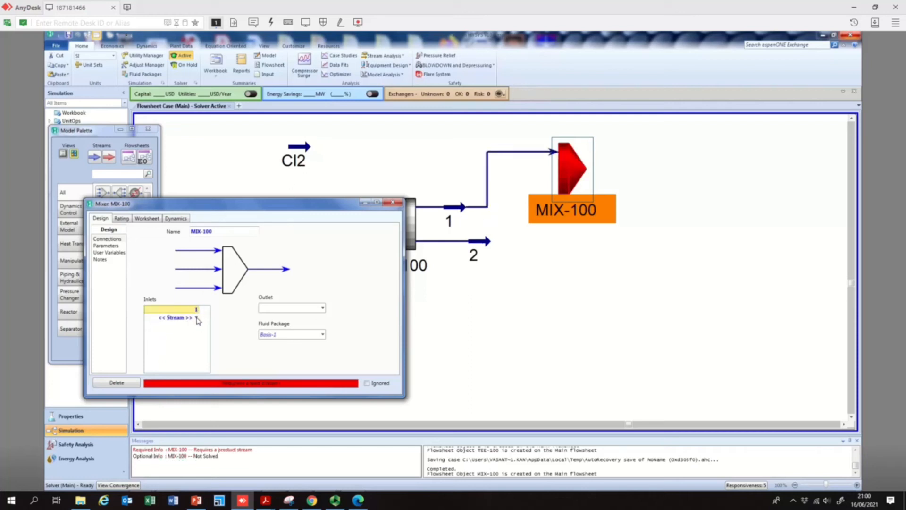
left_click(197, 319)
left_click(175, 341)
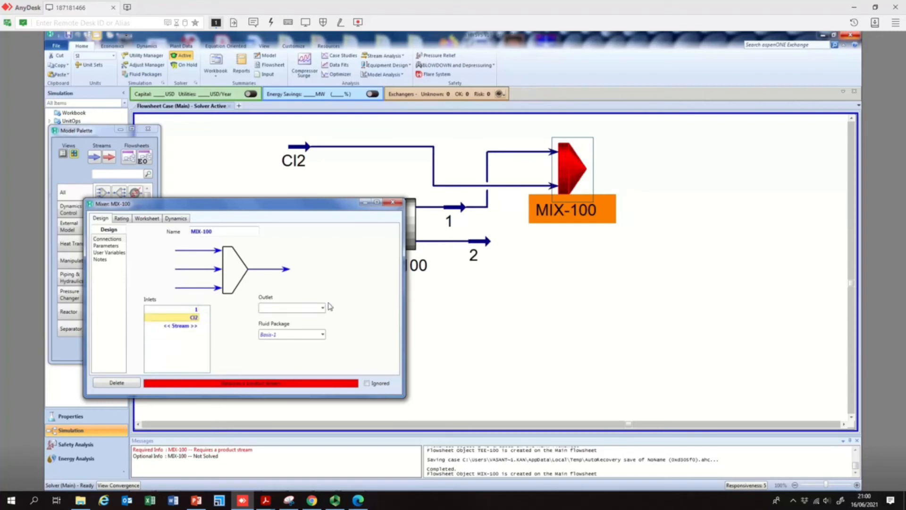
- Create outlet stream 3 for MIX-100 and close the mixer window
left_click(316, 310)
key("Return")
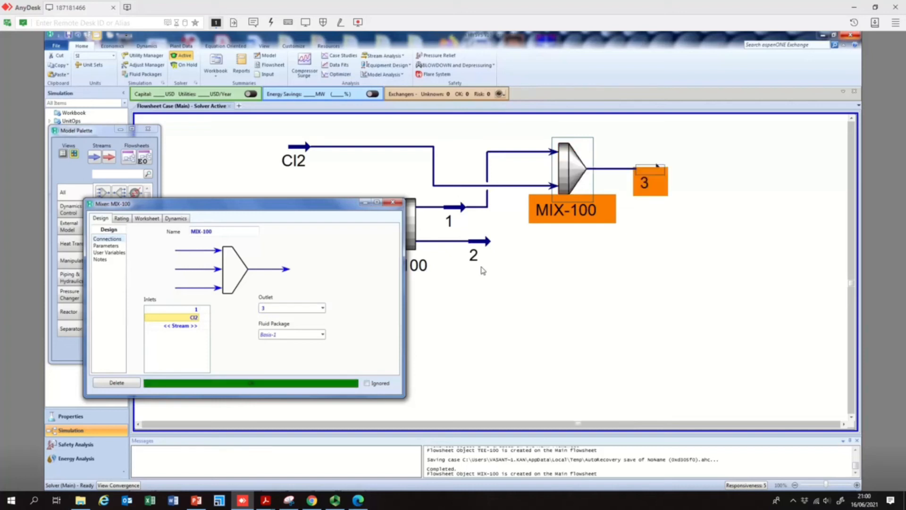
left_click(402, 203)
left_click(679, 236)
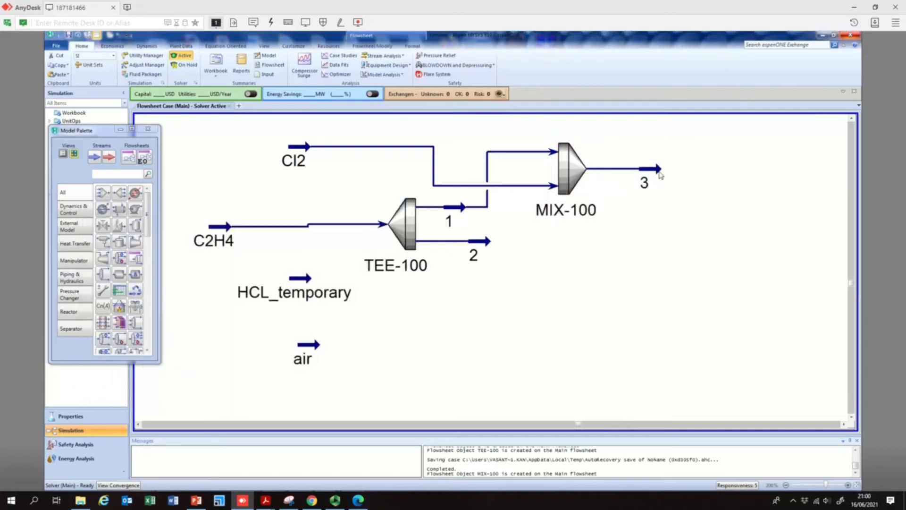
- Switch to PowerPoint to check the reaction conditions slide, then return to the flowsheet
mouse_move(659, 175)
left_click(196, 501)
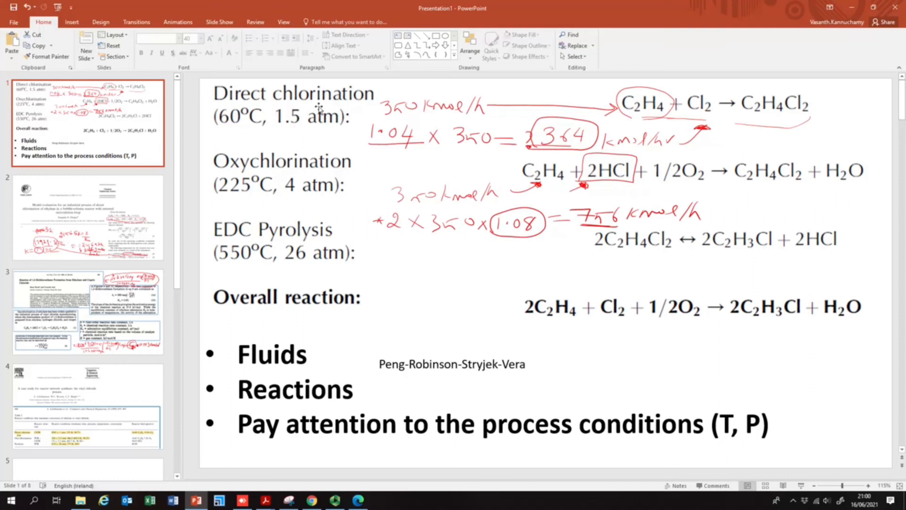
left_click(853, 7)
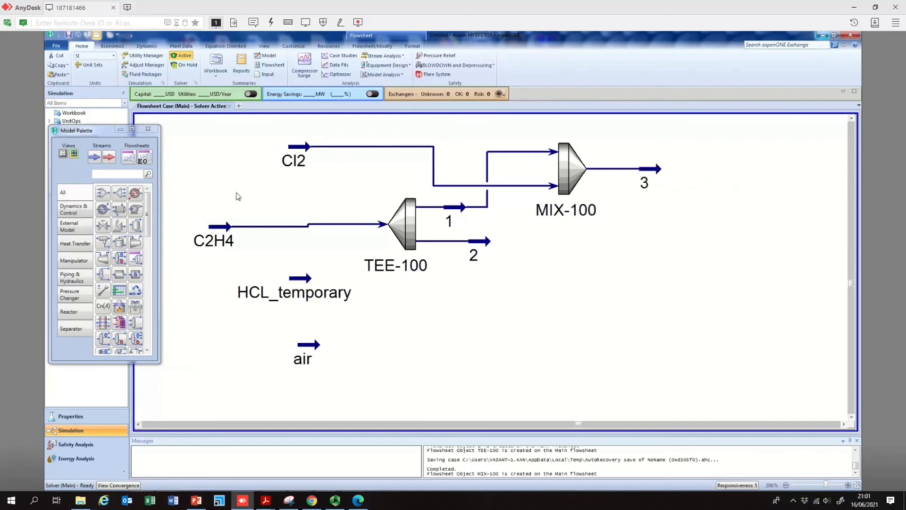
- Add a heater E-100 after the mixer and set stream 3 as its inlet
left_click(135, 197)
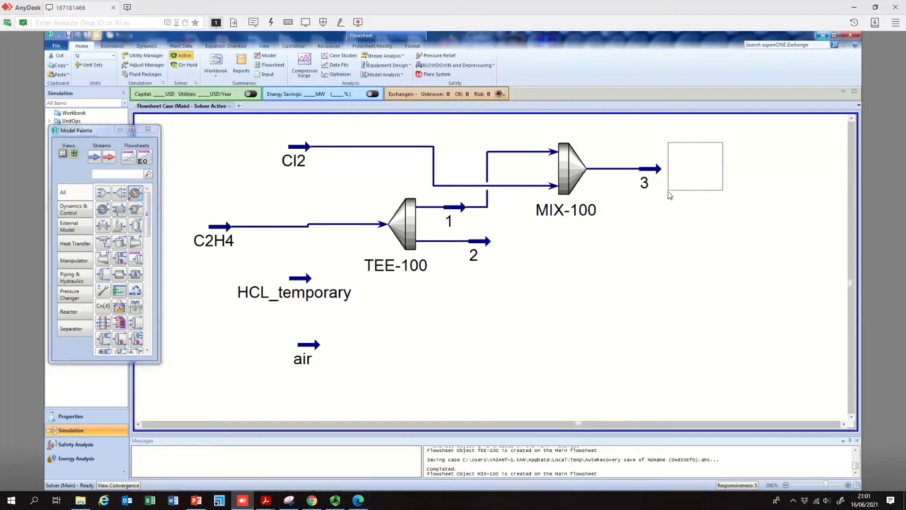
left_click(668, 193)
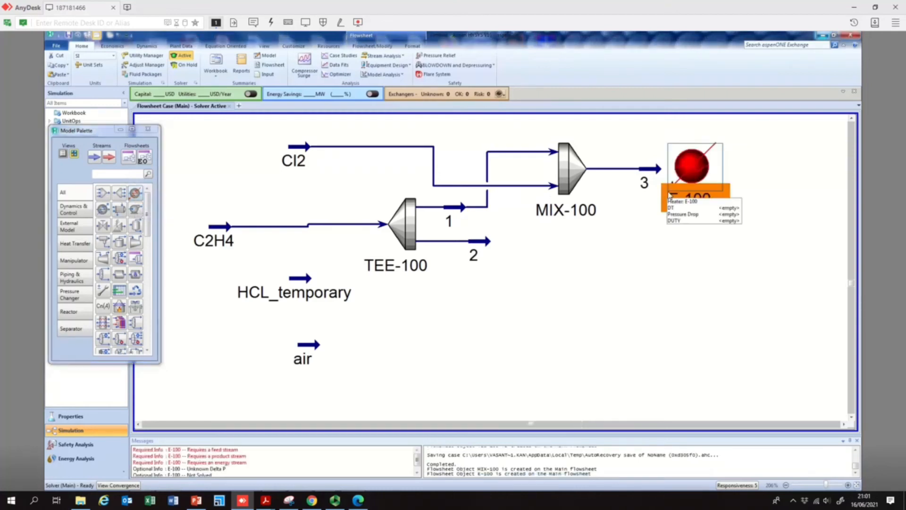
double_click(693, 170)
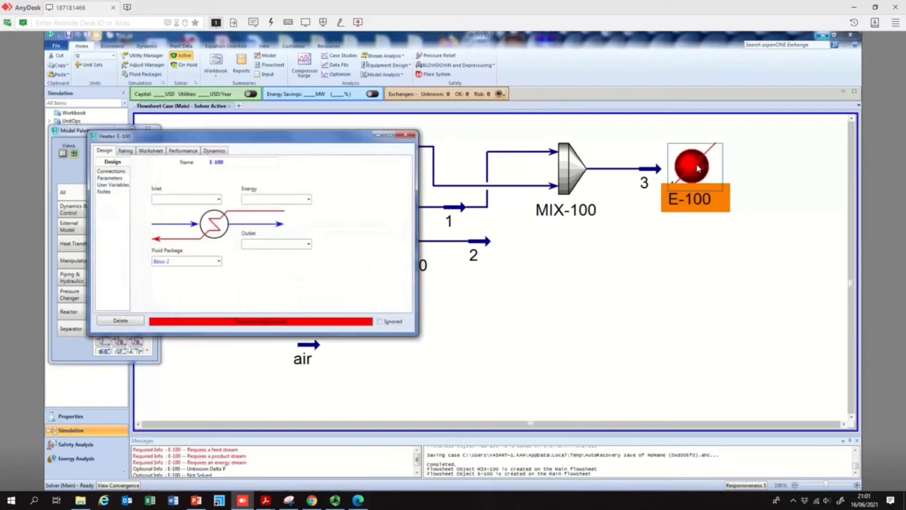
left_click(219, 200)
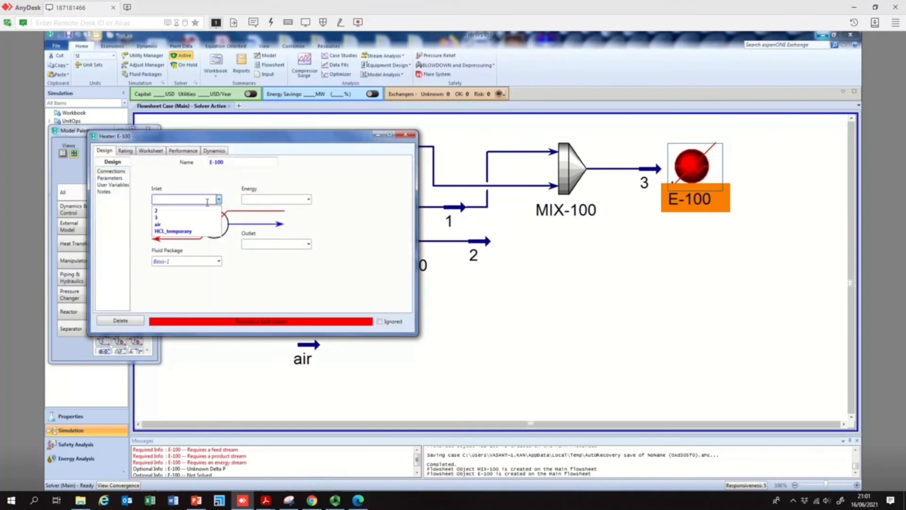
left_click(180, 217)
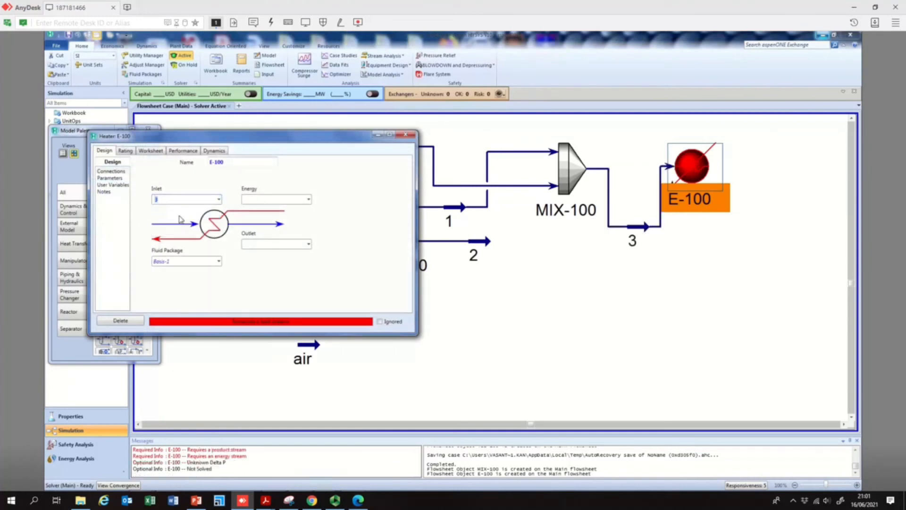
- Create outlet stream 4 and energy stream Qe1 for heater E-100
left_click(281, 244)
type("4")
key("Return")
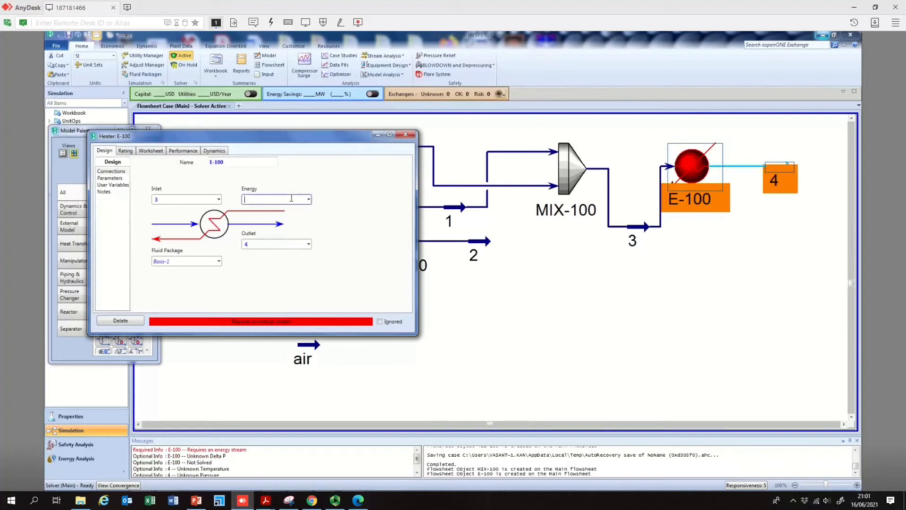
type("Qe1")
key("Return")
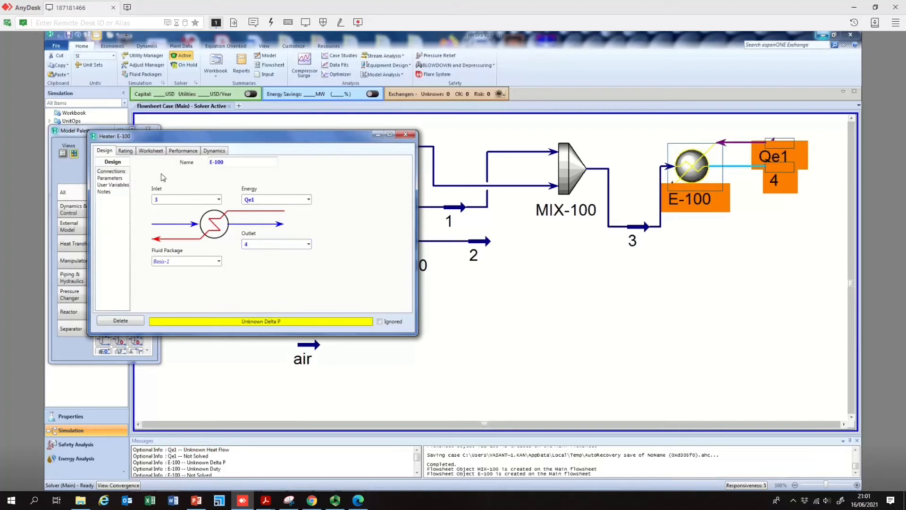
- Set heater E-100's pressure drop to 0 kPa and close the heater window
left_click(110, 178)
left_click(165, 175)
type("0")
key("Return")
left_click(258, 200)
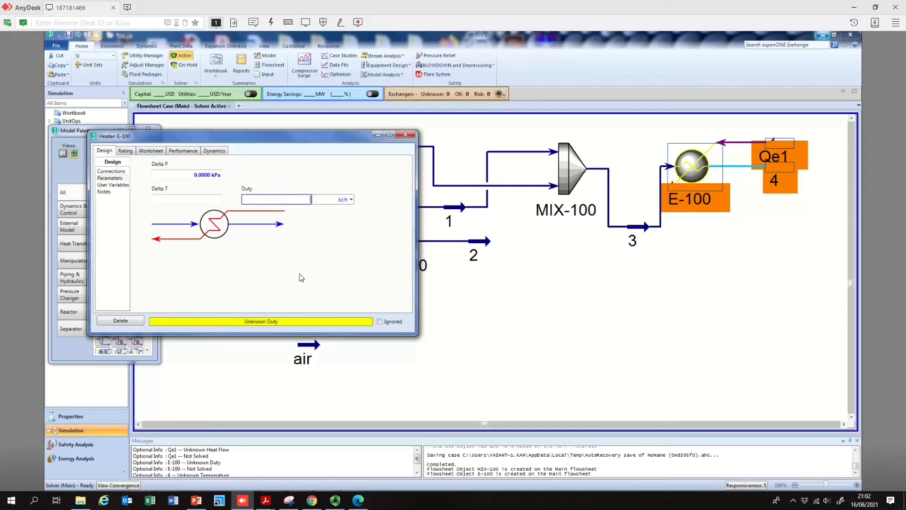
left_click(404, 138)
left_click(405, 137)
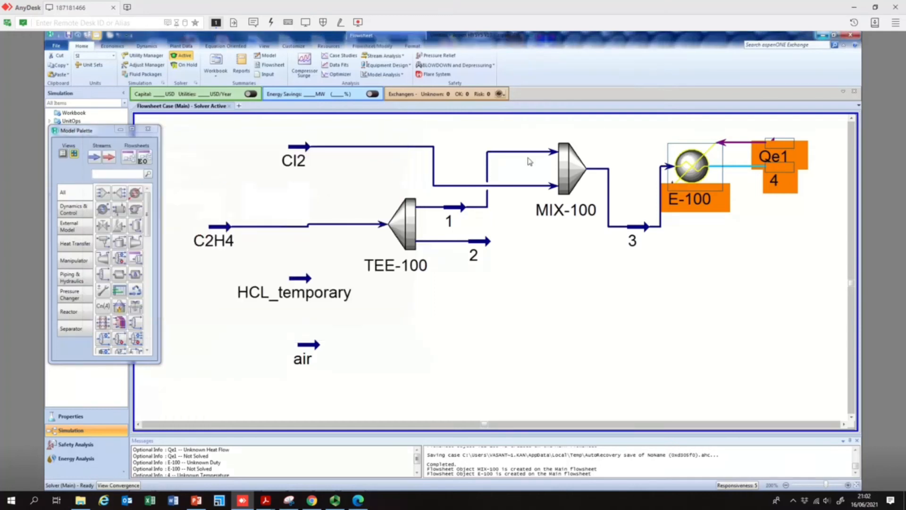
- Move stream 4 lower, below Qe1, on the flowsheet
left_click(716, 226)
left_click_drag(787, 171, 792, 197)
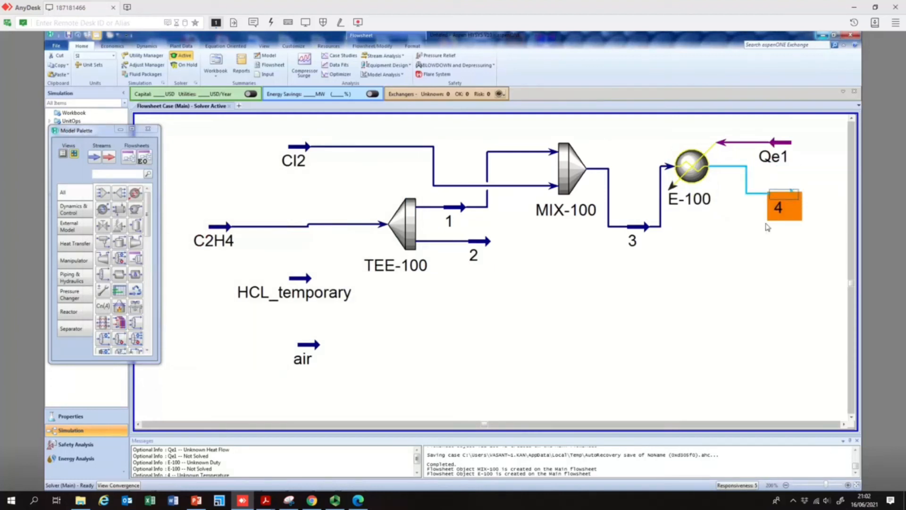
- Set stream 4's temperature to 60 °C and close its window
left_click(765, 225)
double_click(793, 194)
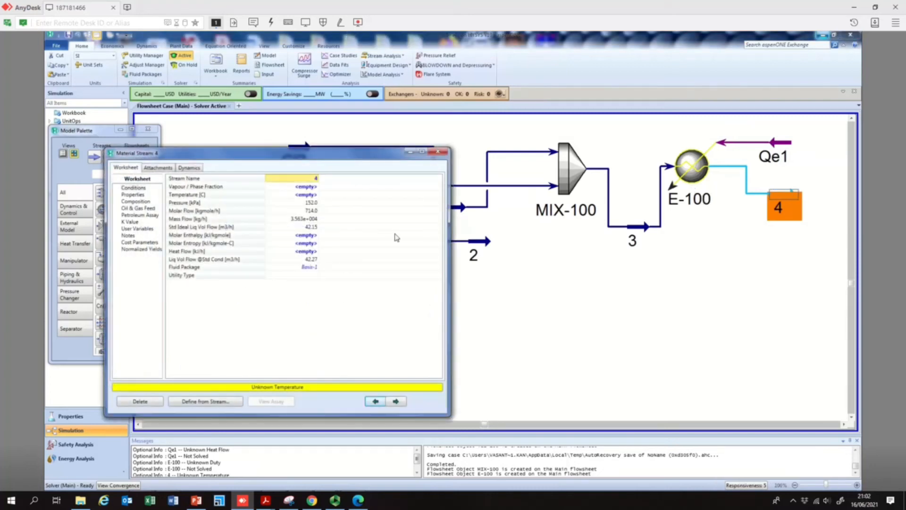
left_click(290, 196)
type("60")
key("Return")
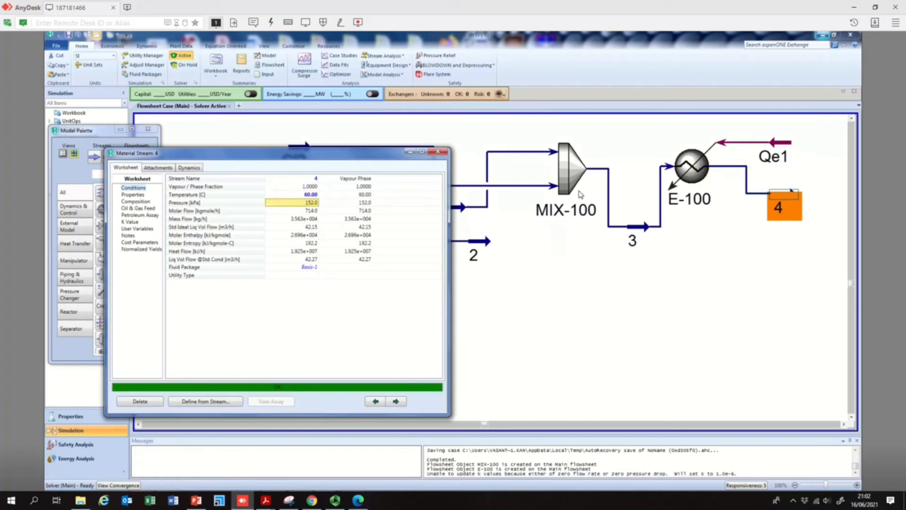
left_click(512, 157)
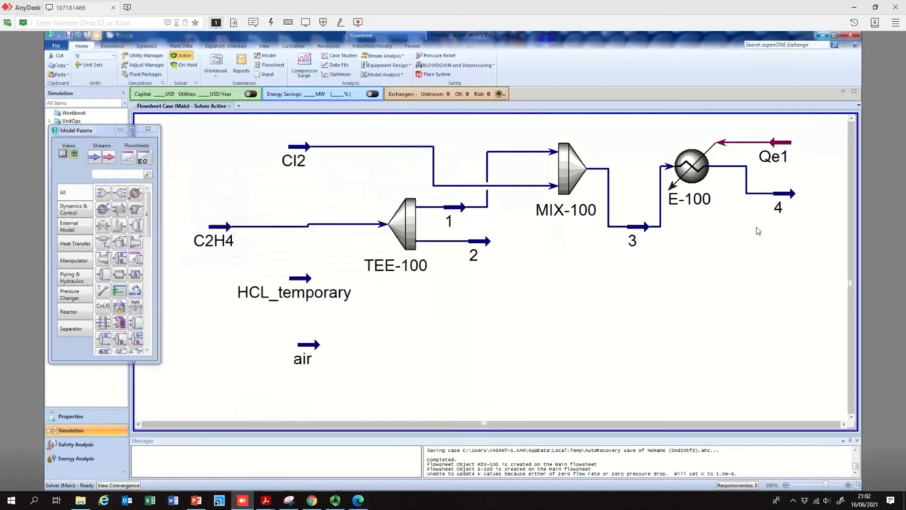
- Reopen stream 4's properties to check them, then close the window
double_click(787, 192)
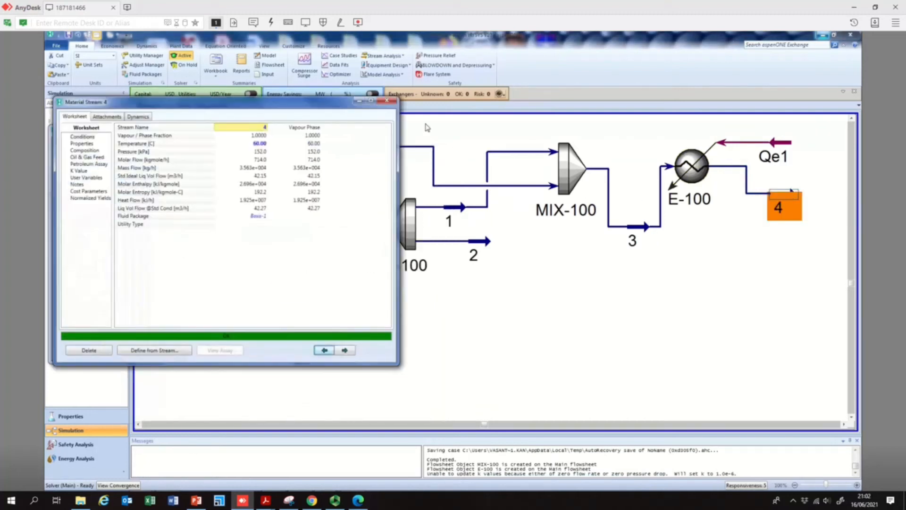
left_click(386, 101)
mouse_move(789, 198)
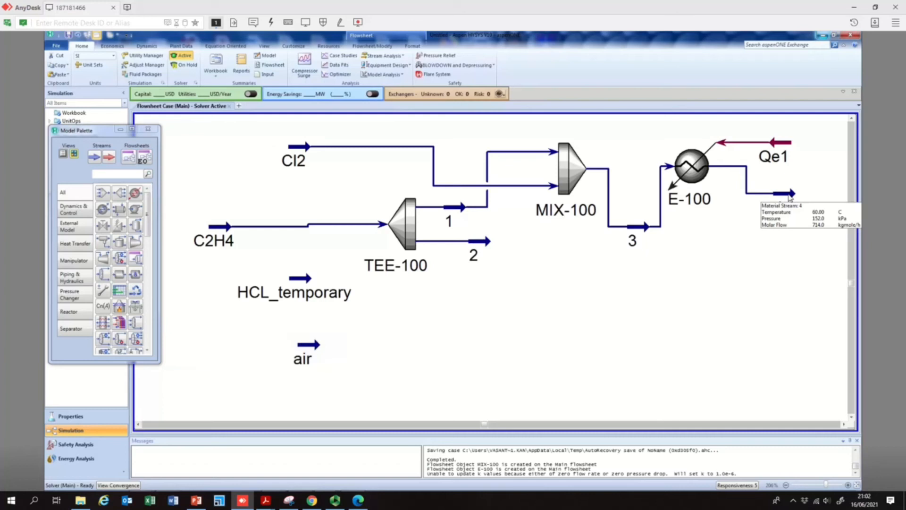
left_click(844, 424)
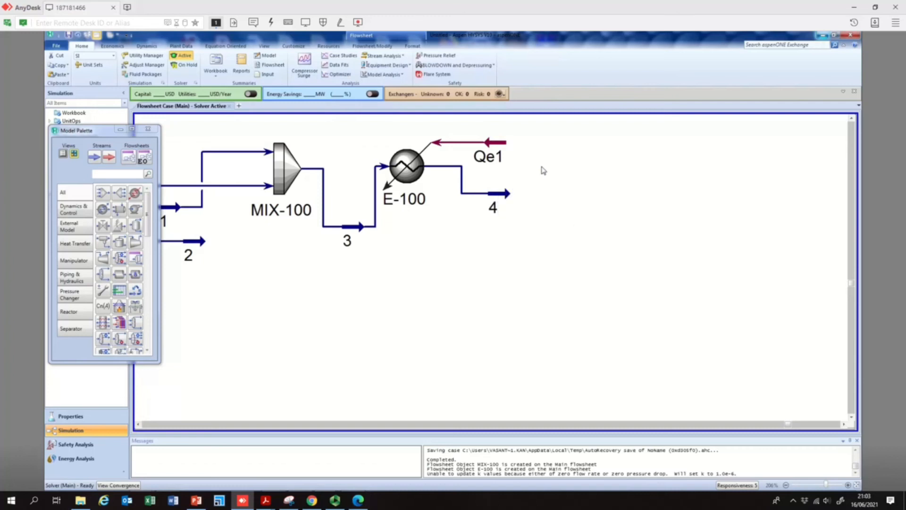
- Switch to the PowerPoint presentation to review the reaction conditions, then return to HYSYS
mouse_move(505, 197)
left_click(196, 500)
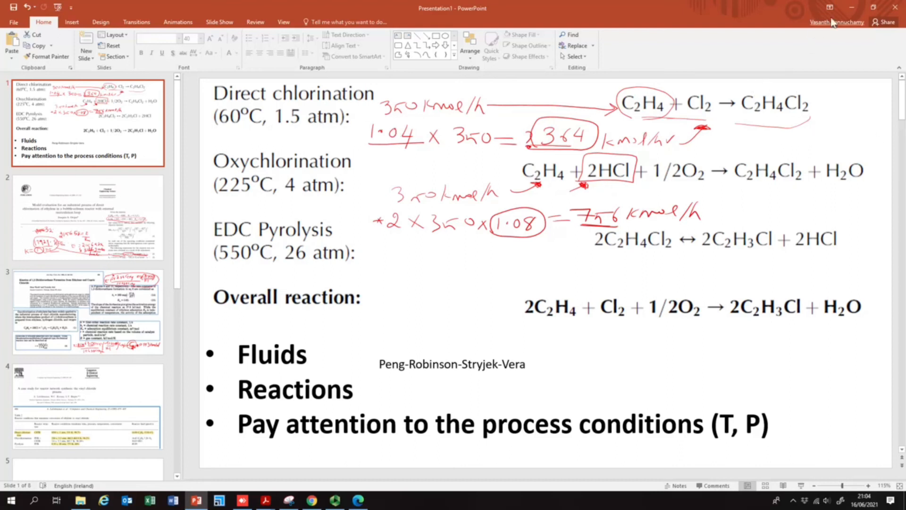
left_click(843, 10)
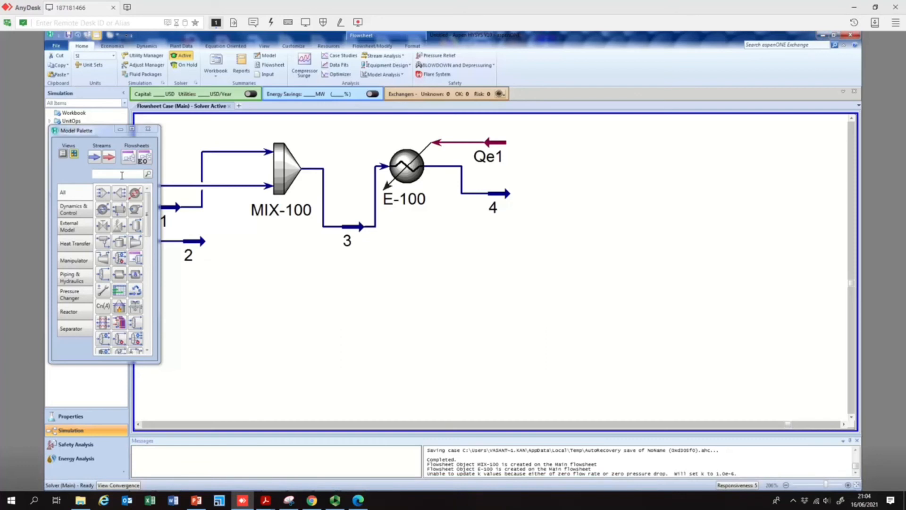
- Place a continuous stirred tank reactor after the heater and connect stream 4 as its inlet
left_click(79, 318)
left_click(79, 317)
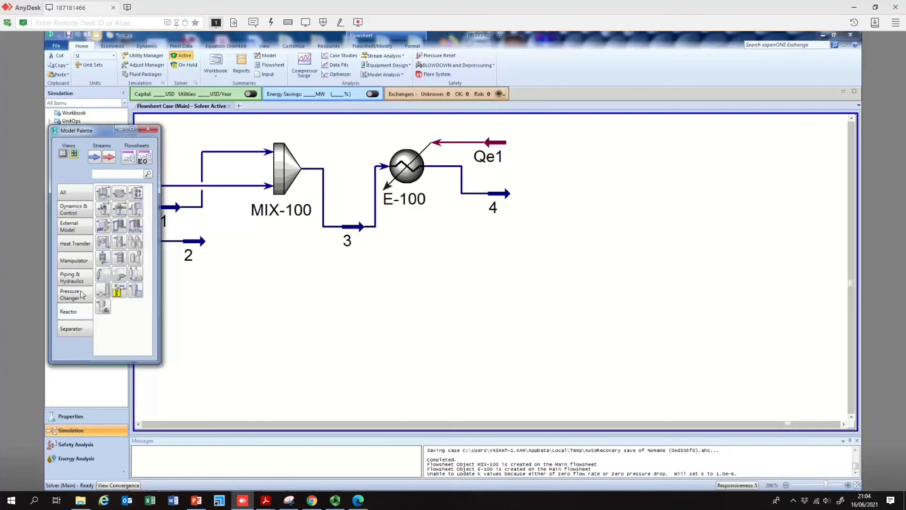
left_click(103, 193)
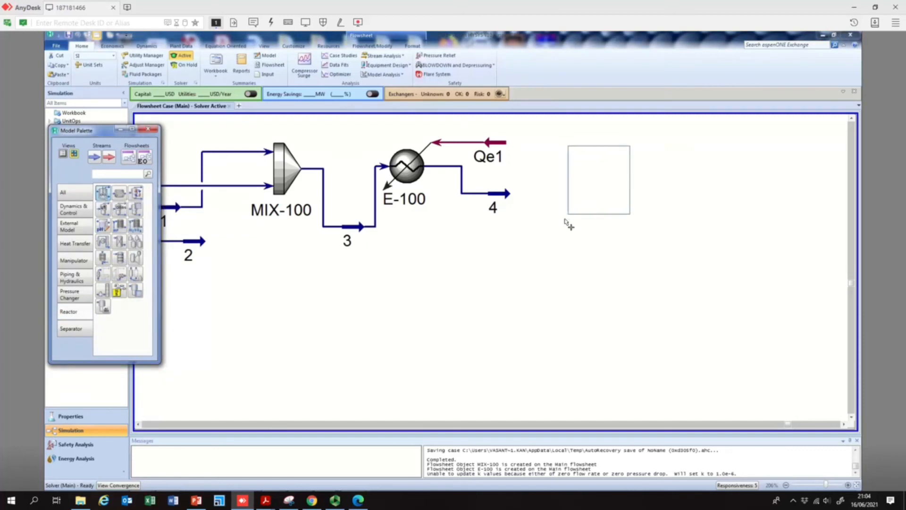
left_click(554, 228)
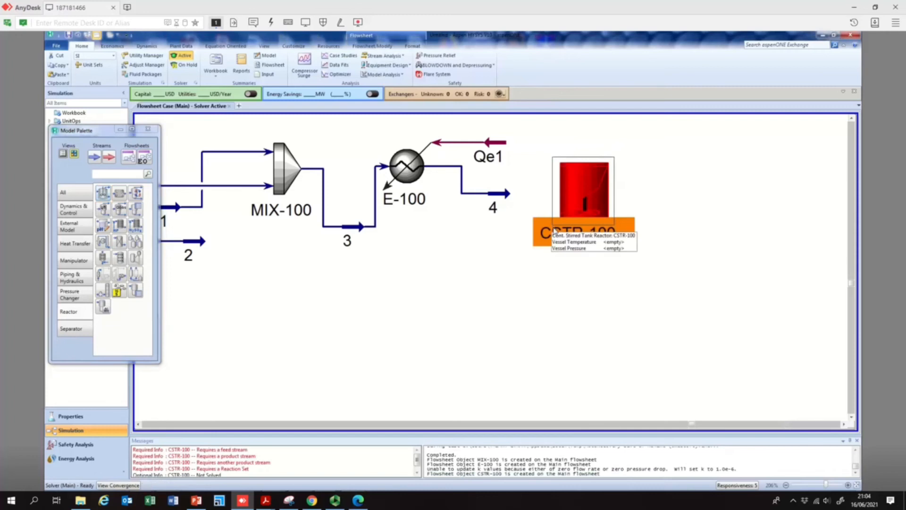
double_click(577, 185)
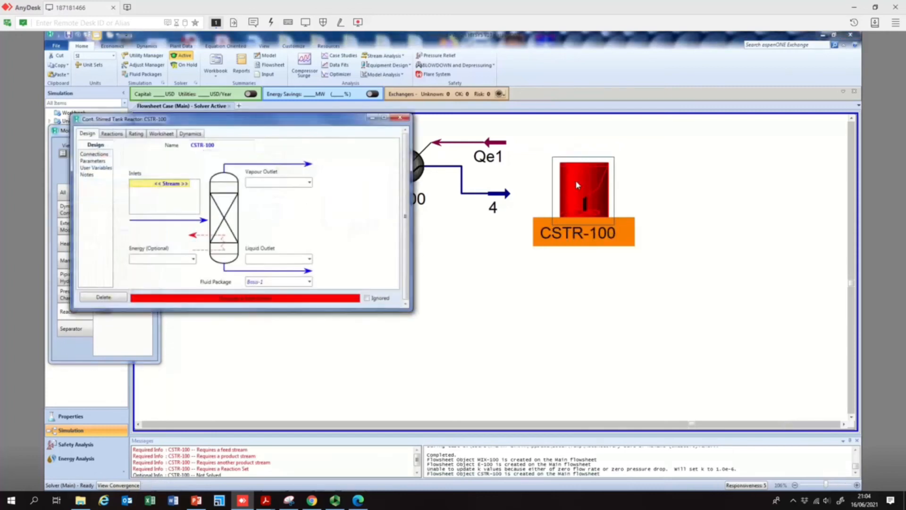
left_click(187, 184)
left_click(188, 184)
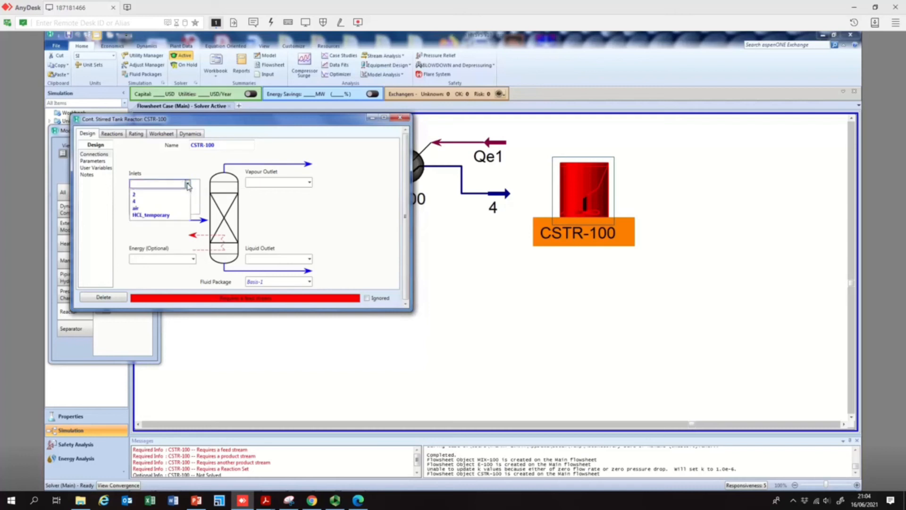
left_click(156, 202)
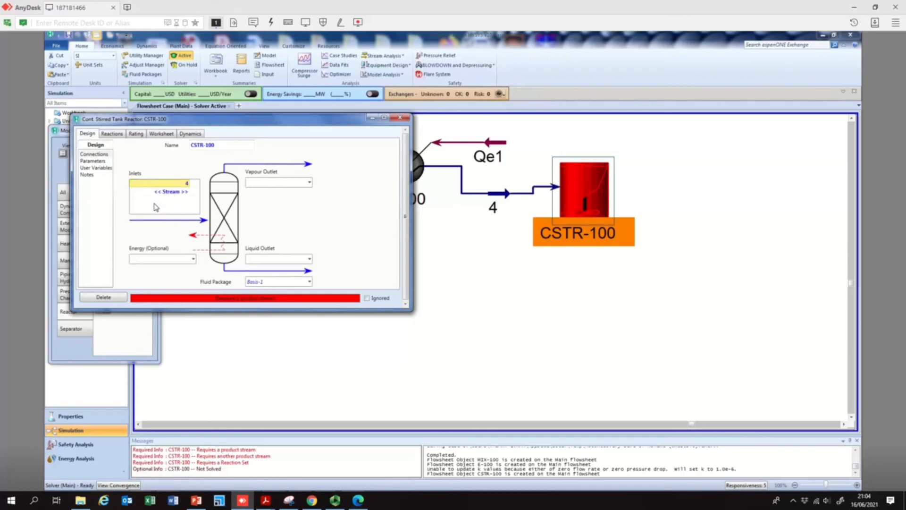
- Create the reactor's vapour outlet stream Vent and liquid outlet stream 5
left_click(269, 182)
type("Vent")
left_click(309, 259)
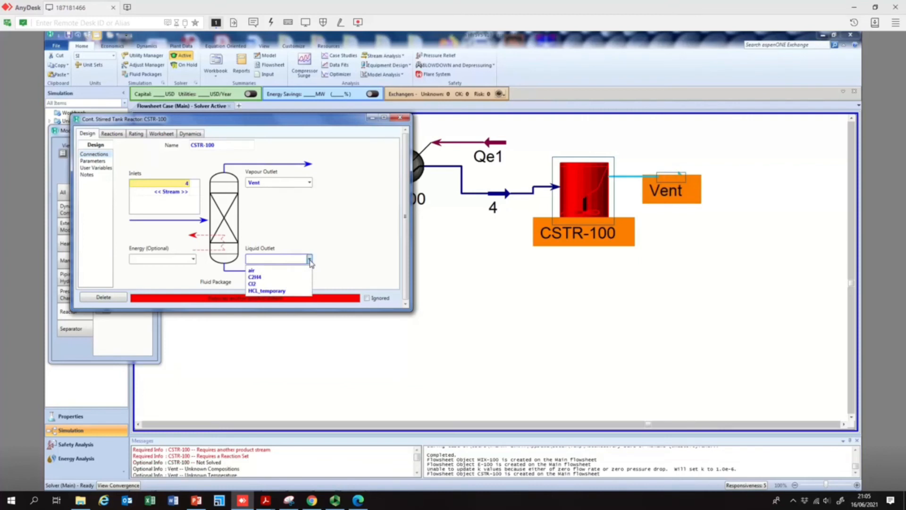
left_click(401, 293)
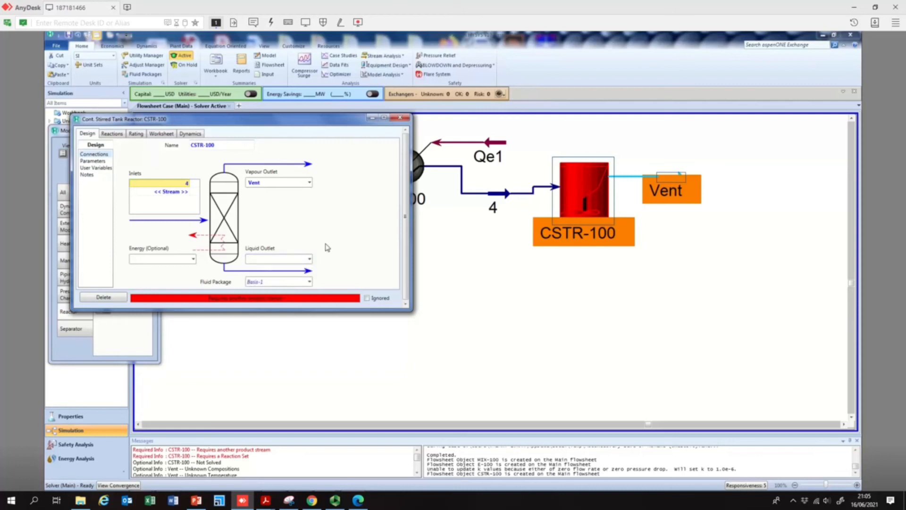
left_click_drag(319, 122, 412, 110)
type("5")
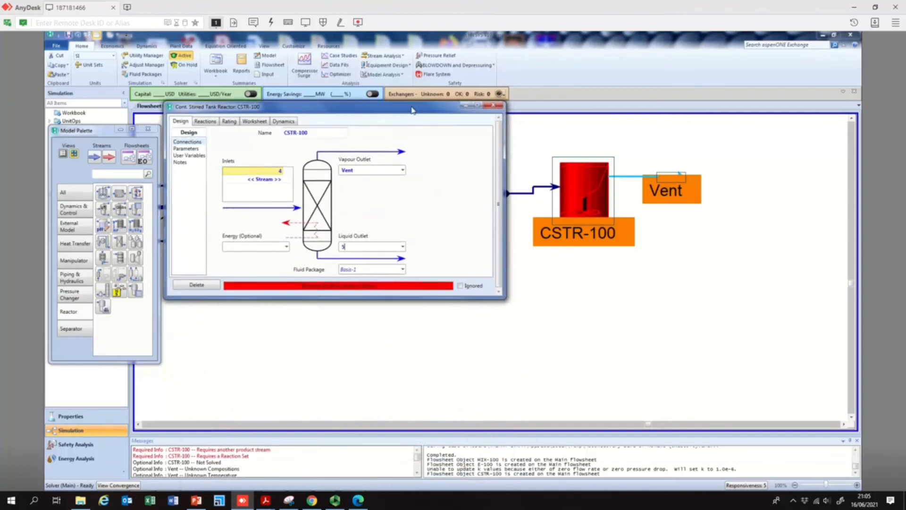
key("Return")
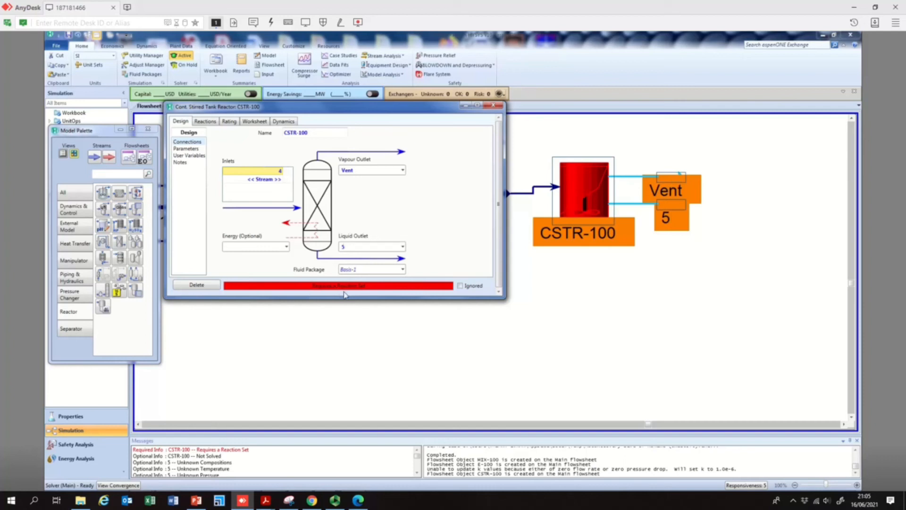
left_click_drag(430, 109, 566, 265)
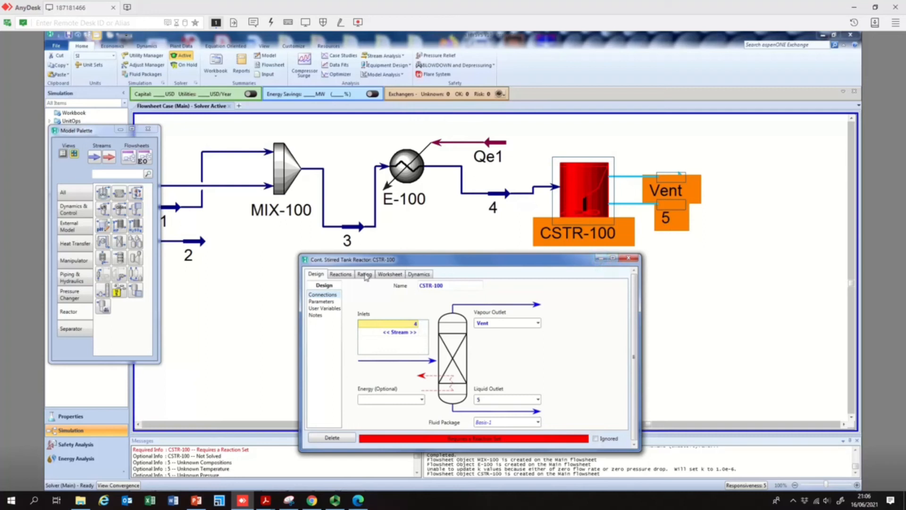
- Assign reaction set Set-1 with reaction Rxn-1 to the CSTR
left_click(337, 276)
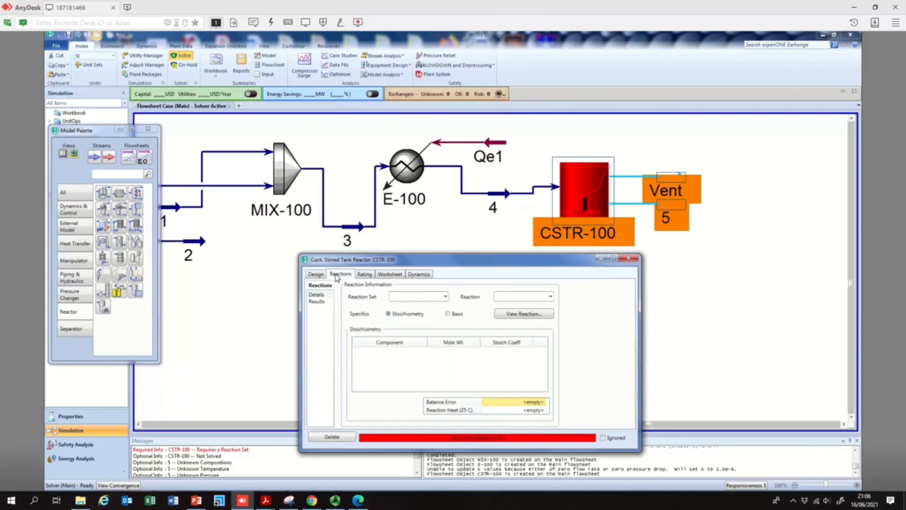
left_click(100, 136)
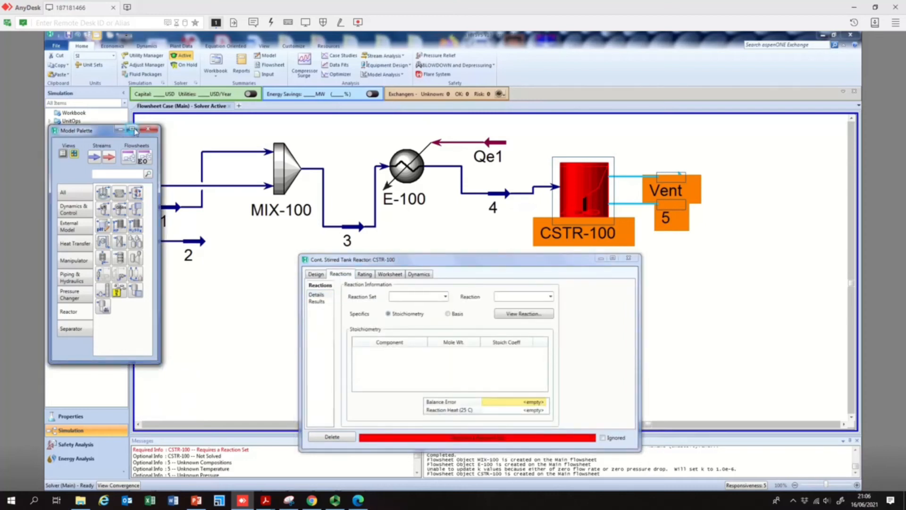
left_click_drag(101, 132, 235, 111)
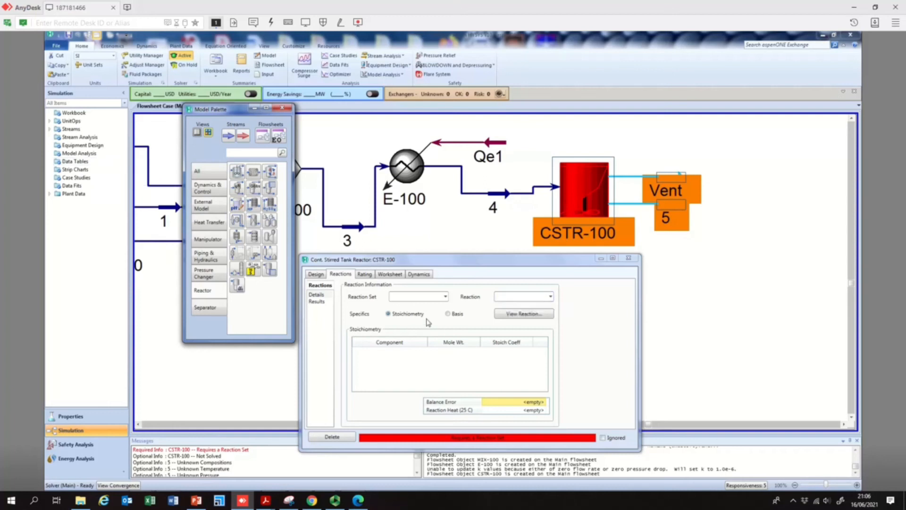
left_click(337, 274)
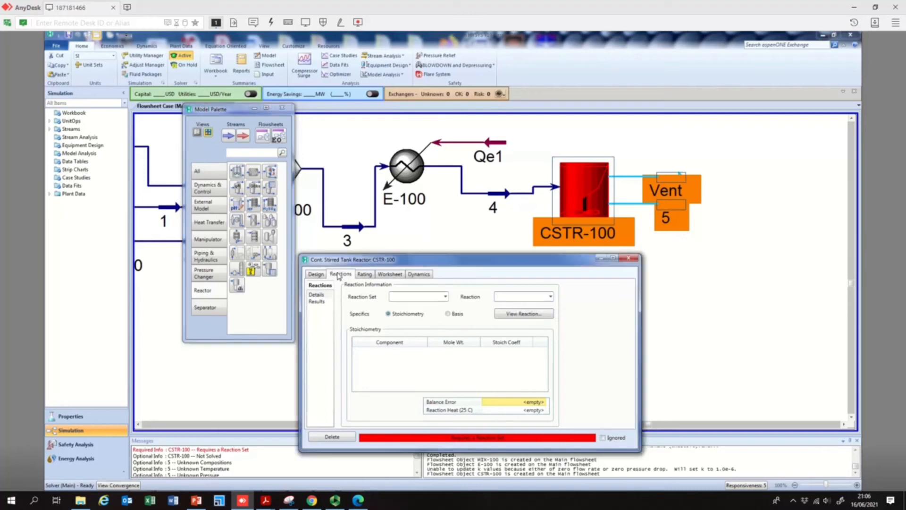
left_click(446, 296)
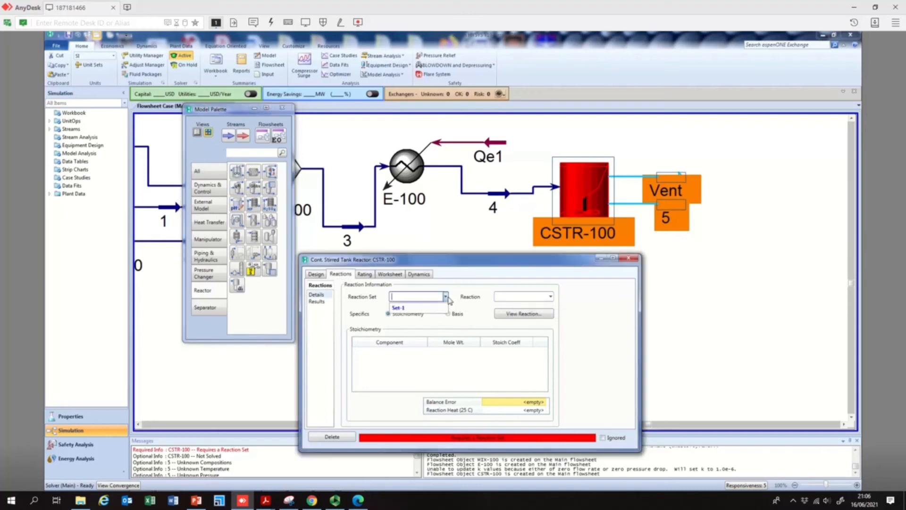
left_click(402, 308)
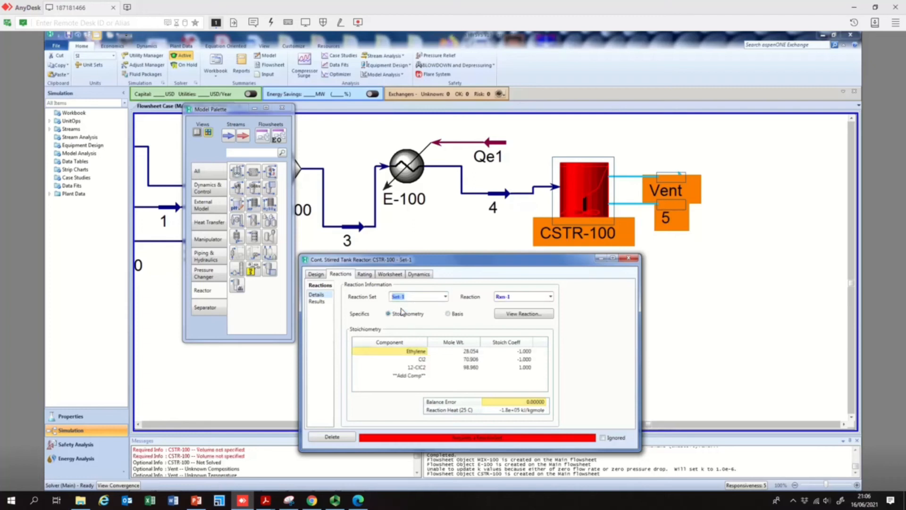
left_click(550, 296)
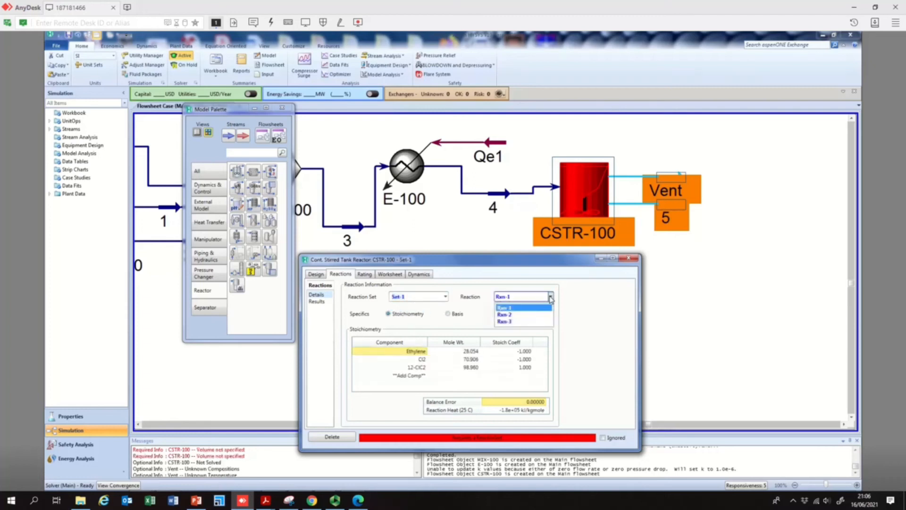
left_click(510, 312)
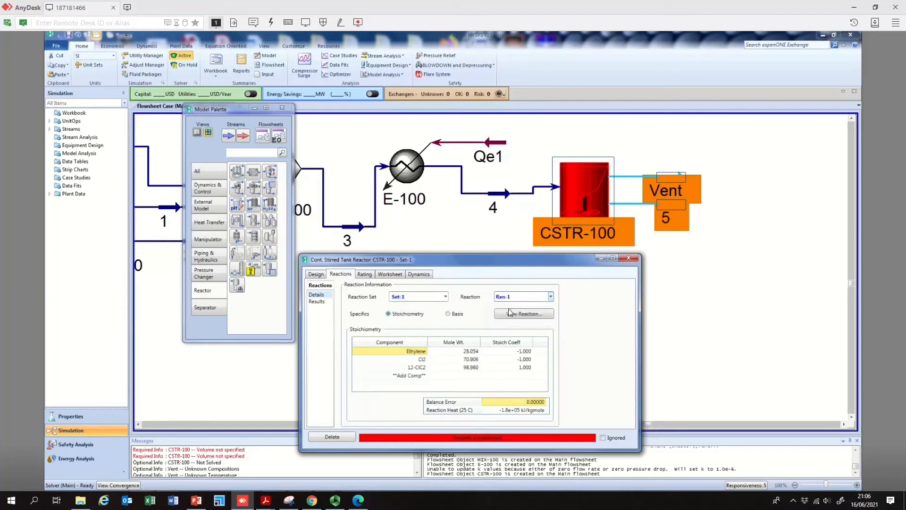
left_click_drag(498, 260, 509, 164)
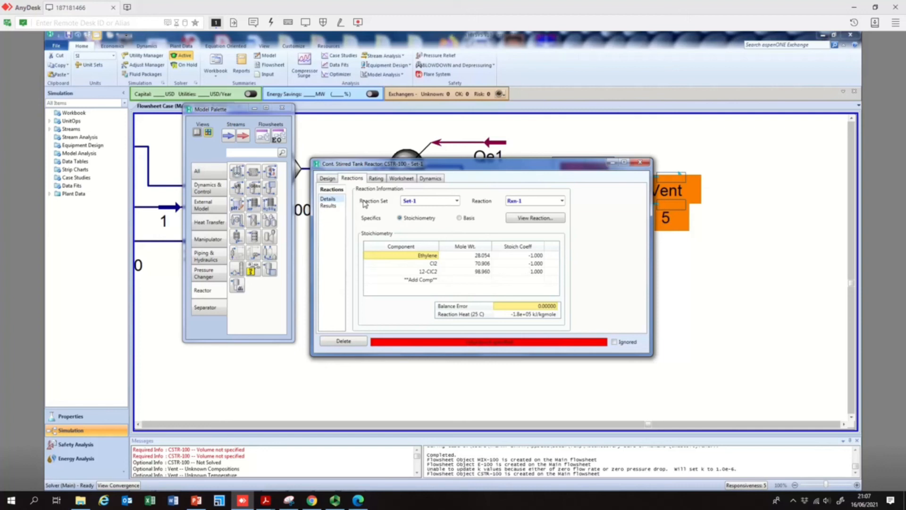
- Browse the reactor's results, details, parameters, user variables and connections pages
left_click(332, 206)
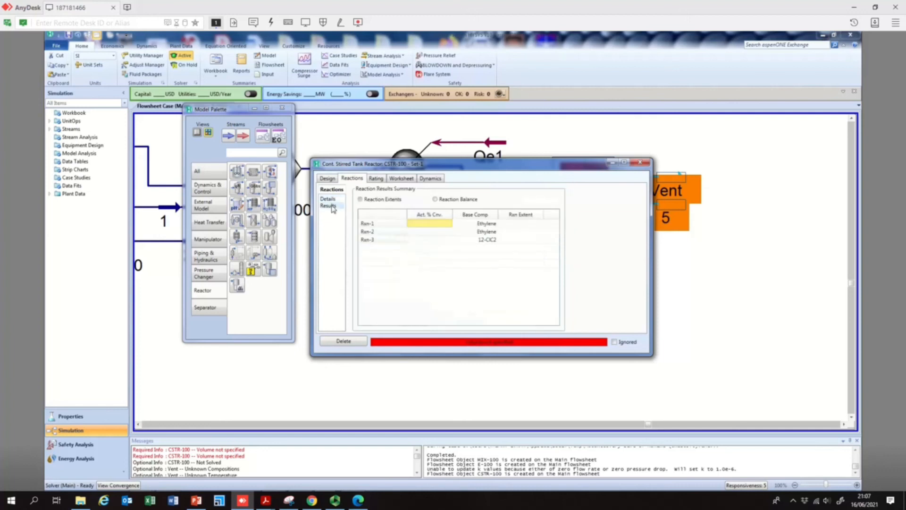
left_click(334, 199)
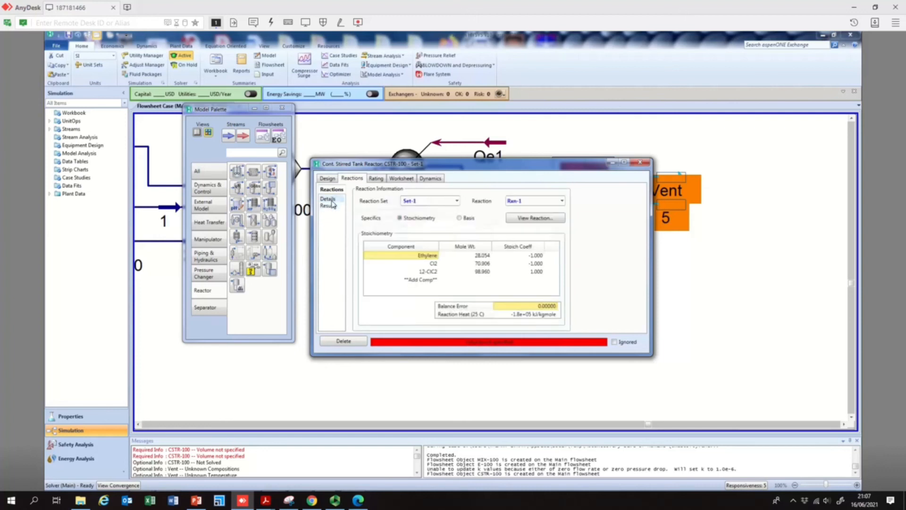
left_click(328, 179)
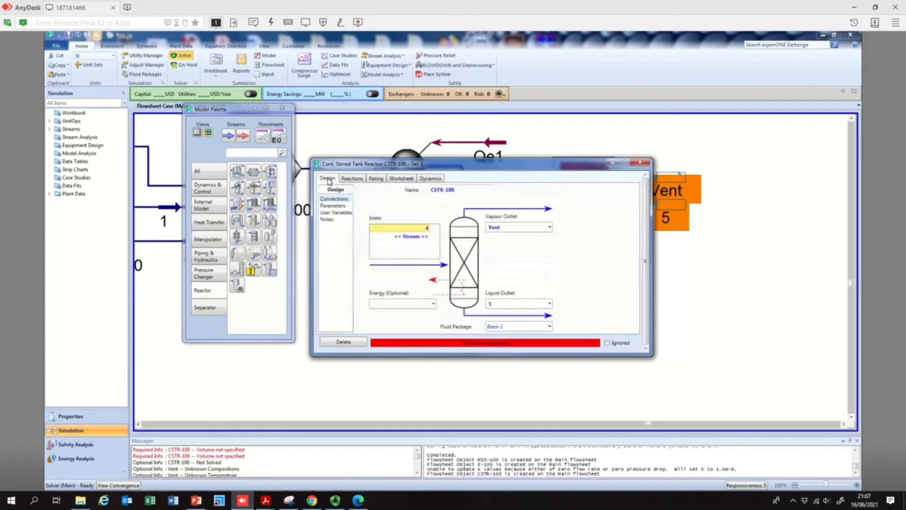
left_click(336, 206)
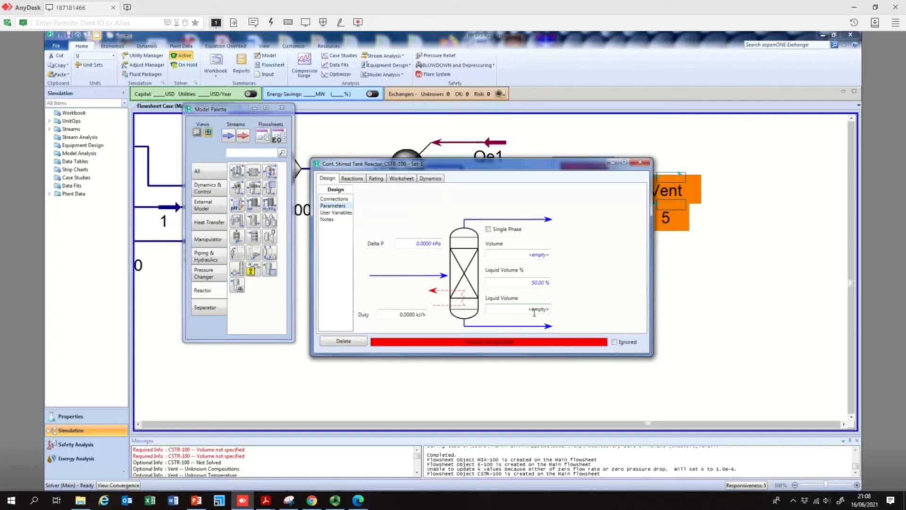
left_click(539, 282)
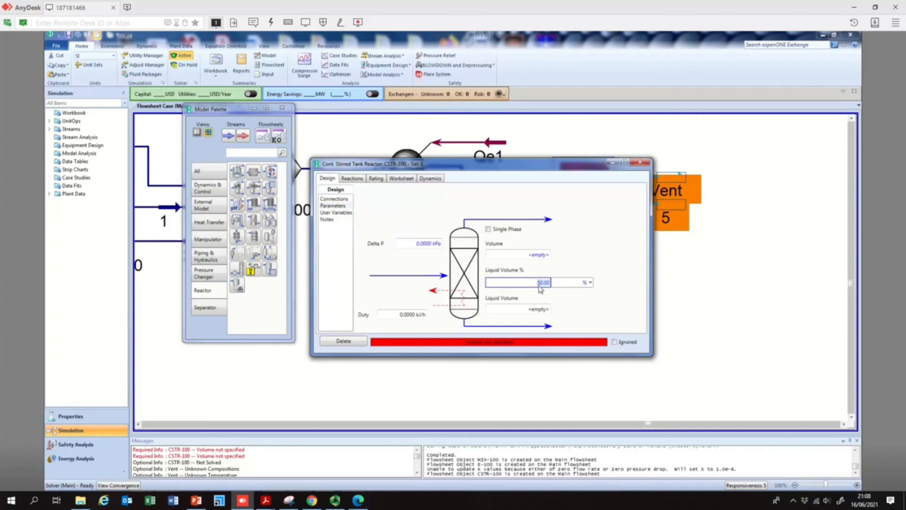
left_click(341, 212)
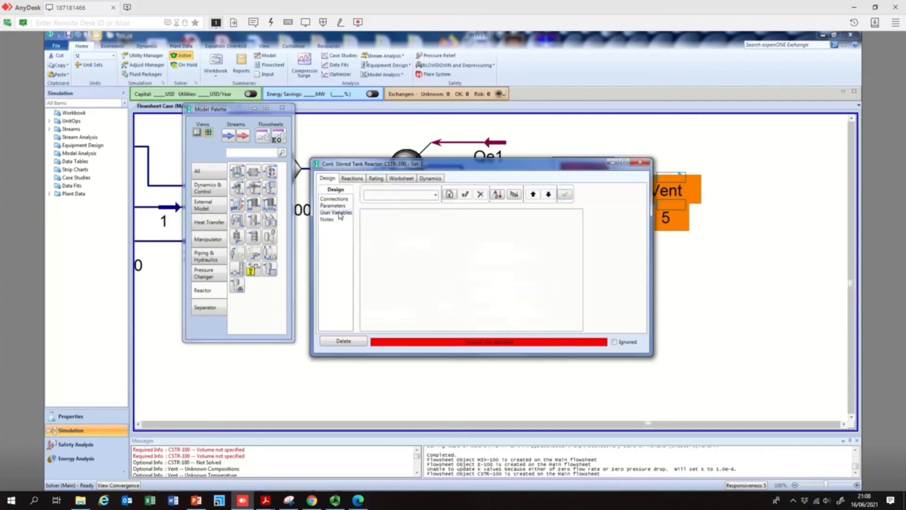
left_click(337, 201)
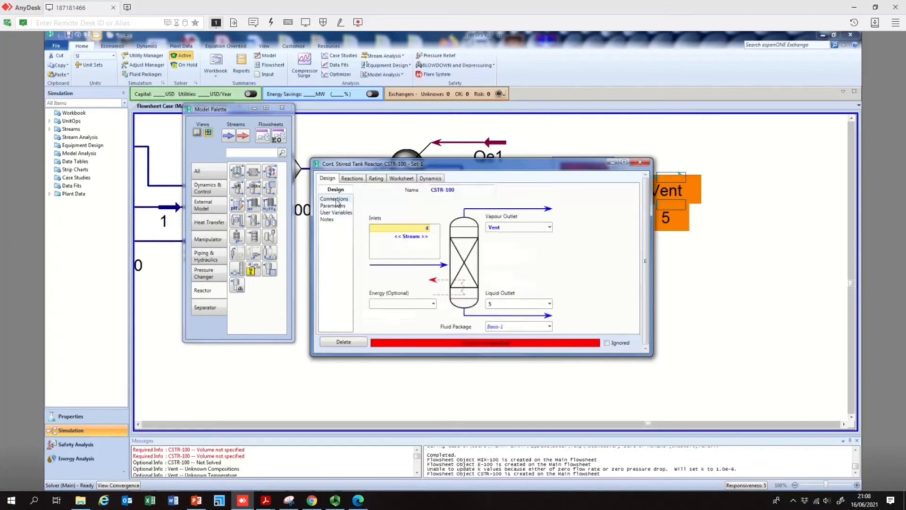
- Review the CSTR's reactions, rating, worksheet and dynamics tabs
left_click(360, 179)
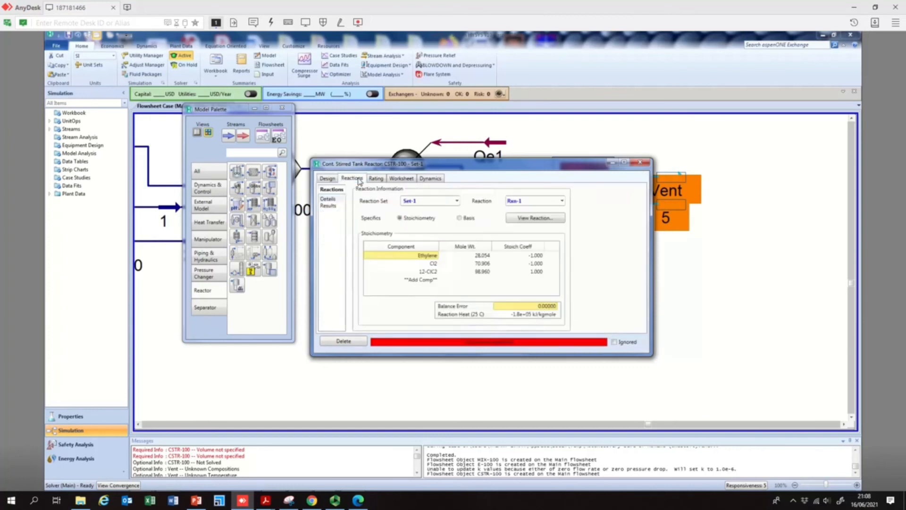
left_click(376, 179)
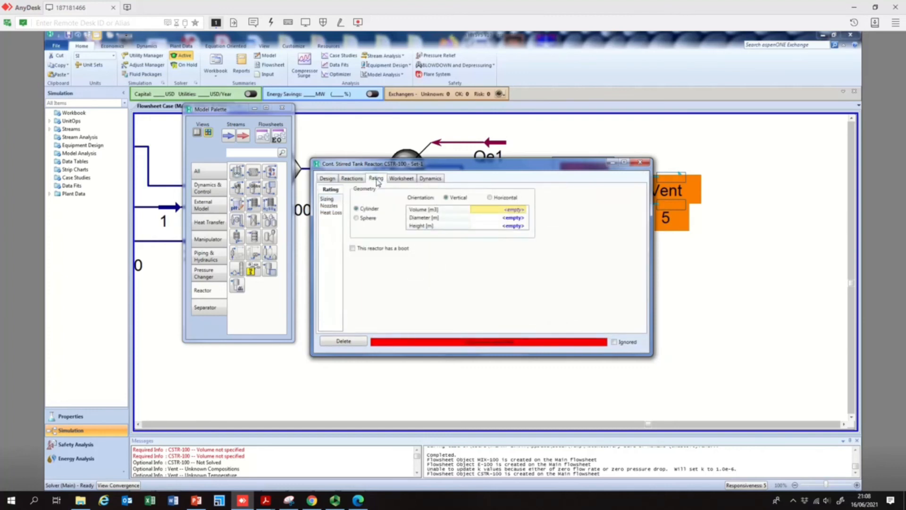
left_click(399, 180)
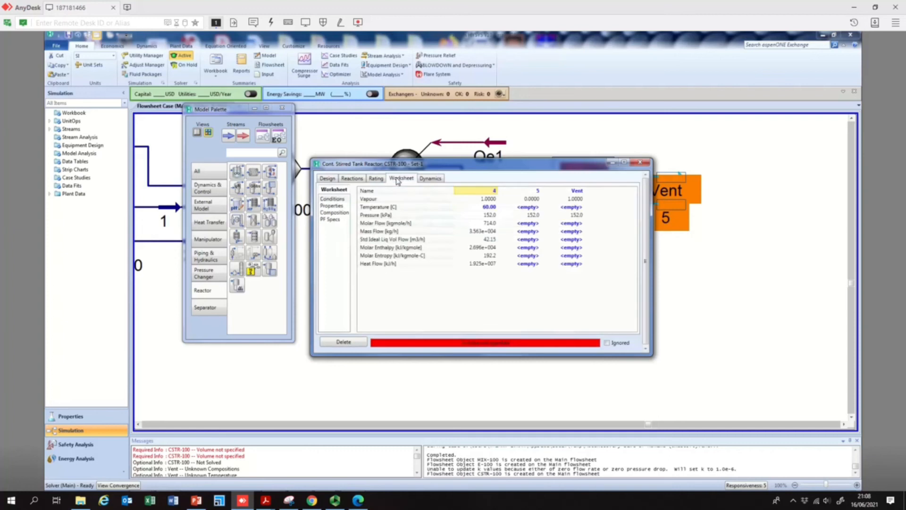
left_click(435, 178)
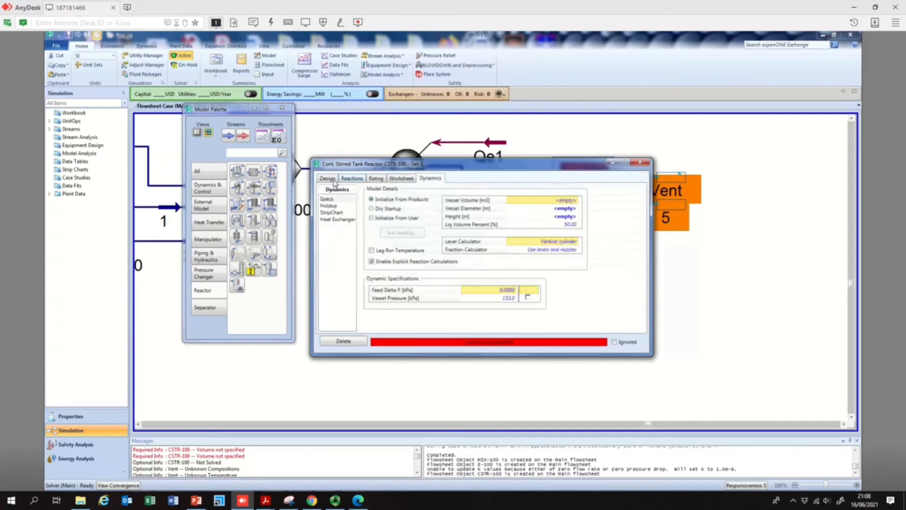
left_click(333, 180)
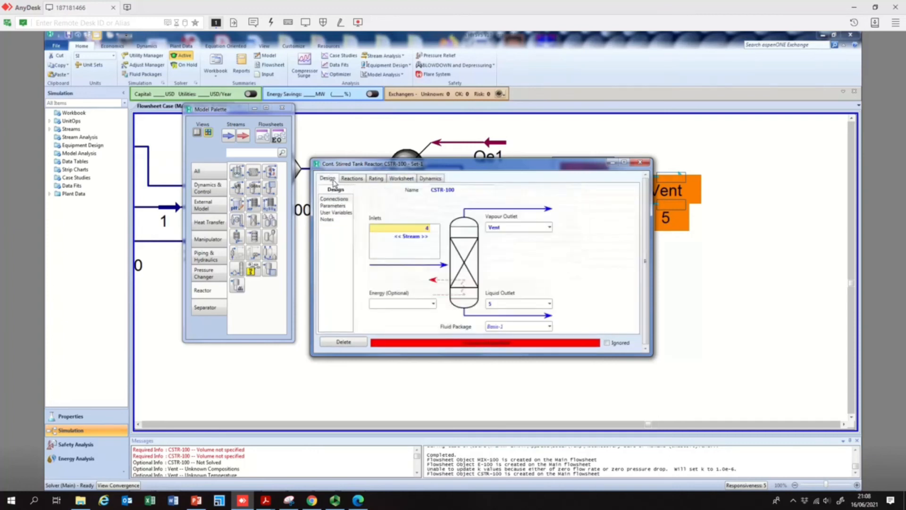
- Set the CSTR volume to 3000 m3 on its parameters page
left_click(333, 206)
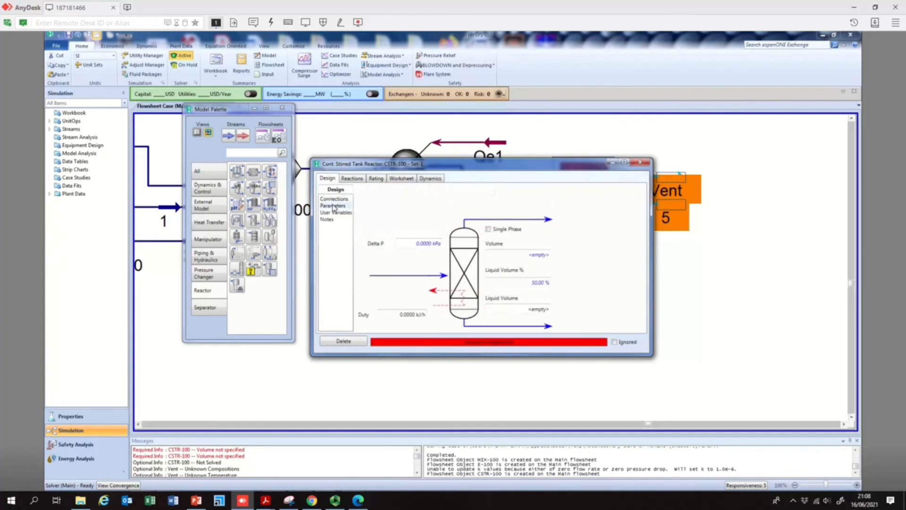
left_click(539, 282)
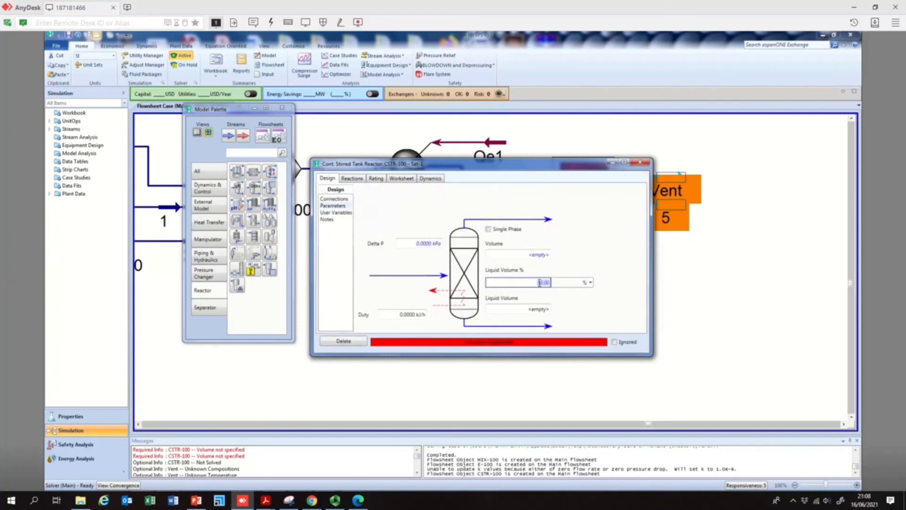
left_click(536, 309)
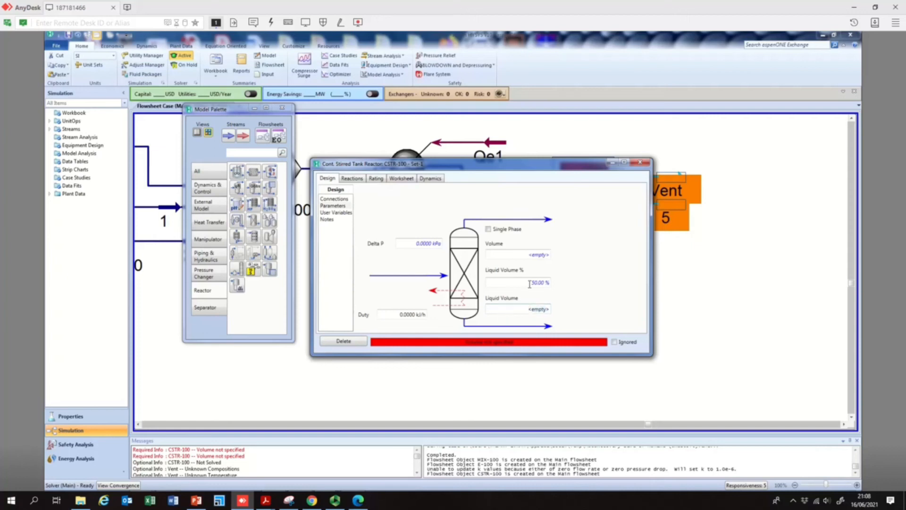
left_click(534, 254)
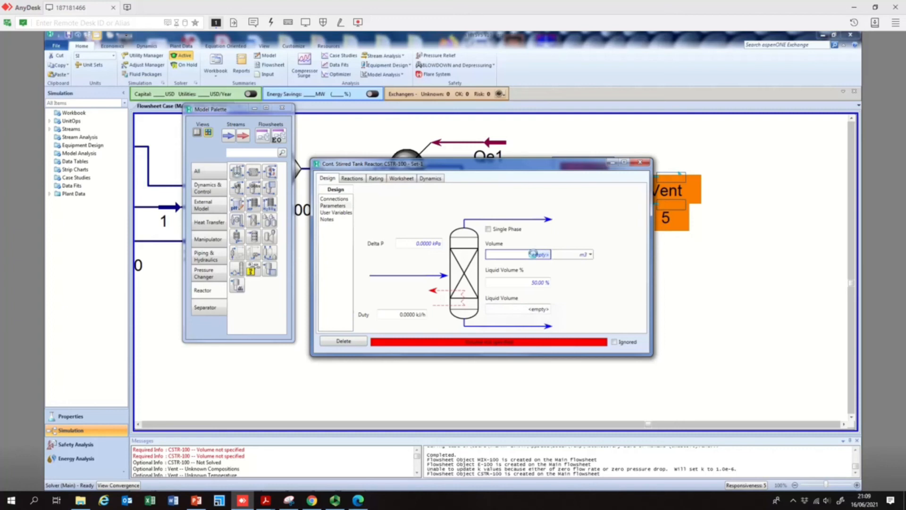
type("3000")
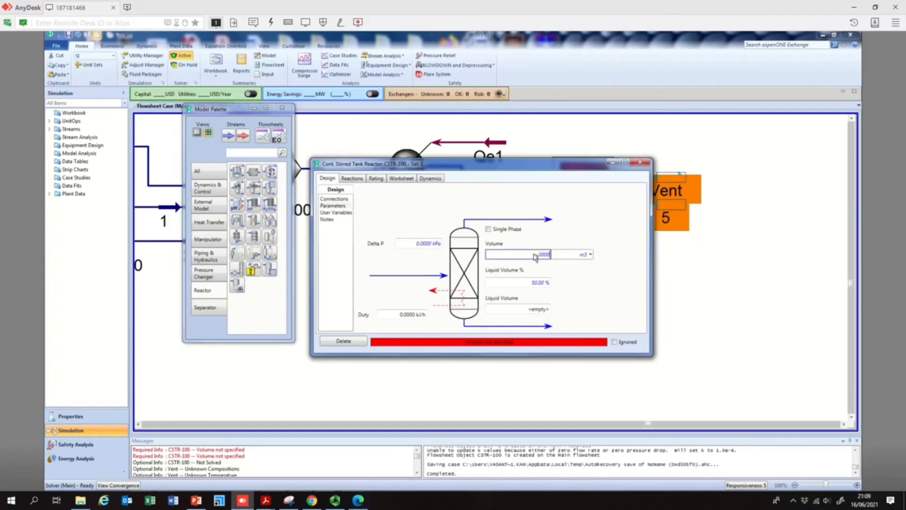
- Set the reactor's liquid volume percentage to 80% and dismiss the adiabatic solution warning
left_click(539, 284)
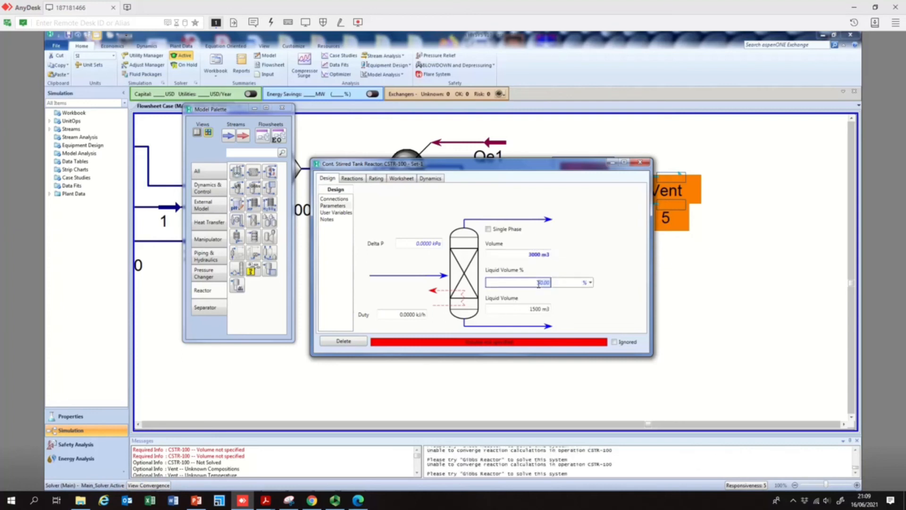
key("Delete")
type("0")
key("BackSpace")
key("Return")
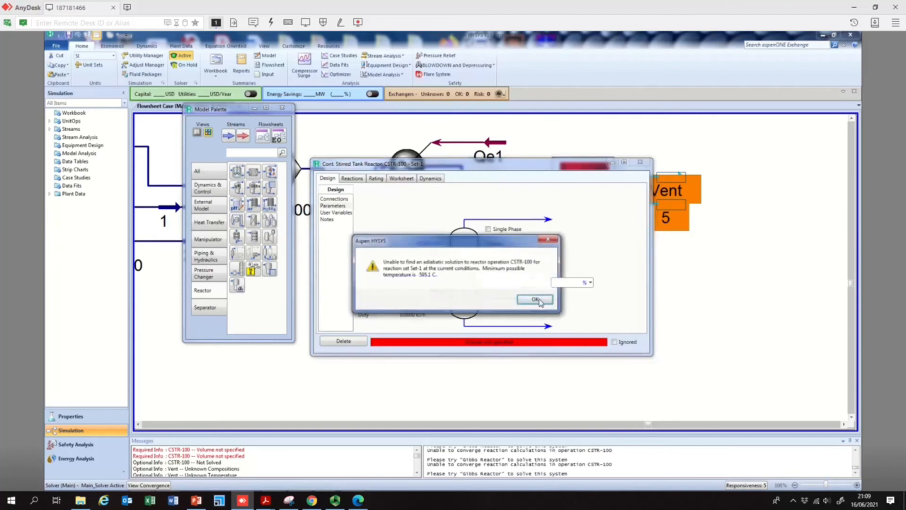
left_click(535, 299)
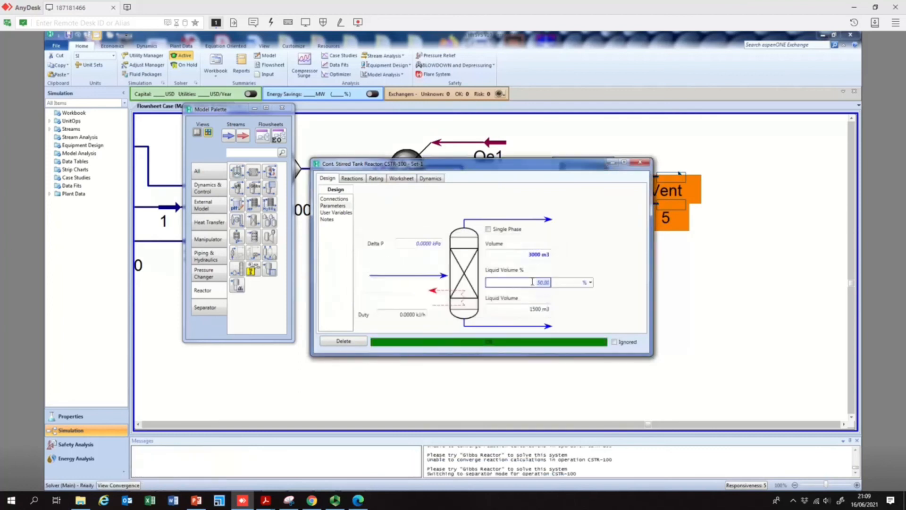
key("BackSpace")
key("Return")
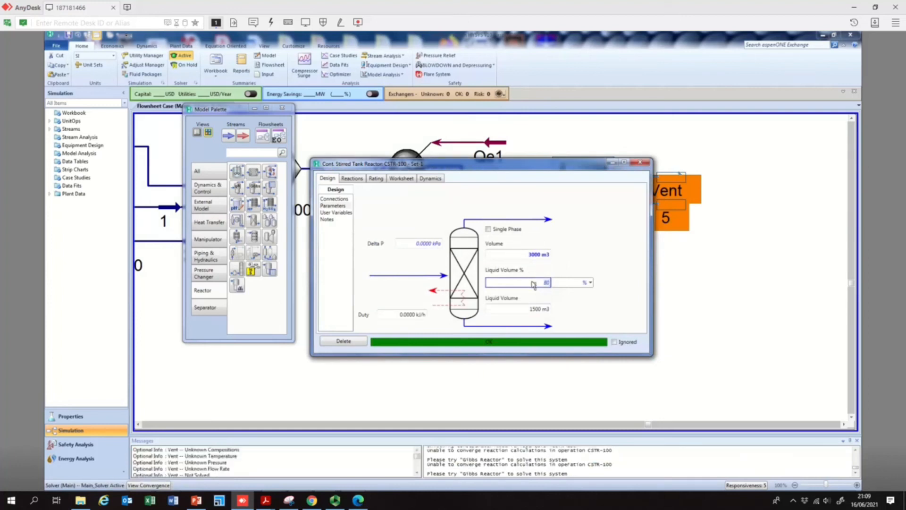
- Re-enter the 80% liquid volume percentage to re-solve the reactor and acknowledge the warning
left_click(543, 308)
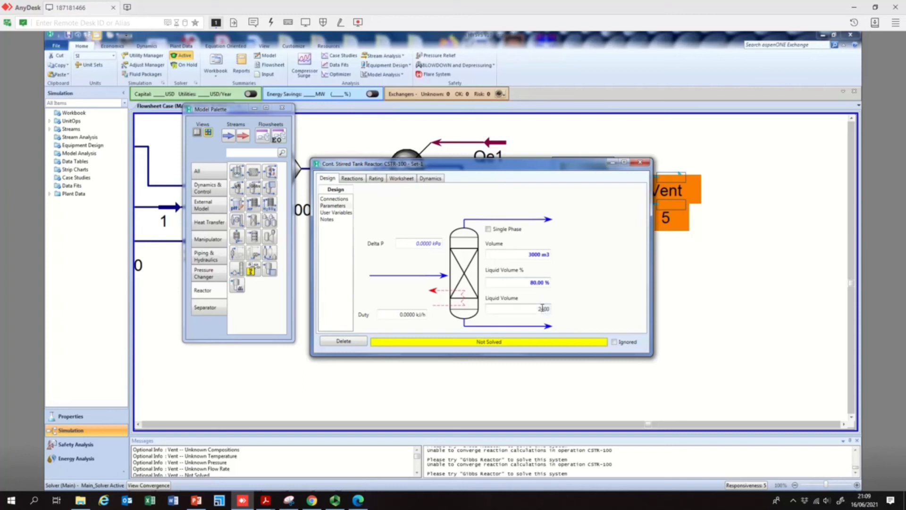
left_click(536, 257)
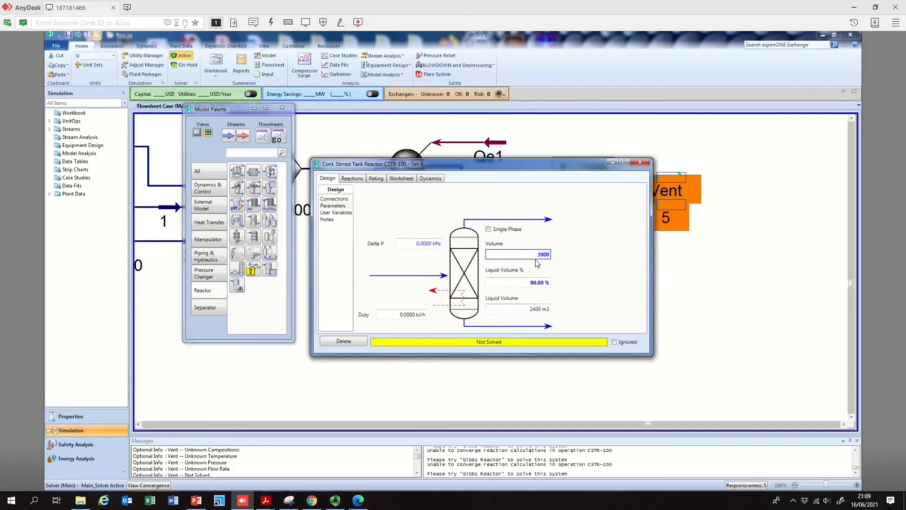
left_click(540, 282)
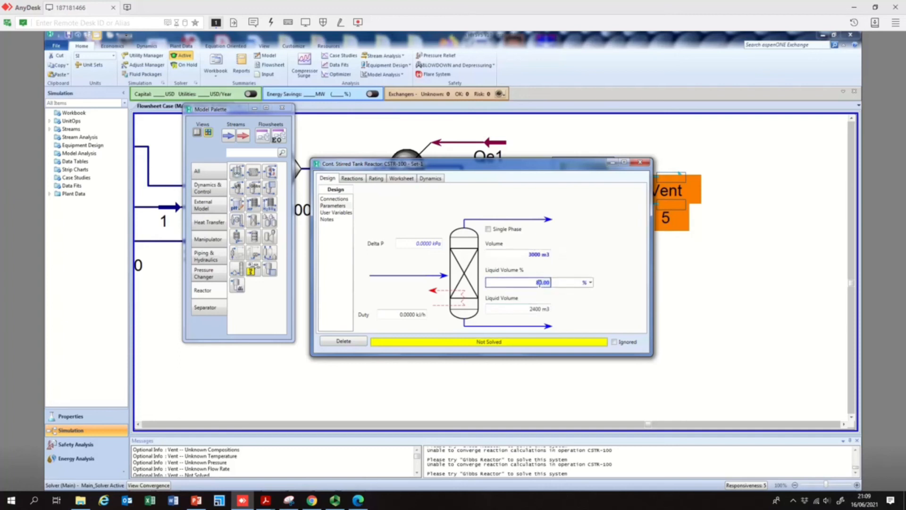
key("Return")
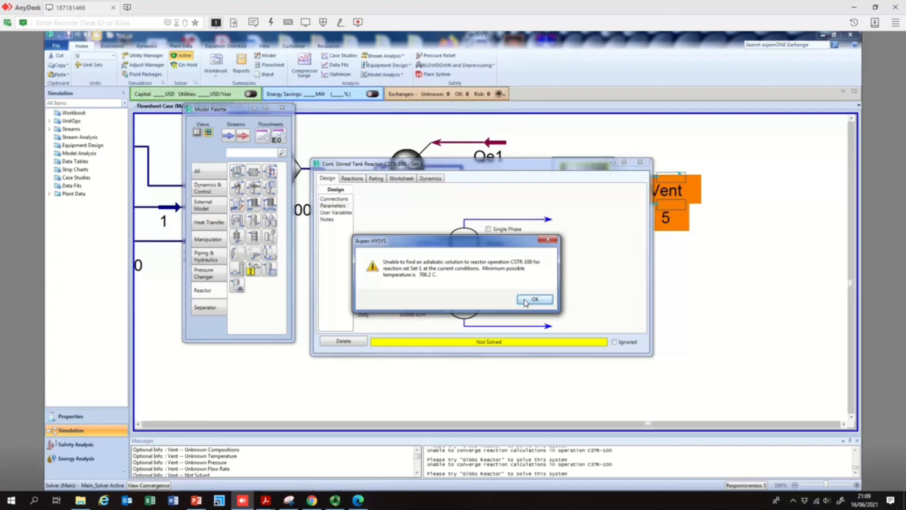
left_click(537, 301)
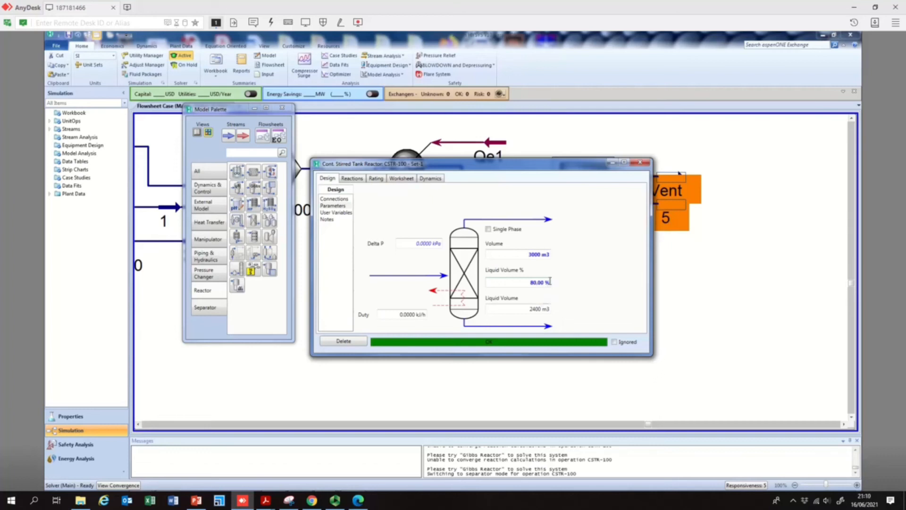
- Review the CSTR's parameters, user variables, connections and reactions pages and close its window
left_click(536, 282)
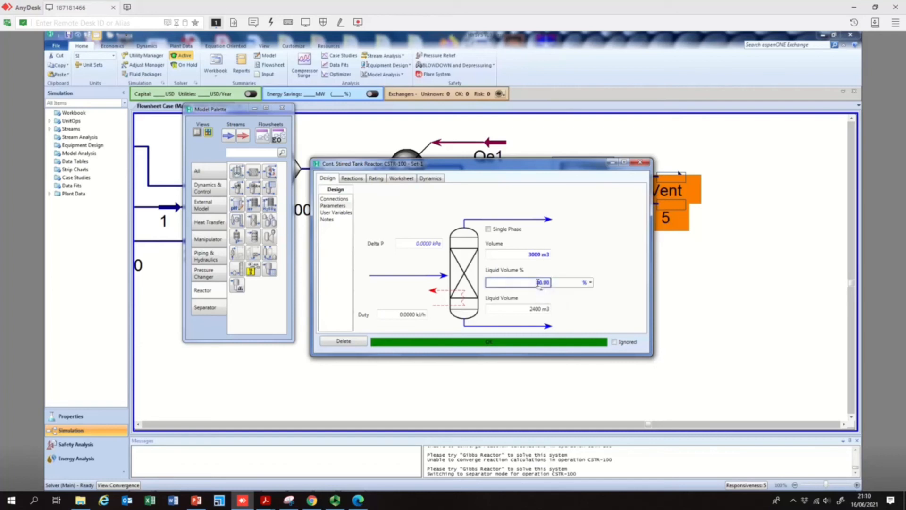
left_click(529, 254)
left_click(566, 235)
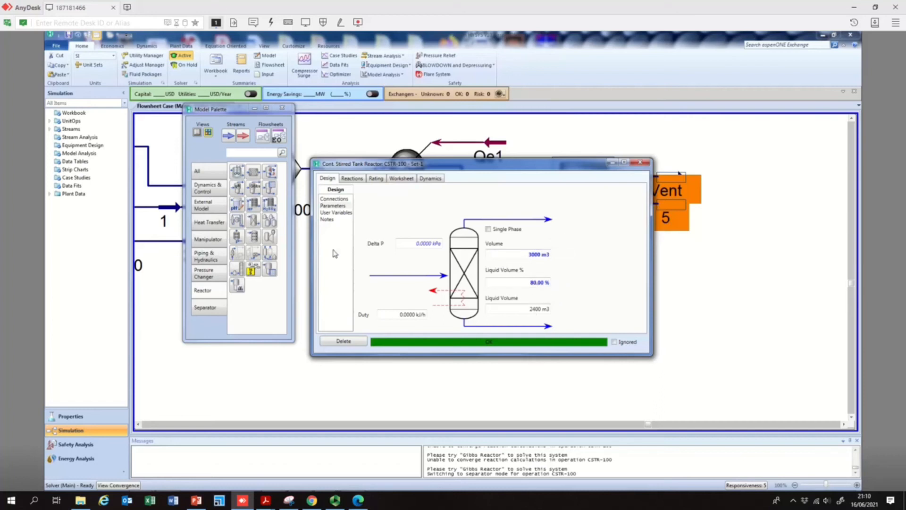
left_click(346, 213)
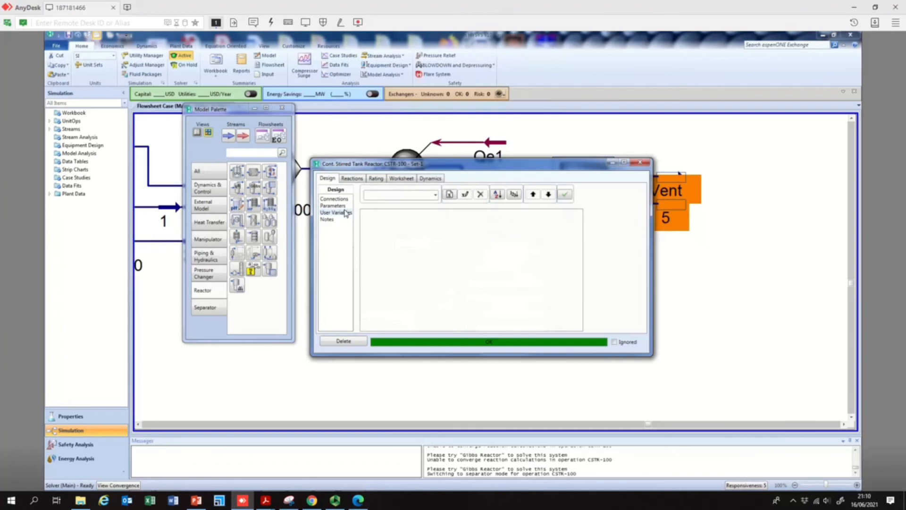
left_click(345, 207)
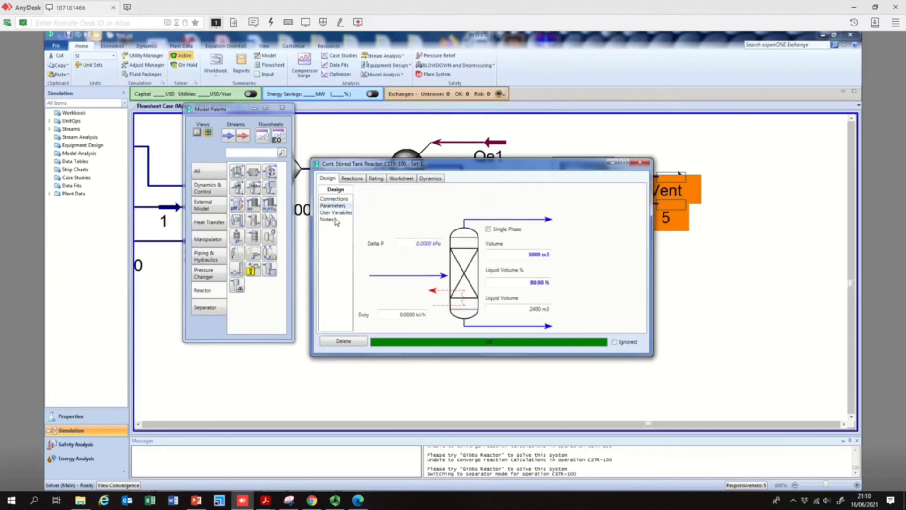
left_click(336, 201)
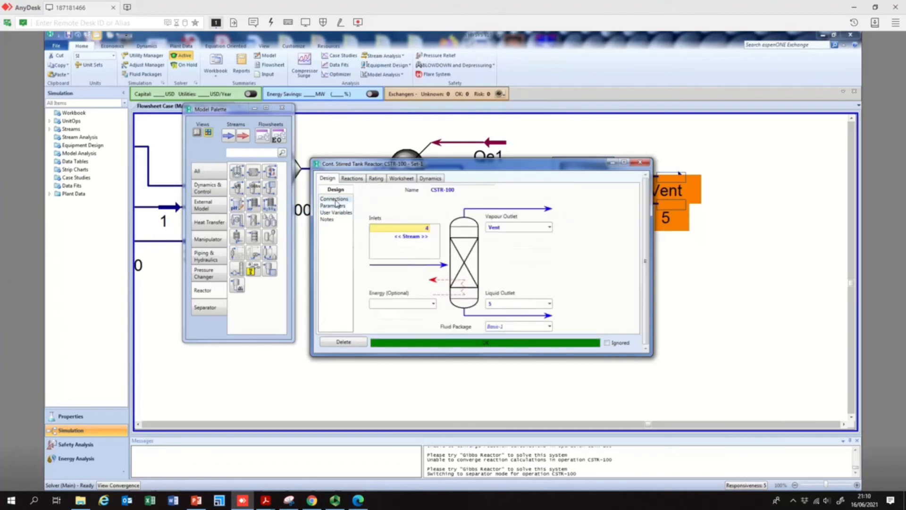
left_click(352, 178)
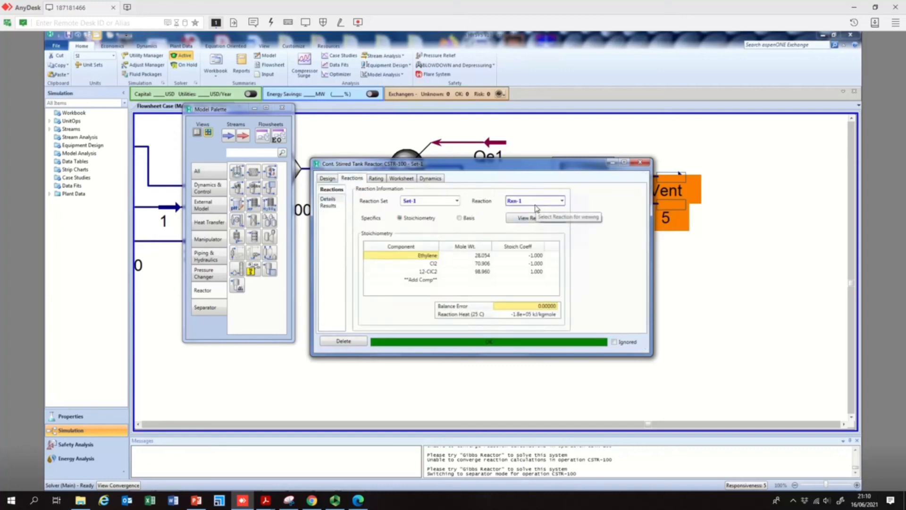
left_click(326, 180)
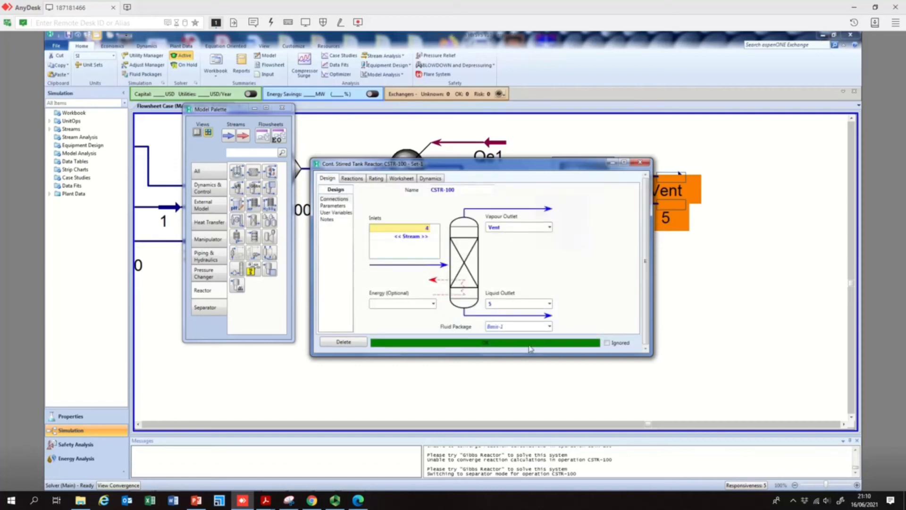
left_click(333, 207)
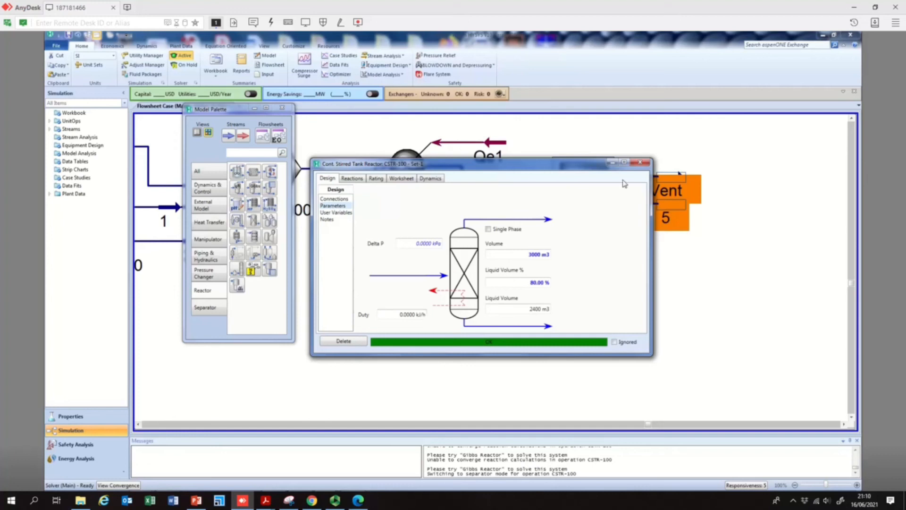
left_click(640, 163)
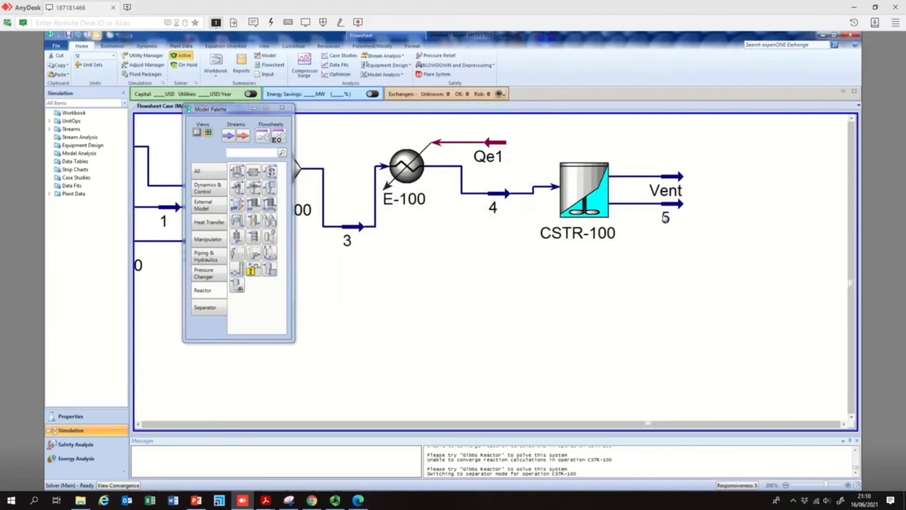
- Move outlet stream 5 lower on the flowsheet, away from Vent
left_click_drag(678, 223, 684, 253)
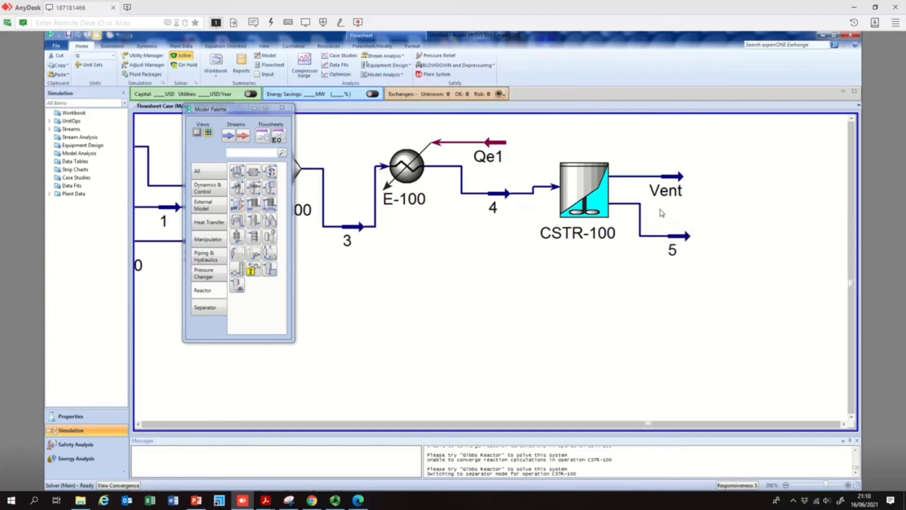
mouse_move(681, 238)
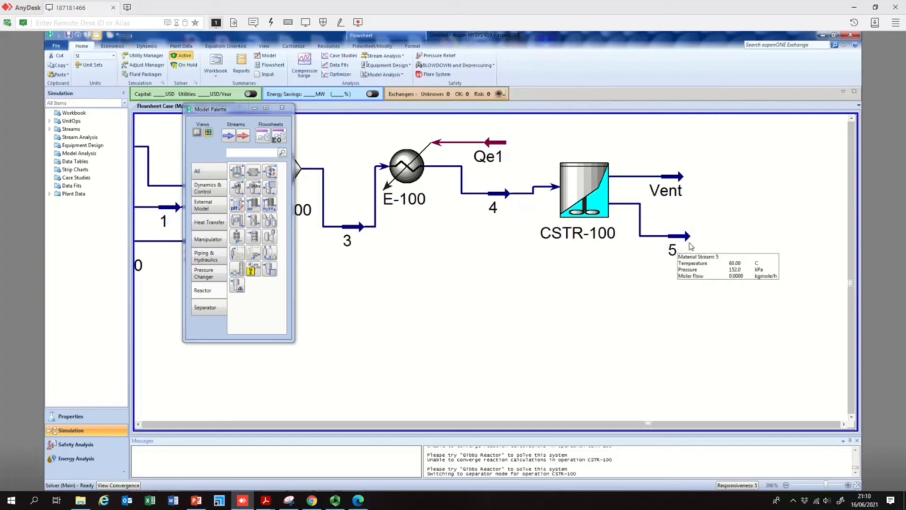
- Open stream 5 and inspect its composition, closing the stream window afterwards
double_click(684, 236)
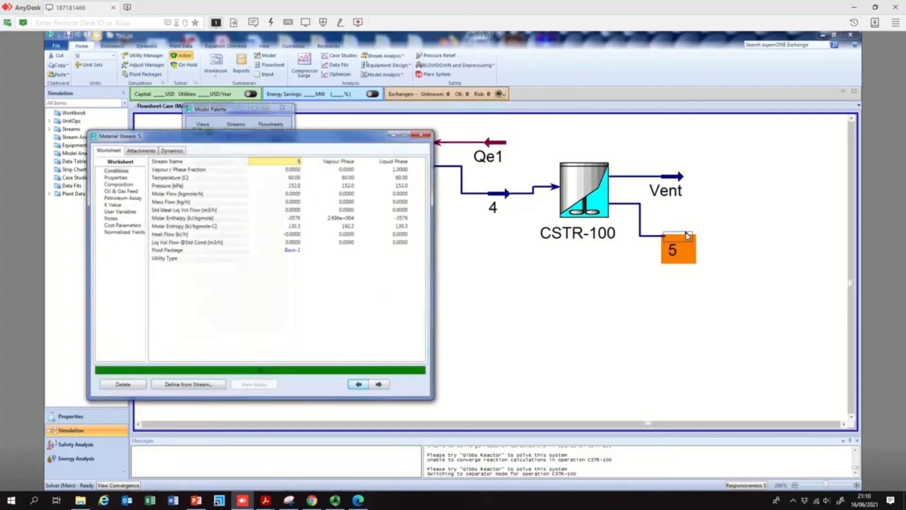
left_click(126, 184)
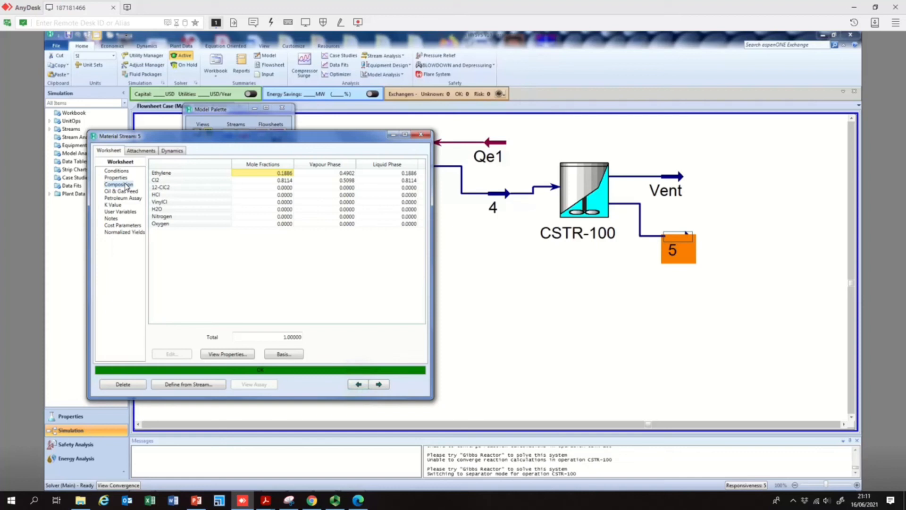
left_click(596, 282)
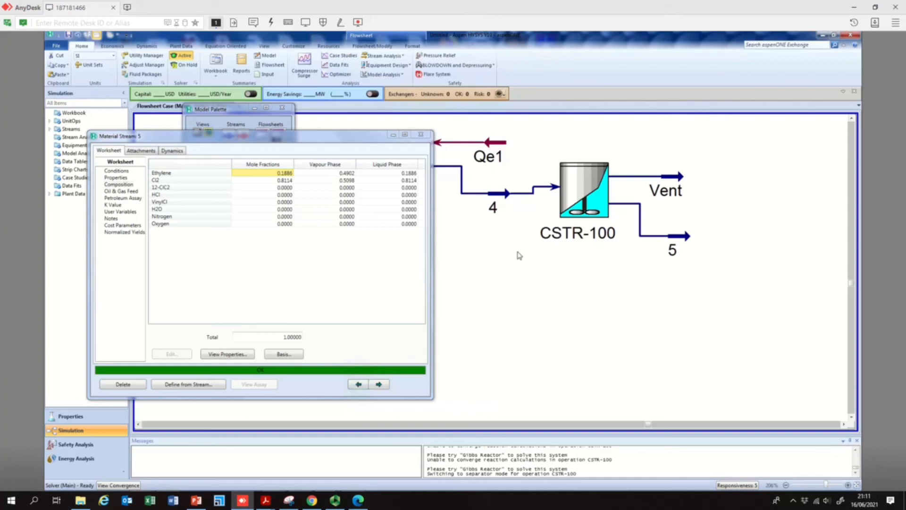
left_click(421, 135)
- Reopen the CSTR and review its parameters, connections and reactions pages
double_click(599, 190)
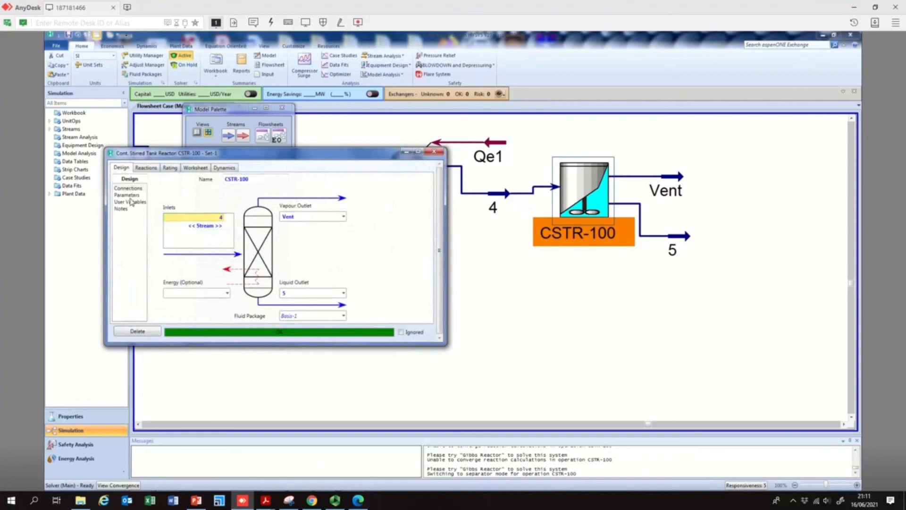
left_click(134, 194)
left_click(135, 189)
left_click(146, 168)
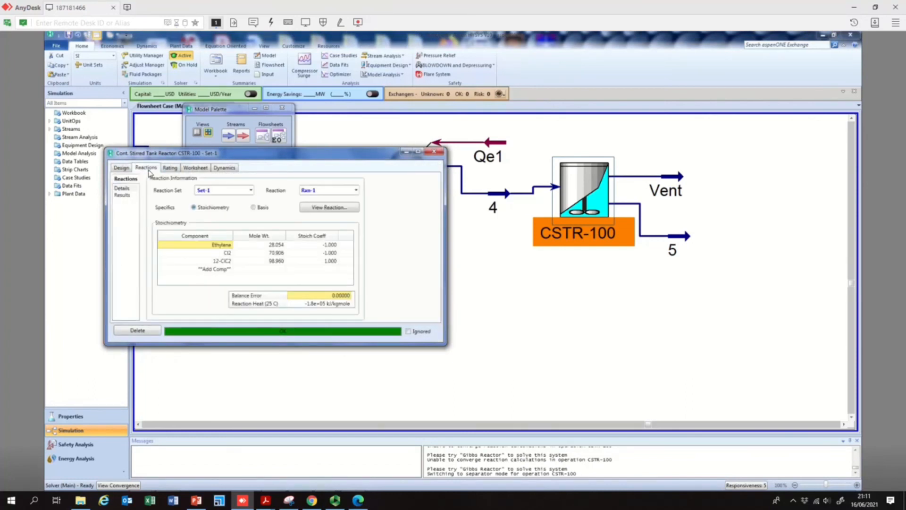
left_click(121, 168)
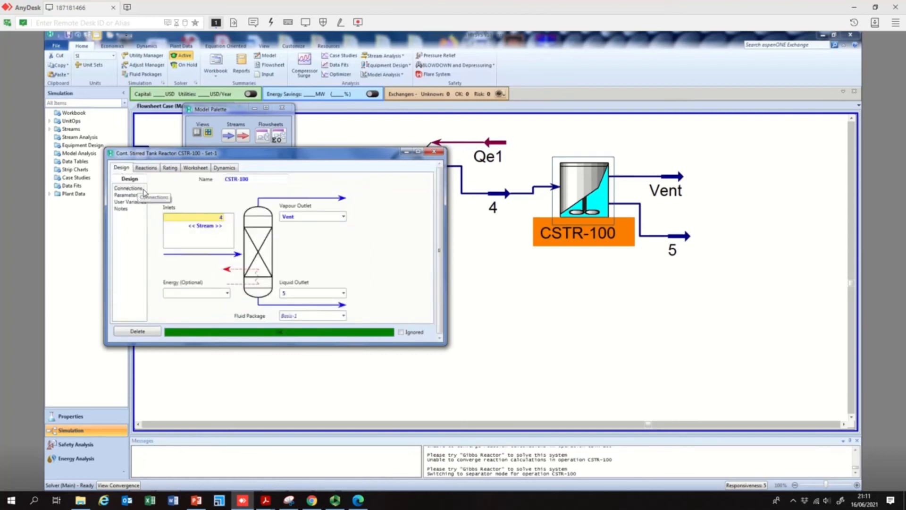
- Set the CSTR's volume to 30000 m3 on its parameters page, keeping liquid volume at 80 %, and dismiss the warning
left_click(132, 195)
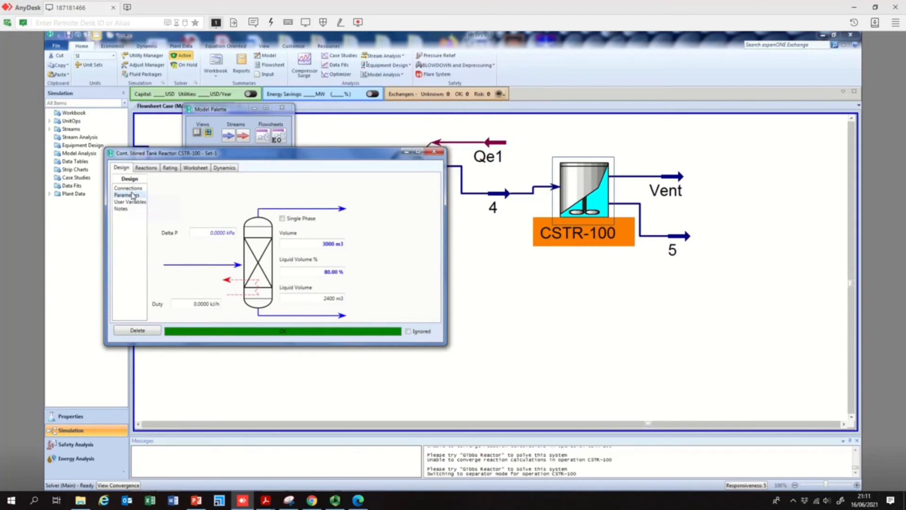
left_click(327, 244)
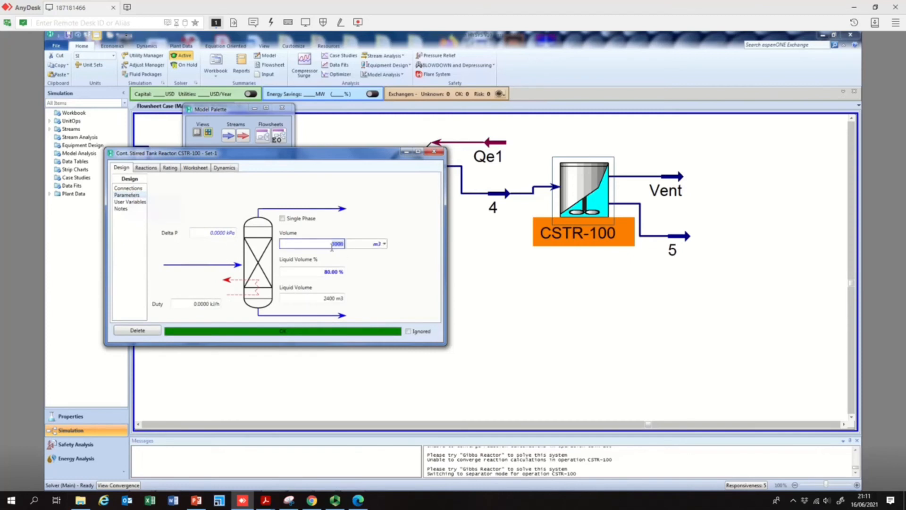
type("30000")
key("Return")
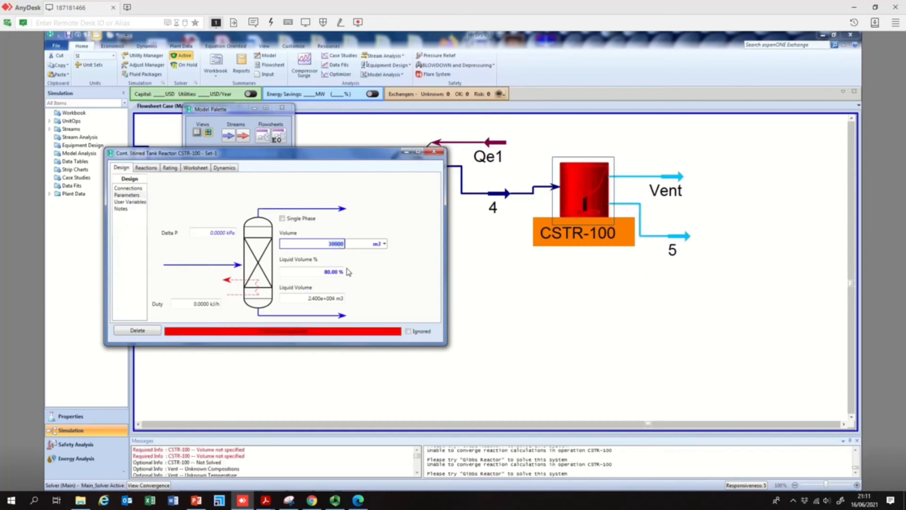
left_click(331, 274)
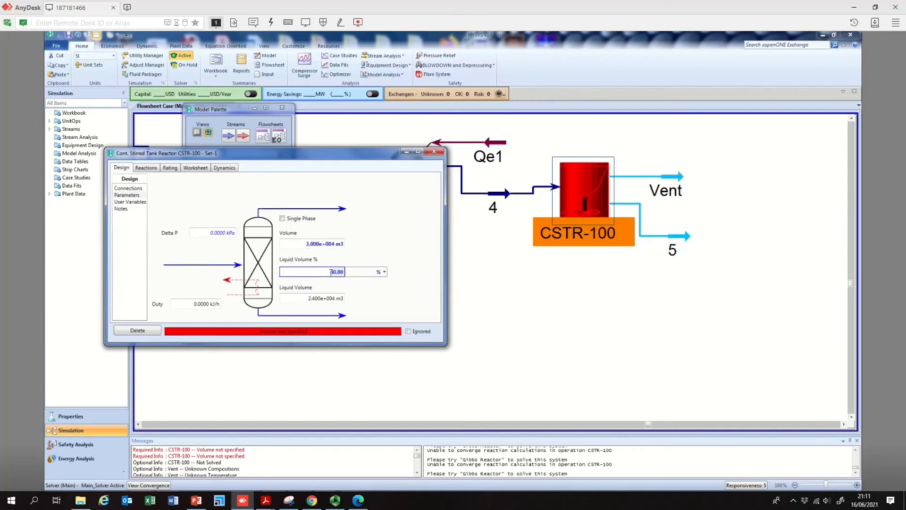
key("Return")
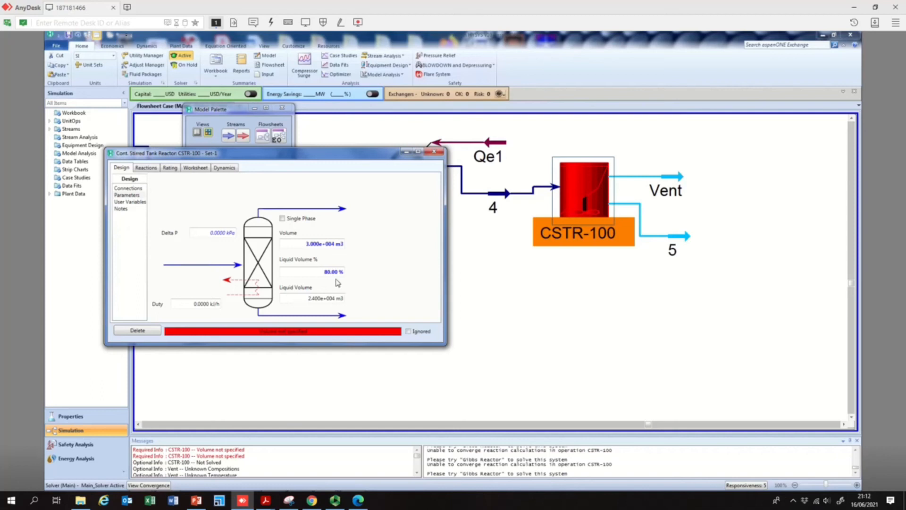
left_click(325, 246)
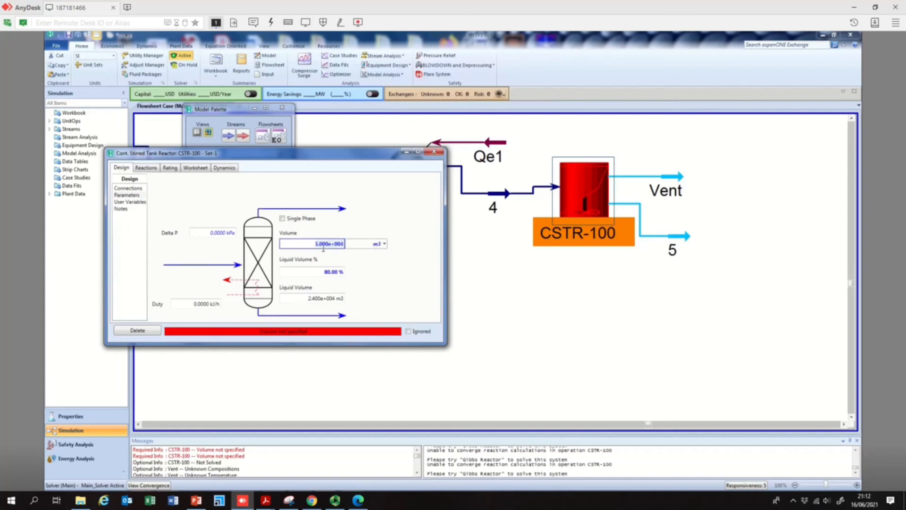
left_click(314, 298)
left_click(325, 271)
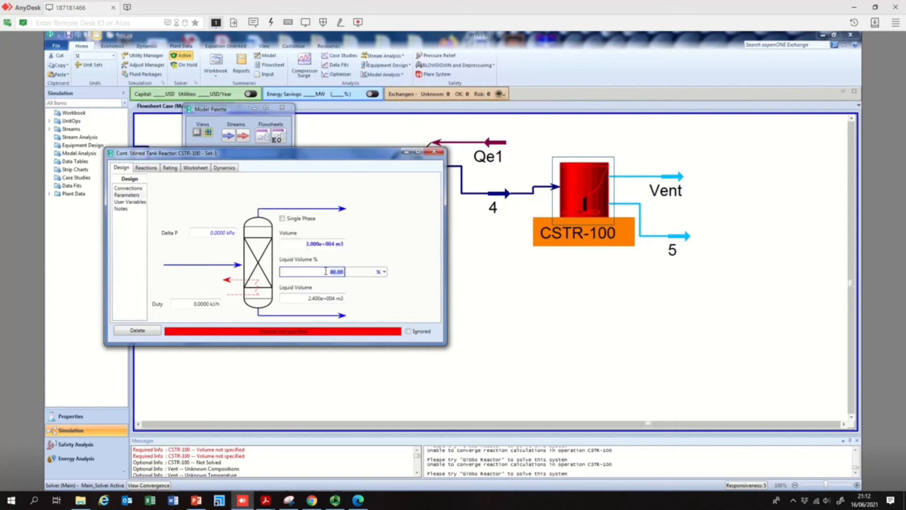
key("Return")
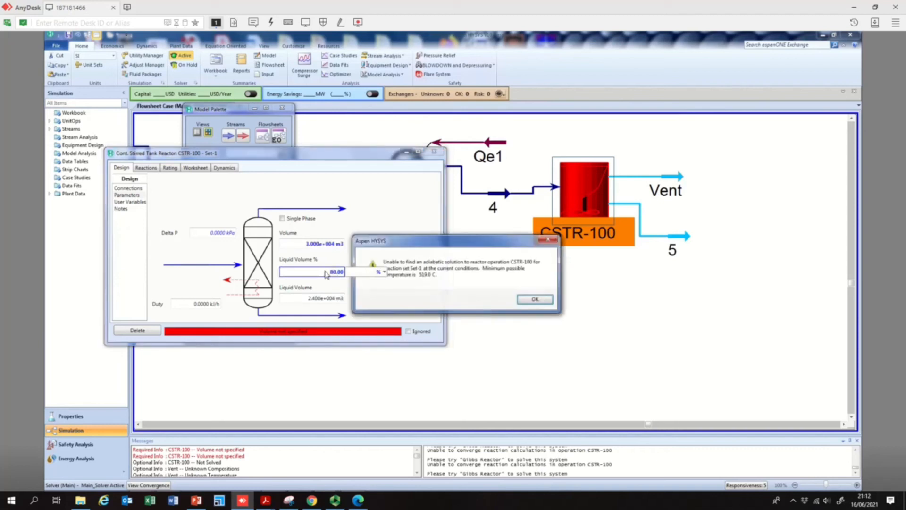
left_click(534, 299)
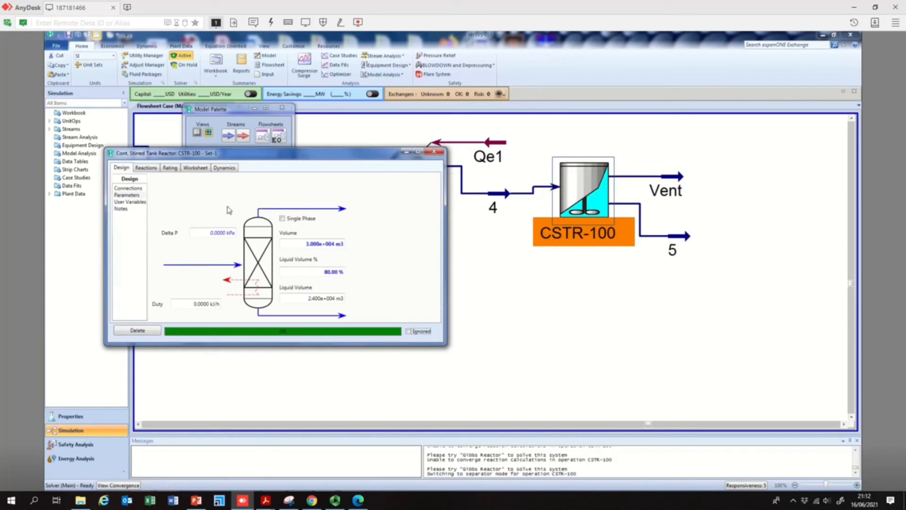
- Review the CSTR's parameters, connections and reactions pages, then close the reactor window
left_click(130, 194)
left_click(129, 188)
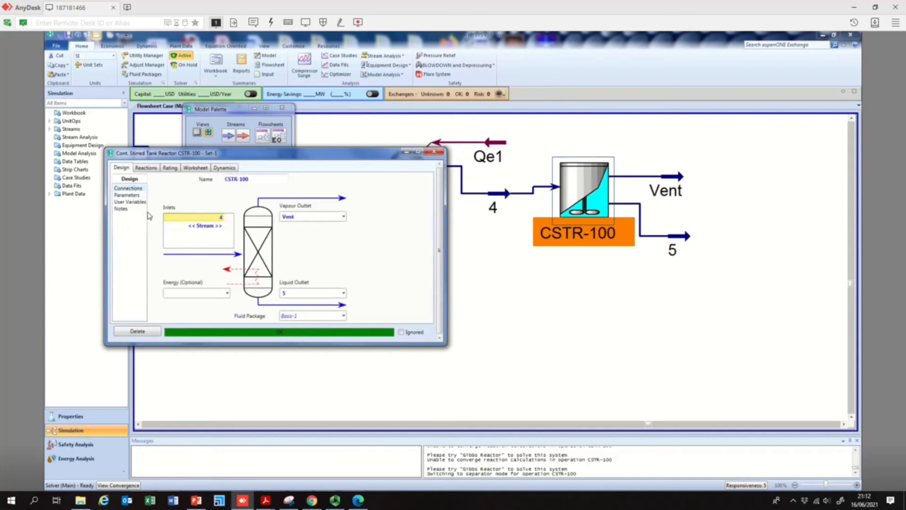
left_click(136, 195)
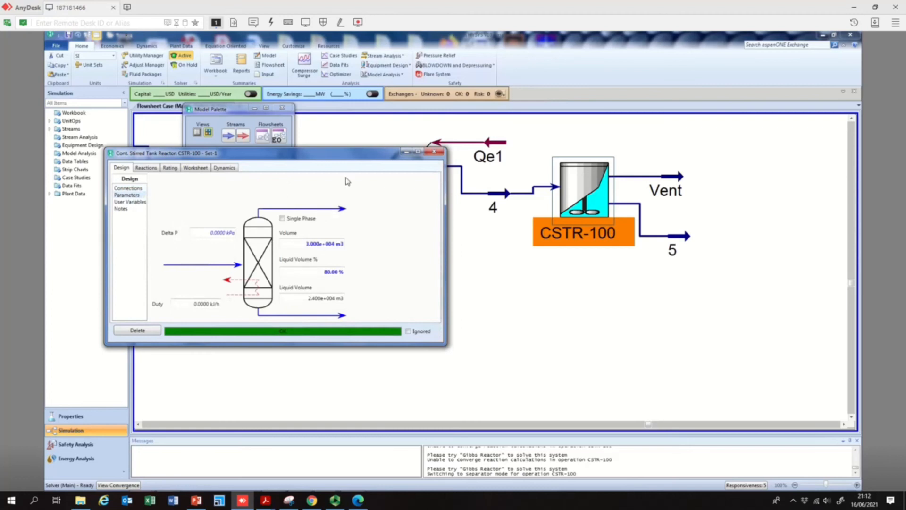
left_click(147, 170)
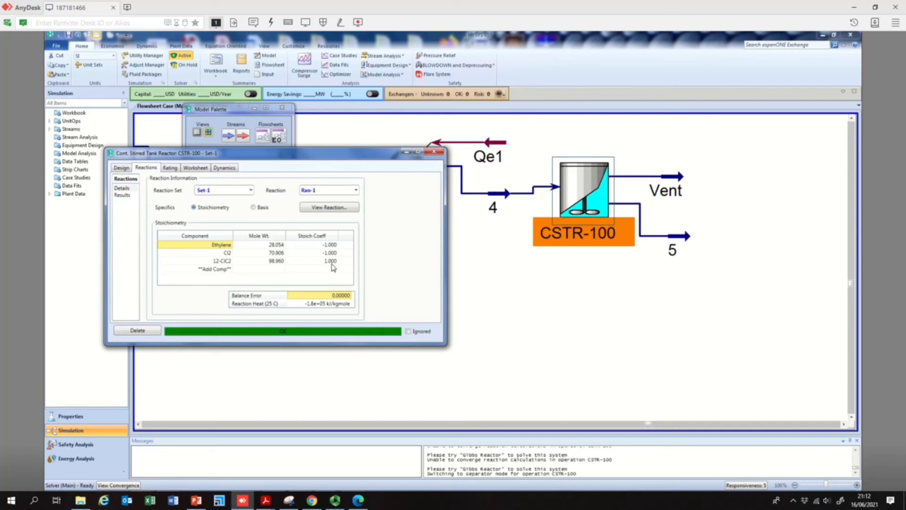
left_click(435, 154)
- Open outlet stream 5, check its composition by phase, and close the stream window
double_click(679, 241)
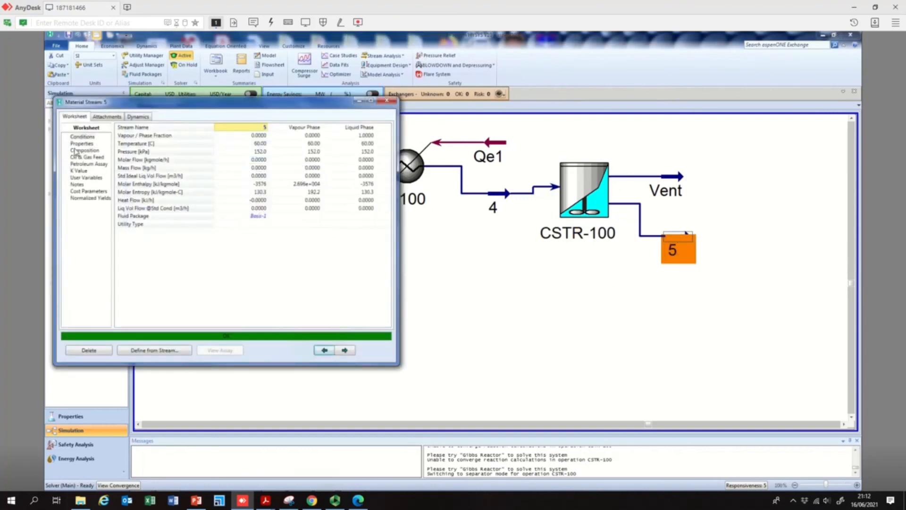
left_click(75, 150)
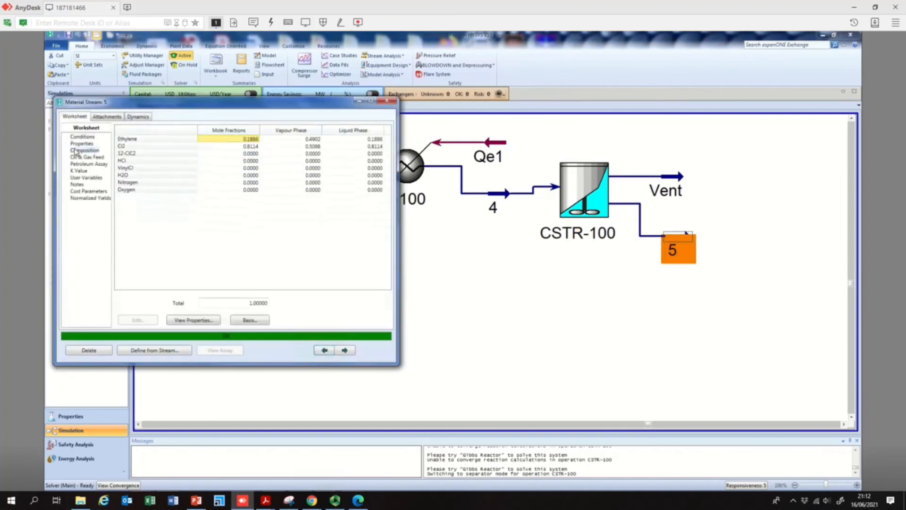
left_click(252, 153)
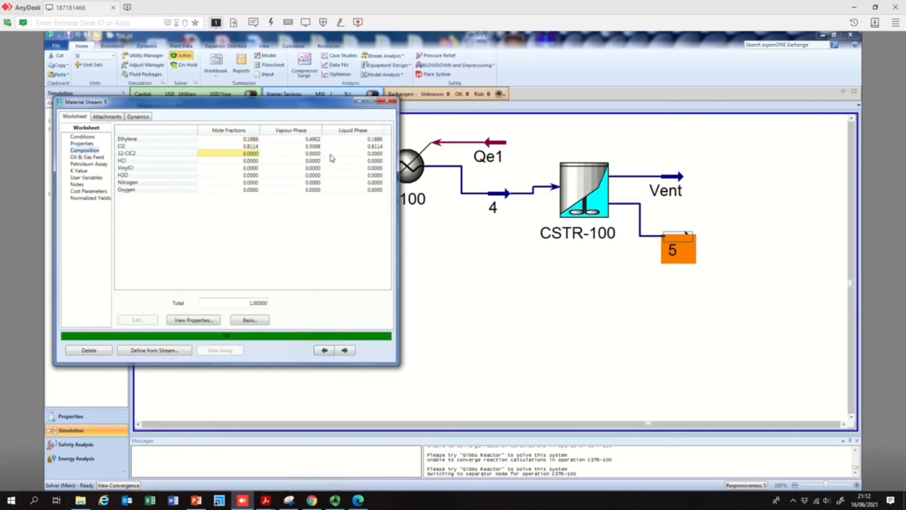
left_click(317, 154)
left_click(368, 154)
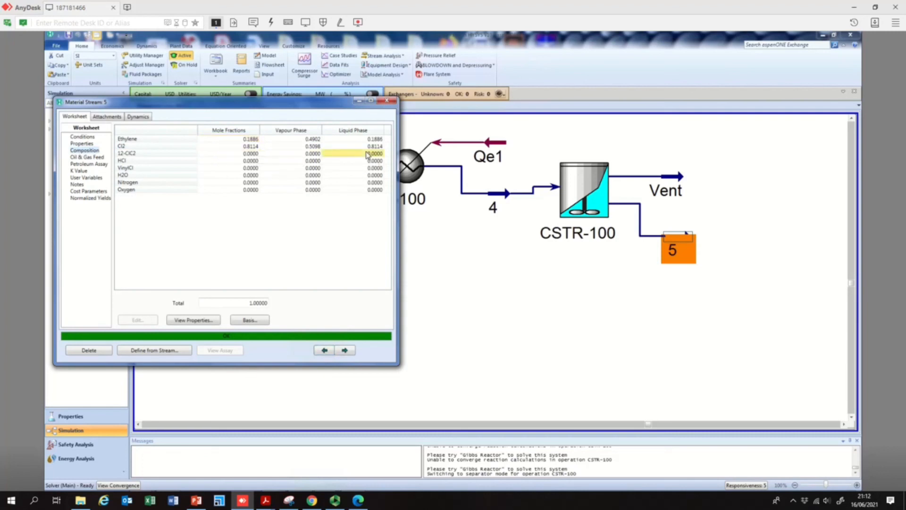
left_click(387, 101)
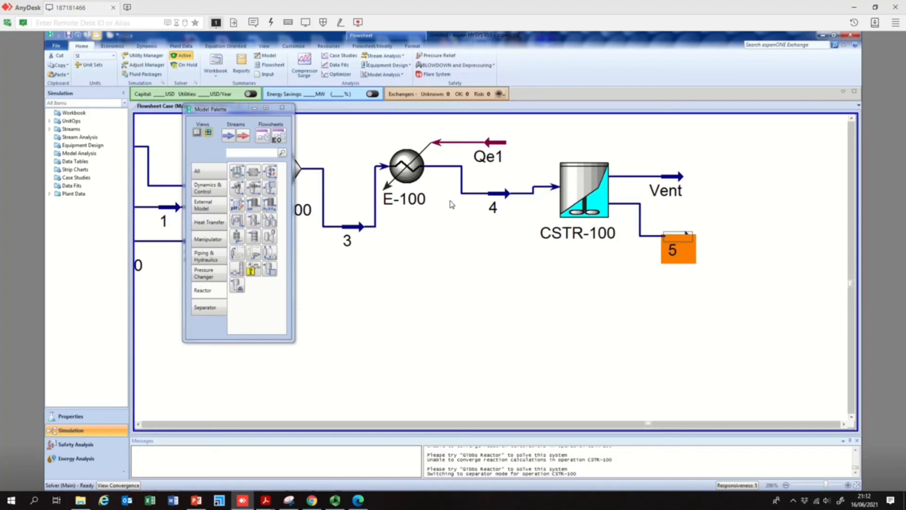
- Add a spreadsheet object to the flowsheet just below CSTR-100
mouse_move(458, 189)
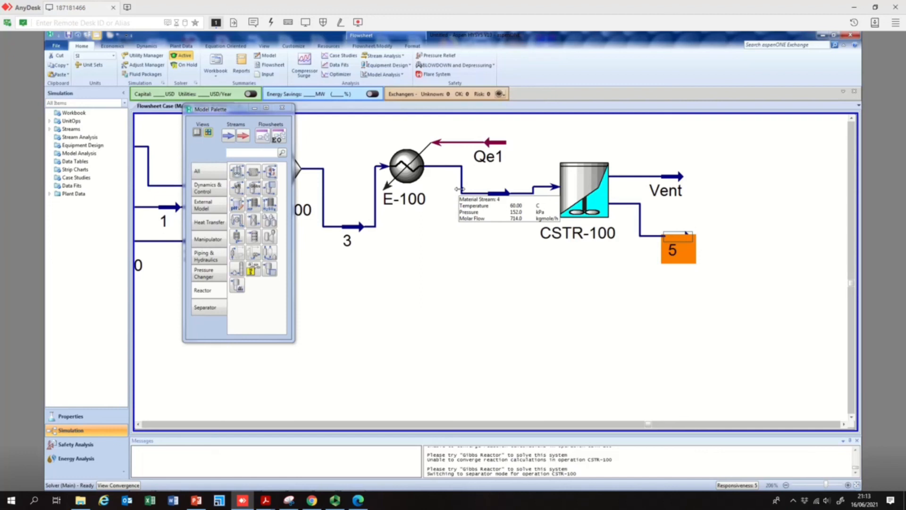
double_click(579, 190)
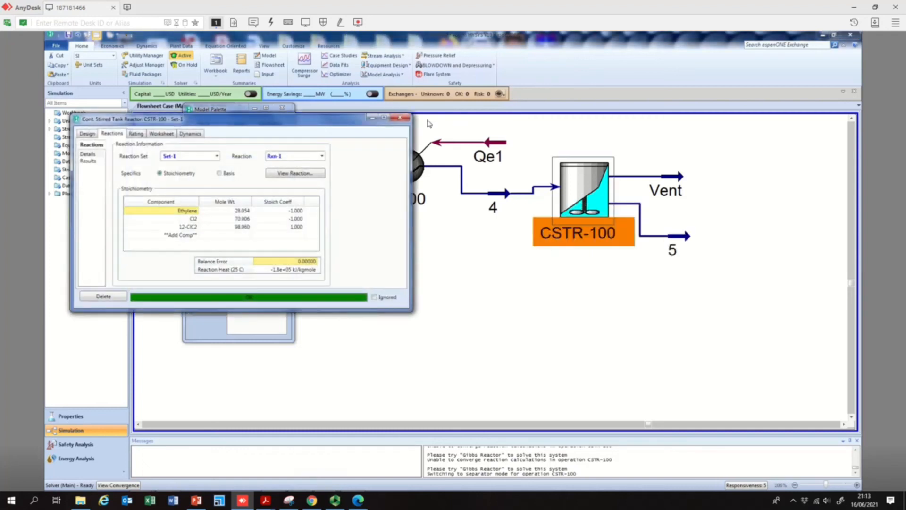
left_click(400, 117)
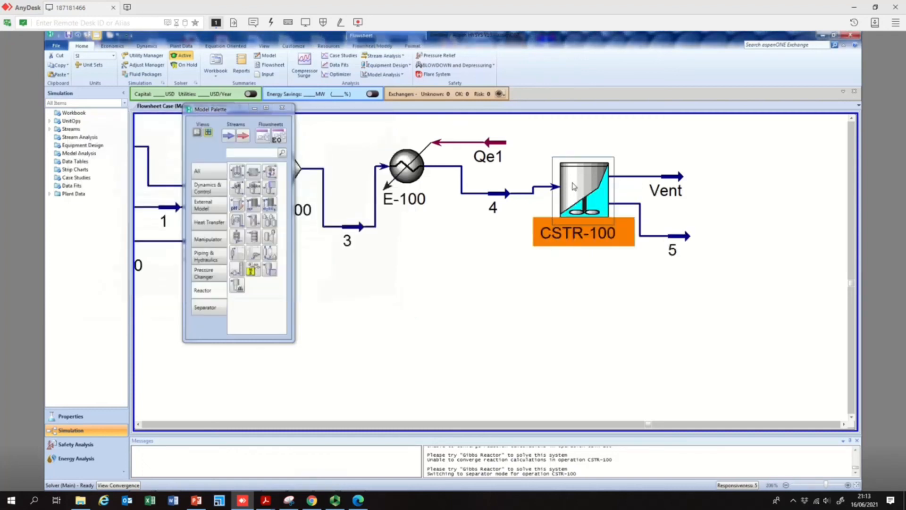
left_click_drag(223, 110, 98, 114)
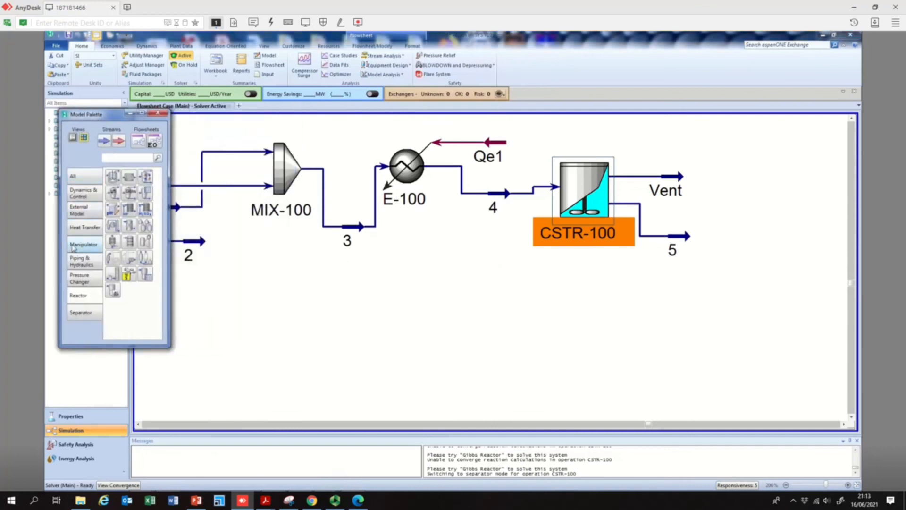
left_click(92, 178)
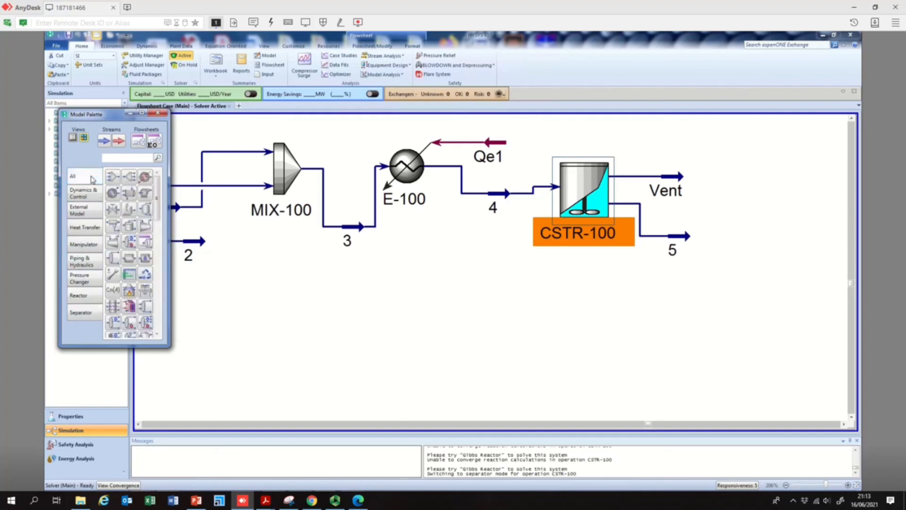
left_click(127, 276)
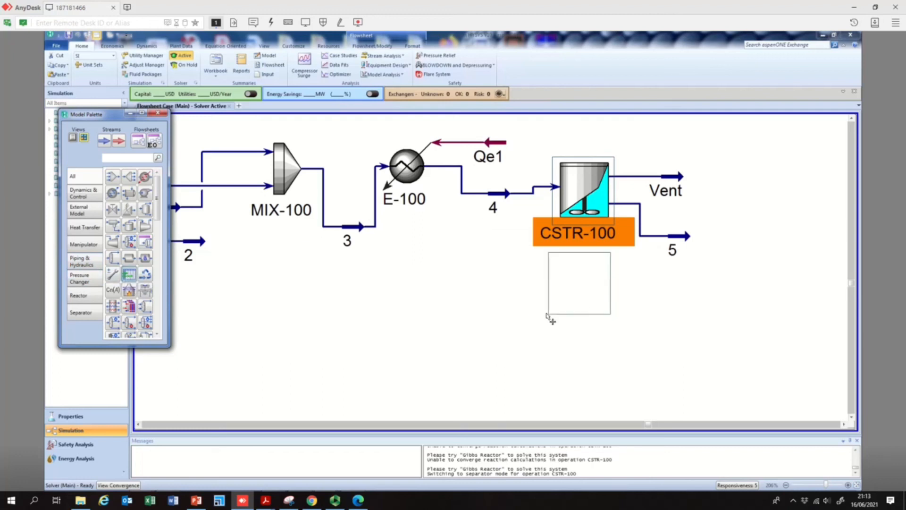
left_click(548, 316)
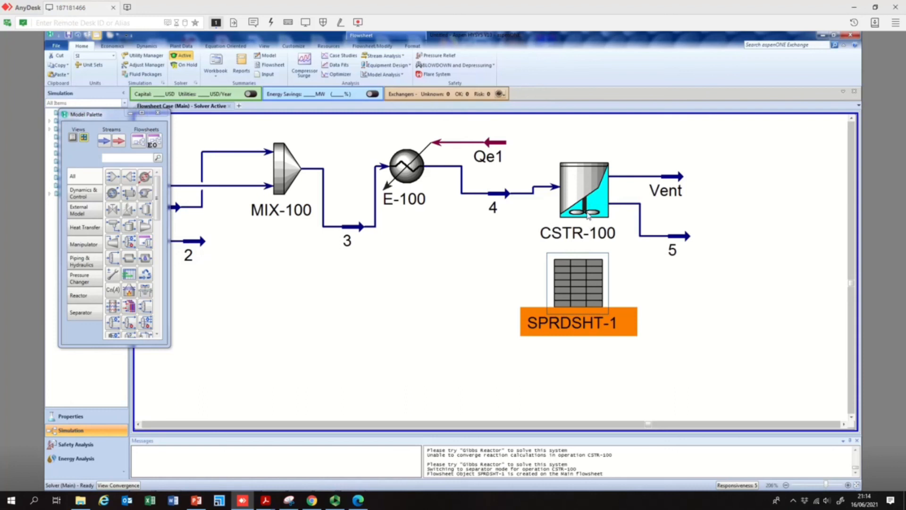
- Open the spreadsheet's cell grid and enter the title CSTR_Direct chlorination in cell A1
double_click(585, 284)
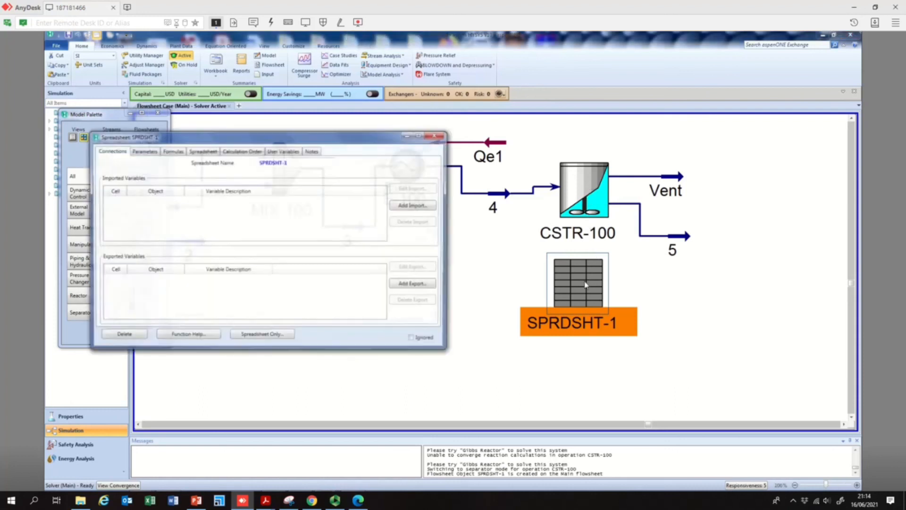
left_click(145, 152)
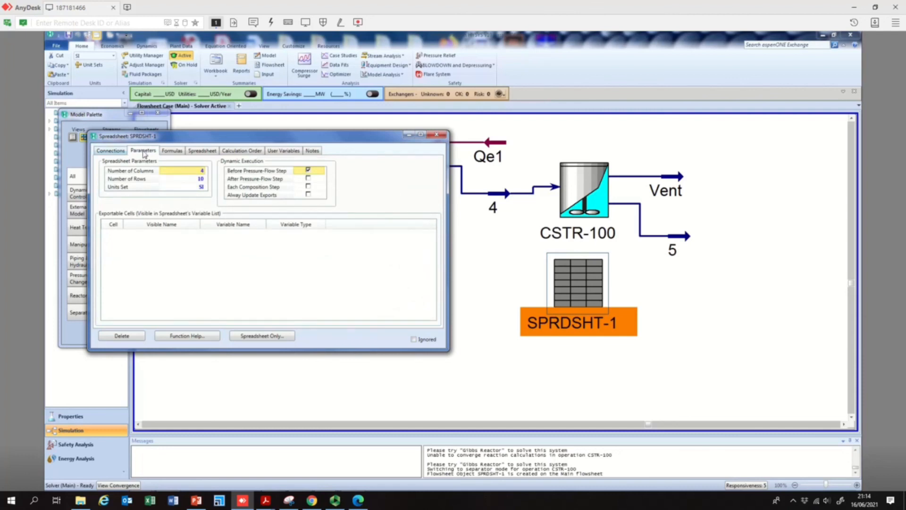
left_click(170, 152)
left_click(203, 150)
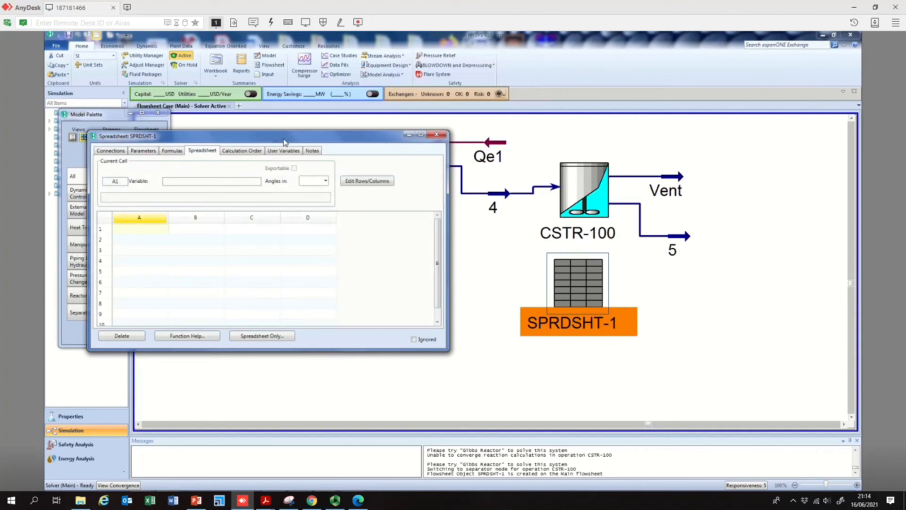
left_click_drag(283, 142, 339, 151)
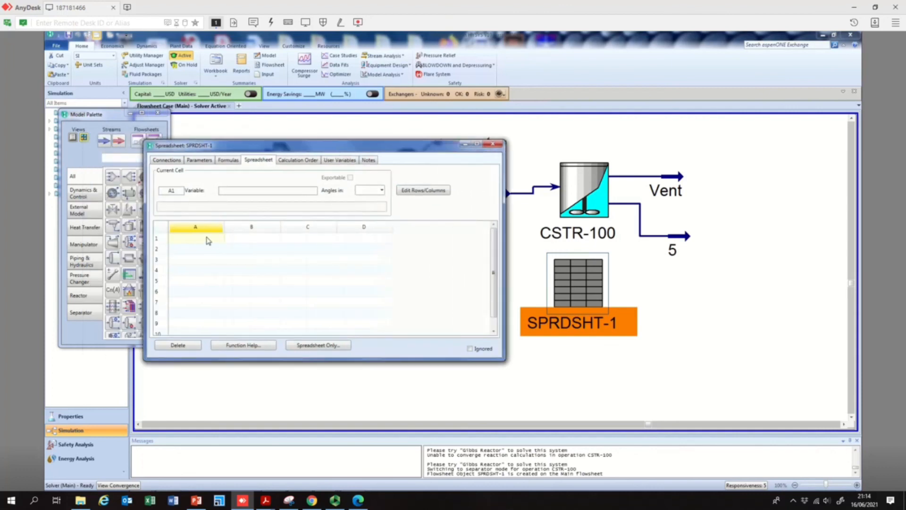
type("CSTR")
type("_Direc")
type("t ch")
type("lorination")
key("Return")
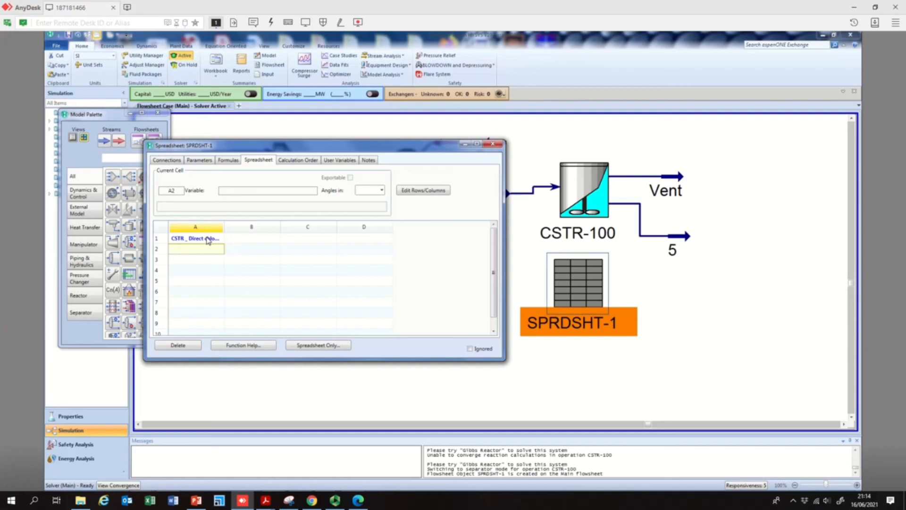
- Enter labels Flow rate in to CSTR, Volume of CSTR and Residence time_CSTR in cells A2 to A4
type("Actuva")
key("BackSpace")
key("BackSpace")
key("BackSpace")
key("BackSpace")
key("BackSpace")
key("BackSpace")
type("Flow rate")
type("in to CSTR")
key("Return")
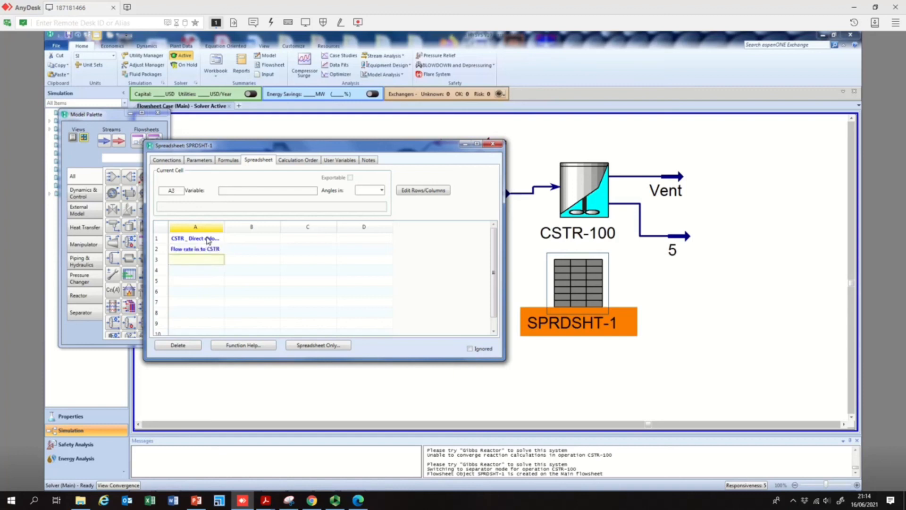
type("Volume of CS")
type("TR")
key("Return")
type("Reside")
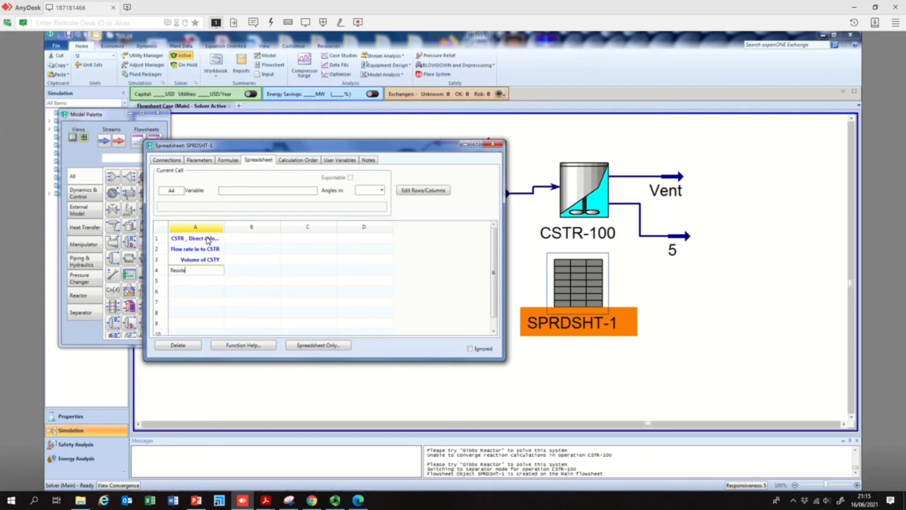
type("nce time_CSTR")
key("Return")
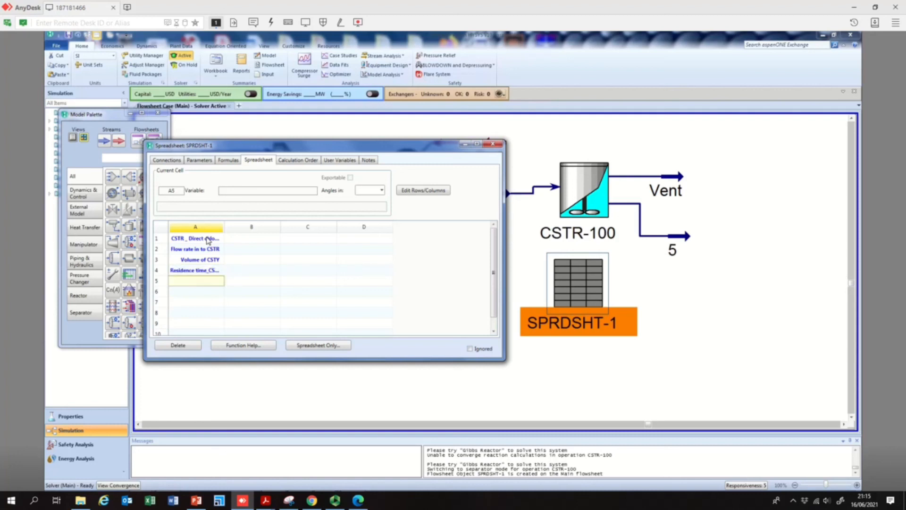
left_click(237, 253)
right_click(237, 253)
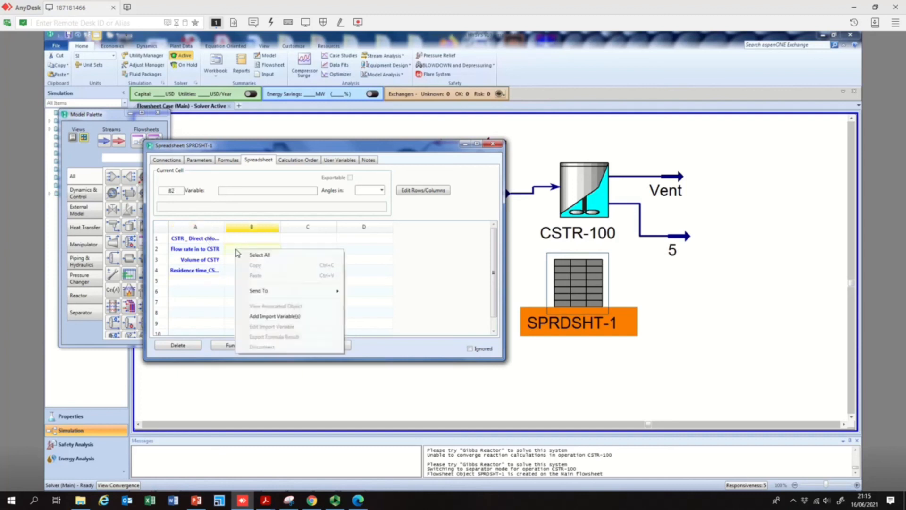
left_click(273, 316)
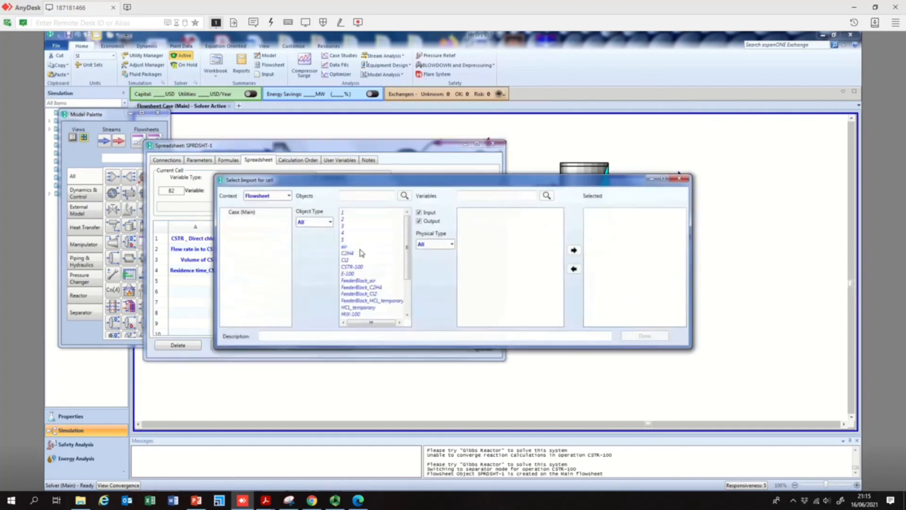
left_click_drag(447, 176, 521, 311)
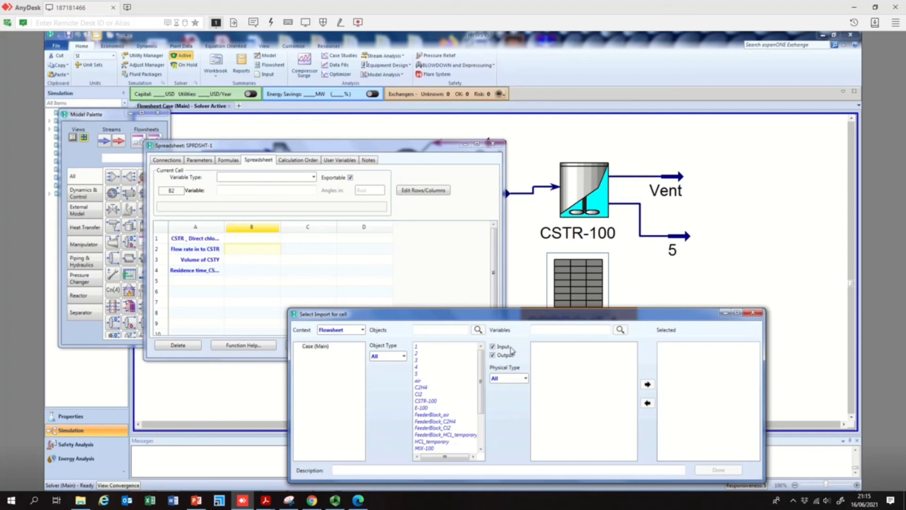
left_click(753, 313)
left_click_drag(449, 151, 476, 144)
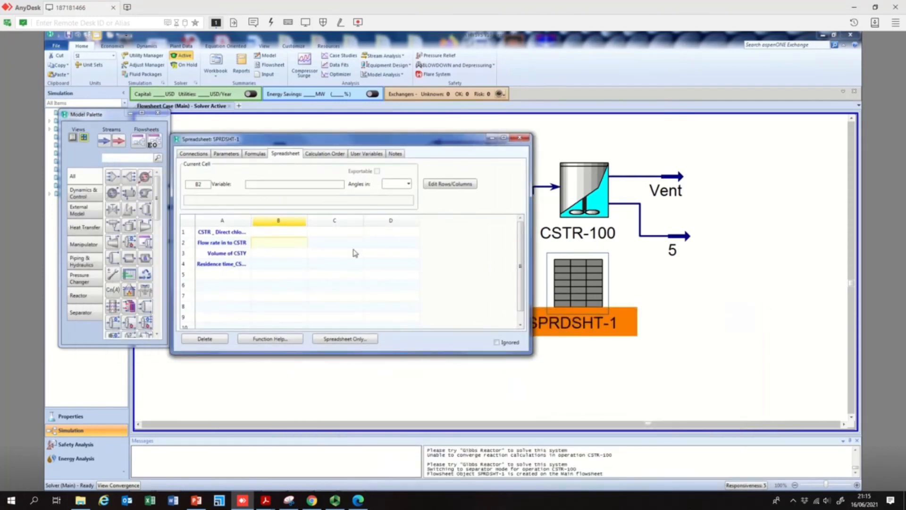
- Import the Molar Flow of stream 4 into cell B2 of the spreadsheet
right_click(283, 244)
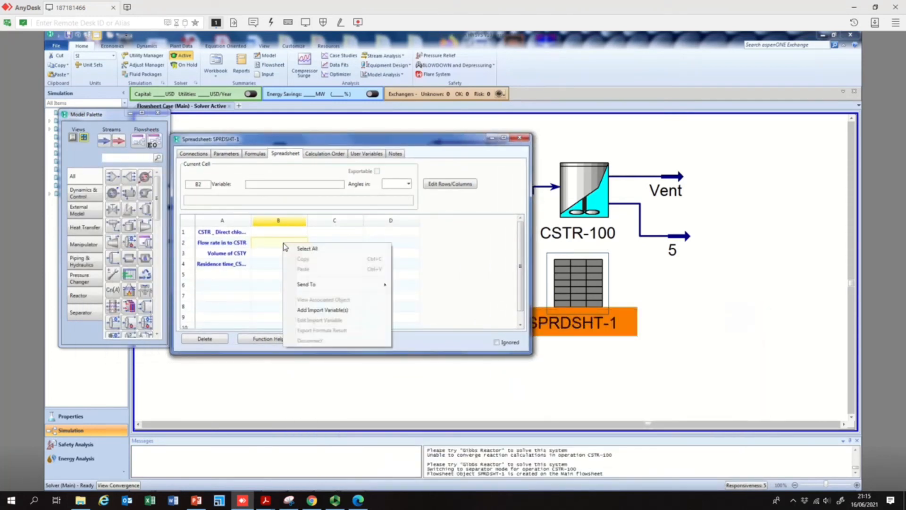
left_click(319, 310)
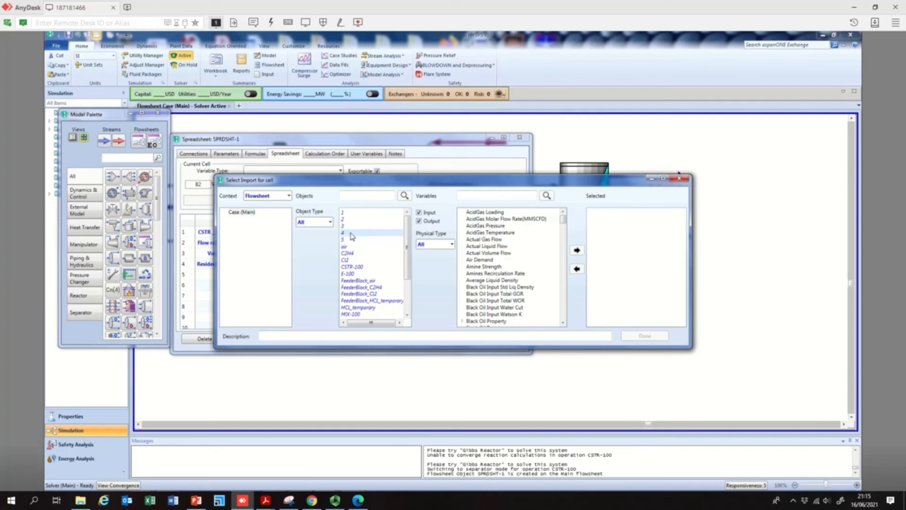
left_click_drag(563, 221, 563, 266)
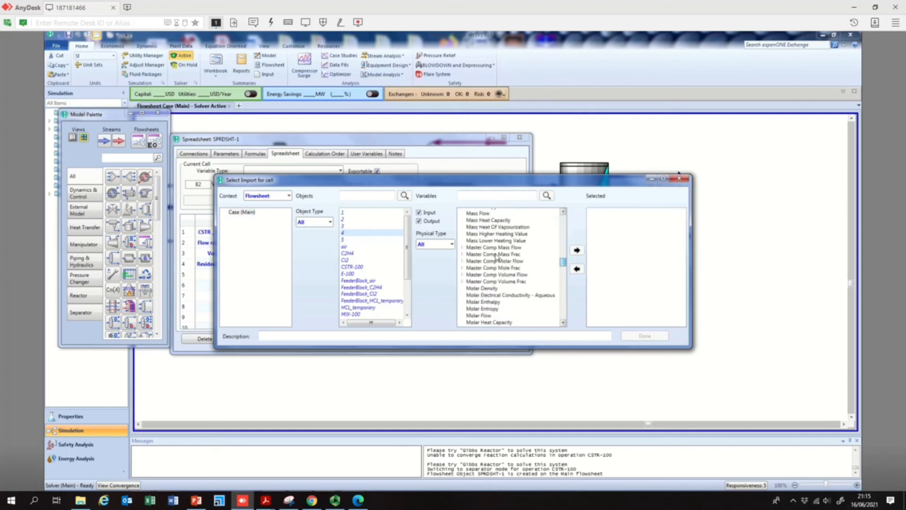
left_click(451, 244)
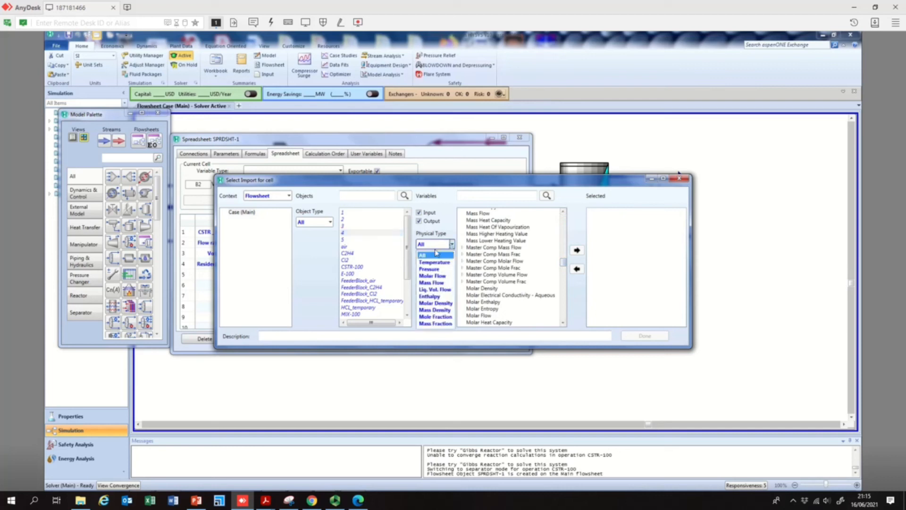
left_click(440, 277)
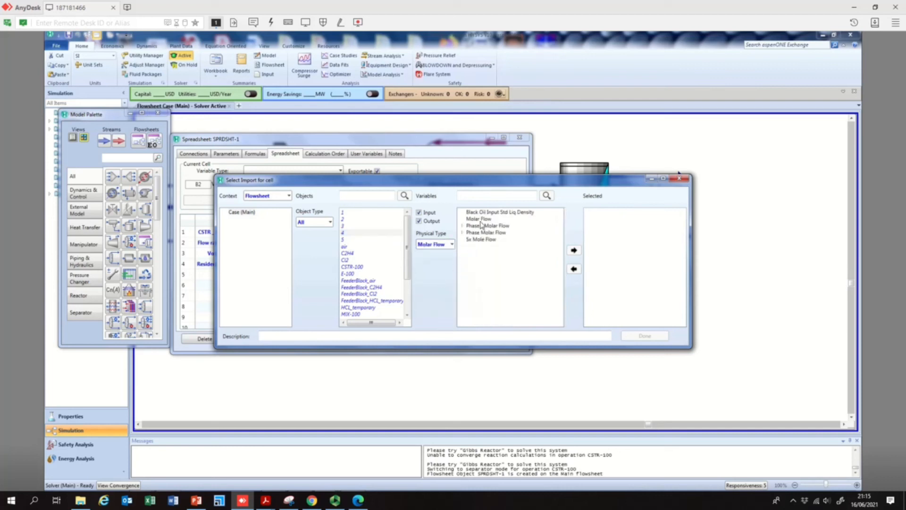
left_click(481, 220)
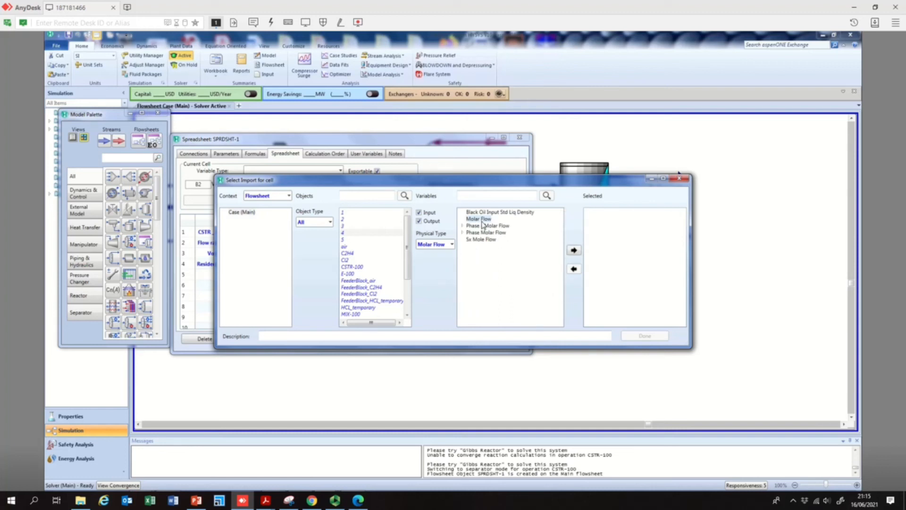
left_click(573, 251)
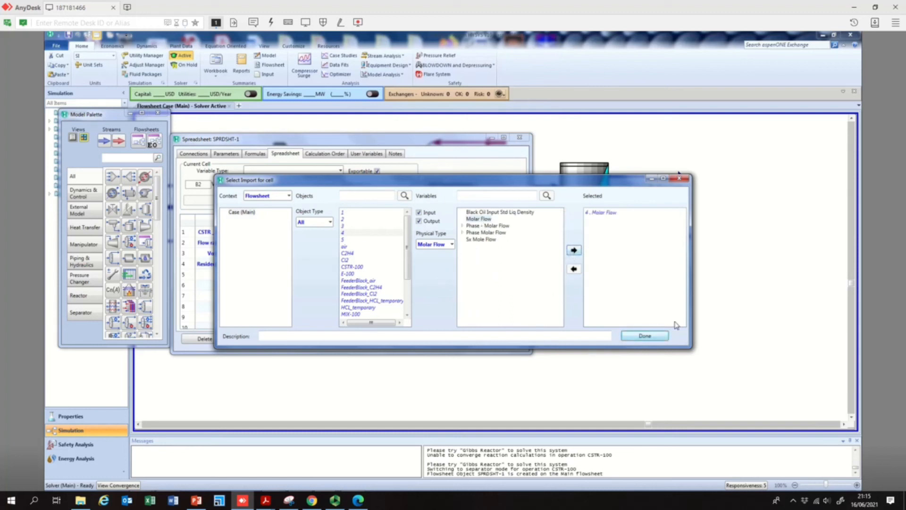
left_click(642, 336)
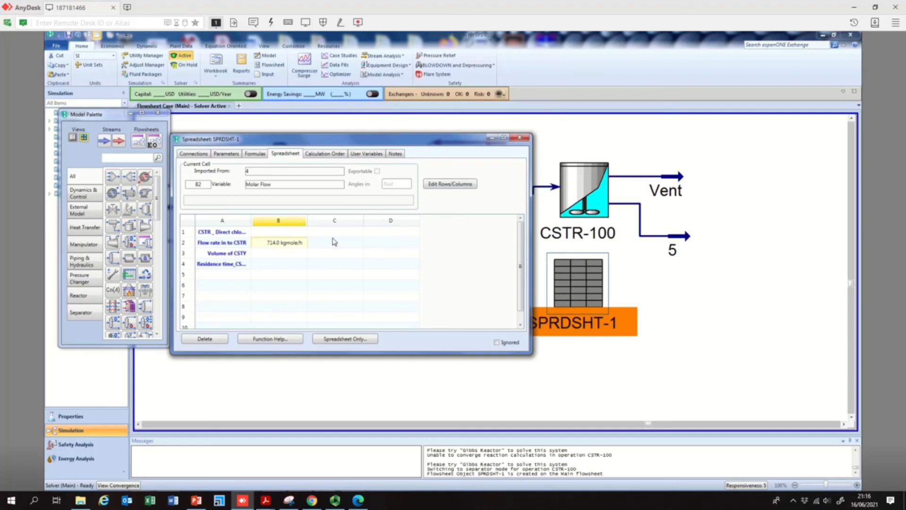
- Import CSTR-100's Tank Volume into cell B3
left_click(285, 256)
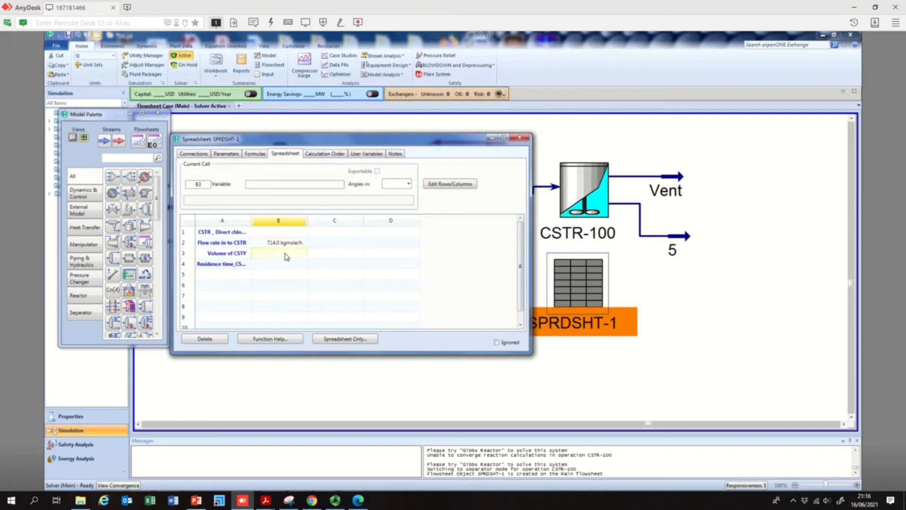
right_click(285, 256)
left_click(336, 320)
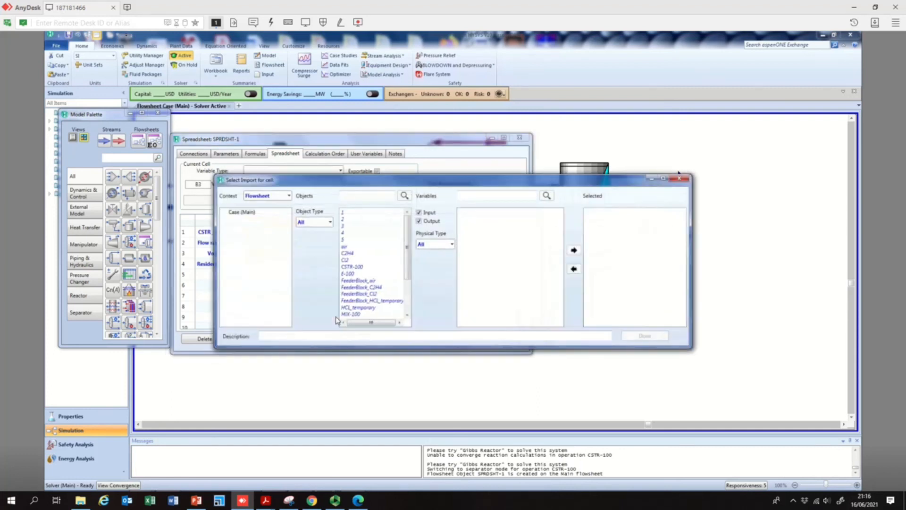
left_click(357, 268)
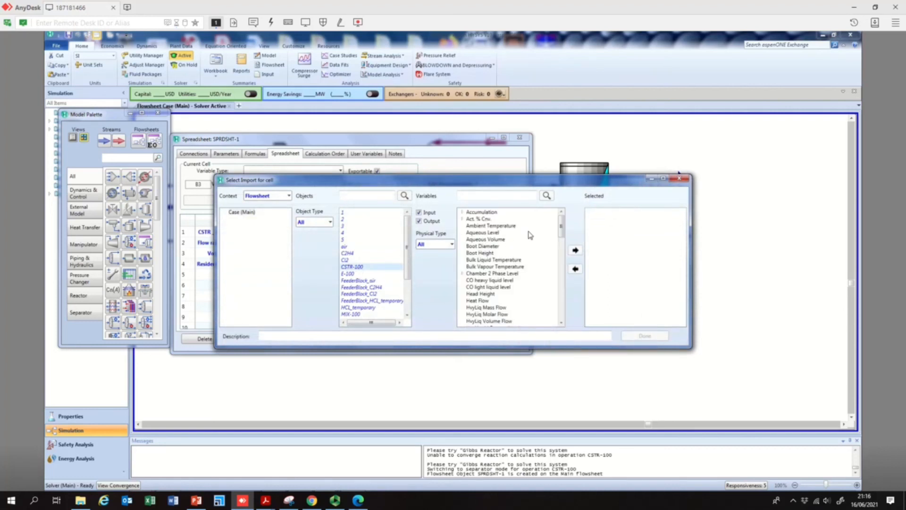
left_click(444, 247)
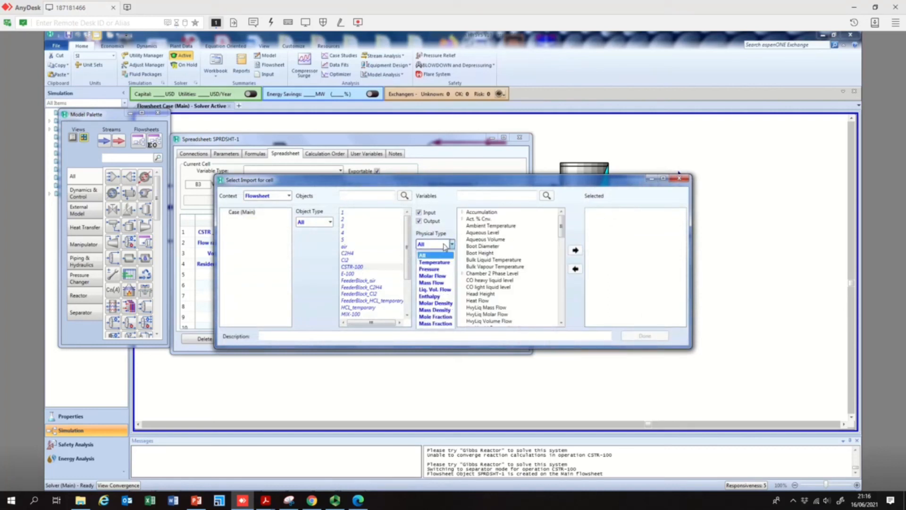
left_click(444, 245)
scroll(483, 288, "down", 20)
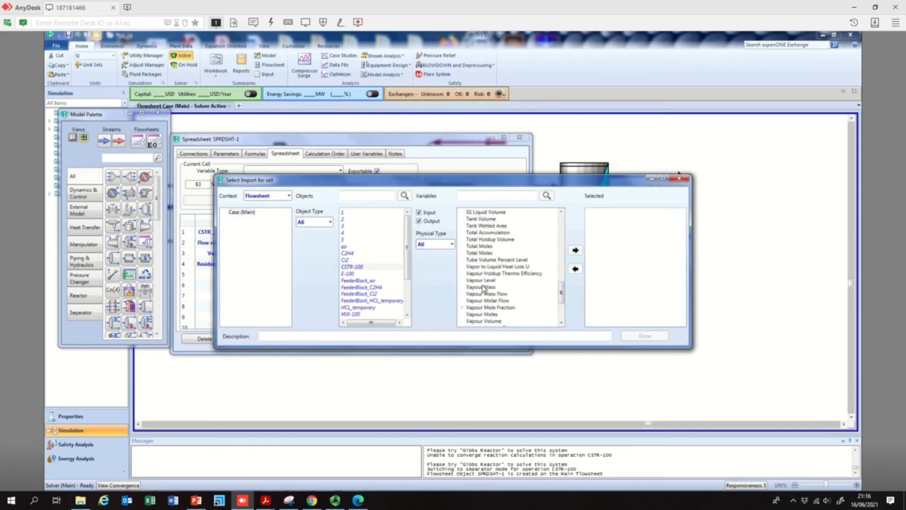
scroll(483, 288, "down", 4)
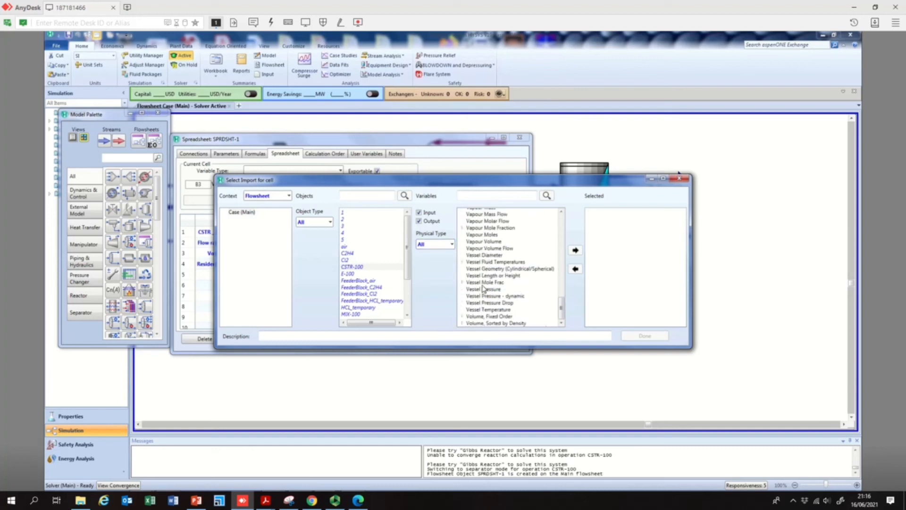
scroll(487, 311, "up", 3)
scroll(488, 311, "up", 1)
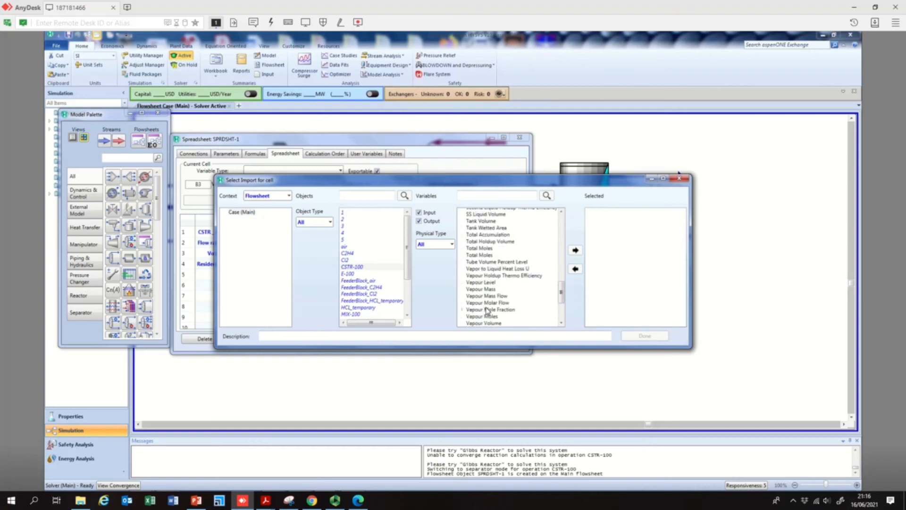
scroll(487, 312, "up", 1)
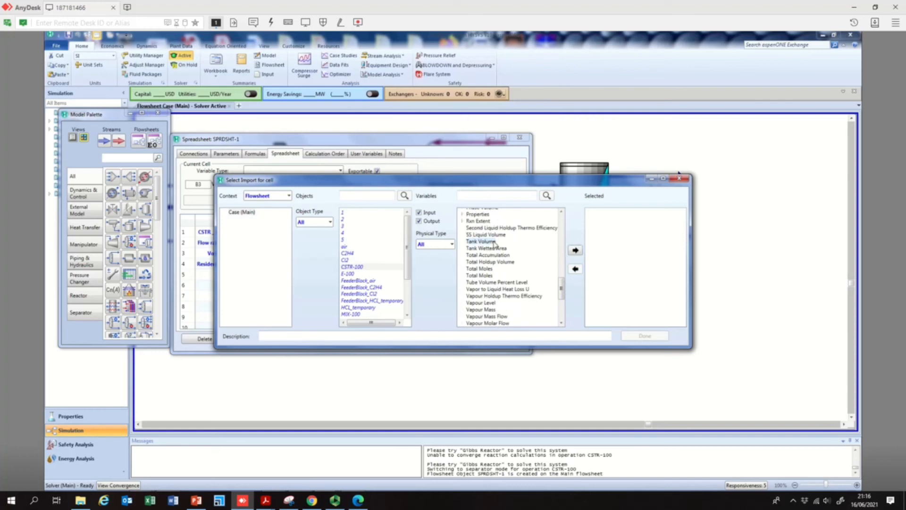
left_click(574, 250)
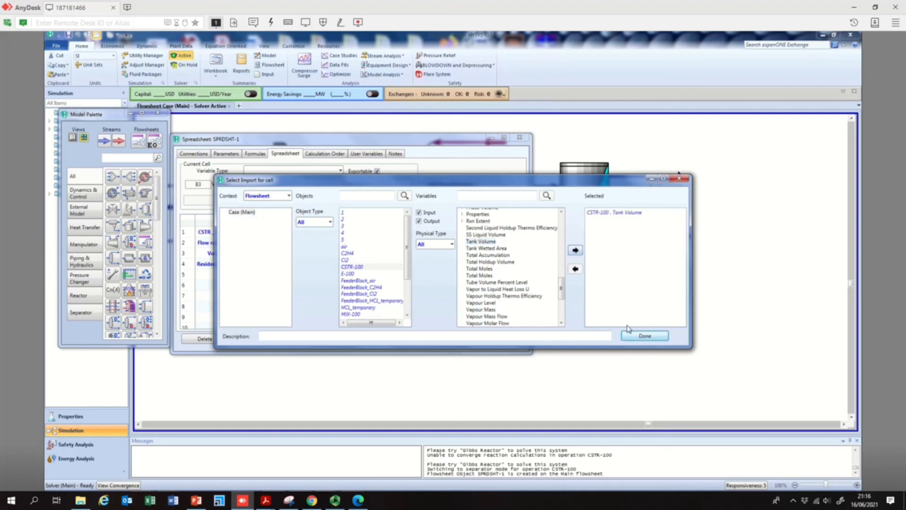
left_click(644, 336)
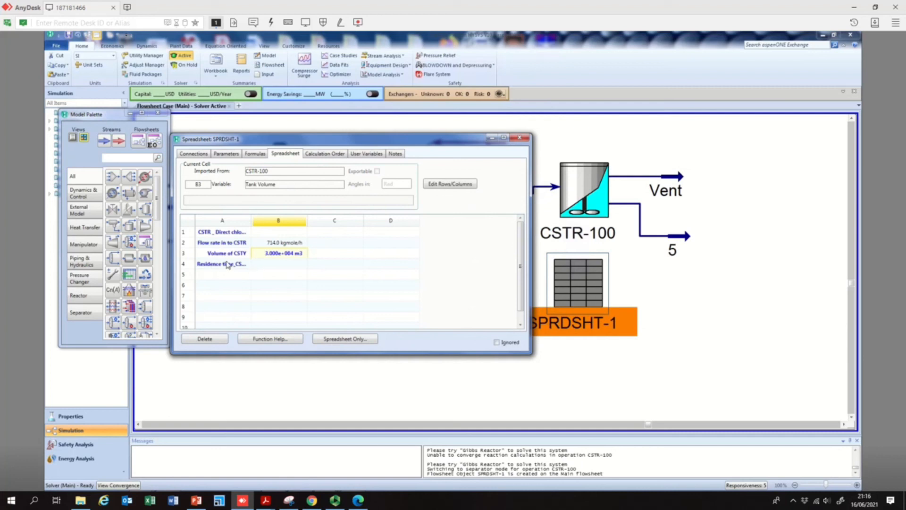
- Enter the formula =b3/b2 in cell B4 to compute residence time, then close the spreadsheet
left_click(279, 268)
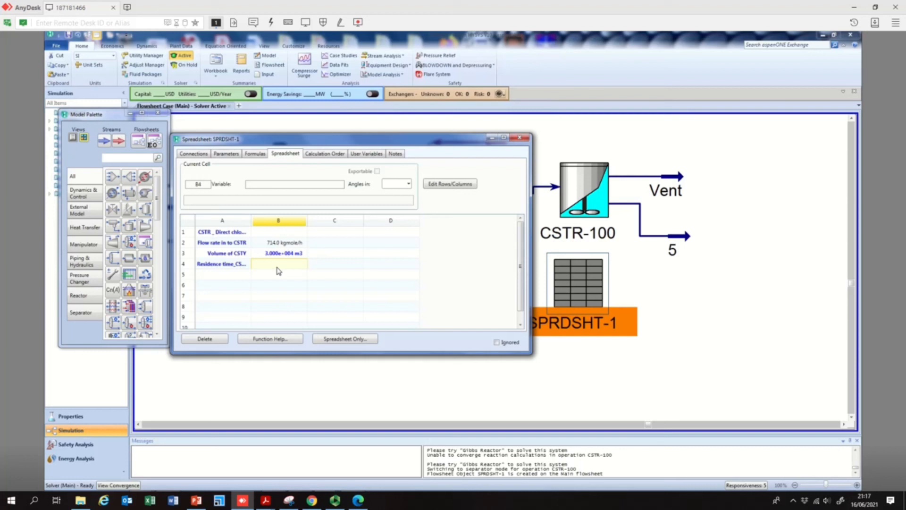
left_click(299, 246)
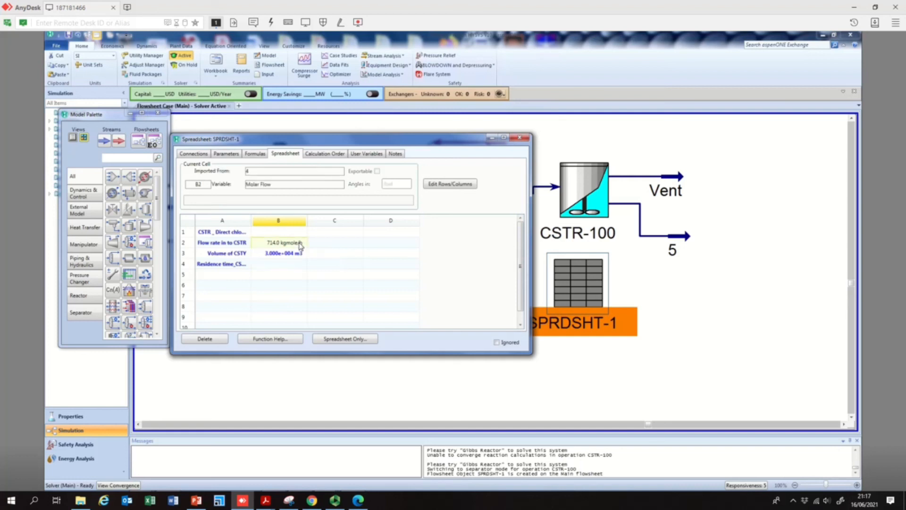
left_click(289, 256)
left_click(288, 268)
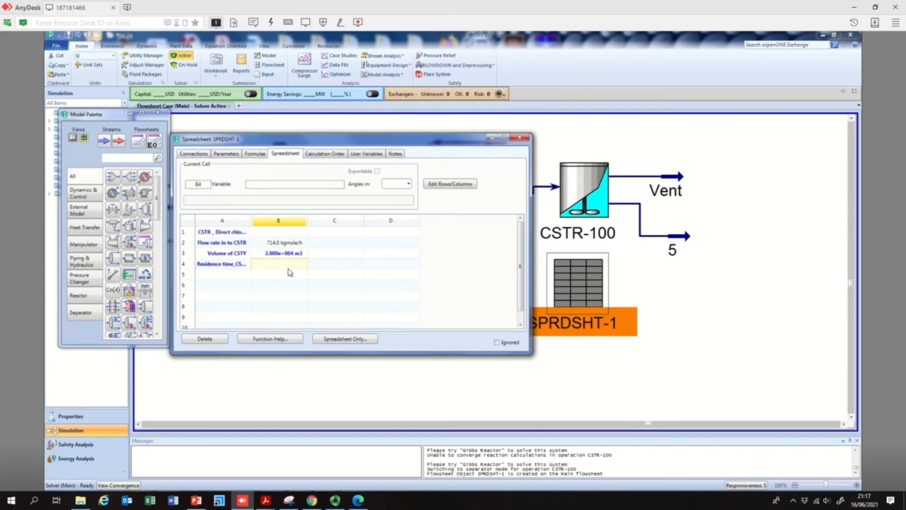
type("=b3")
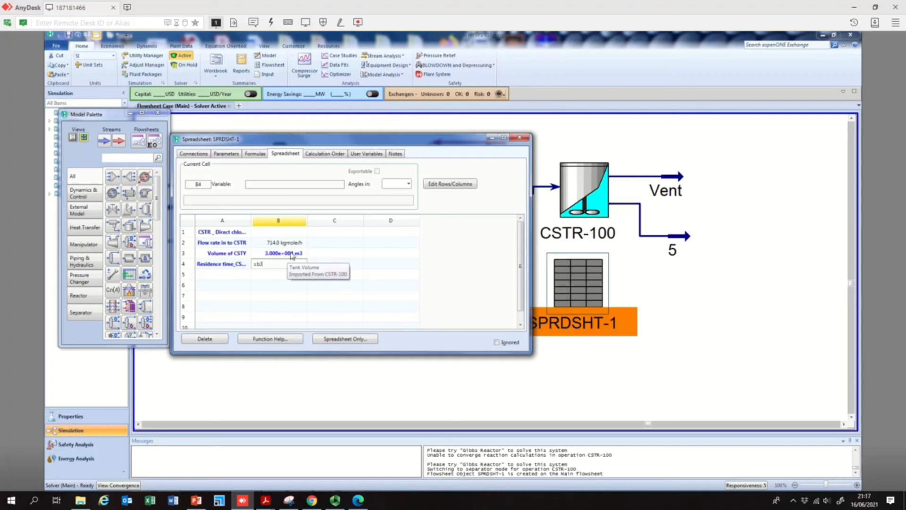
type("/")
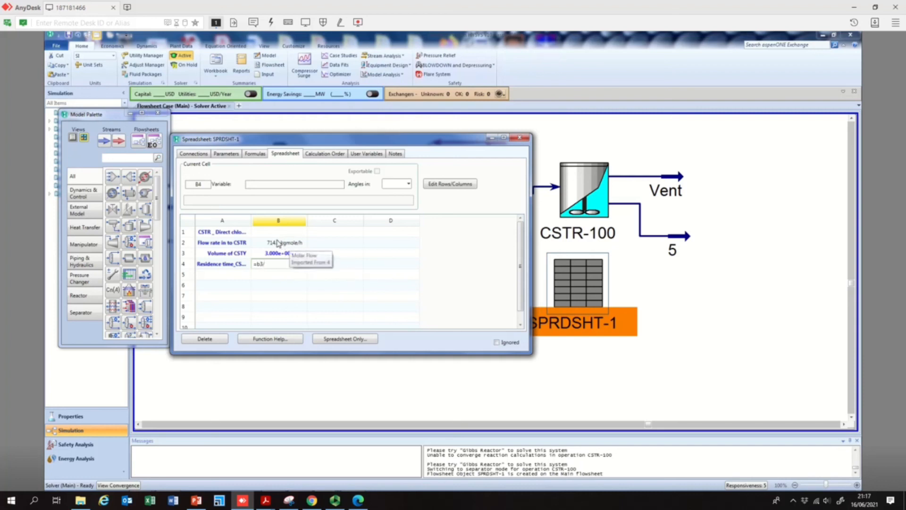
type("b2")
key("Return")
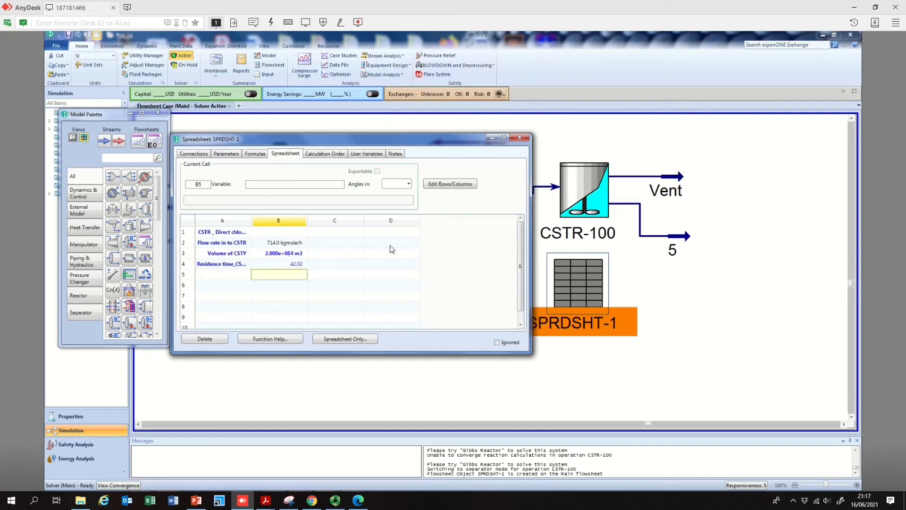
left_click(292, 267)
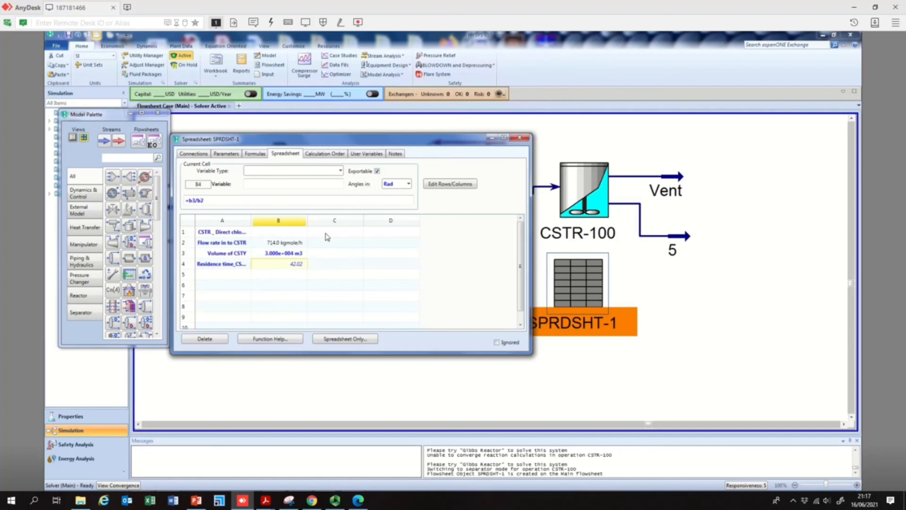
left_click(519, 139)
- Open CSTR-100's property window to review its reaction settings, then close it
mouse_move(571, 185)
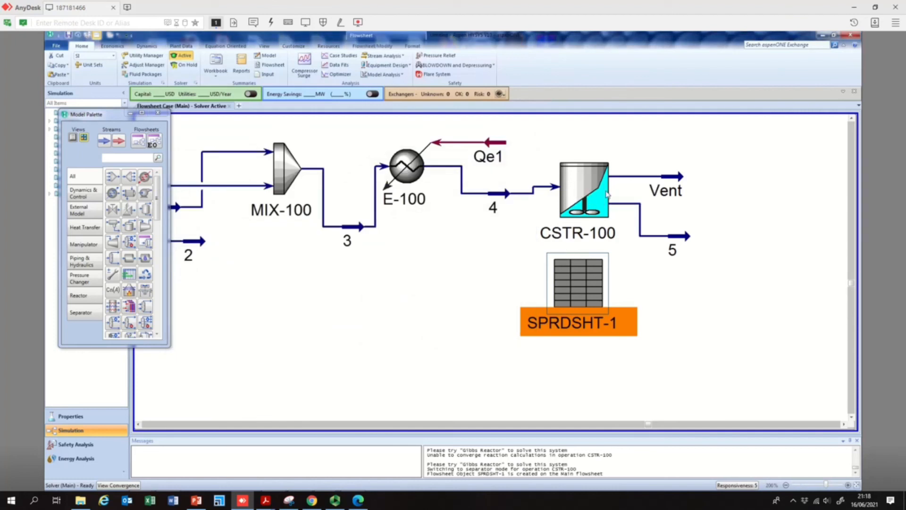
mouse_move(594, 198)
mouse_move(611, 202)
double_click(600, 191)
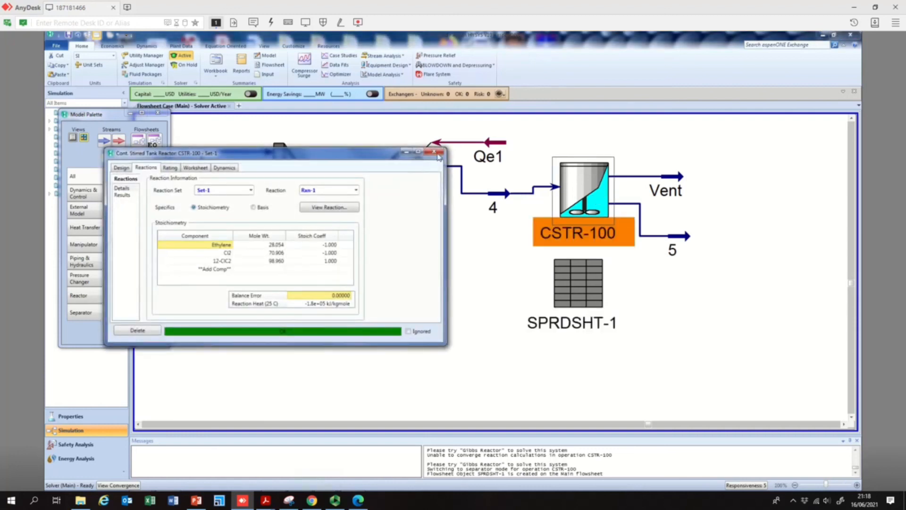
left_click(434, 152)
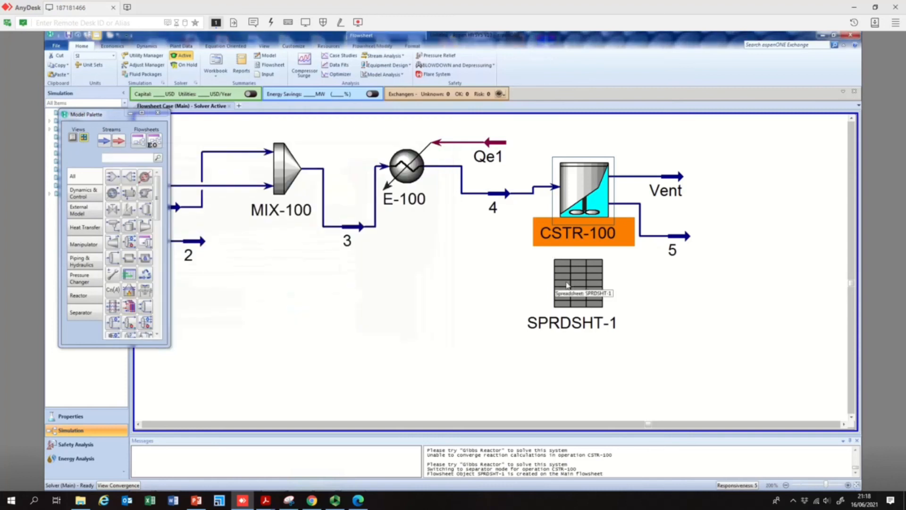
- Add an Adjust operation below CSTR-100, beside the spreadsheet, and open its properties
left_click(114, 273)
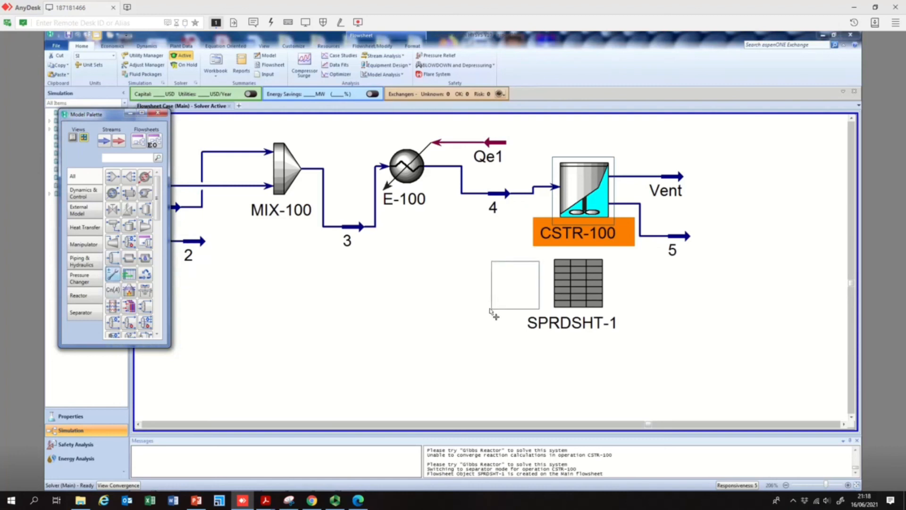
left_click(491, 310)
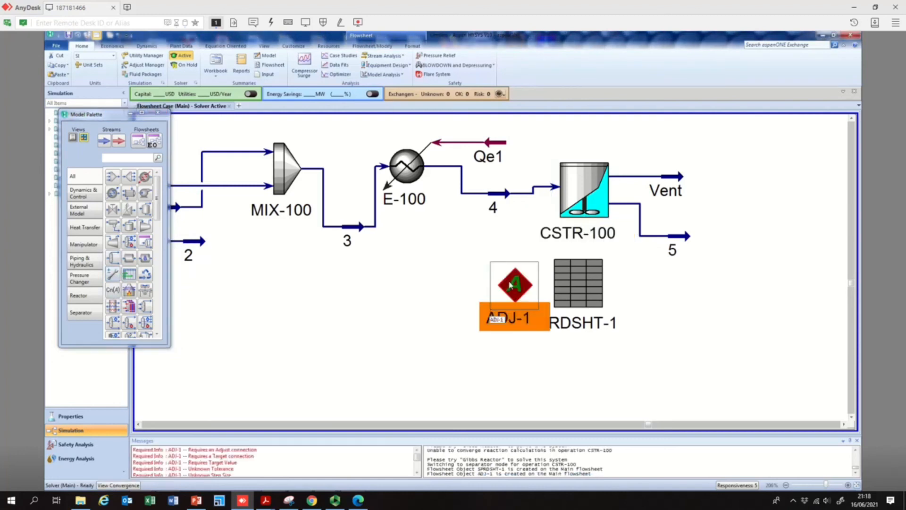
double_click(510, 285)
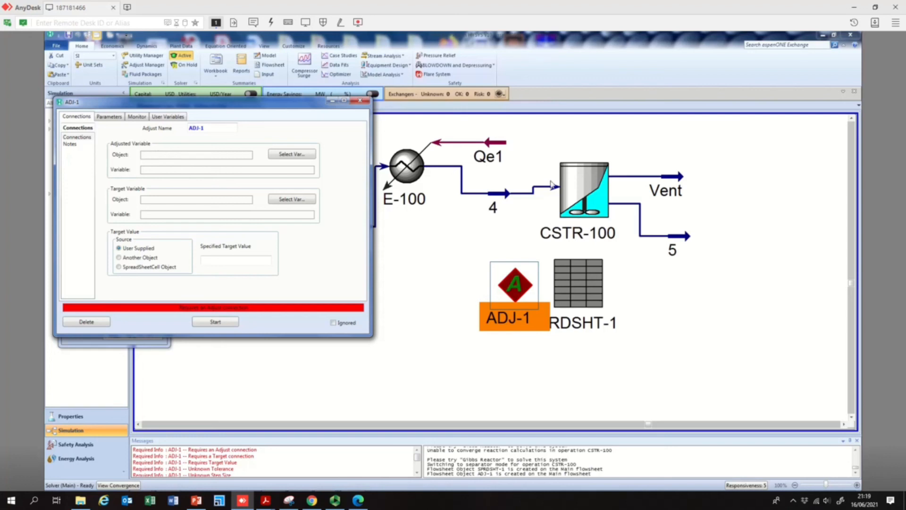
- Set the Adjust's adjusted variable to CSTR-100's Tank Volume
left_click(304, 161)
left_click(400, 261)
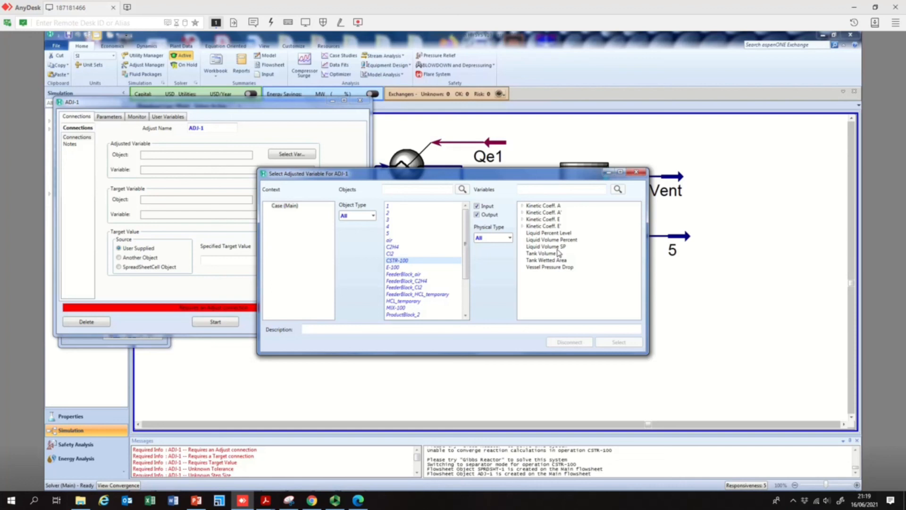
left_click(532, 254)
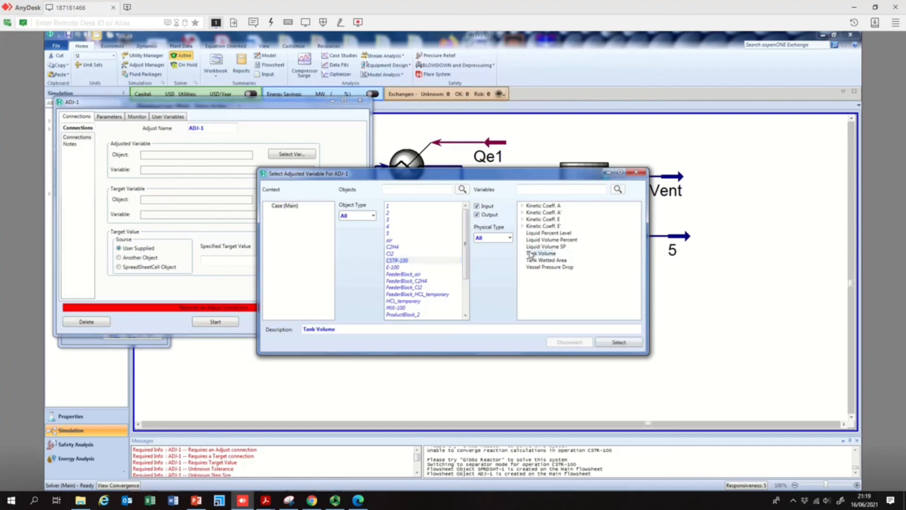
left_click(608, 344)
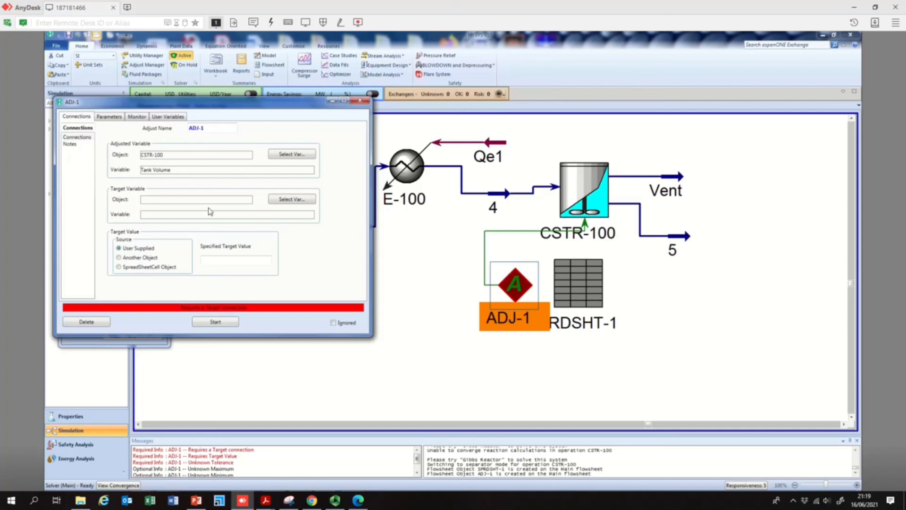
- Set the Adjust's target variable to cell B4 of spreadsheet SPRDSHT-1
left_click(286, 200)
left_click_drag(499, 182, 533, 289)
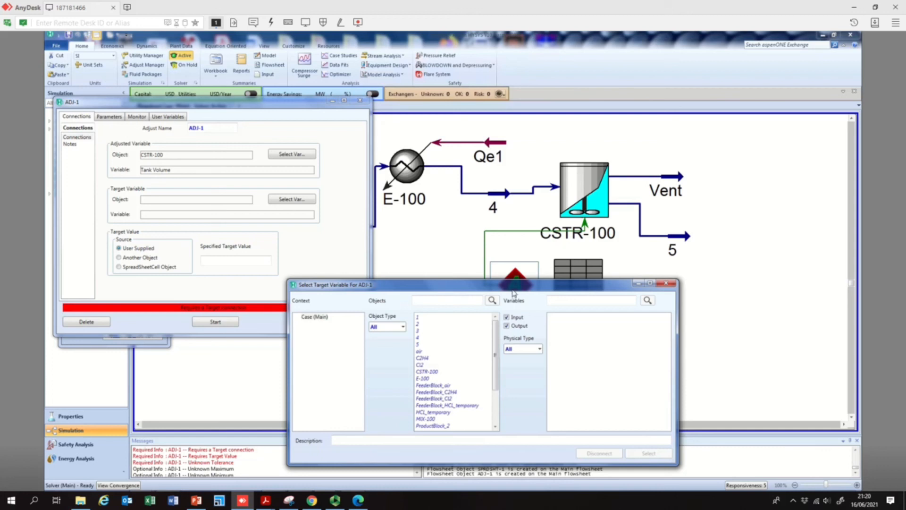
left_click(441, 426)
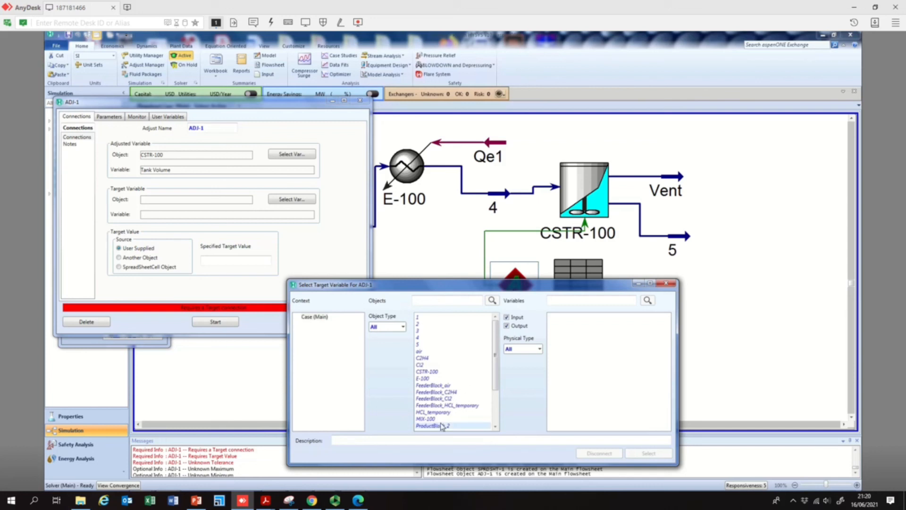
scroll(441, 425, "down", 3)
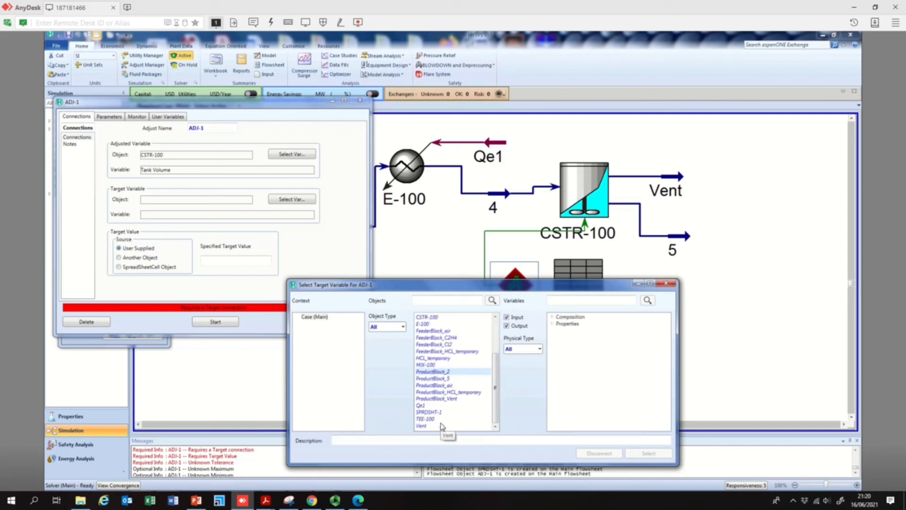
left_click(439, 412)
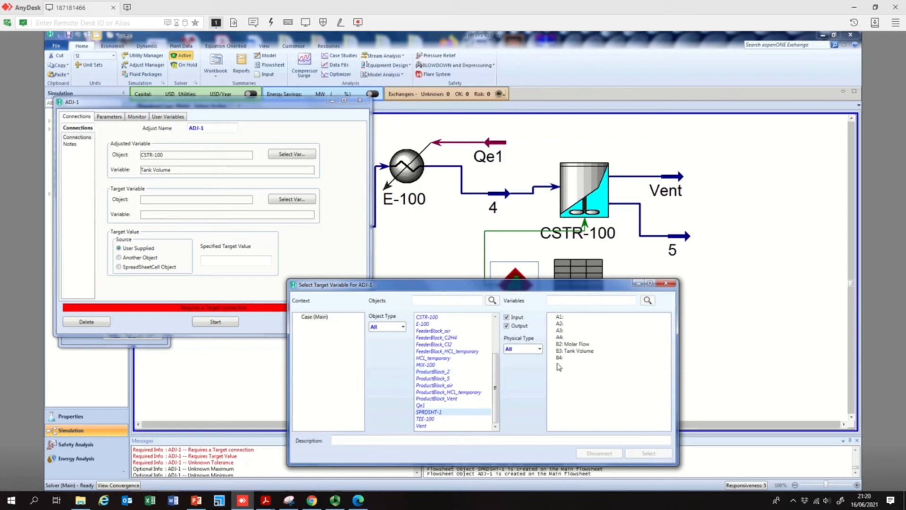
left_click(568, 358)
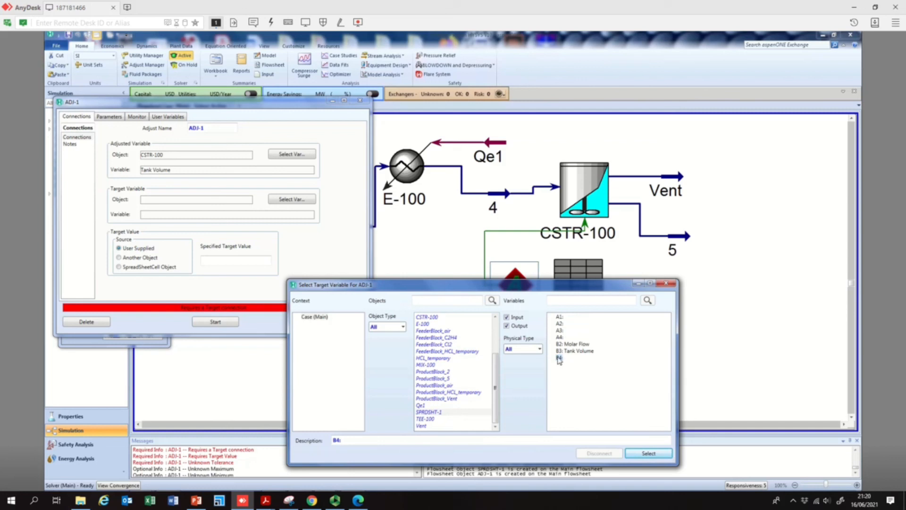
left_click(646, 454)
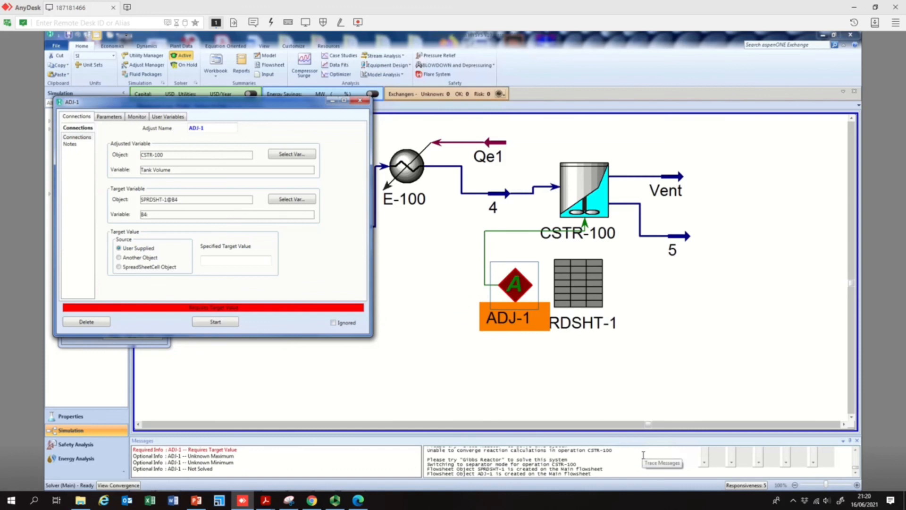
- Enter 2.5814 as the Adjust's user-supplied specified target value
left_click(213, 262)
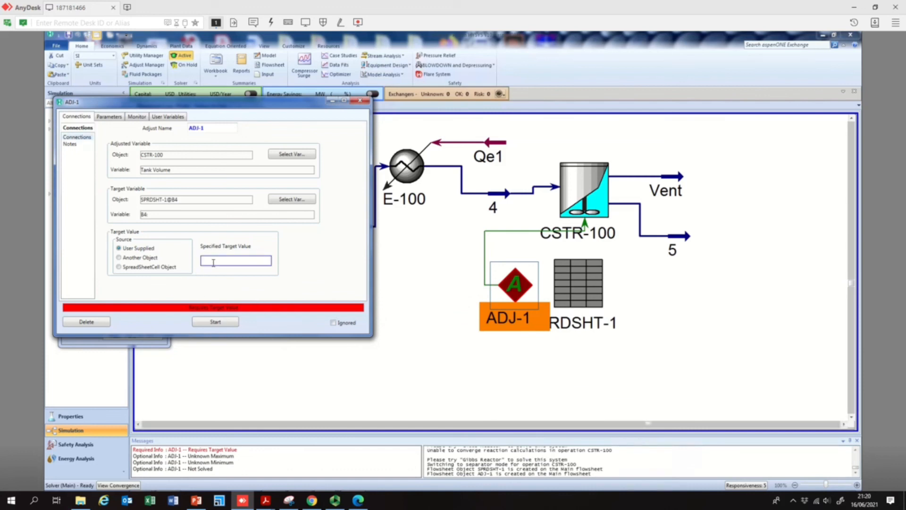
type("2.51")
key("BackSpace")
type("814")
left_click(229, 260)
type("2.5818")
key("BackSpace")
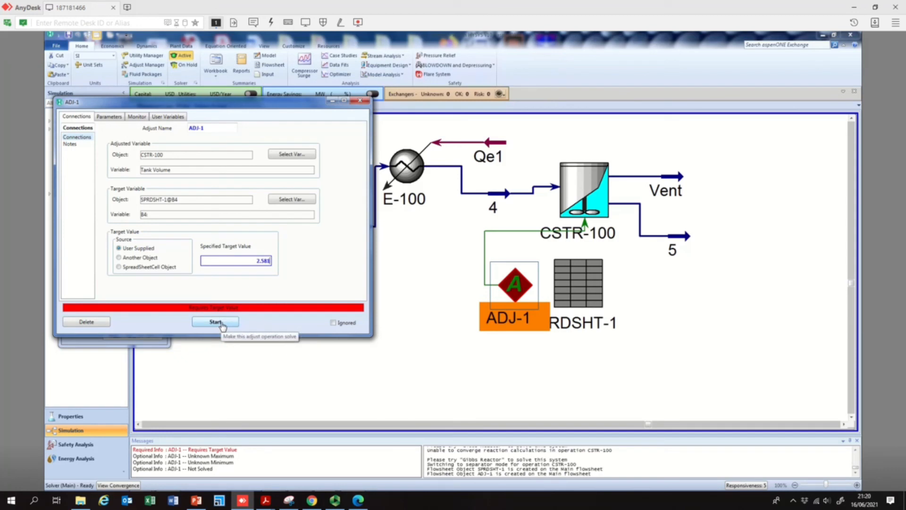
type("4")
- Start the Adjust calculation and dismiss the reactor's adiabatic solution warning
left_click(216, 321)
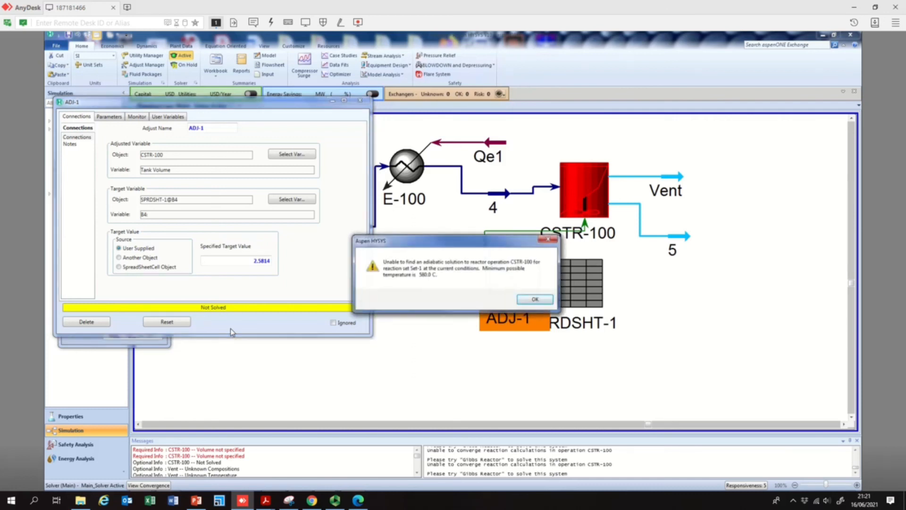
left_click(536, 300)
left_click(535, 300)
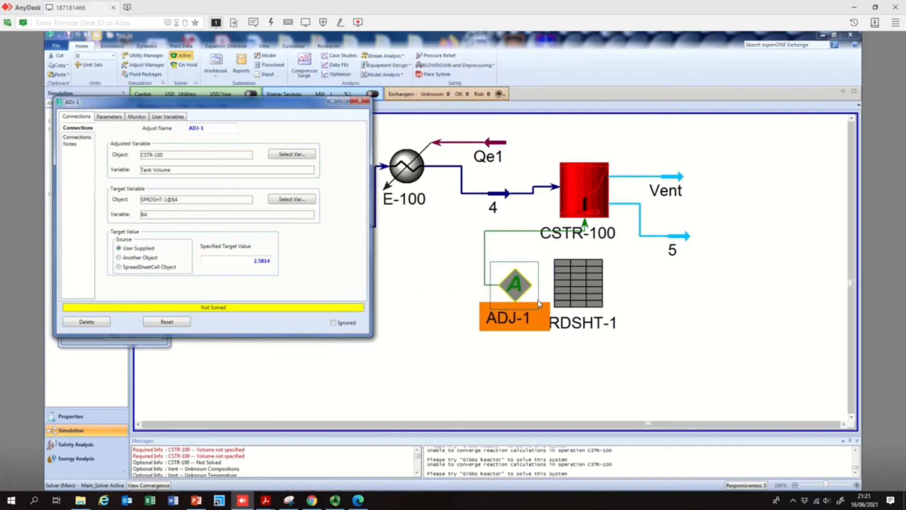
- Open the spreadsheet SPRDSHT-1 to review its cells, then close it
left_click(573, 280)
double_click(573, 279)
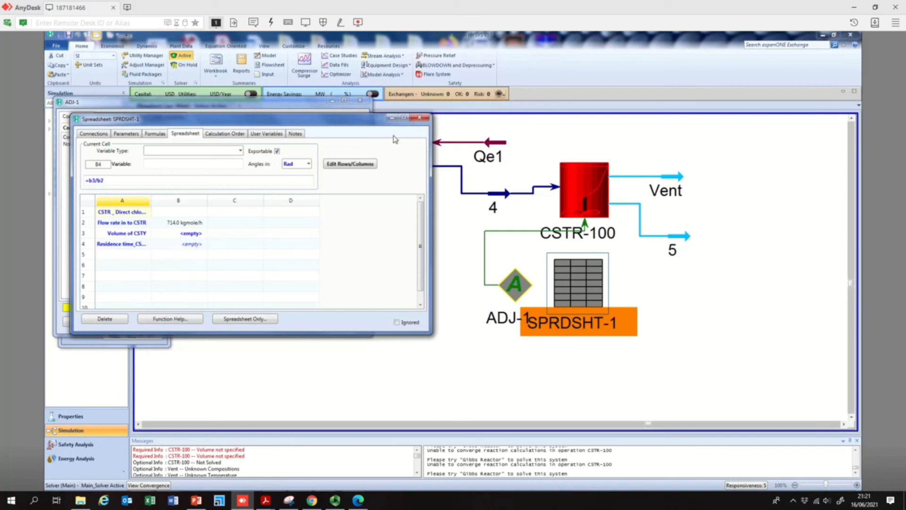
left_click(420, 117)
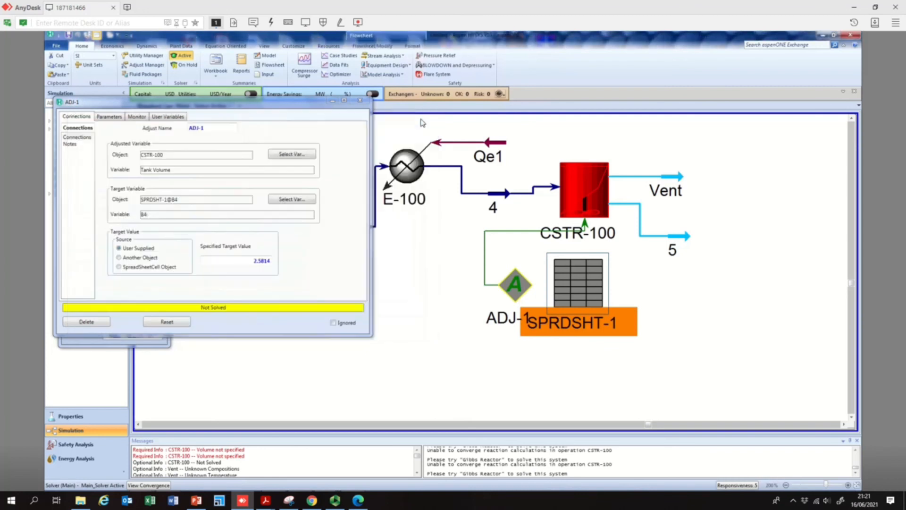
- Move the Adjust window aside and dismiss the reactor solution warning
left_click_drag(296, 109, 323, 107)
left_click(535, 297)
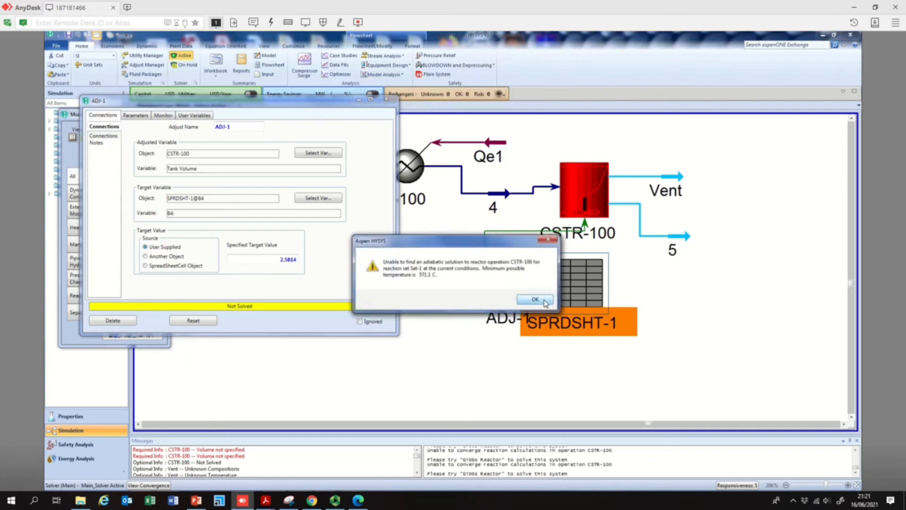
left_click(540, 302)
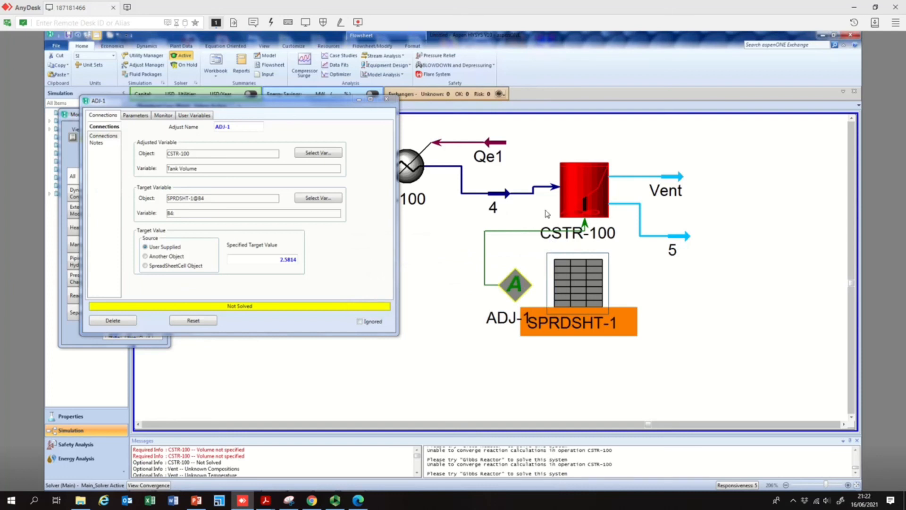
- Open stream 4's worksheet to review its conditions, close it, and dismiss the reactor warnings
double_click(543, 192)
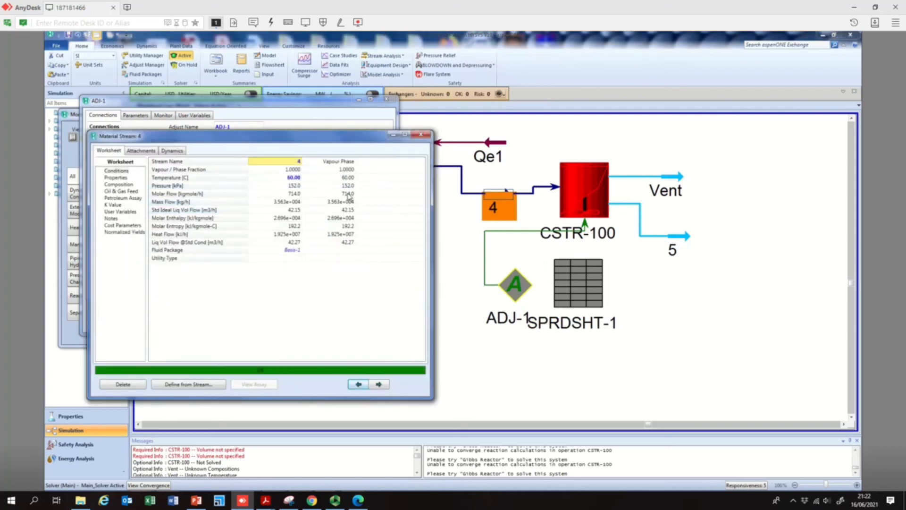
left_click(419, 137)
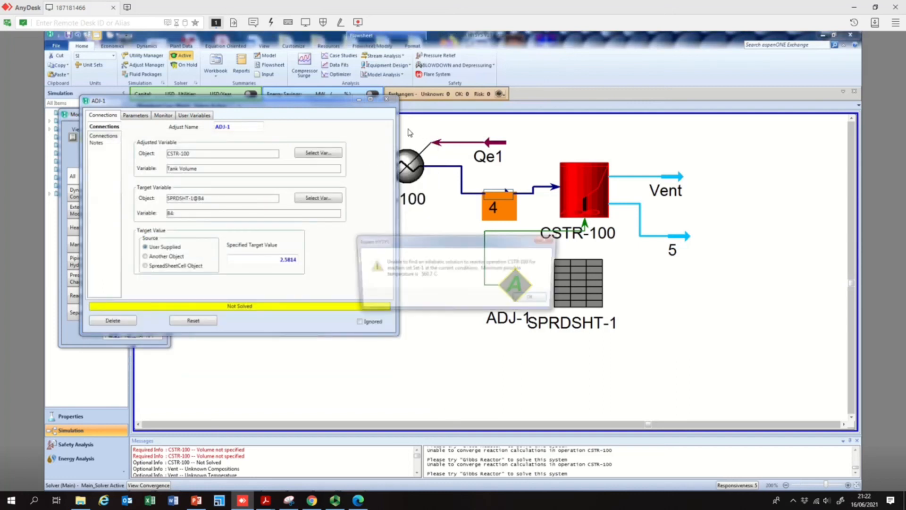
left_click(542, 301)
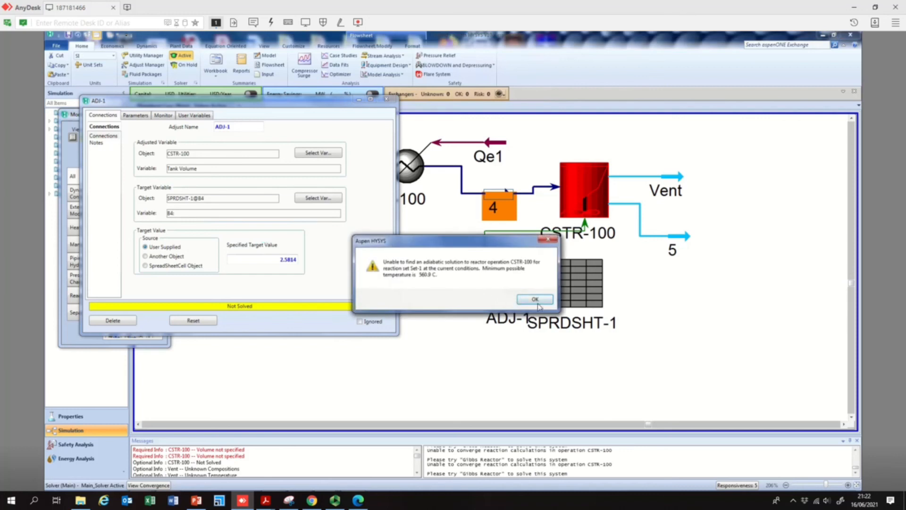
left_click(534, 300)
left_click(543, 305)
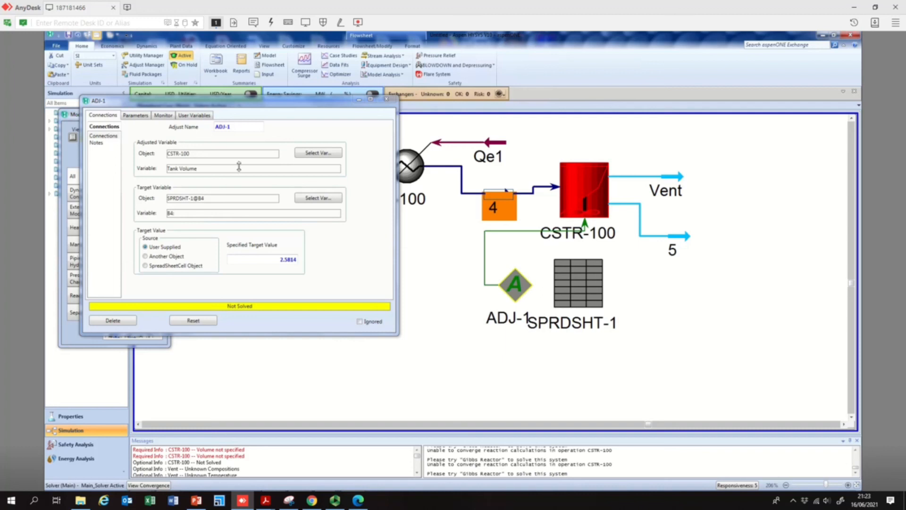
- Keep dismissing the reactor warnings and let the Adjust continue for another 10 iterations
left_click(230, 104)
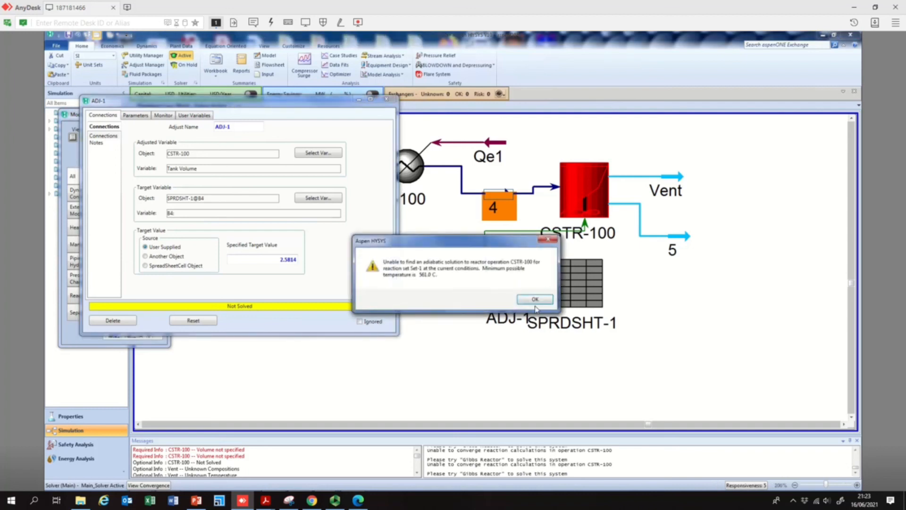
left_click(534, 301)
left_click(535, 300)
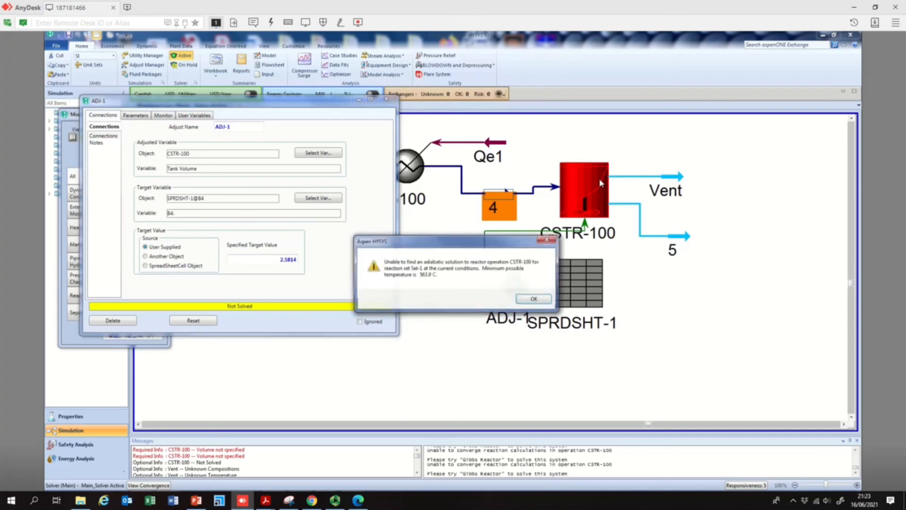
left_click(538, 299)
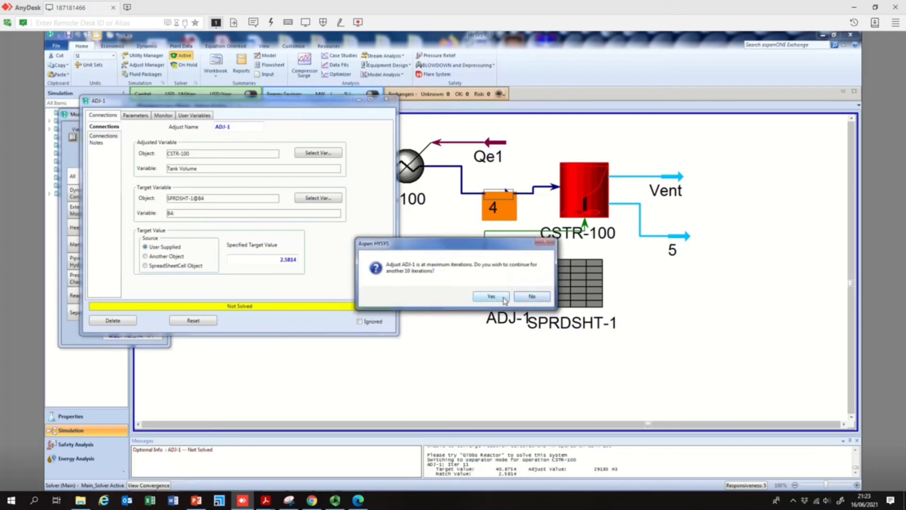
left_click(486, 298)
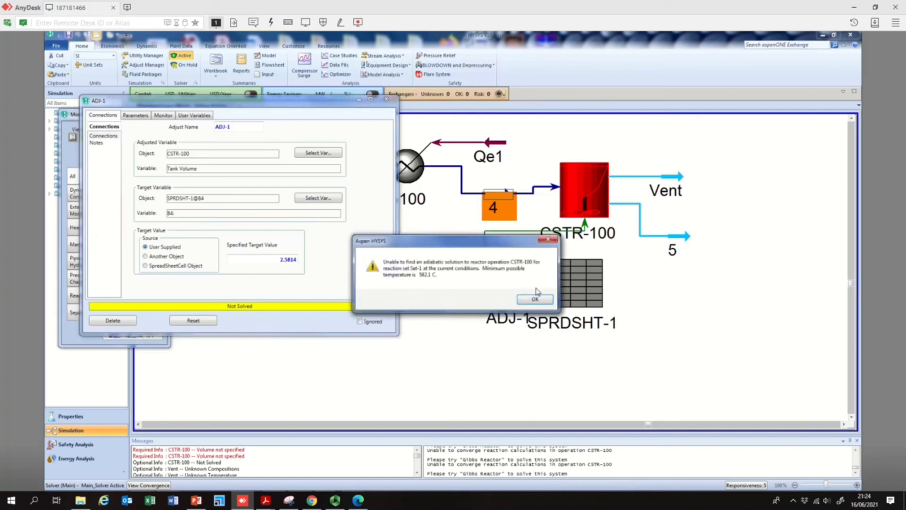
left_click(535, 300)
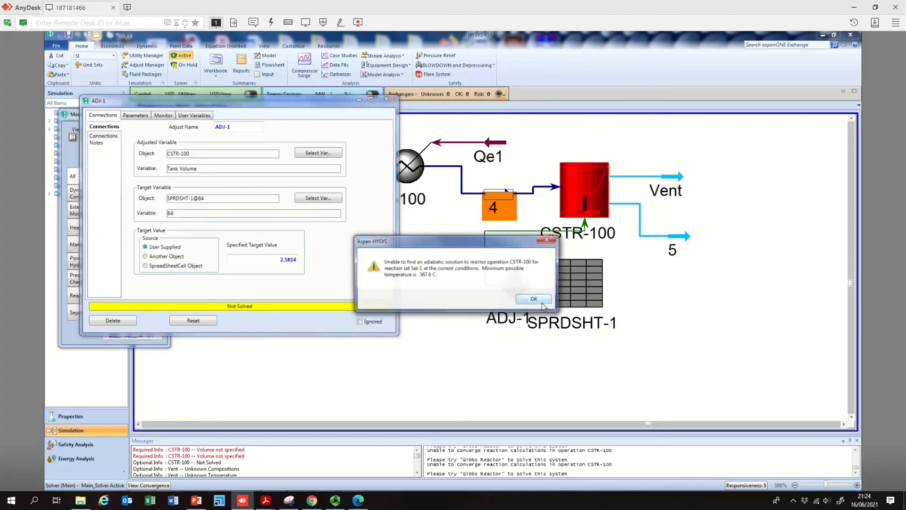
left_click(535, 299)
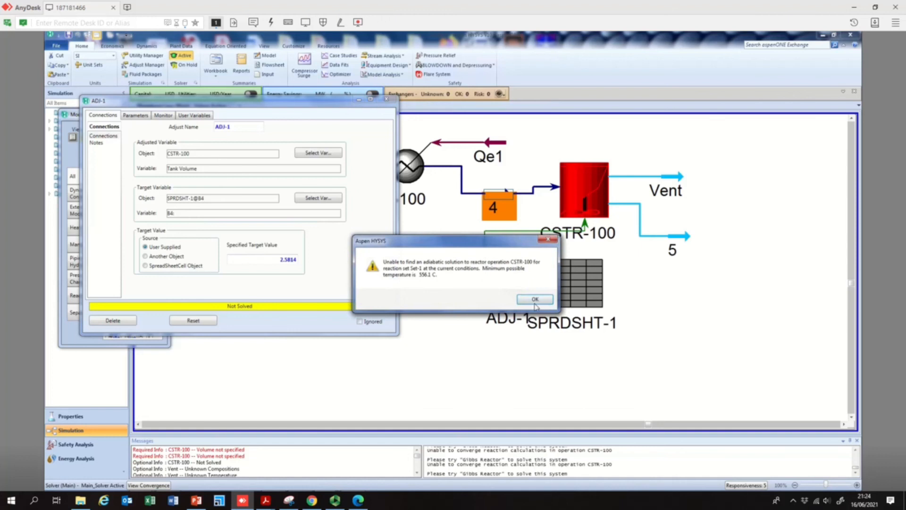
left_click(537, 304)
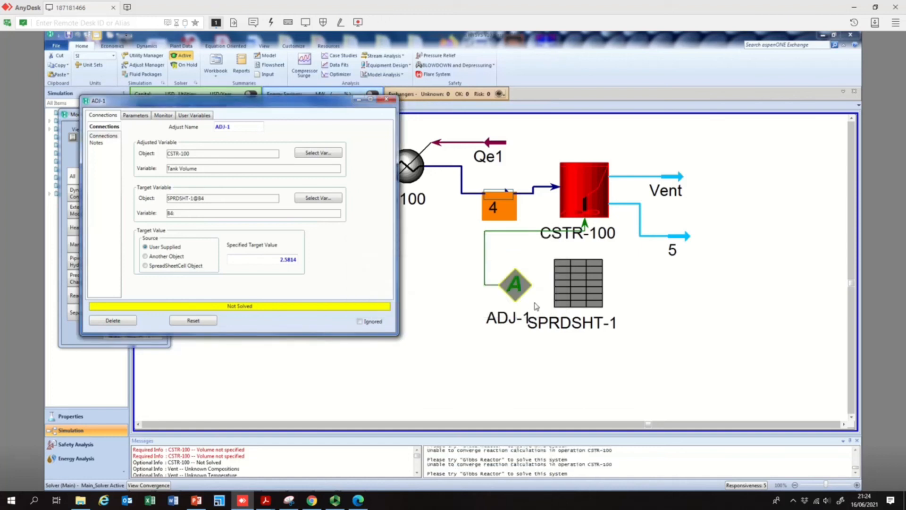
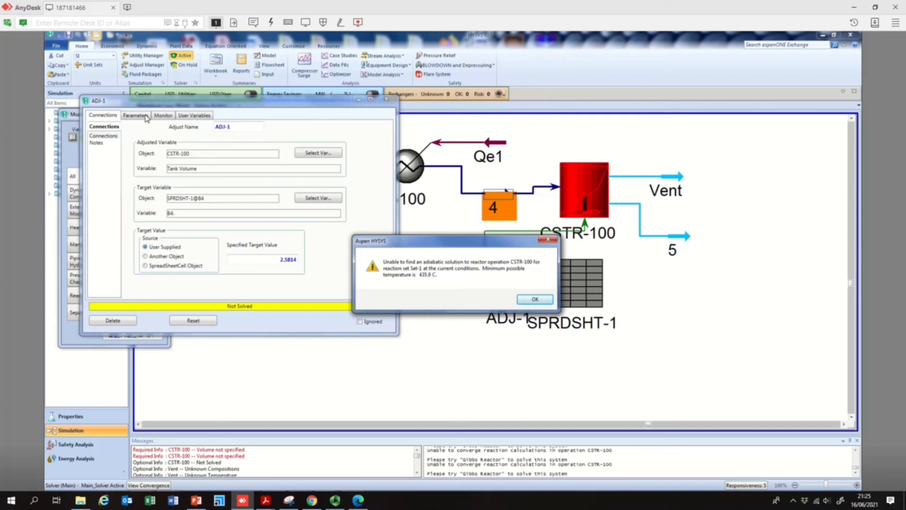
- Dismiss the reactor solution warnings and decline further Adjust iterations
left_click(536, 300)
left_click(540, 301)
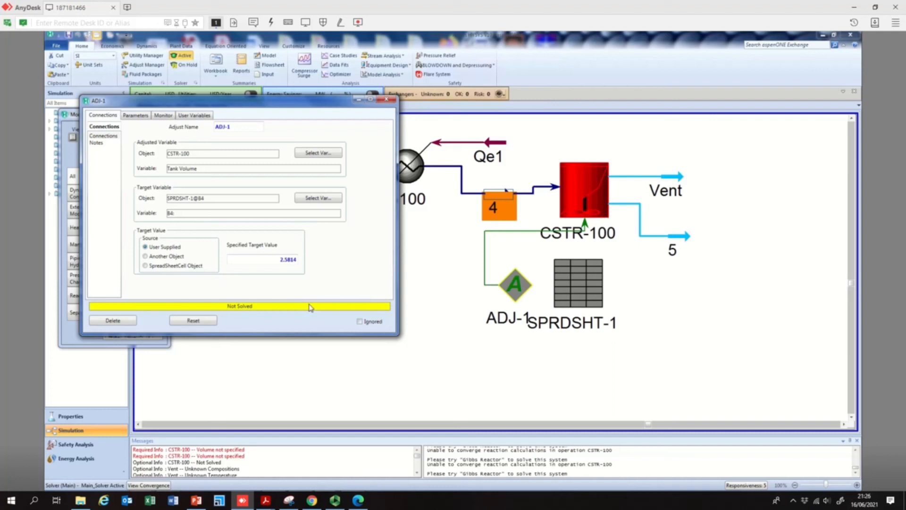
left_click(533, 300)
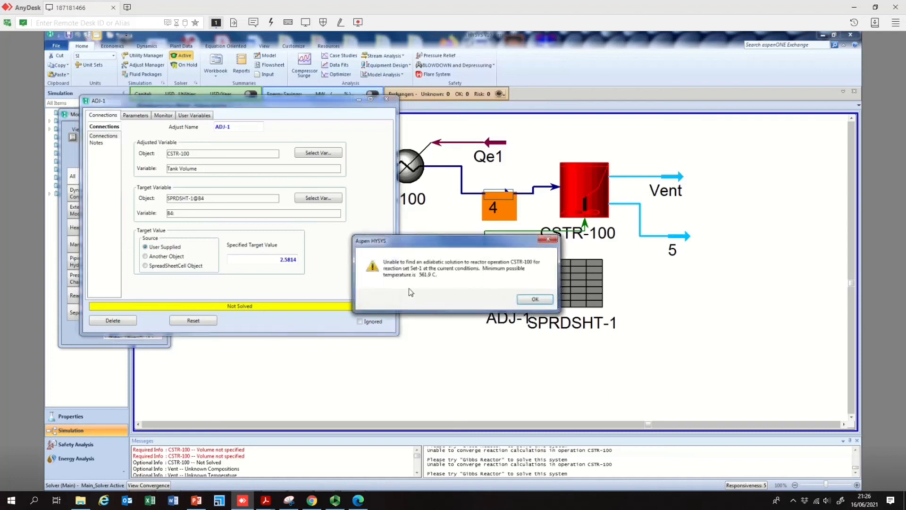
left_click(534, 300)
left_click(538, 301)
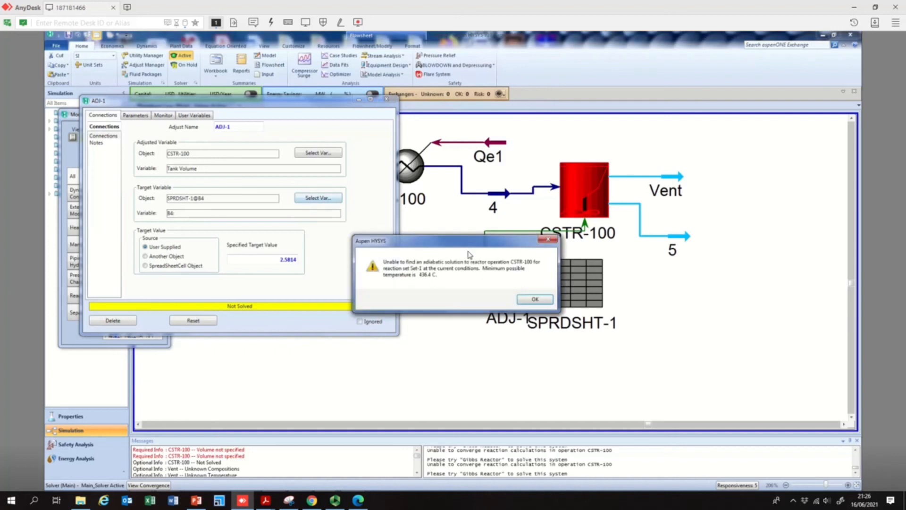
left_click(539, 300)
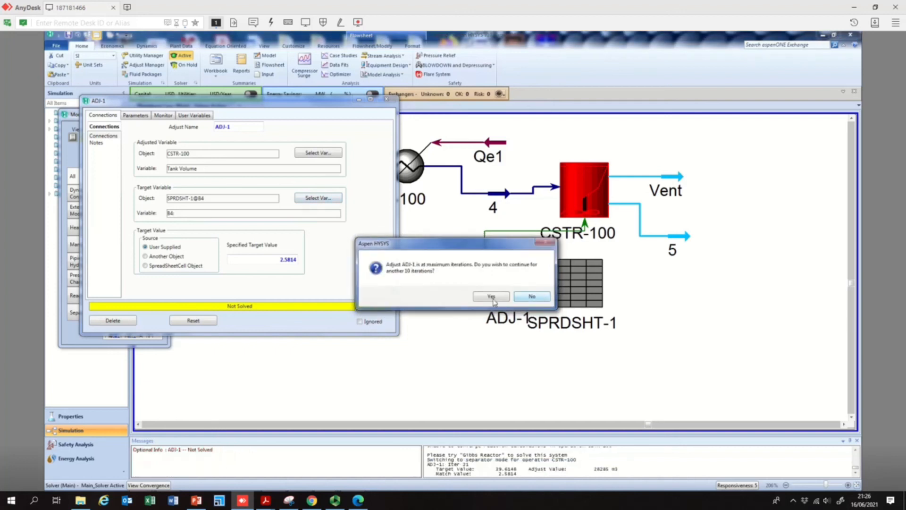
left_click(534, 296)
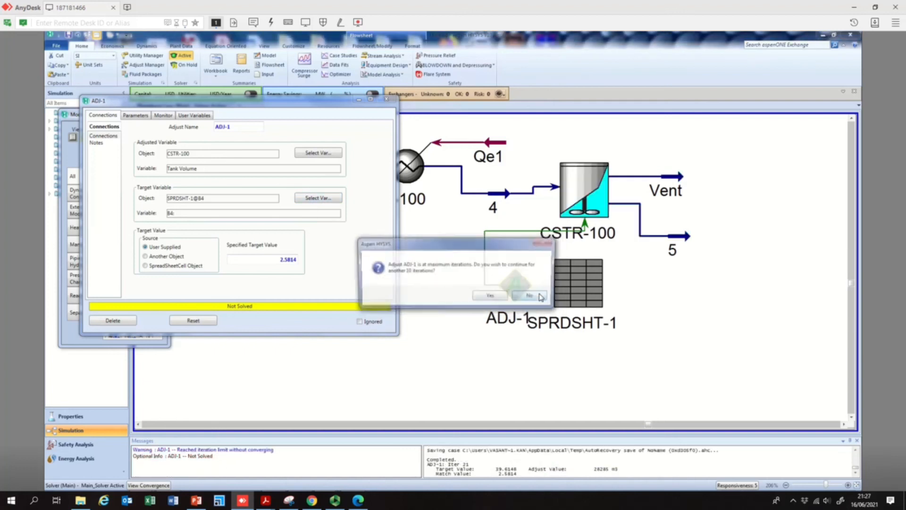
left_click(535, 297)
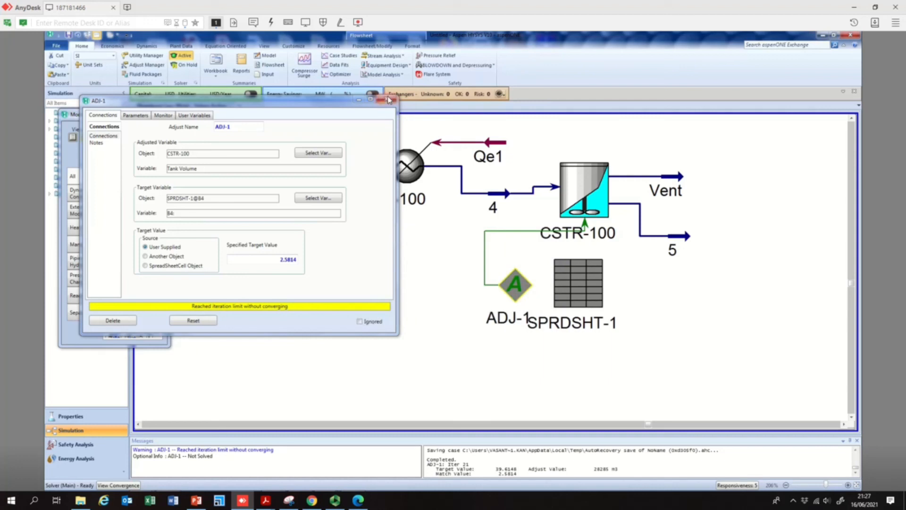
- Reset the Adjust and close its window
left_click(204, 324)
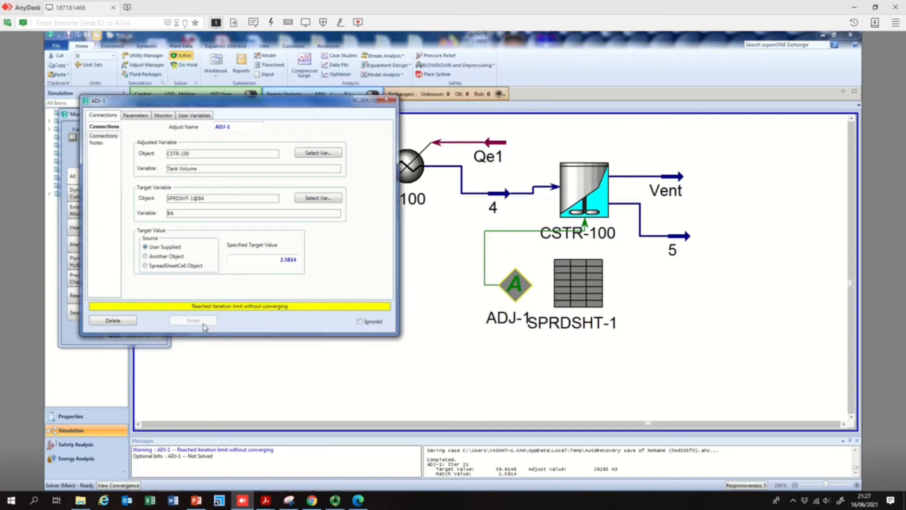
left_click(387, 99)
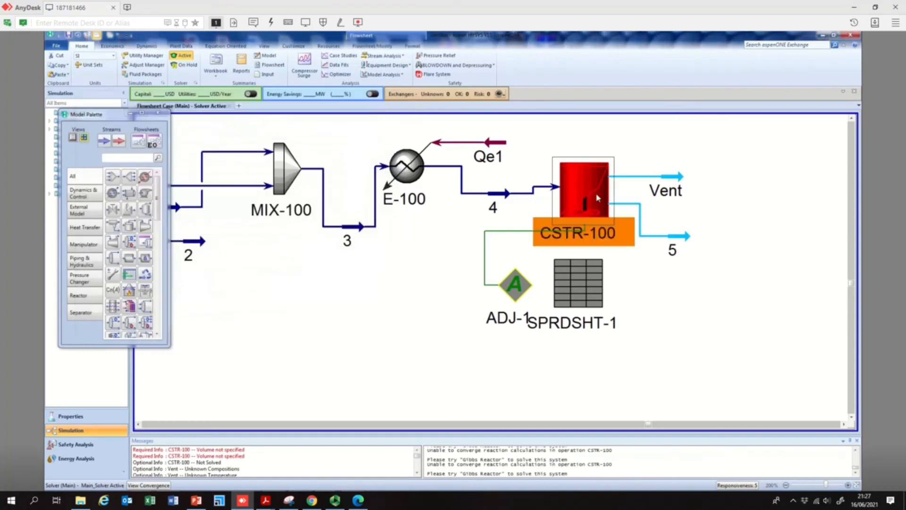
- Open CSTR-100 and review its Reactions and Design pages, ending on Parameters
double_click(598, 198)
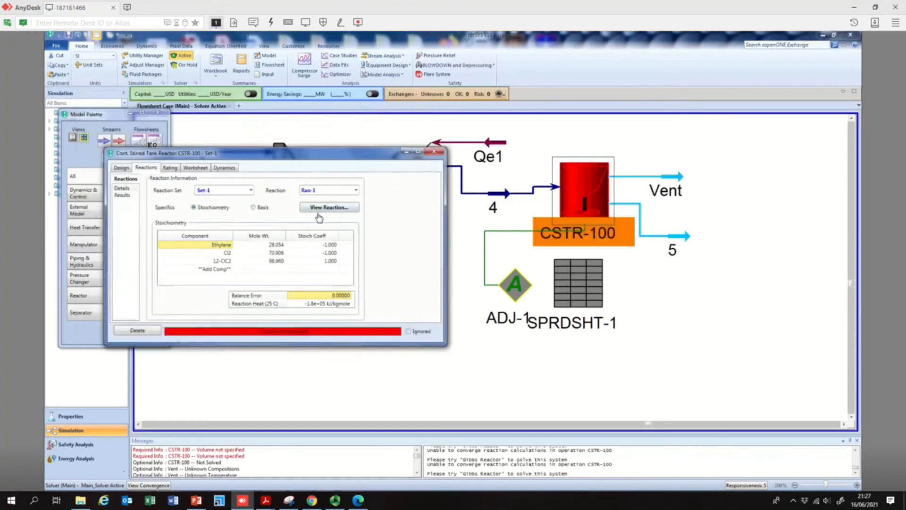
left_click(124, 168)
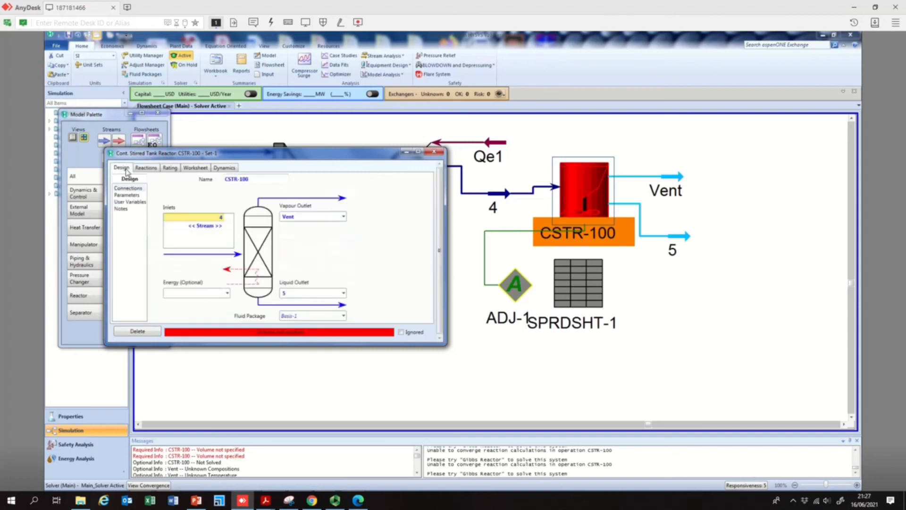
left_click(147, 169)
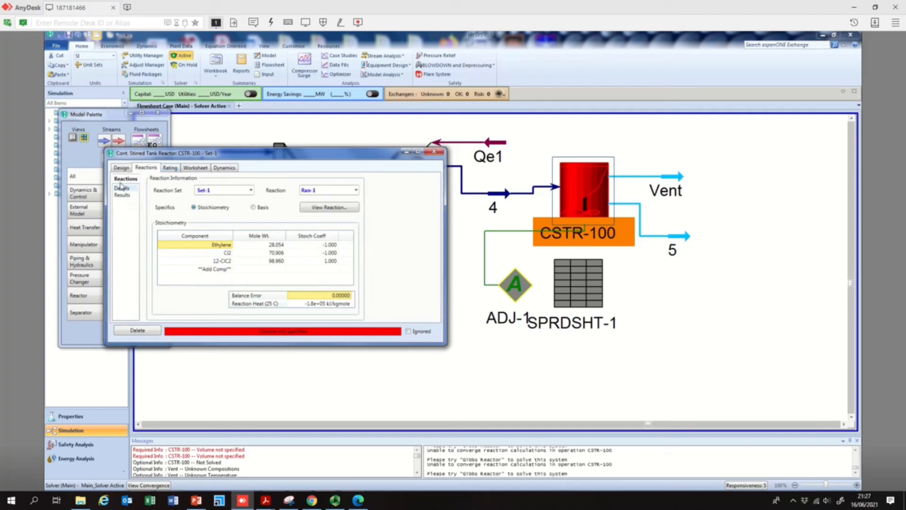
left_click(121, 168)
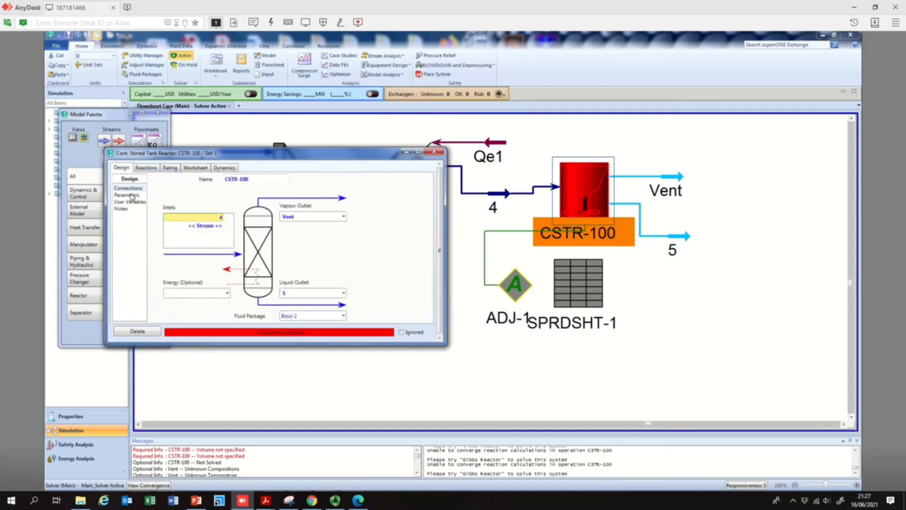
left_click(130, 195)
left_click(535, 299)
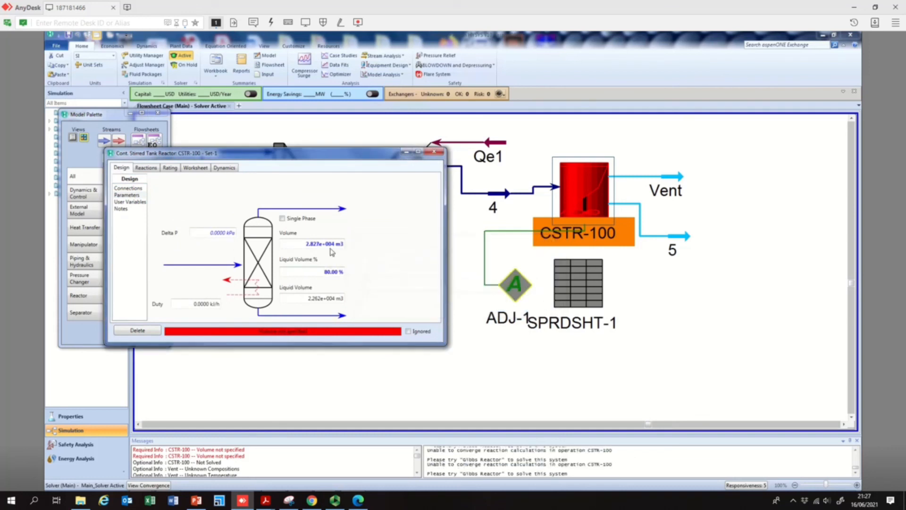
- Set CSTR-100's liquid volume percent to 100%
mouse_move(336, 243)
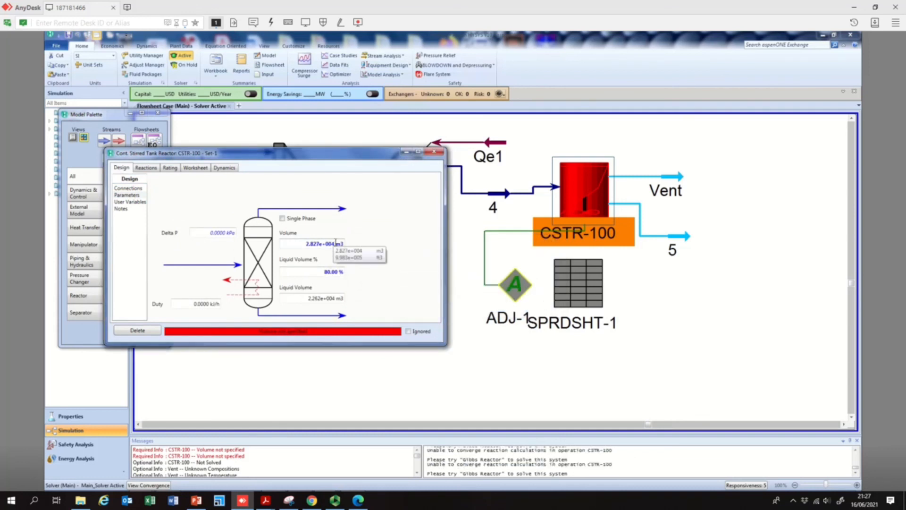
left_click(335, 271)
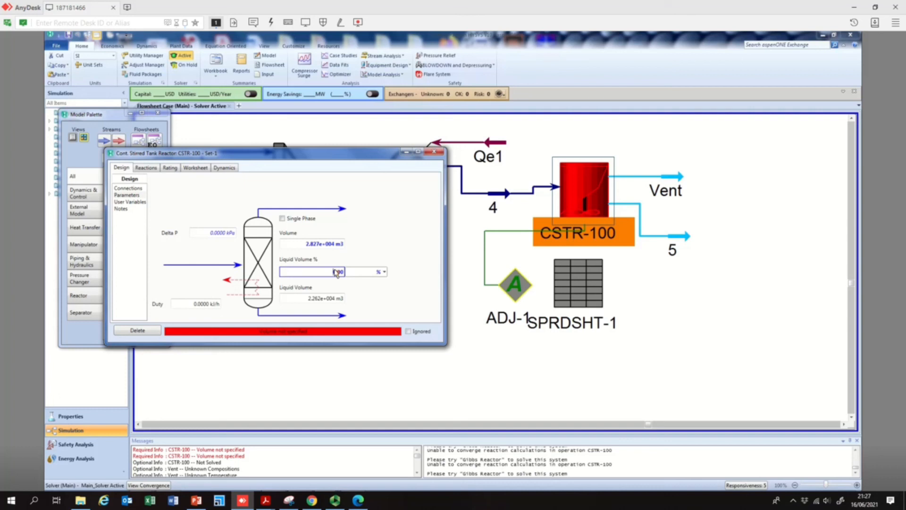
key("Delete")
key("Delete")
key("Delete")
key("Delete")
key("Delete")
key("Escape")
key("space")
left_click(338, 272)
key("BackSpace")
key("BackSpace")
key("BackSpace")
key("BackSpace")
key("BackSpace")
type("100")
key("Return")
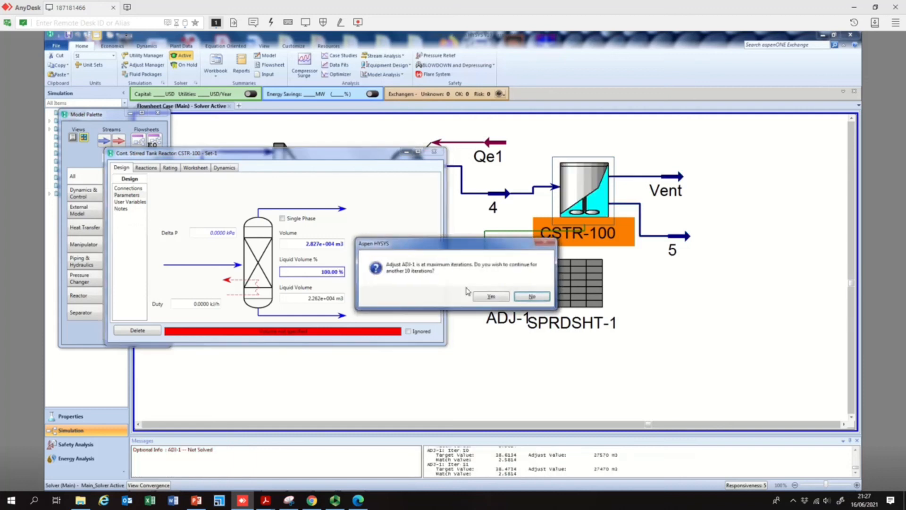
- Let the Adjust continue for several more rounds of 10 iterations, then decline further iterations
left_click(491, 296)
left_click(490, 296)
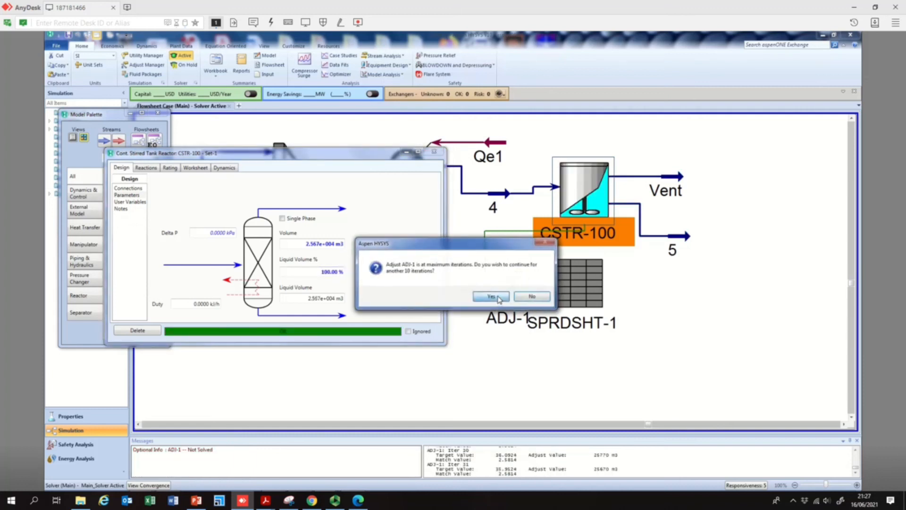
left_click(490, 296)
left_click(490, 296)
left_click(498, 297)
left_click(498, 297)
left_click(498, 297)
left_click(498, 297)
left_click(491, 296)
left_click(491, 297)
left_click(491, 297)
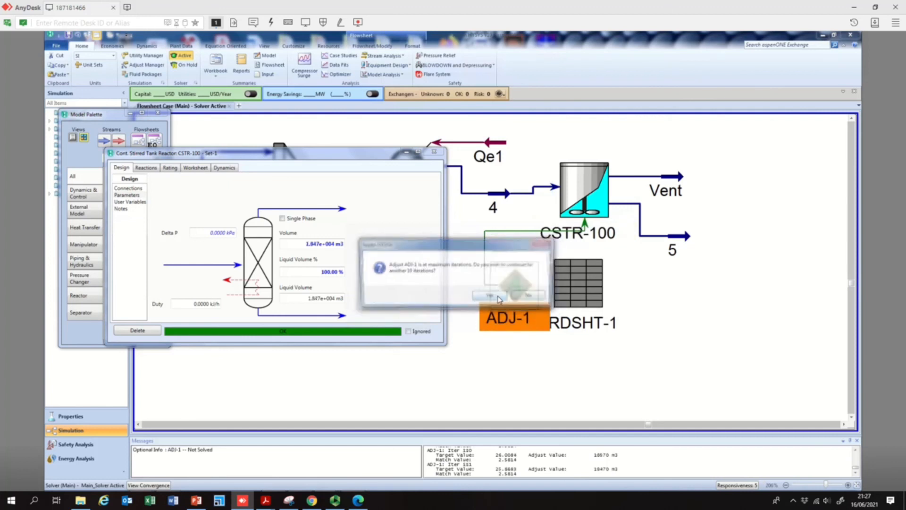
left_click(498, 299)
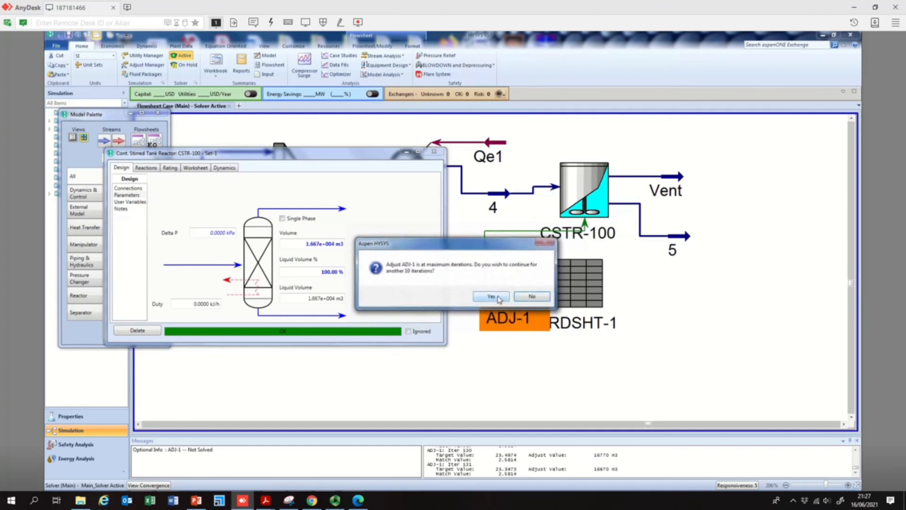
left_click(533, 296)
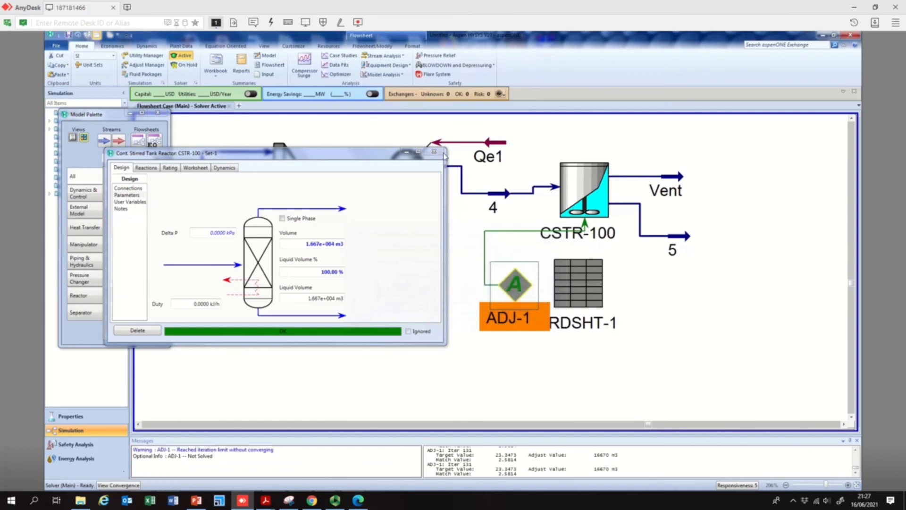
- Close the reactor window, reset ADJ-1 and continue its iterations once more before declining
left_click(434, 152)
double_click(514, 279)
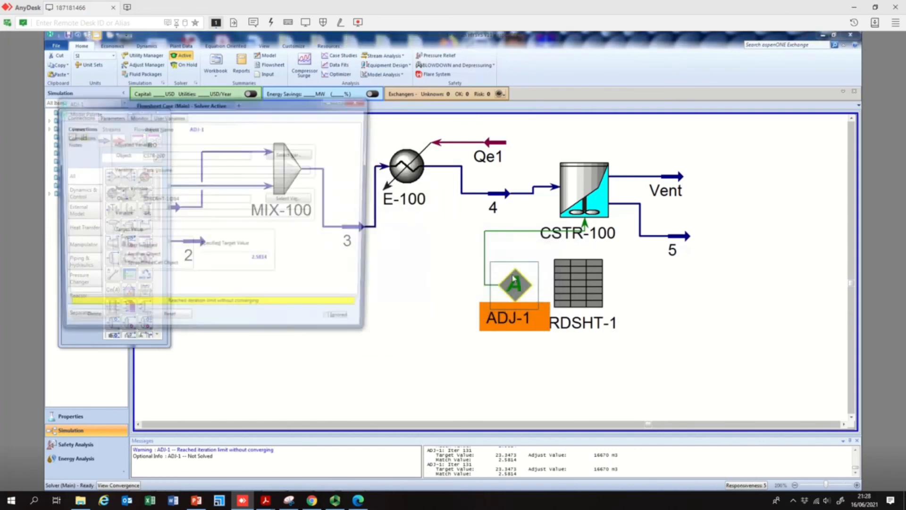
left_click(189, 322)
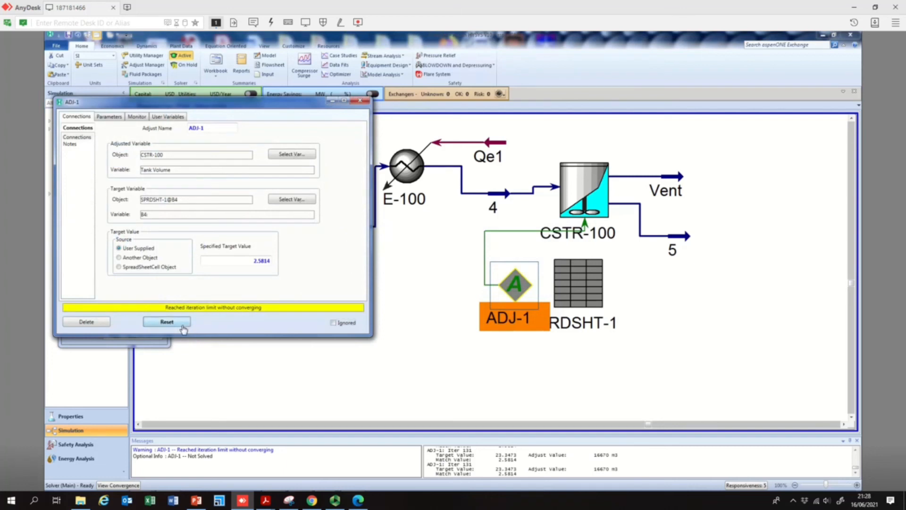
left_click(494, 299)
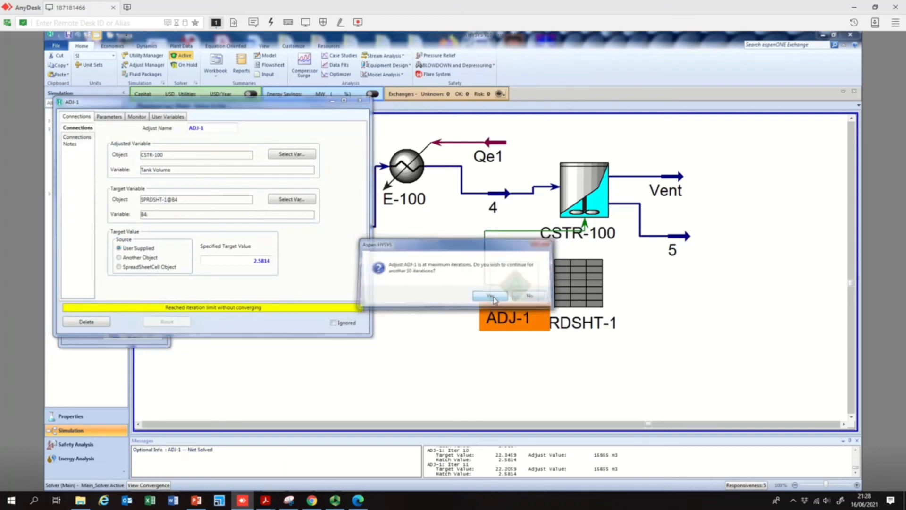
left_click(494, 299)
left_click(494, 297)
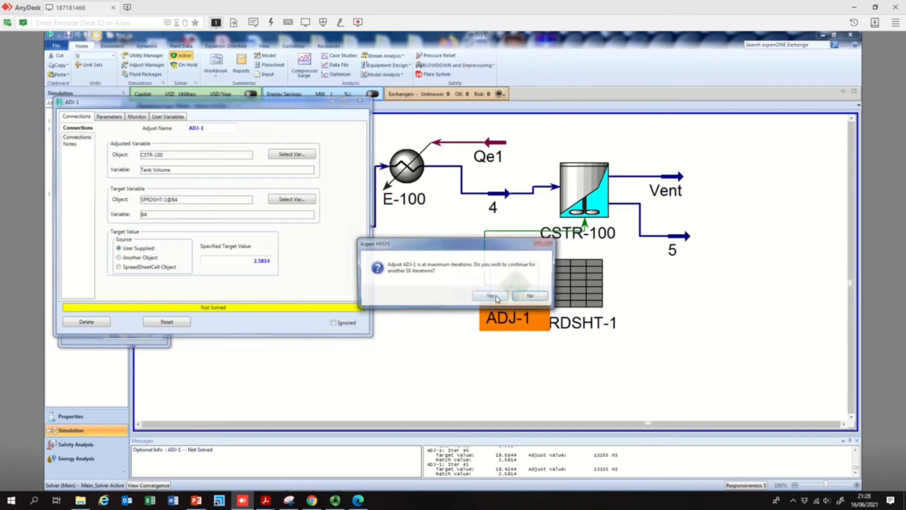
left_click(531, 296)
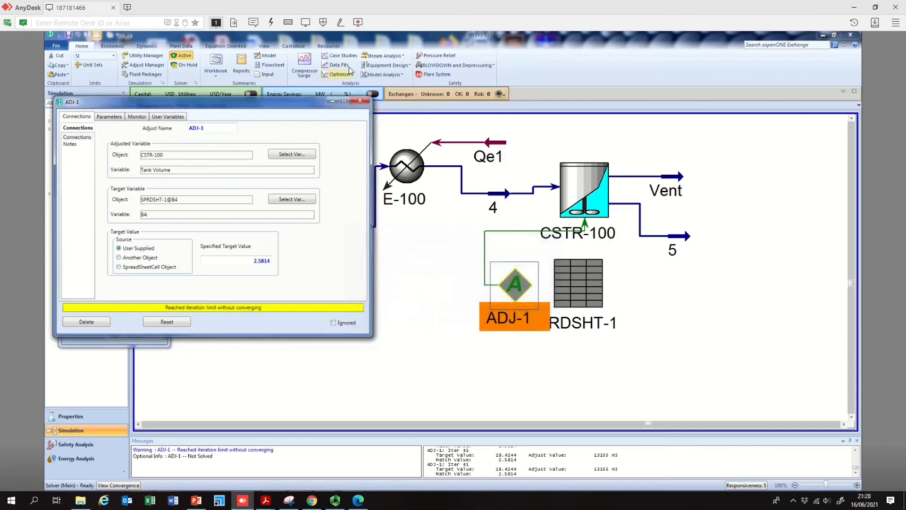
- Close the Adjust window and delete ADJ-1 from the flowsheet
left_click(360, 101)
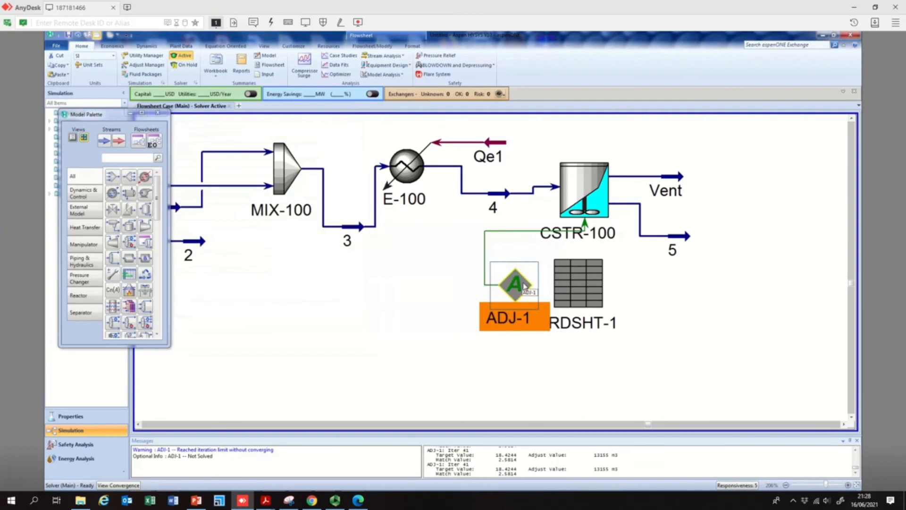
key("Delete")
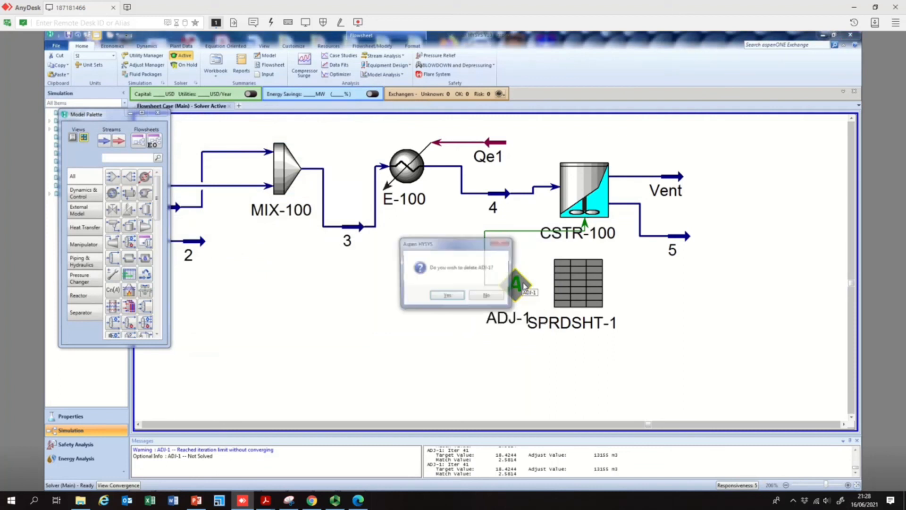
left_click(447, 295)
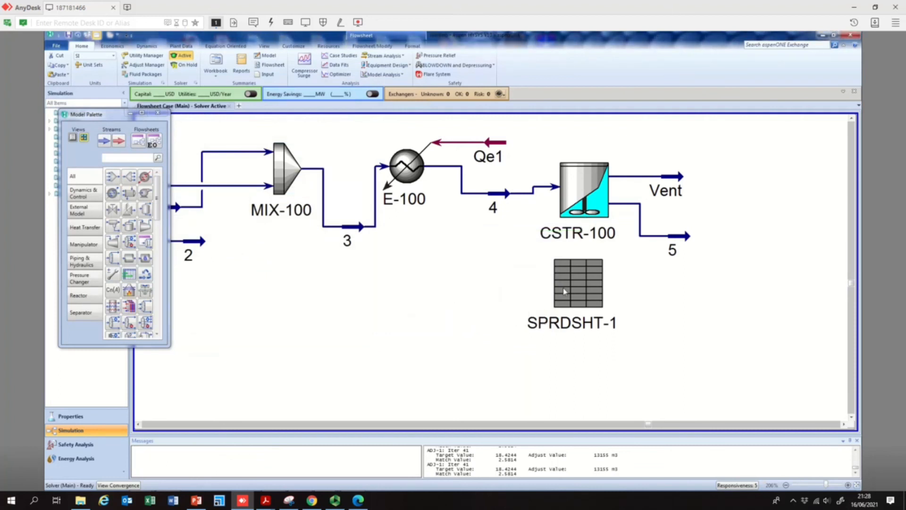
- Open the spreadsheet SPRDSHT-1 to review its cells, then close it
double_click(575, 289)
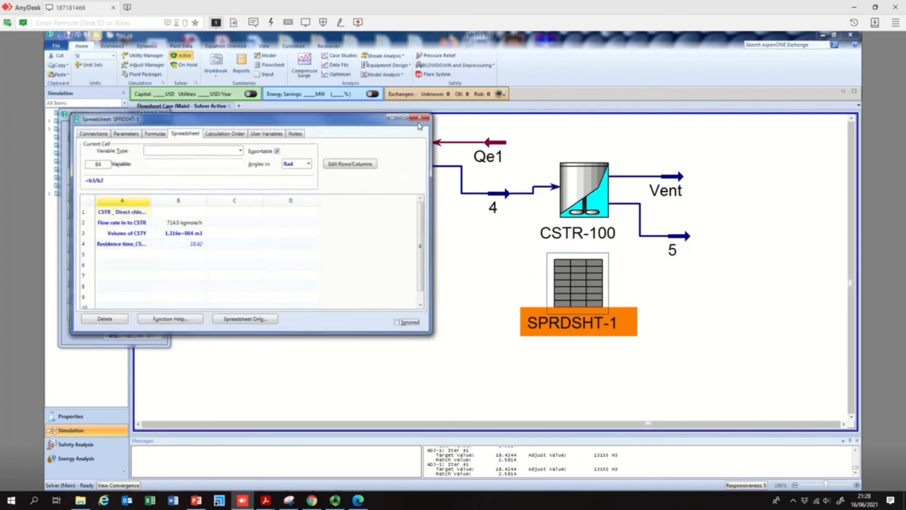
left_click(416, 120)
- Set CSTR-100's tank volume to 3000 m3 on its Parameters page and close the reactor window
left_click(604, 195)
double_click(604, 195)
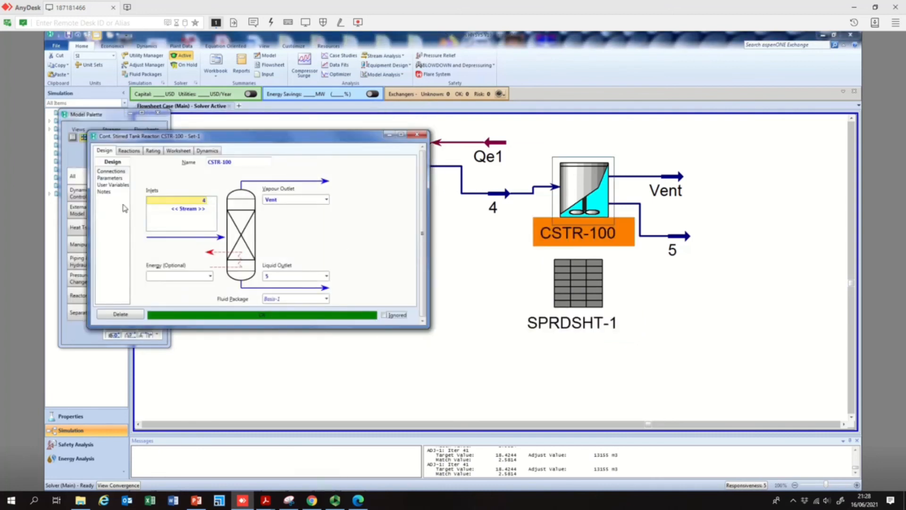
left_click(110, 178)
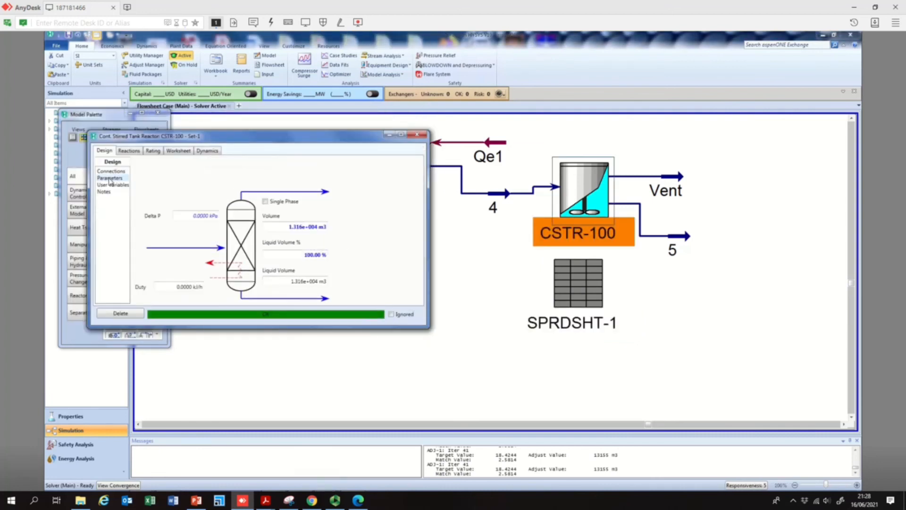
left_click(307, 228)
type("3000")
key("Return")
left_click(540, 221)
left_click(589, 320)
- Close the reactor window, add a new Adjust to the flowsheet and set its adjusted variable to CSTR-100's Tank Volume
left_click(112, 274)
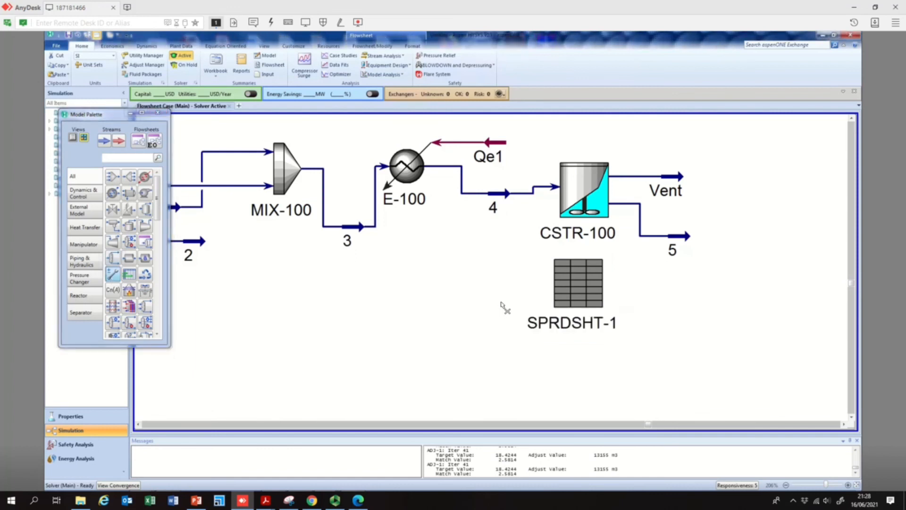
left_click(478, 315)
double_click(477, 315)
left_click(337, 207)
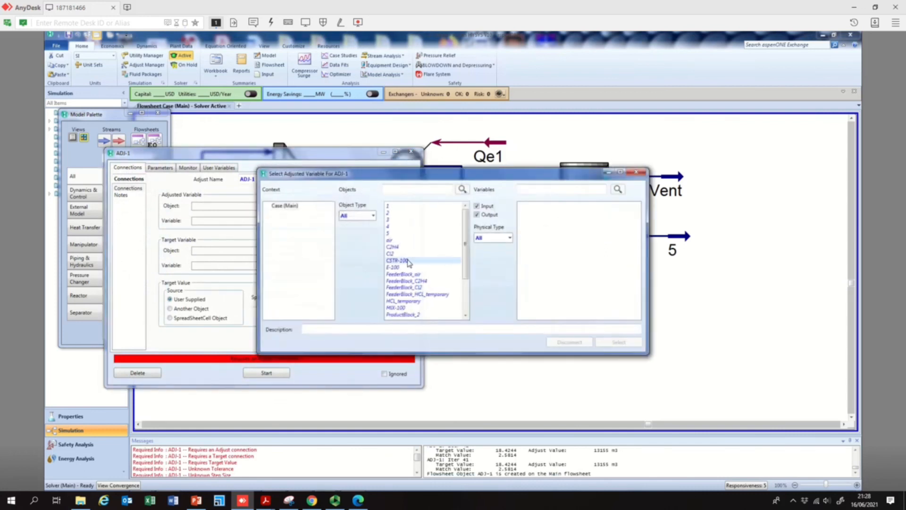
left_click(409, 261)
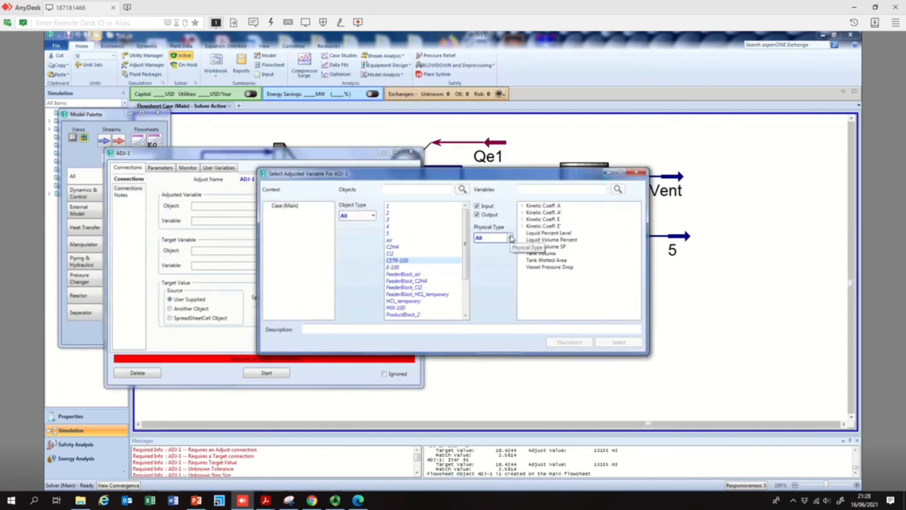
left_click(542, 253)
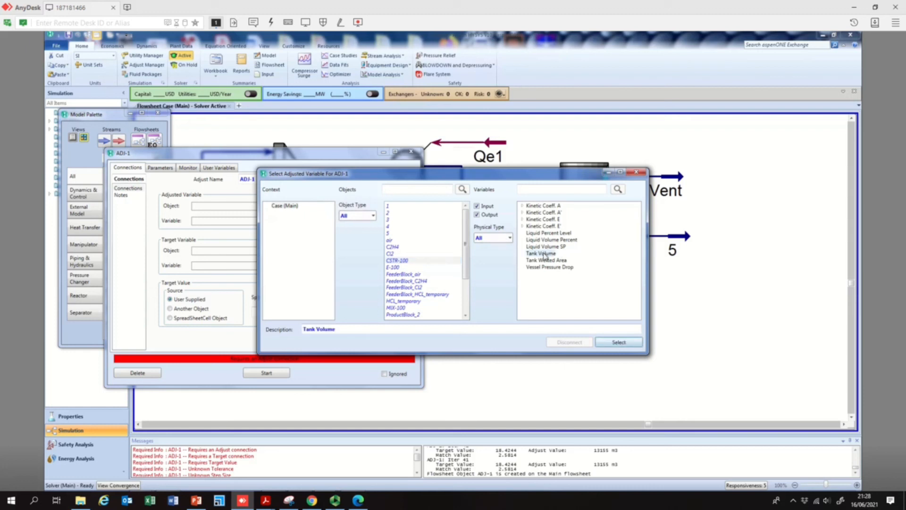
left_click(618, 342)
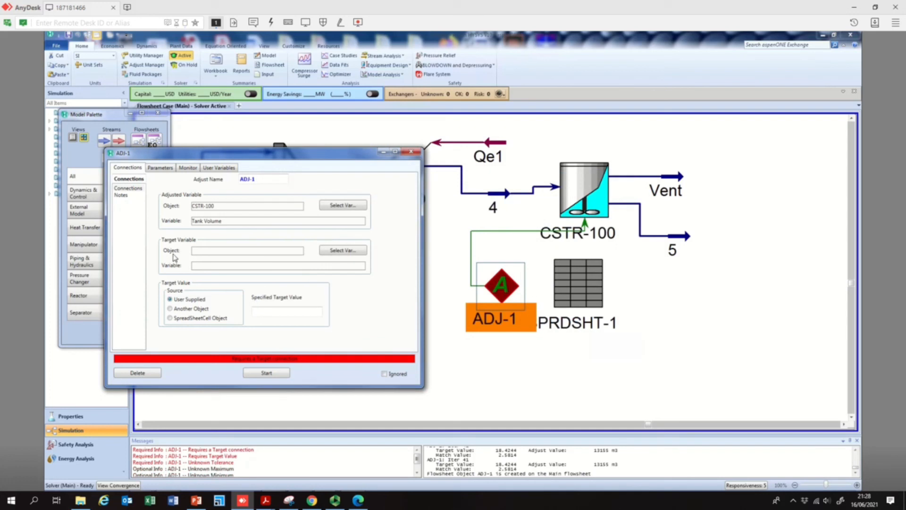
- Set the Adjust's target variable to cell B4 of SPRDSHT-1
left_click(347, 252)
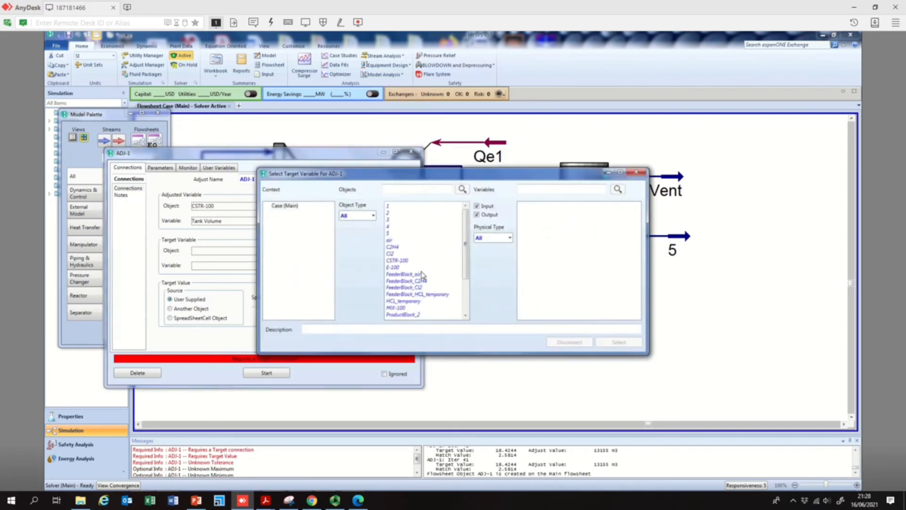
scroll(465, 259, "down", 3)
left_click(409, 301)
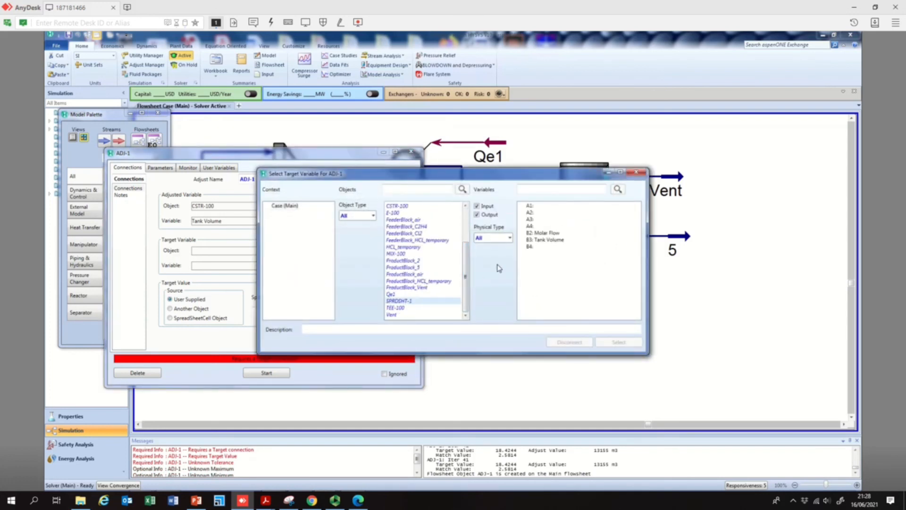
left_click(528, 247)
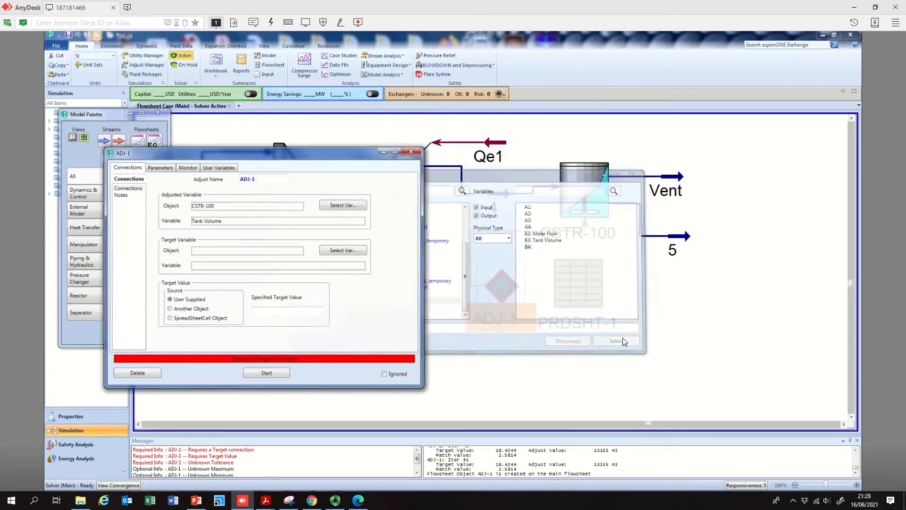
left_click(622, 341)
- Set the specified target value to 2.5814, start the Adjust, continue its iterations and close its window
left_click(309, 315)
type("2.5814")
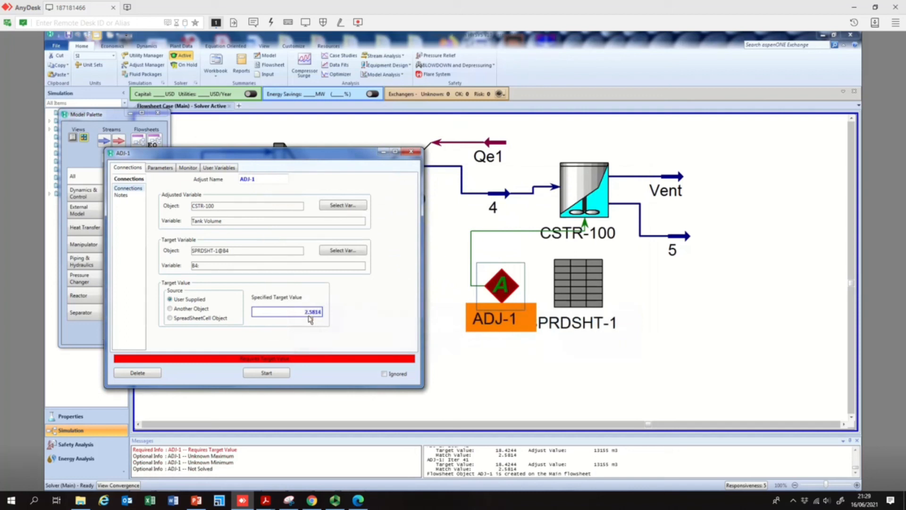
left_click(279, 376)
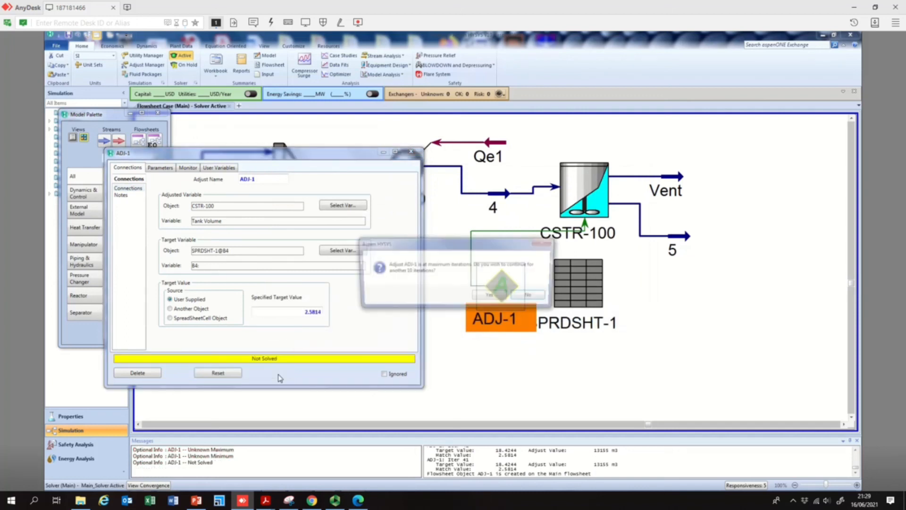
left_click(491, 296)
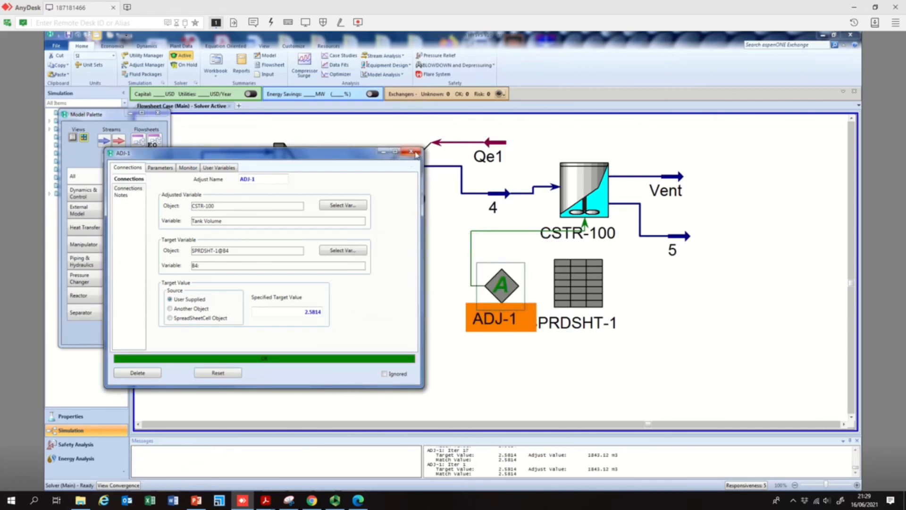
left_click(417, 154)
- Open CSTR-100's Parameters page to check its volume, then close the reactor window
double_click(600, 191)
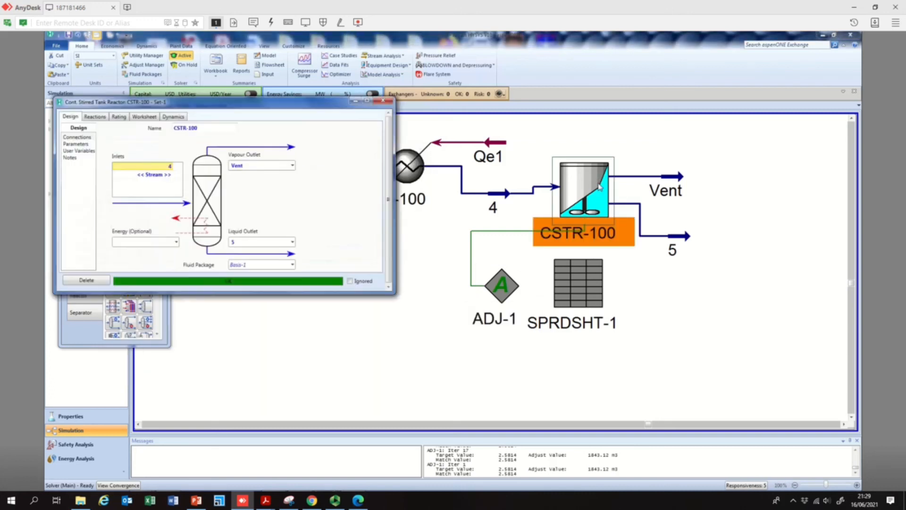
left_click(83, 144)
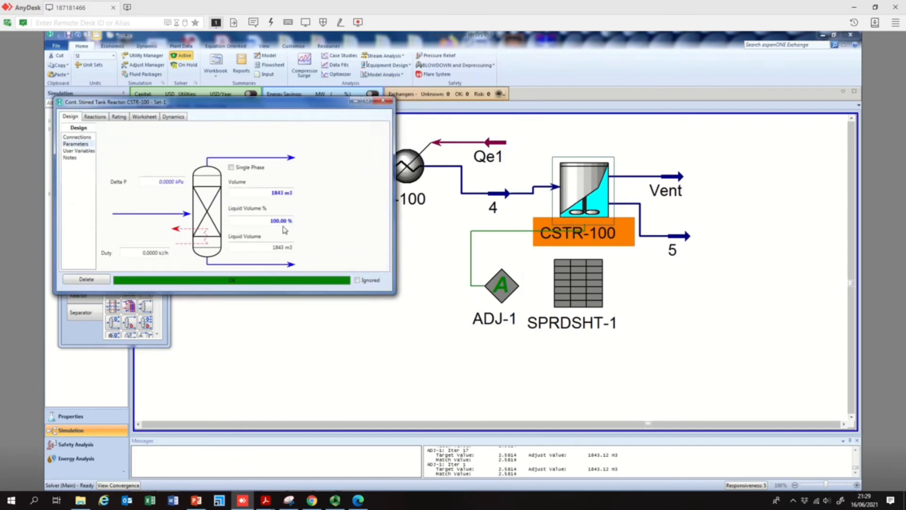
left_click(384, 101)
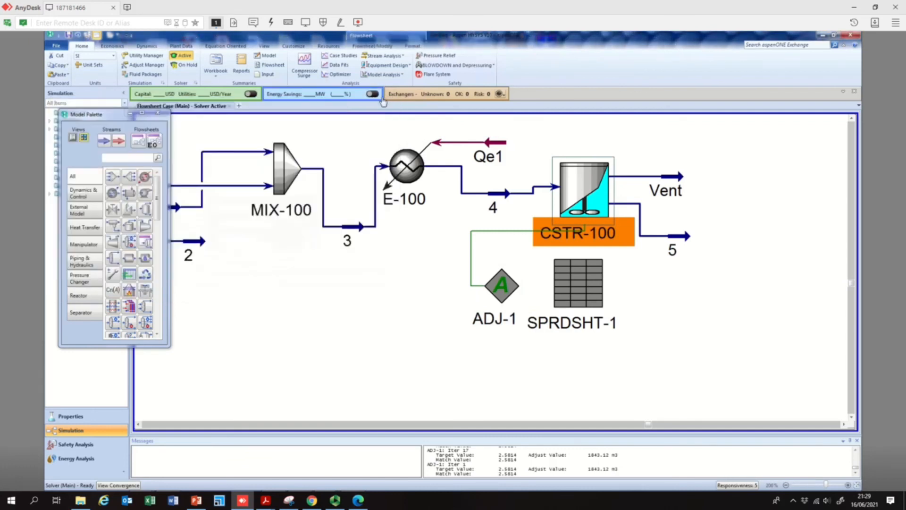
- Reopen ADJ-1 and review its adjusted variable selection for CSTR-100, then close the Adjust window
double_click(490, 287)
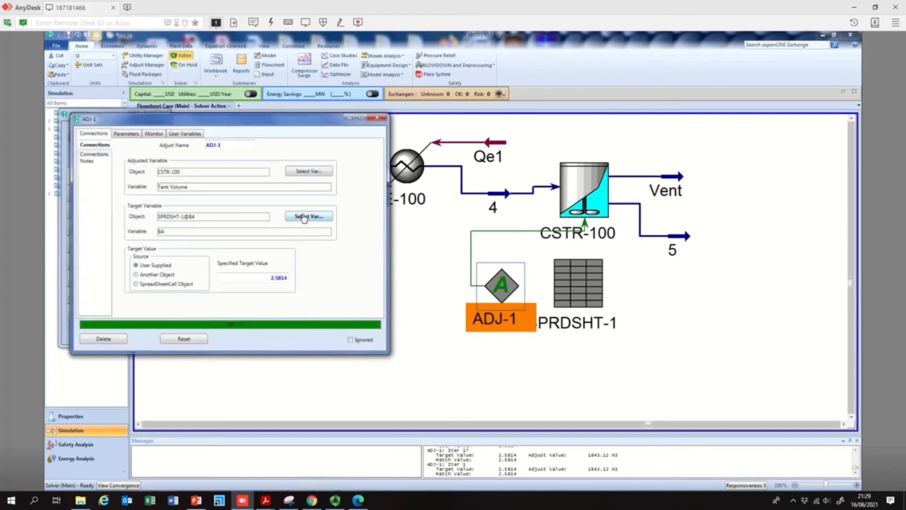
left_click(309, 171)
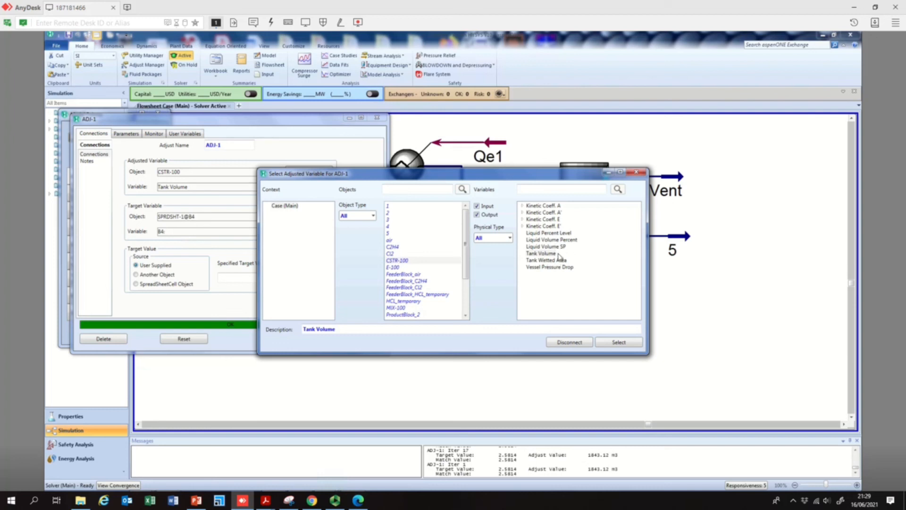
left_click(550, 255)
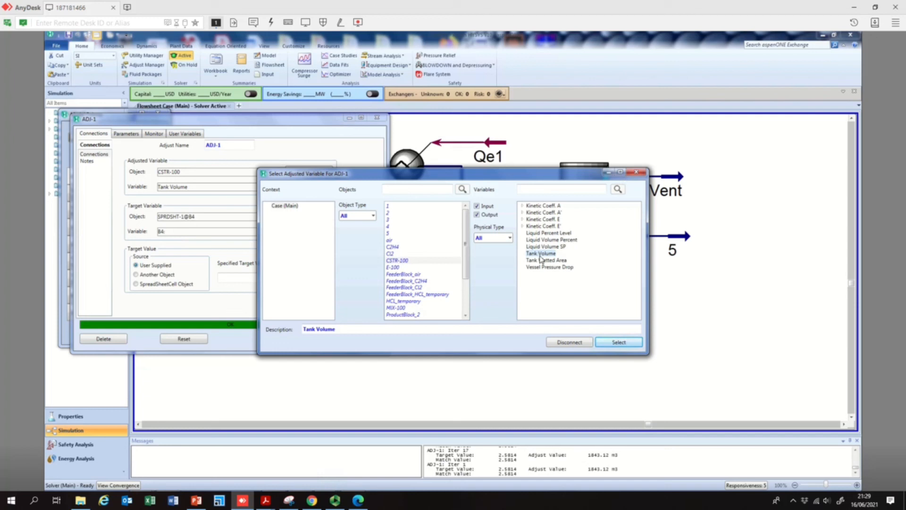
left_click(637, 174)
left_click(587, 201)
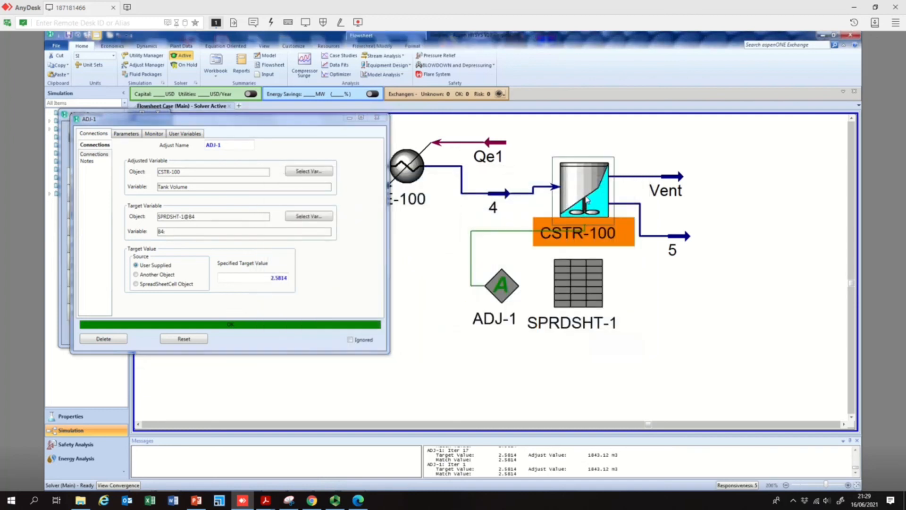
double_click(586, 201)
left_click(309, 172)
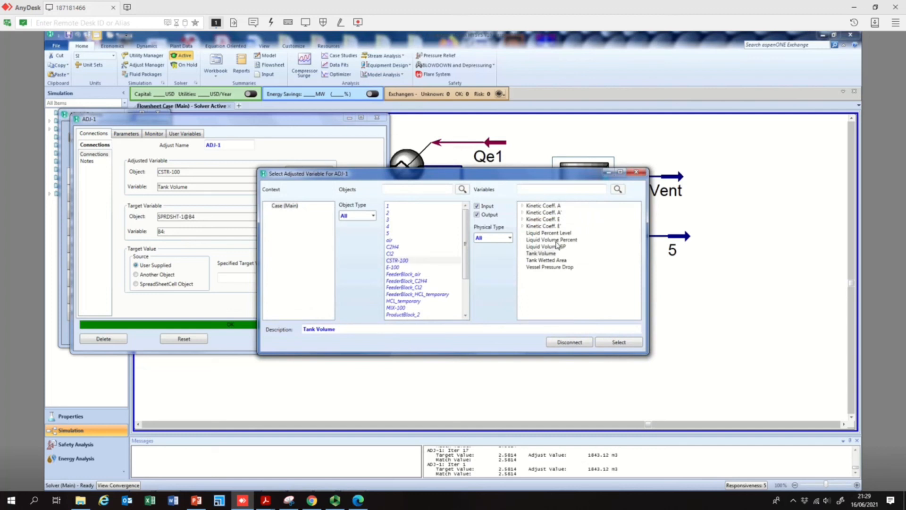
left_click(637, 173)
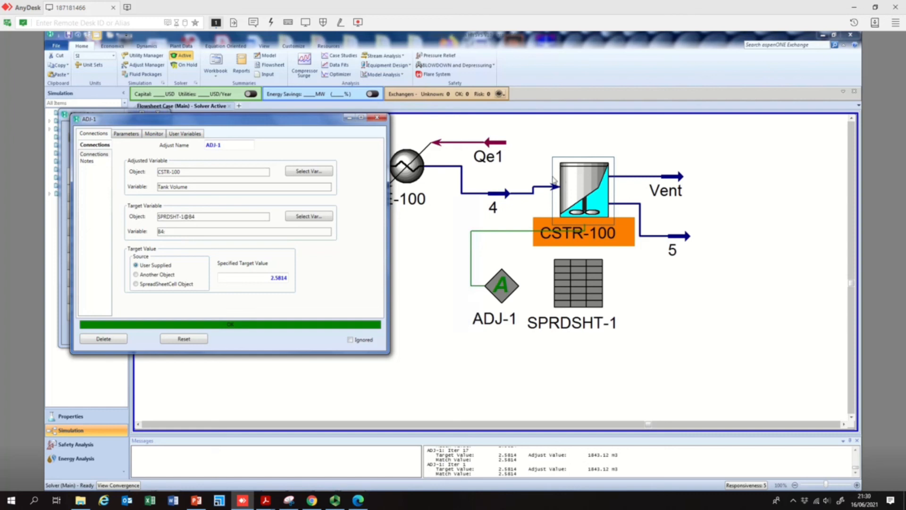
left_click(508, 290)
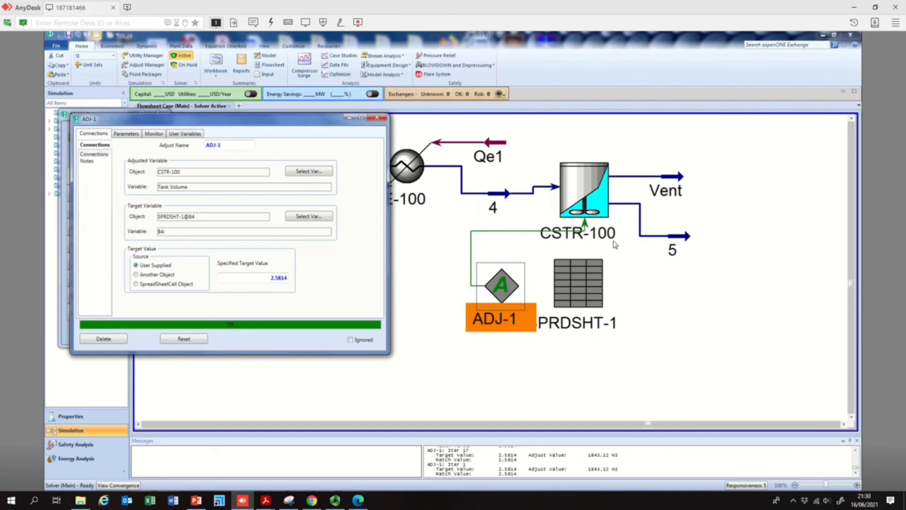
left_click(379, 118)
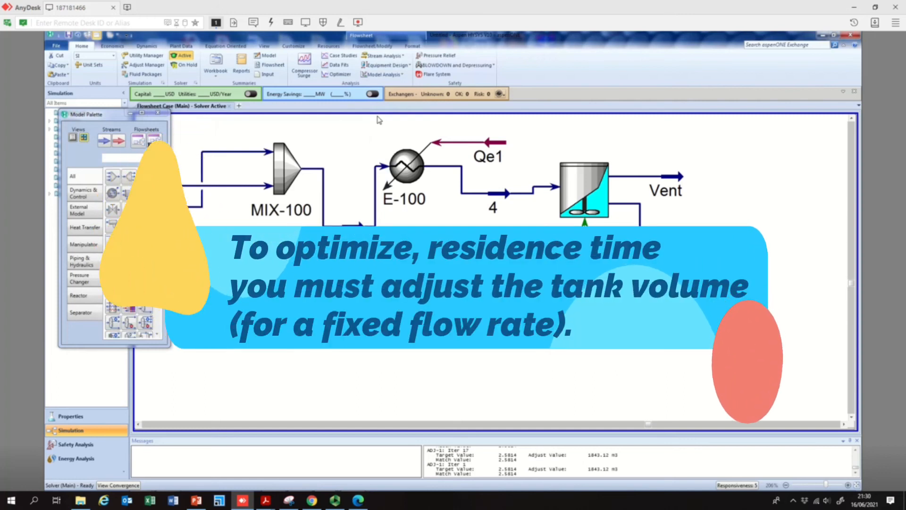
- Open SPRDSHT-1 to inspect the residence time and tank volume cells, then close it
double_click(562, 262)
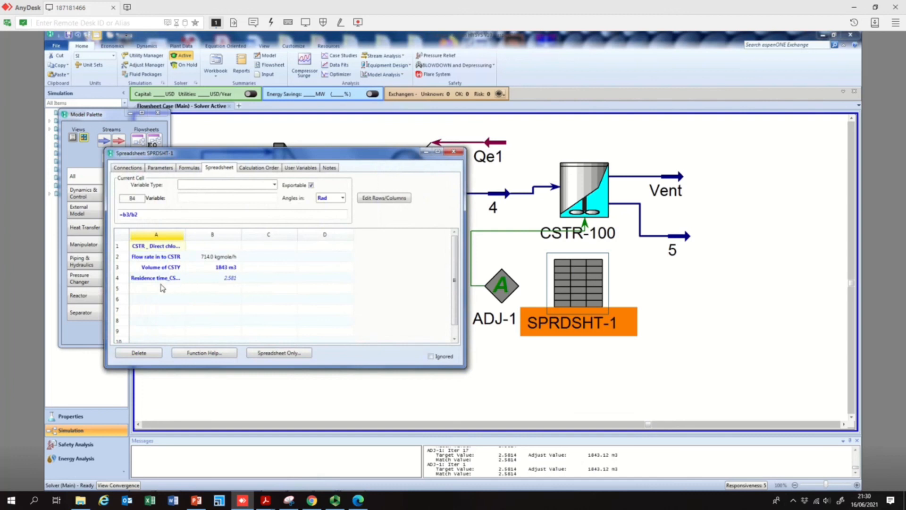
left_click(234, 280)
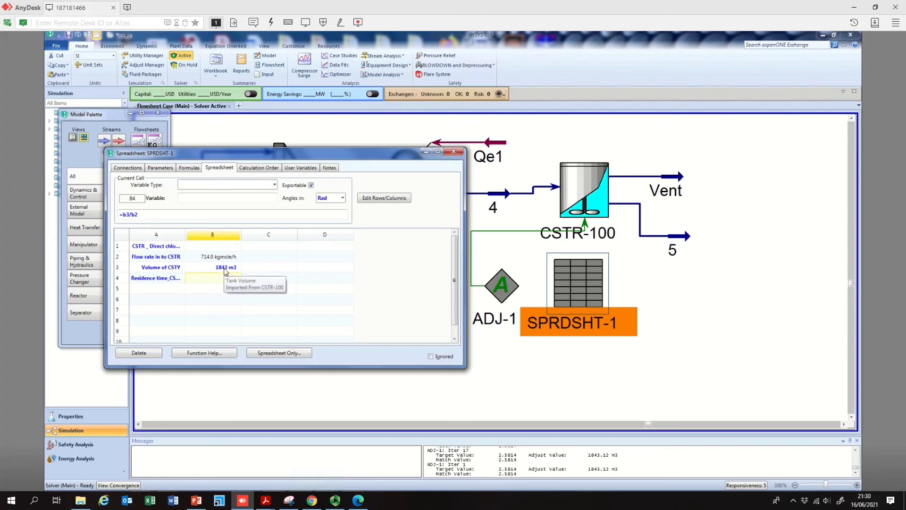
left_click(228, 272)
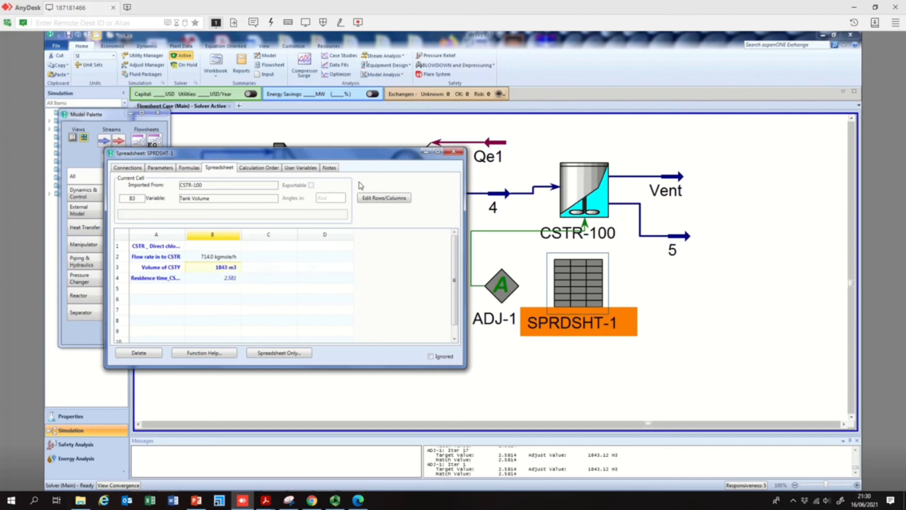
left_click(453, 152)
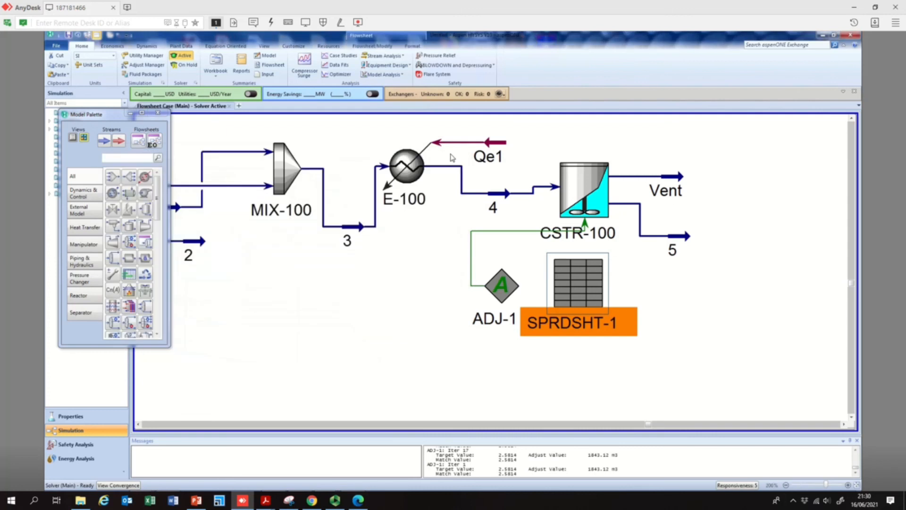
- Open liquid outlet stream 5 and inspect its composition, then close it
double_click(687, 238)
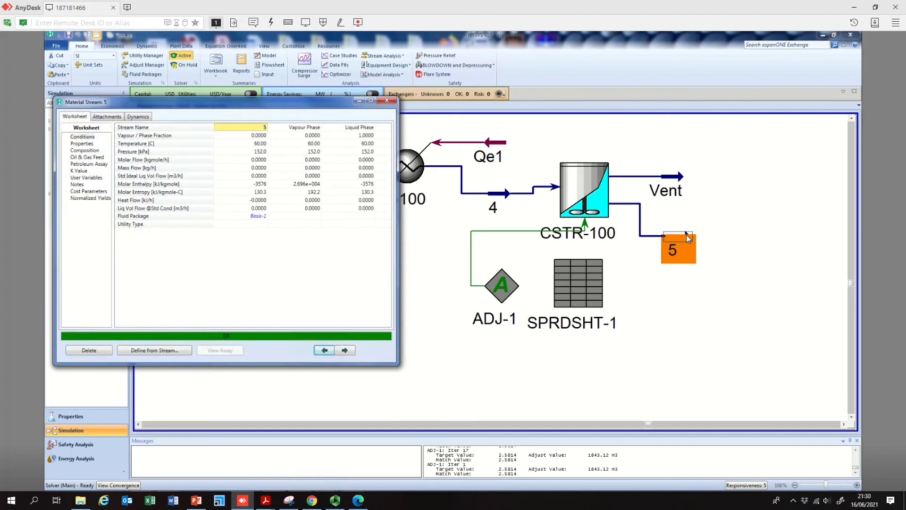
left_click(86, 151)
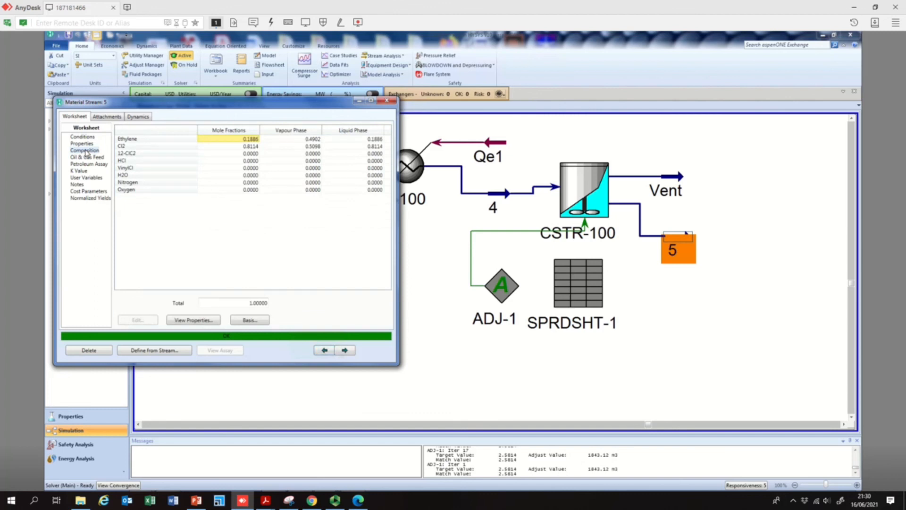
left_click(388, 100)
- Open the Vent stream and inspect its composition, then close it
double_click(681, 179)
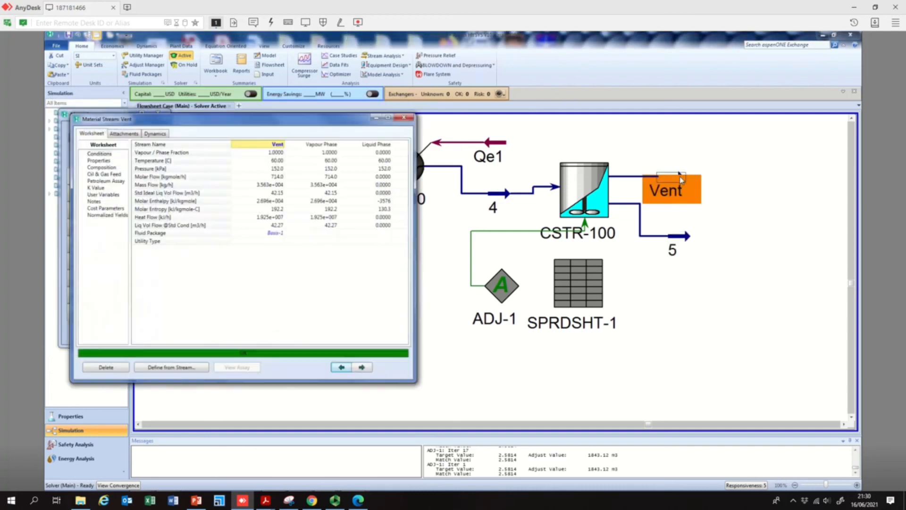
left_click(102, 168)
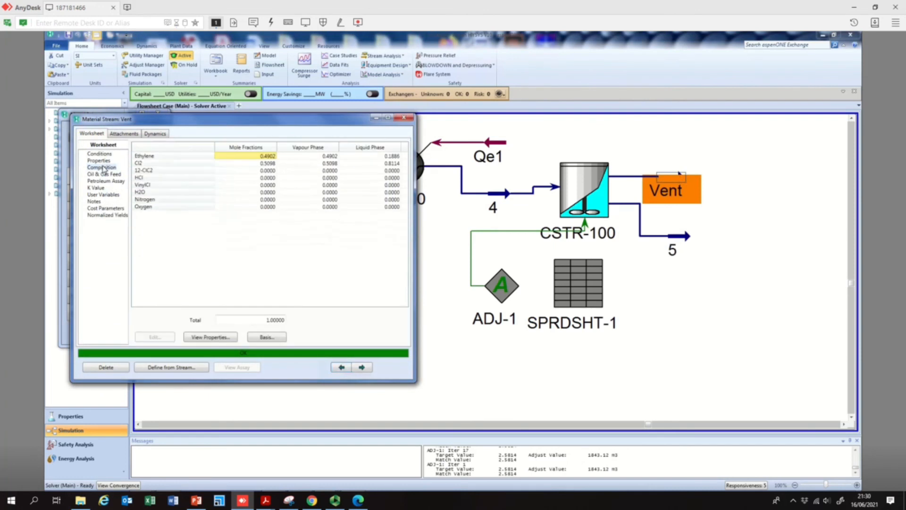
left_click(403, 119)
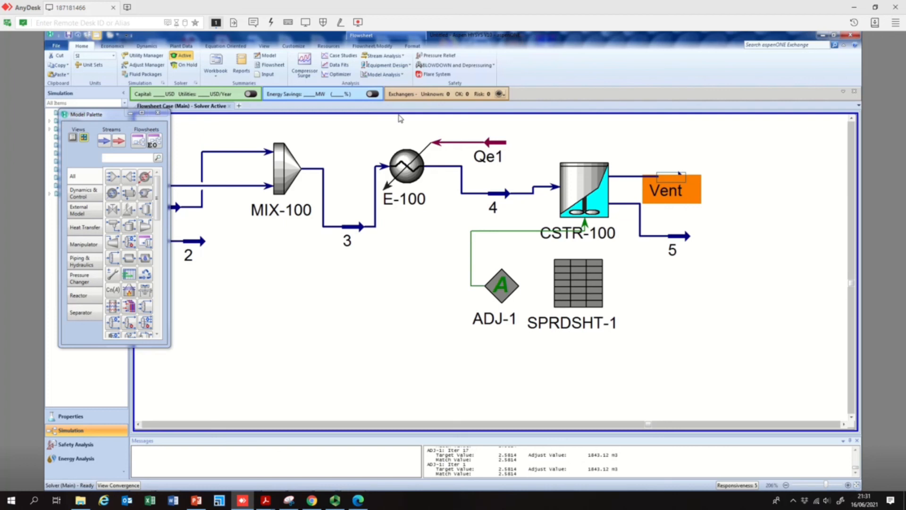
mouse_move(336, 502)
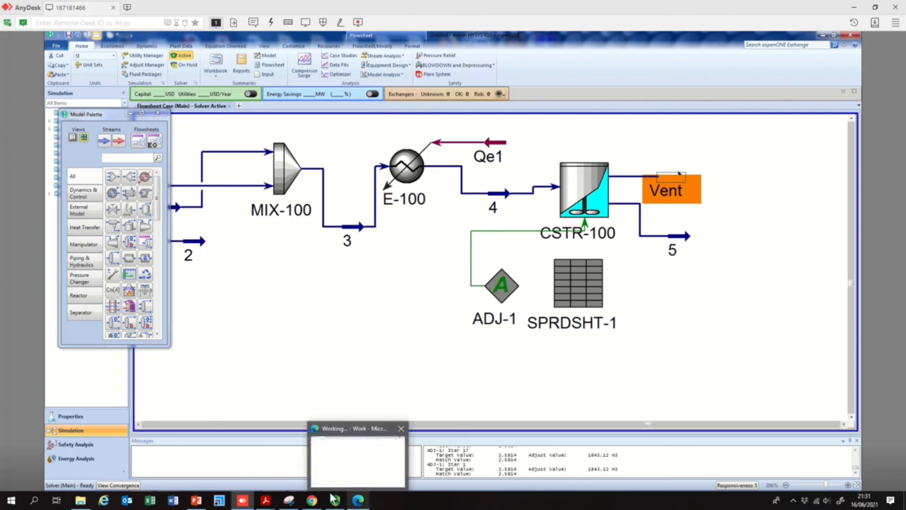